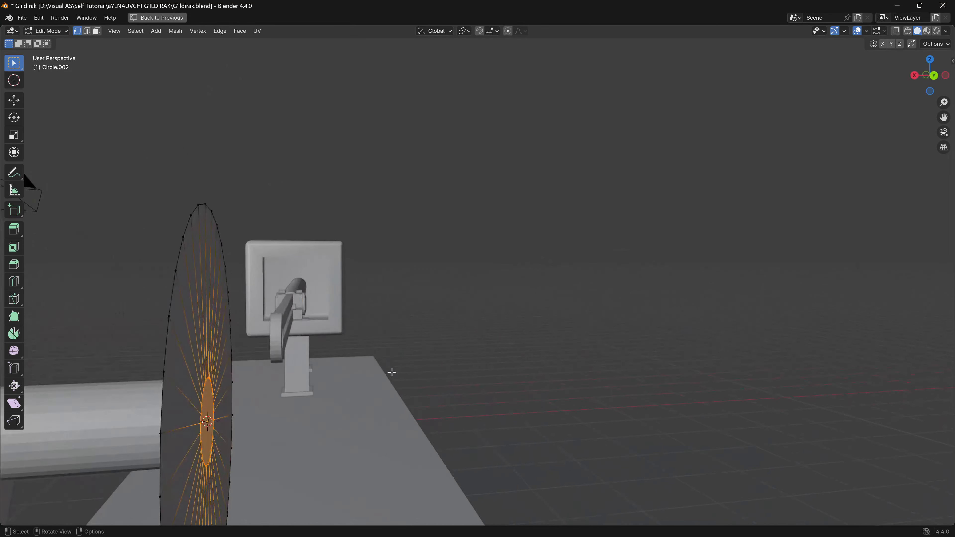
pyautogui.press('a')
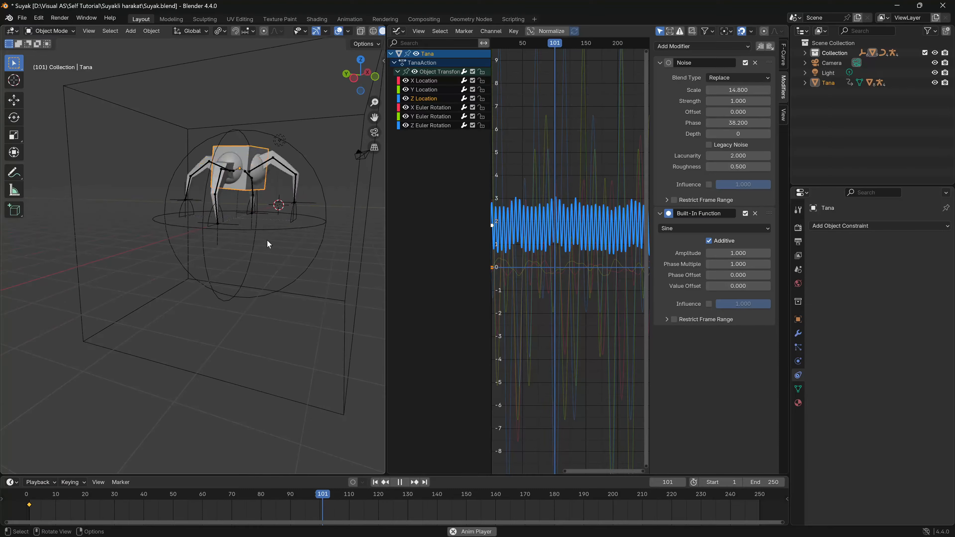
pyautogui.click(267, 240)
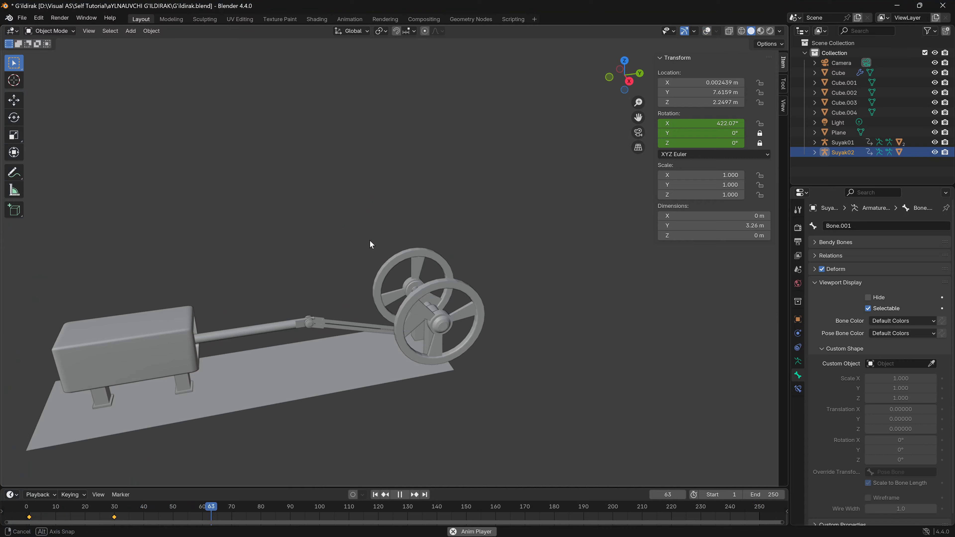
pyautogui.moveTo(370, 245); pyautogui.dragTo(351, 318, button='middle')
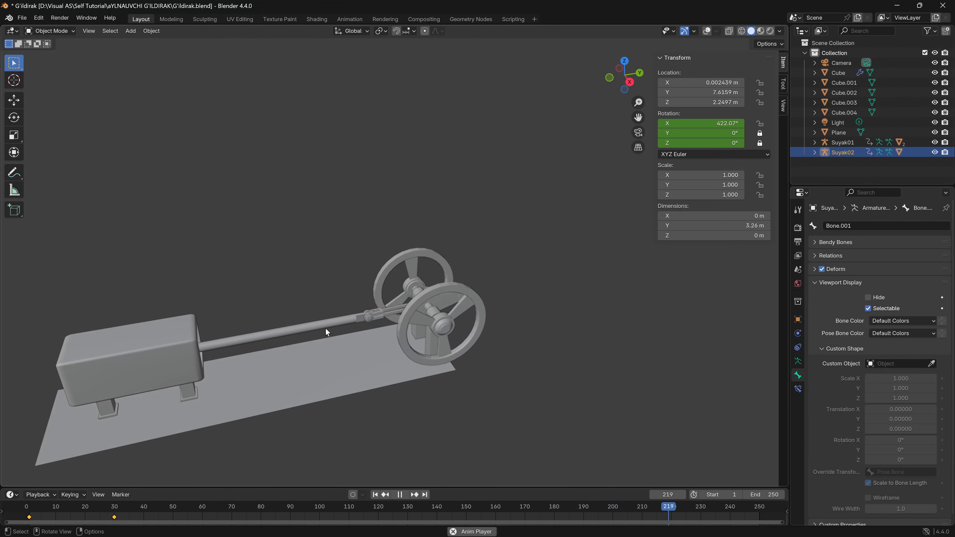
pyautogui.press('space')
pyautogui.keyDown('shift'); pyautogui.moveTo(260, 336); pyautogui.dragTo(364, 313, button='middle'); pyautogui.keyUp('shift')
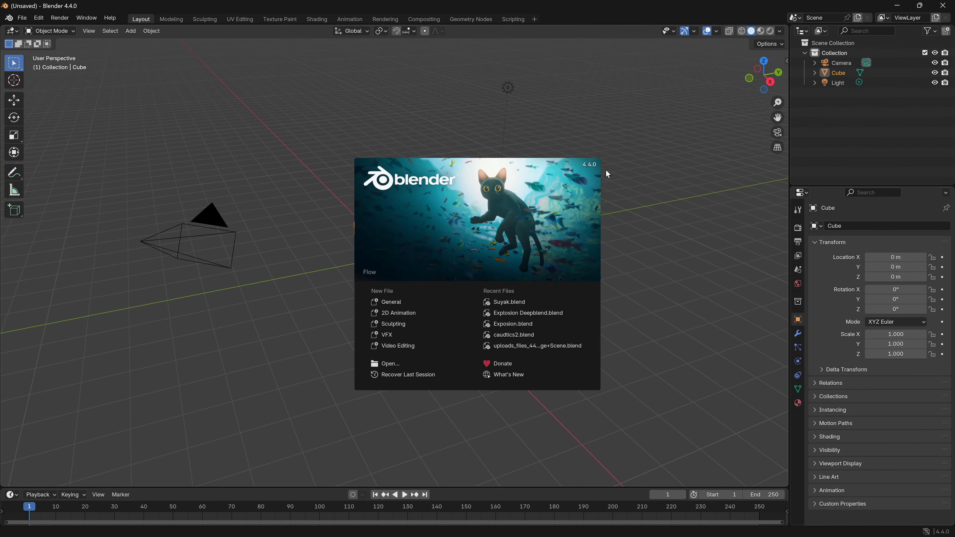
# - Dismiss the splash screen and raise the default cube along Z to about 1.28 m
pyautogui.click(327, 271)
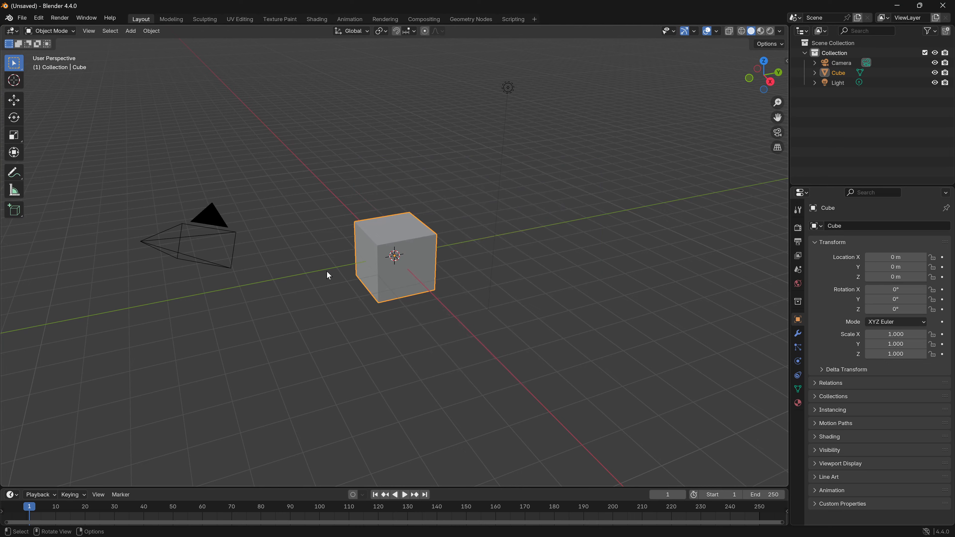
pyautogui.moveTo(329, 291); pyautogui.dragTo(318, 270, button='middle')
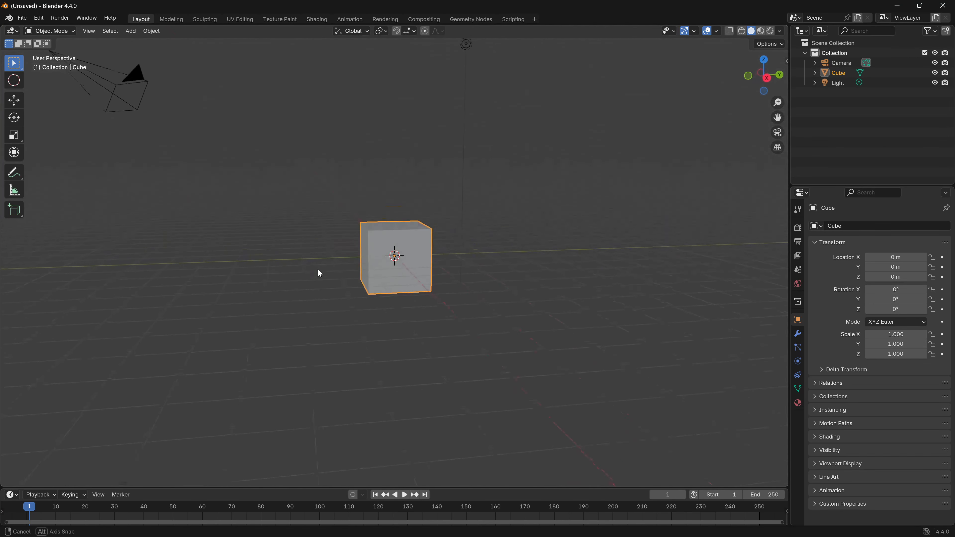
pyautogui.press('g')
pyautogui.press('z')
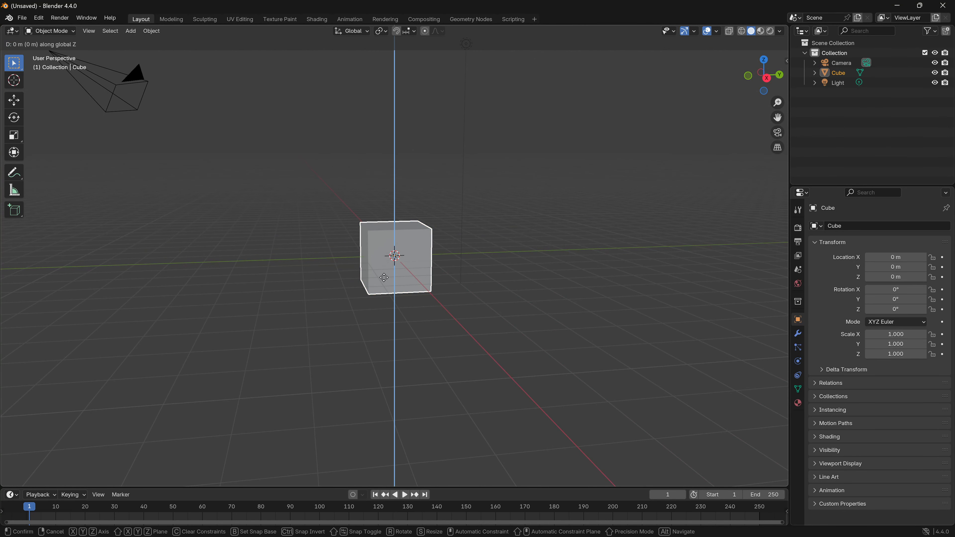
pyautogui.click(392, 243)
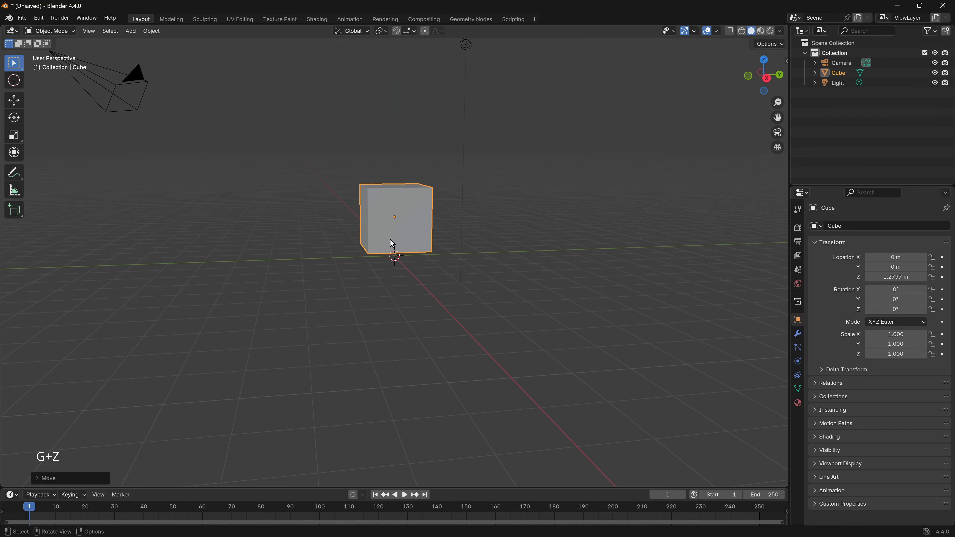
# - Add a plane mesh at the origin beneath the cube
pyautogui.hotkey('shift', 'a')
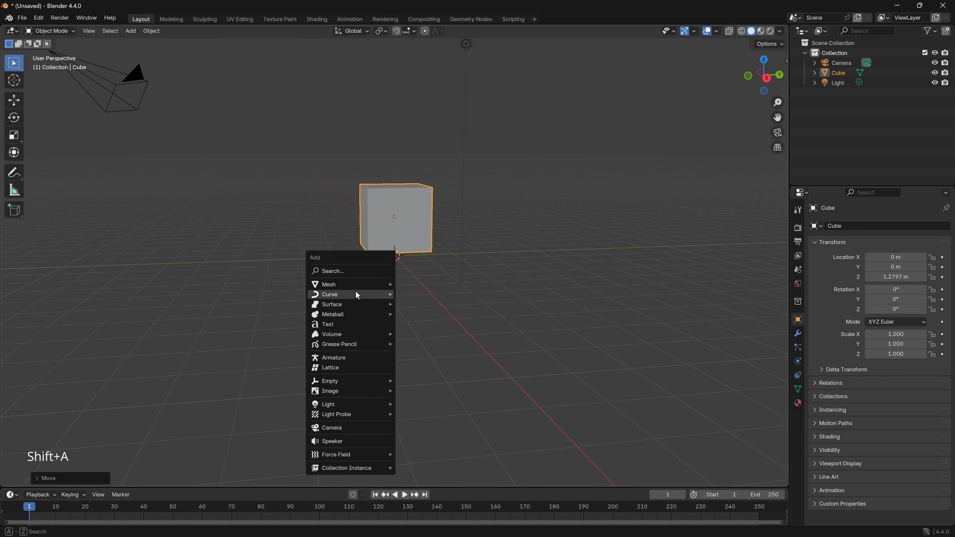
pyautogui.moveTo(365, 286)
pyautogui.click(412, 286)
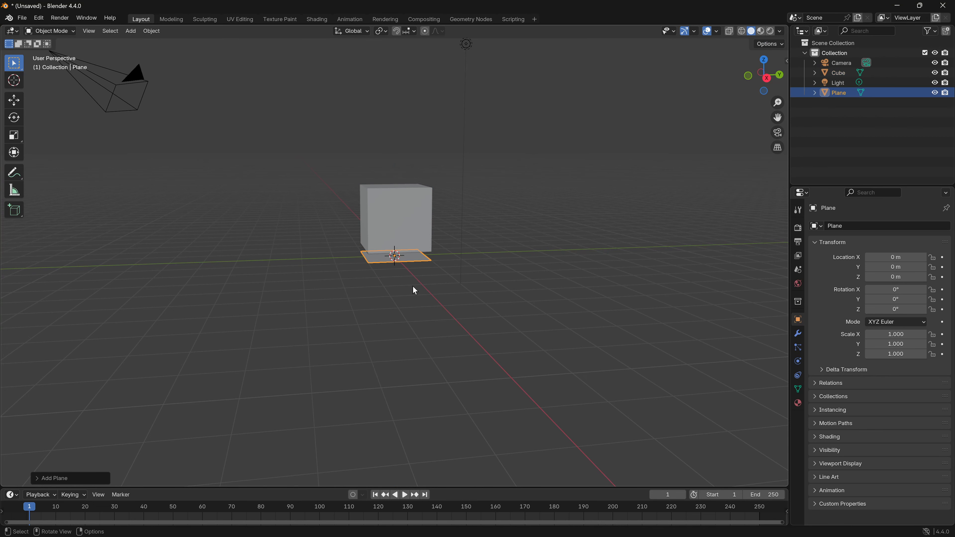
pyautogui.press('s')
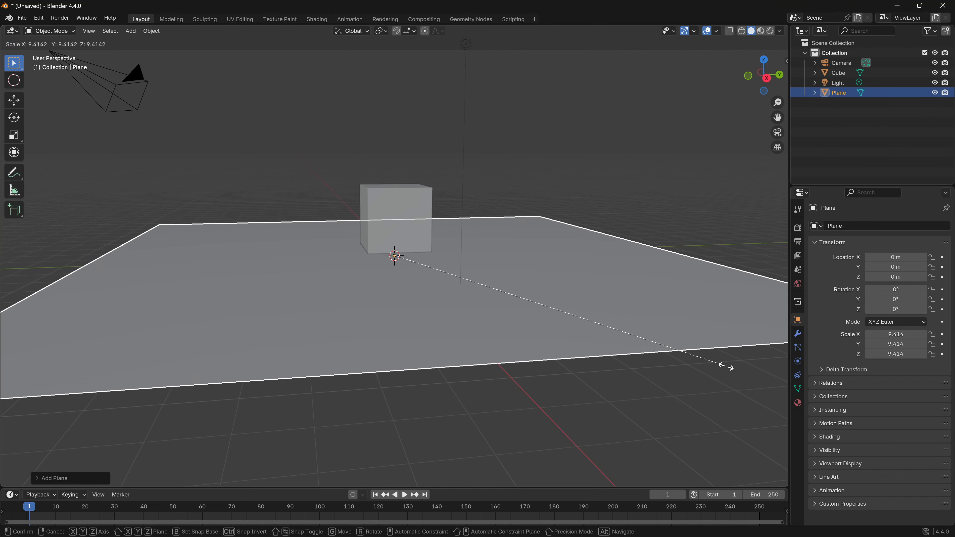
pyautogui.click(733, 368)
pyautogui.moveTo(635, 365); pyautogui.dragTo(581, 373, button='middle')
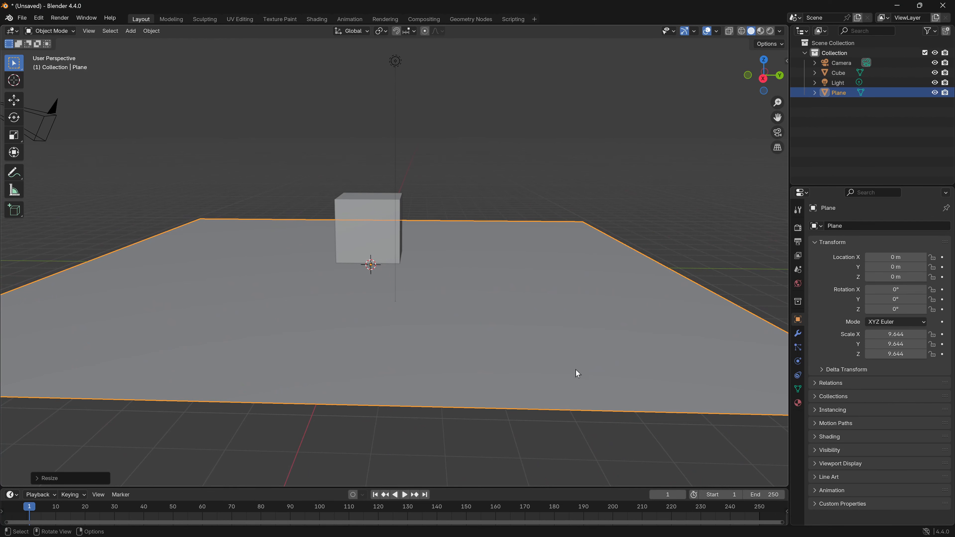
pyautogui.hotkey('ctrl', 'z')
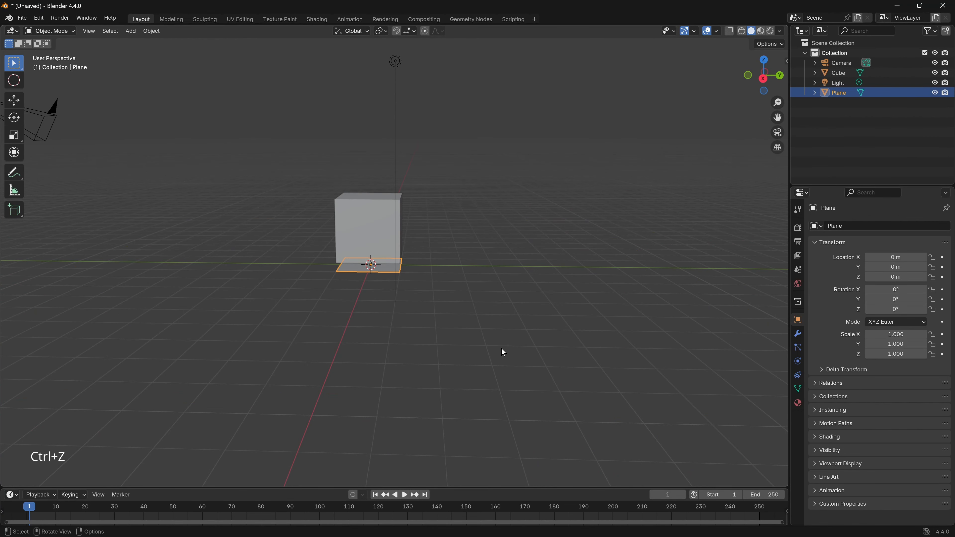
# - Stretch the plane into a long base by scaling it to about 8.2 along Y and 2.13 along X
pyautogui.press('s')
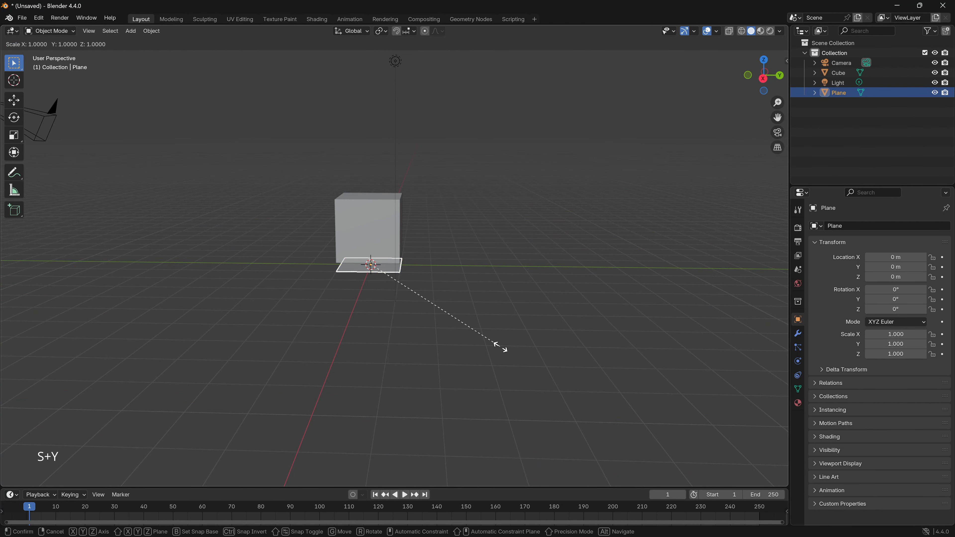
pyautogui.press('y')
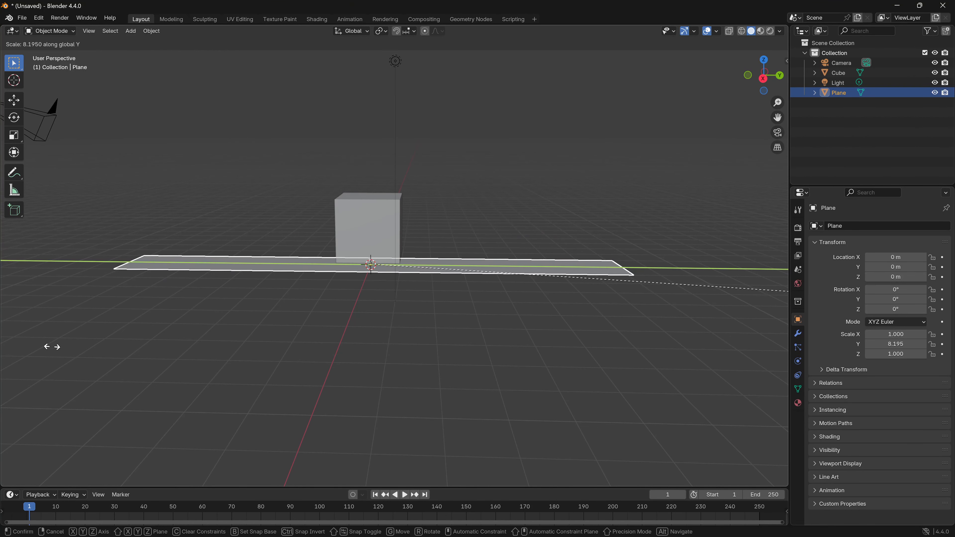
pyautogui.click(52, 346)
pyautogui.moveTo(52, 347); pyautogui.dragTo(147, 352, button='middle')
pyautogui.press('s')
pyautogui.press('x')
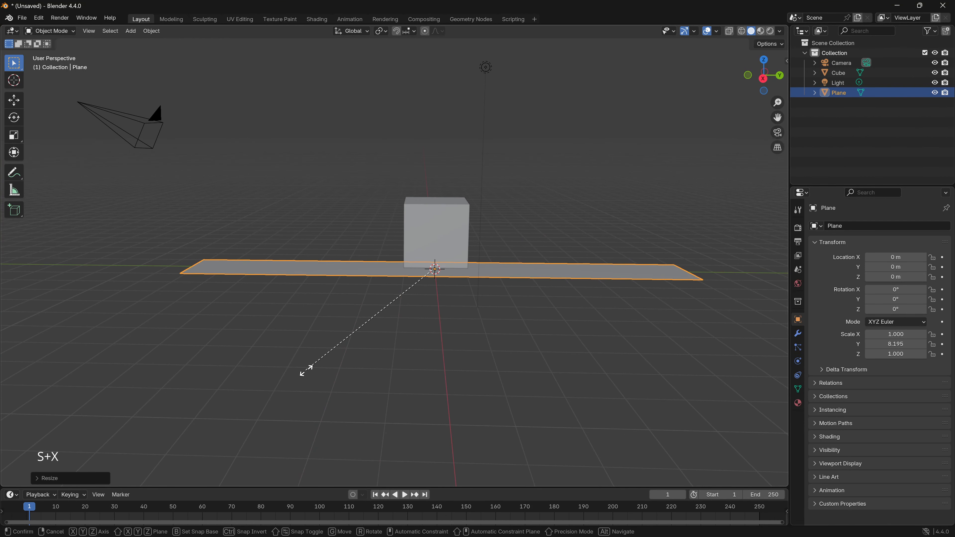
pyautogui.click(368, 152)
# - Move the cube towards one end of the base, to about -4.57 m on Y and 2.31 m on Z
pyautogui.moveTo(369, 154); pyautogui.dragTo(450, 292, button='middle')
pyautogui.click(461, 301)
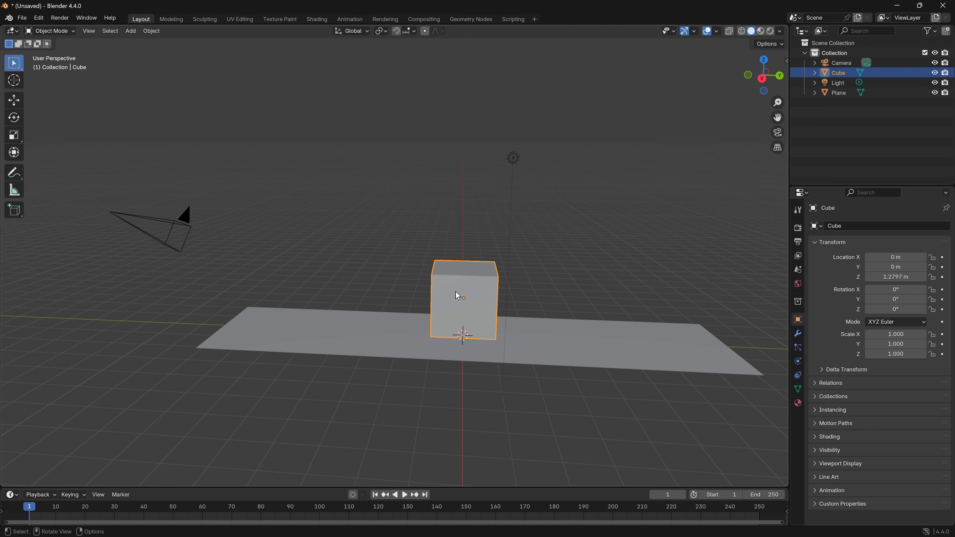
pyautogui.press('g')
pyautogui.press('y')
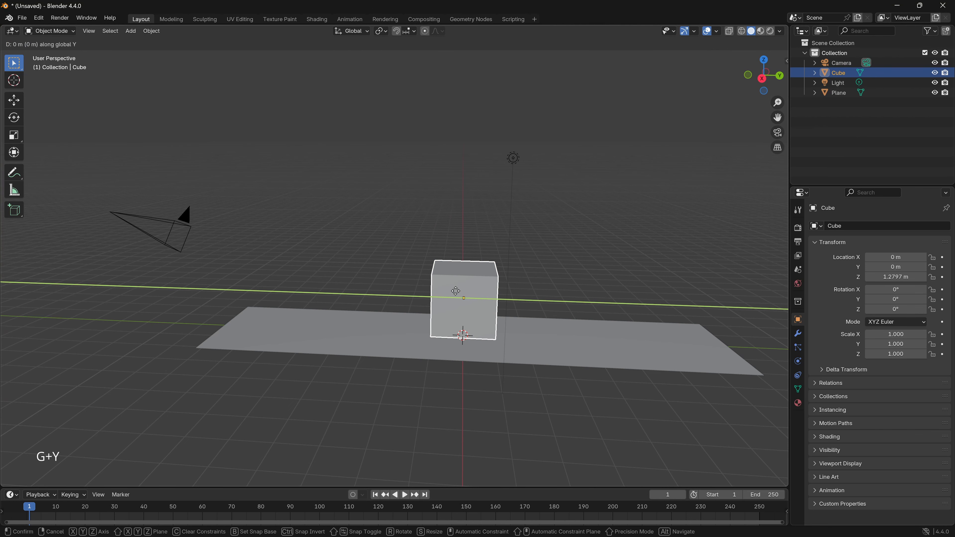
pyautogui.click(318, 286)
pyautogui.moveTo(317, 287); pyautogui.dragTo(348, 306, button='middle')
pyautogui.press('g')
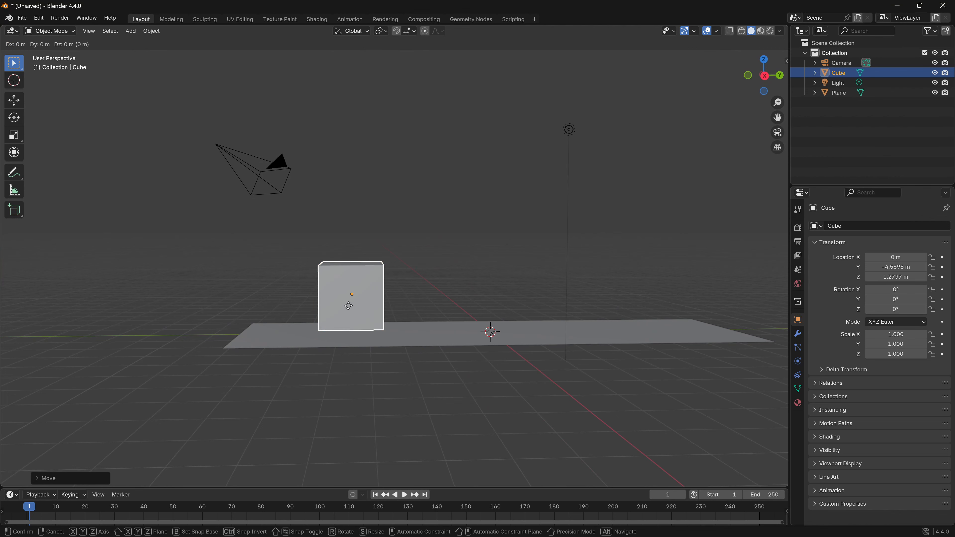
pyautogui.press('z')
pyautogui.click(356, 279)
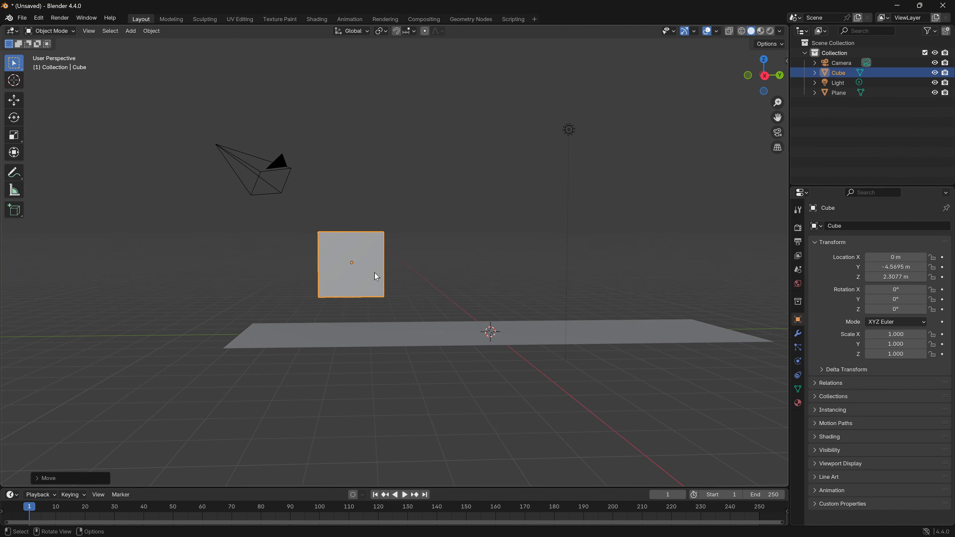
# - Stretch the cube along Y into a long block with a Y scale of about 2.38
pyautogui.press('s')
pyautogui.press('y')
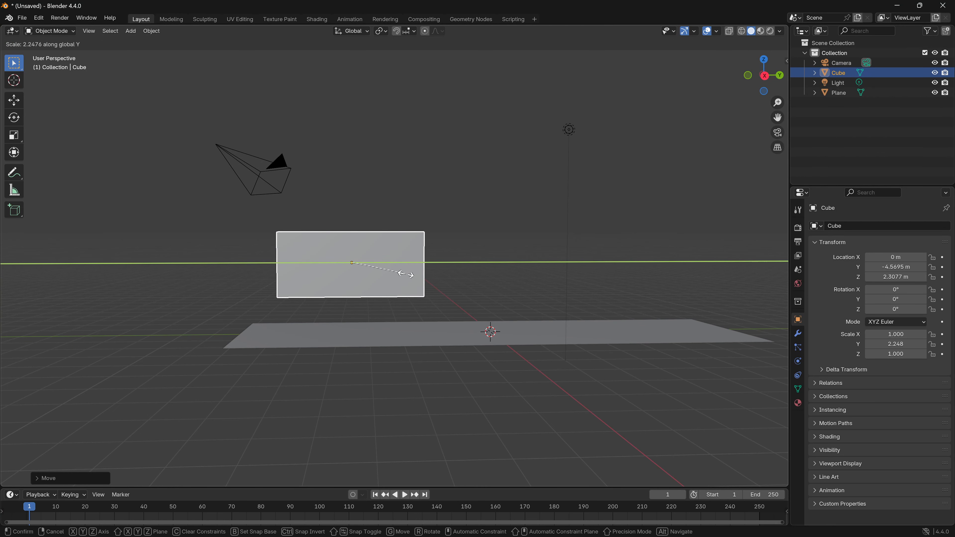
pyautogui.click(404, 274)
pyautogui.moveTo(404, 274)
pyautogui.mouseDown(button='middle')
pyautogui.moveTo(468, 277)
pyautogui.moveTo(418, 274)
pyautogui.mouseUp(button='middle')
# - Add a second cube mesh at the origin on the base plane
pyautogui.scroll(3, 363, 331)
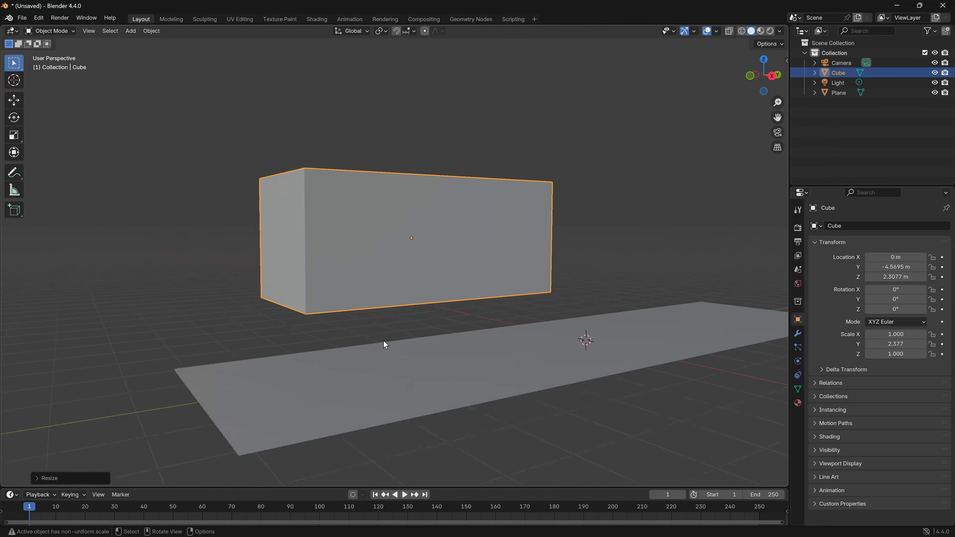
pyautogui.scroll(2, 384, 341)
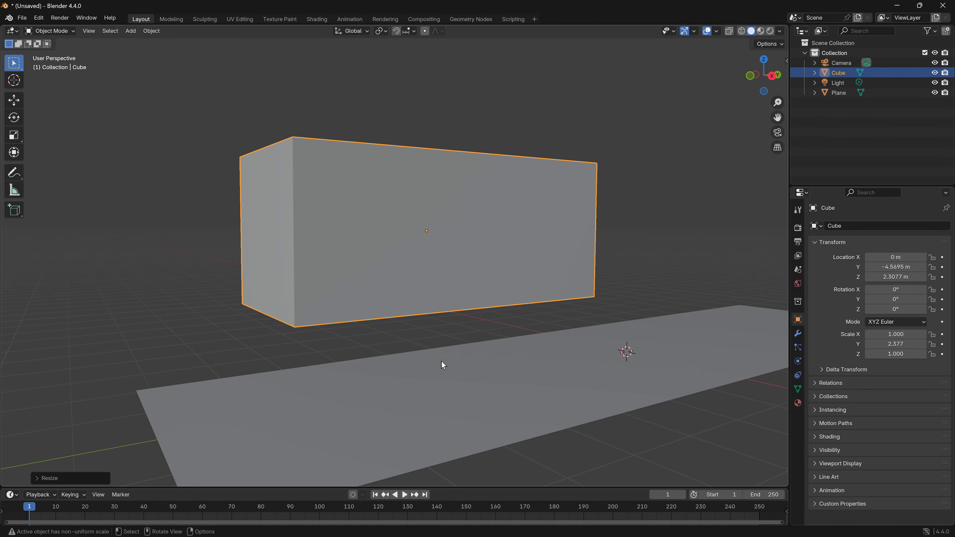
pyautogui.moveTo(444, 365)
pyautogui.mouseDown(button='middle')
pyautogui.moveTo(414, 356)
pyautogui.moveTo(478, 367)
pyautogui.moveTo(438, 346)
pyautogui.moveTo(401, 348)
pyautogui.moveTo(419, 349)
pyautogui.moveTo(423, 384)
pyautogui.moveTo(401, 403)
pyautogui.mouseUp(button='middle')
pyautogui.hotkey('shift', 'a')
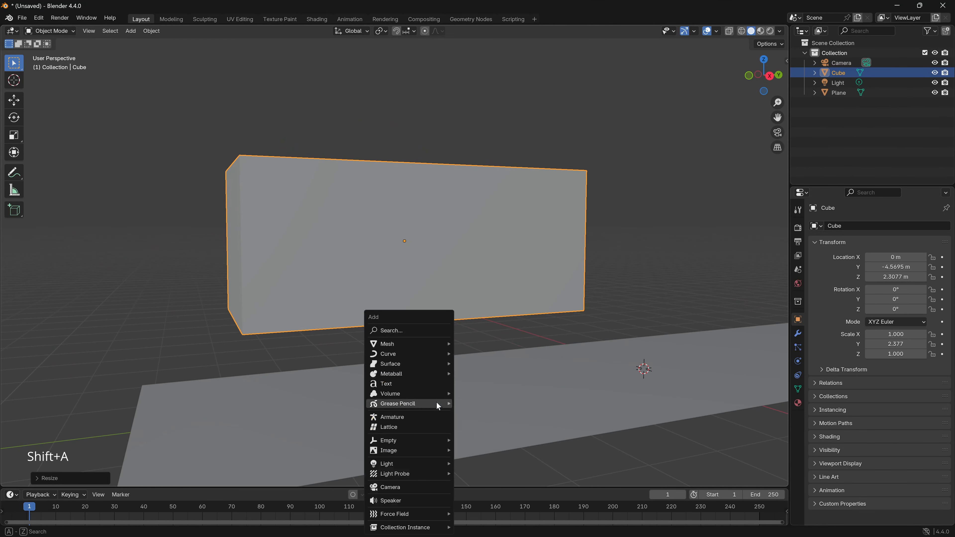
pyautogui.moveTo(423, 348)
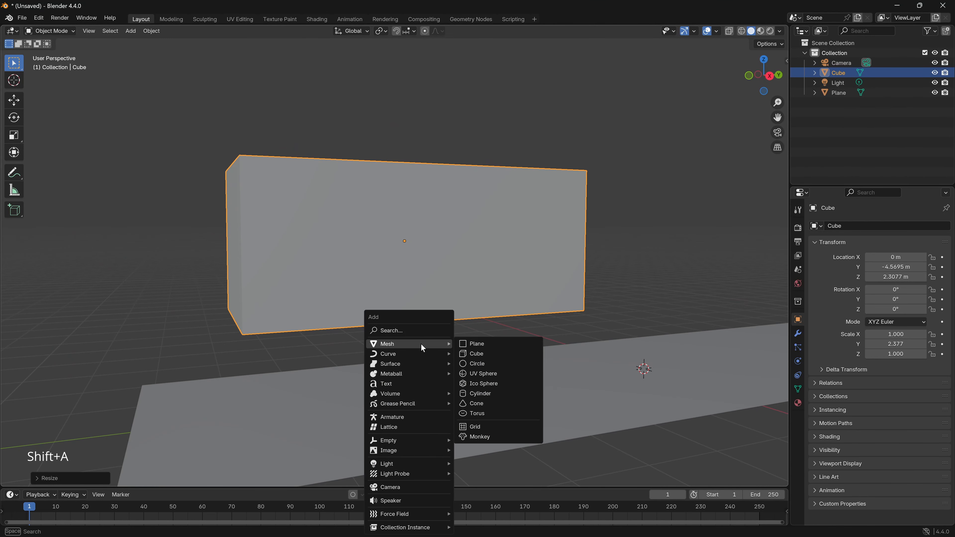
pyautogui.click(484, 352)
# - Shrink the new cube to a scale of about 0.33 and flatten it along Z to about 0.084
pyautogui.moveTo(574, 374); pyautogui.dragTo(592, 389, button='middle')
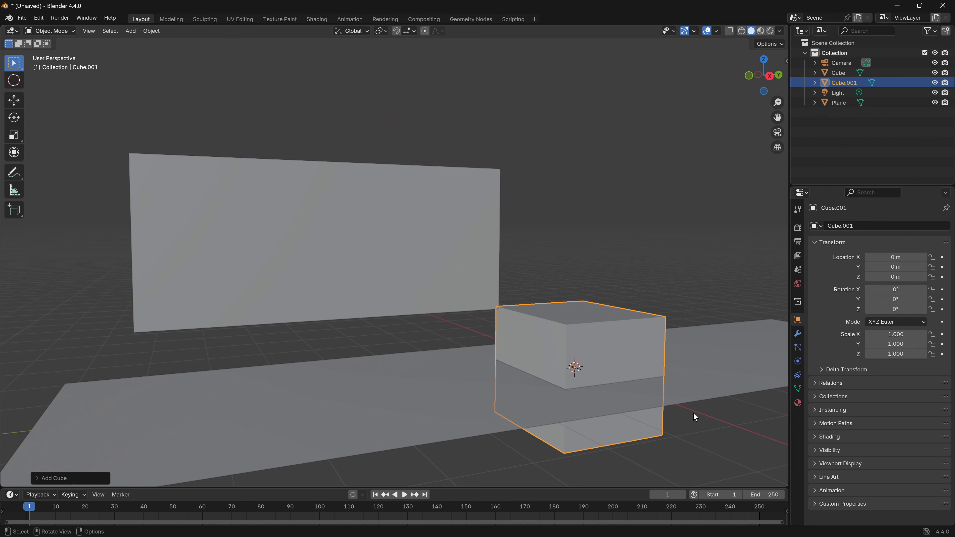
pyautogui.press('s')
pyautogui.click(622, 382)
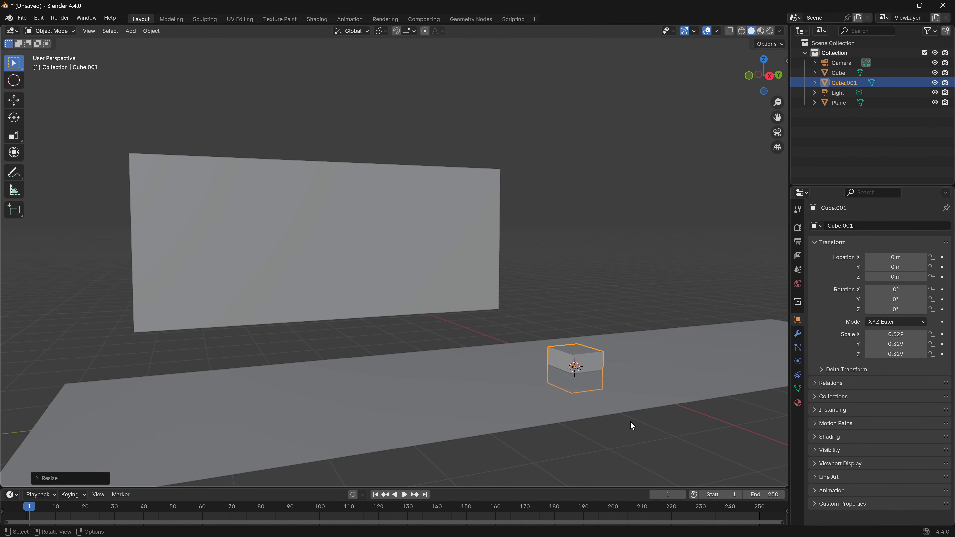
pyautogui.press('s')
pyautogui.press('z')
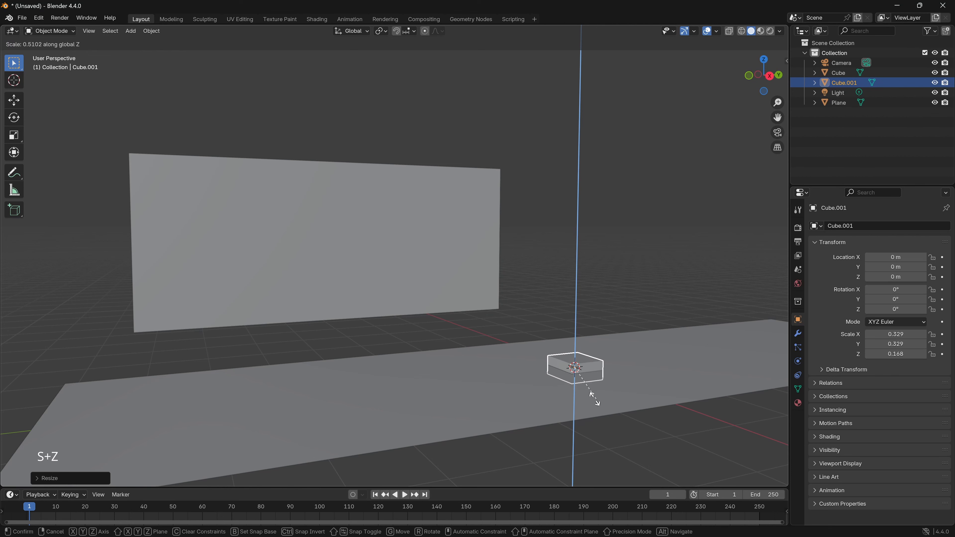
pyautogui.click(575, 388)
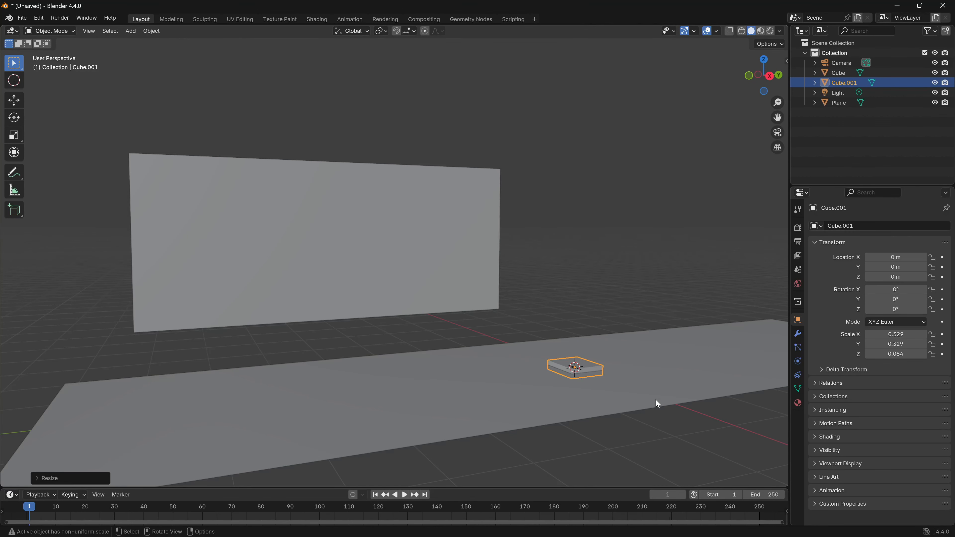
# - Move the flattened cube along Y to about -2.97 m, towards the raised block
pyautogui.press('g')
pyautogui.press('y')
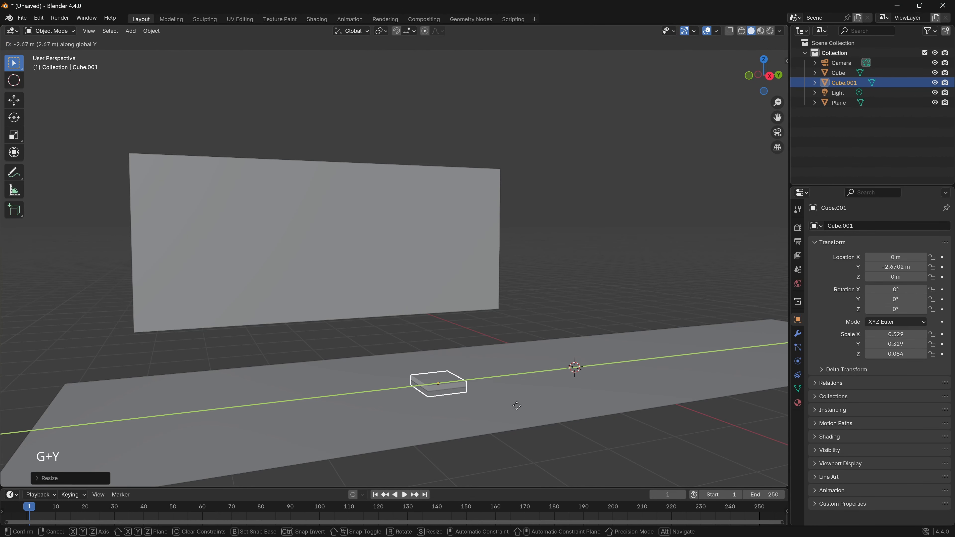
pyautogui.click(502, 411)
# - Edit the flattened cube in face selection mode and inset its top face by about 0.3 m
pyautogui.moveTo(504, 414); pyautogui.dragTo(438, 414, button='middle')
pyautogui.press('Tab')
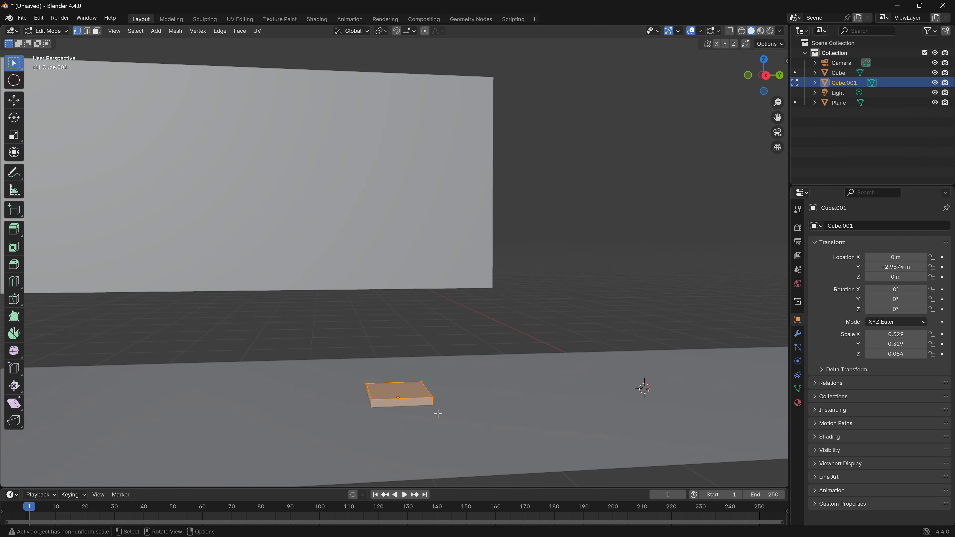
pyautogui.click(97, 31)
pyautogui.moveTo(430, 404)
pyautogui.mouseDown(button='middle')
pyautogui.moveTo(418, 418)
pyautogui.moveTo(426, 422)
pyautogui.mouseUp(button='middle')
pyautogui.click(410, 391)
pyautogui.press('i')
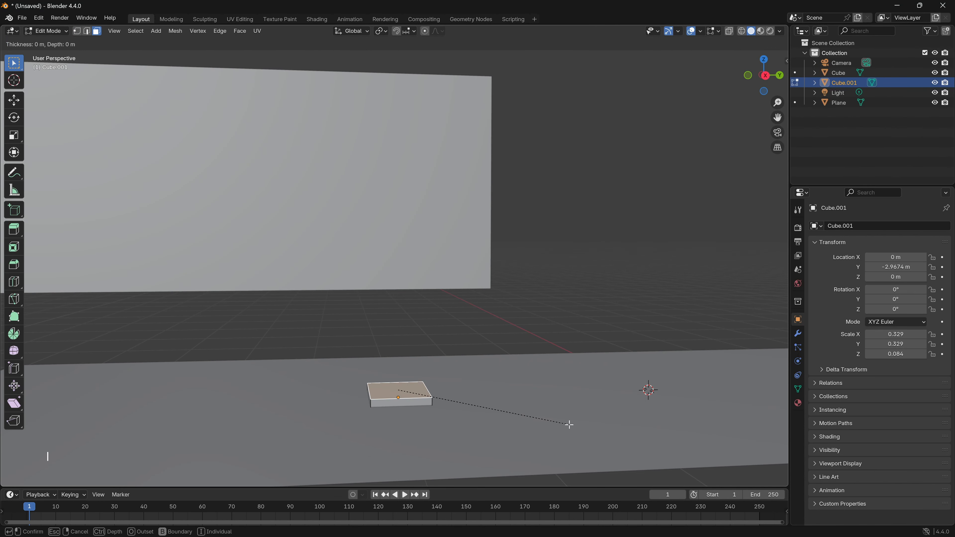
pyautogui.click(583, 430)
# - Extrude the inset top face of the foot upward along Z into the raised block's underside, and return to object mode
pyautogui.moveTo(583, 429); pyautogui.dragTo(552, 432, button='middle')
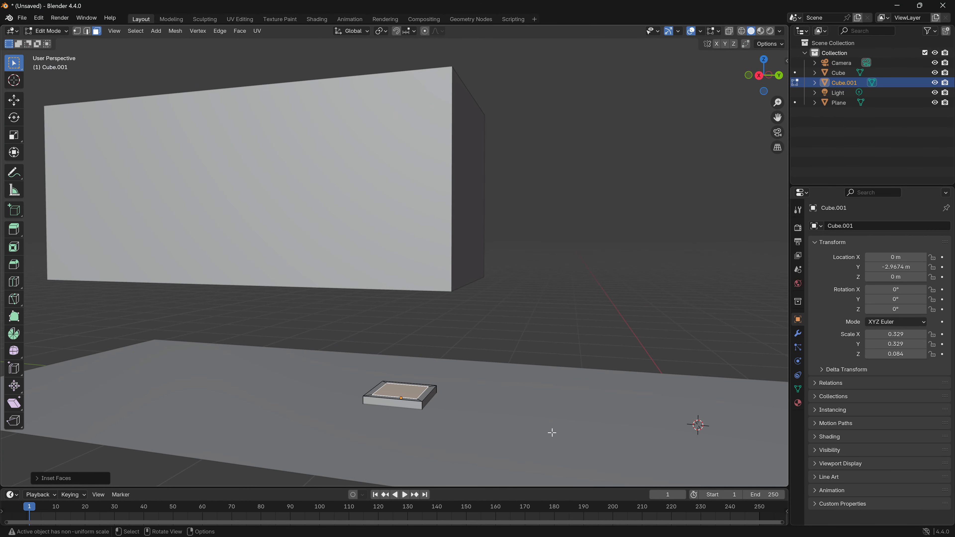
pyautogui.press('e')
pyautogui.press('z')
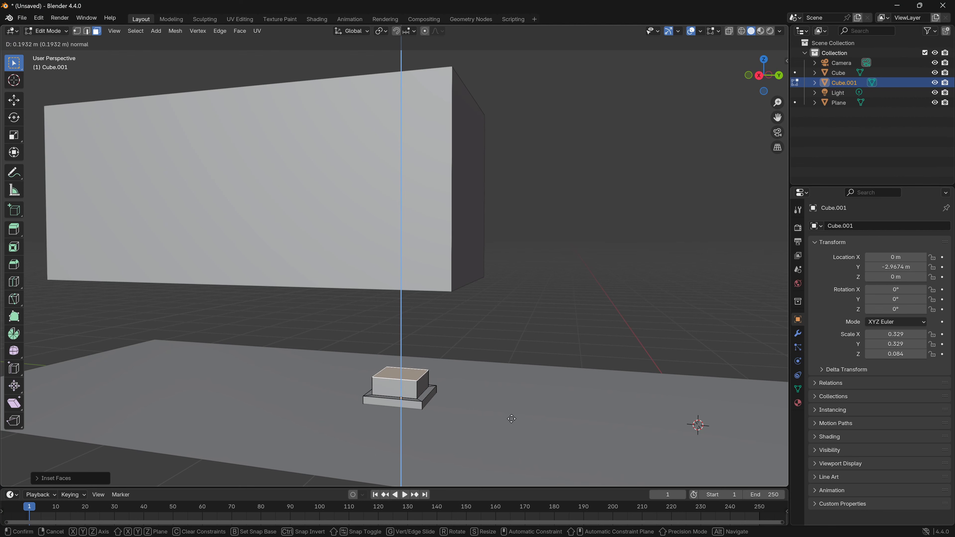
pyautogui.click(491, 326)
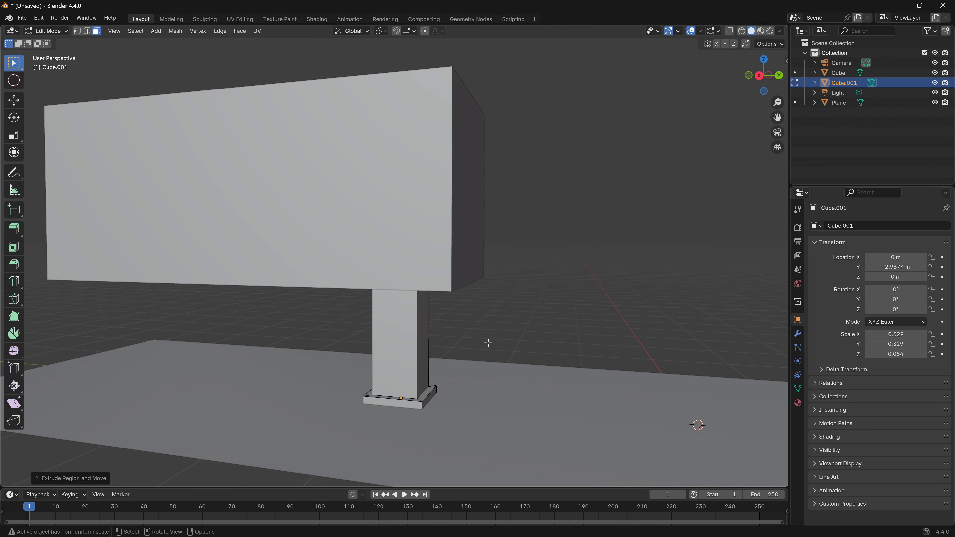
pyautogui.moveTo(488, 341); pyautogui.dragTo(338, 326, button='middle')
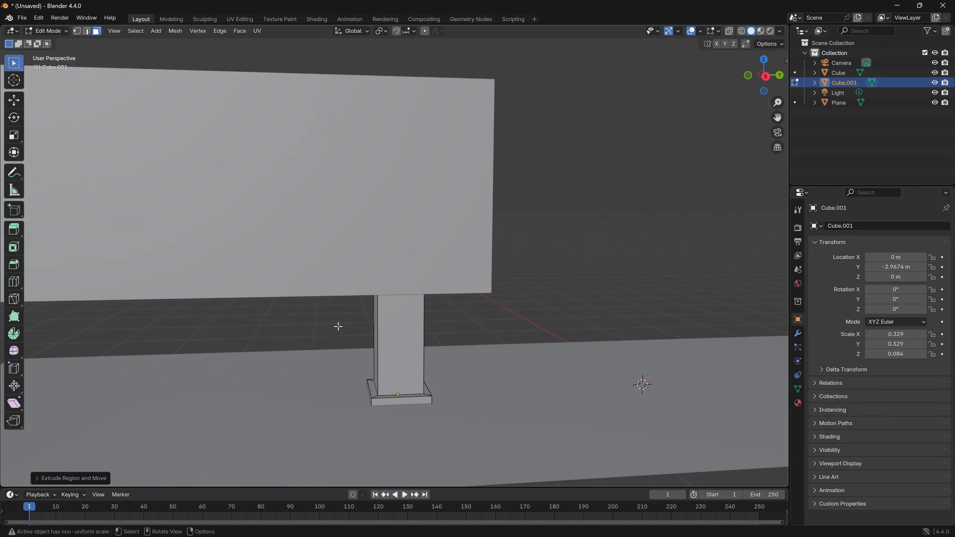
pyautogui.moveTo(528, 263); pyautogui.dragTo(377, 228, button='middle')
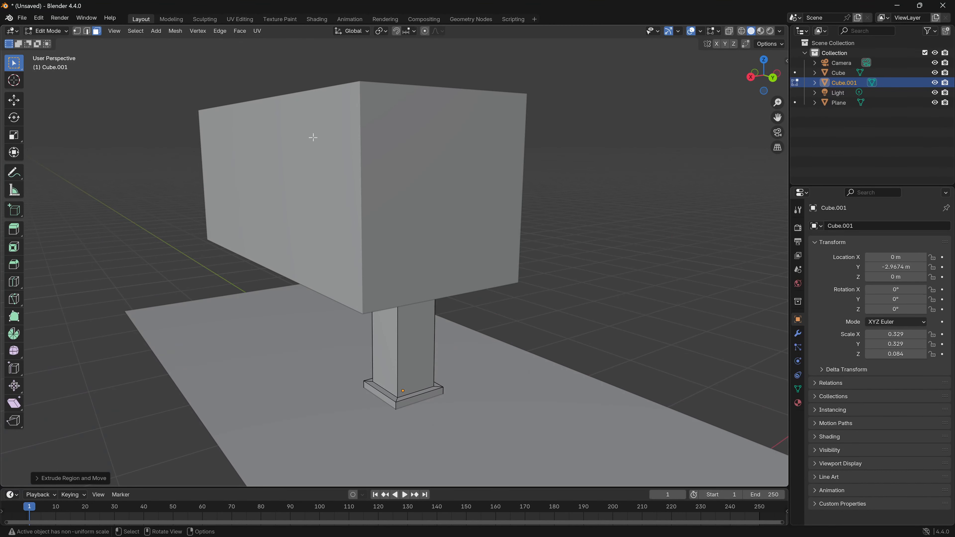
pyautogui.moveTo(322, 256); pyautogui.dragTo(450, 340, button='middle')
pyautogui.press('Tab')
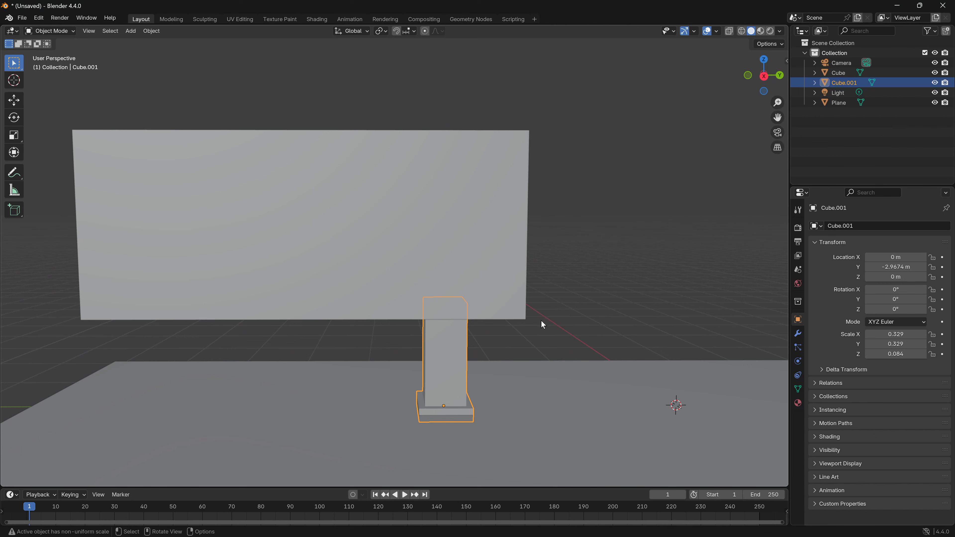
# - Duplicate the support leg in the right view and place the copy along Y at about -6.01 m, under the block's other end
pyautogui.click(764, 76)
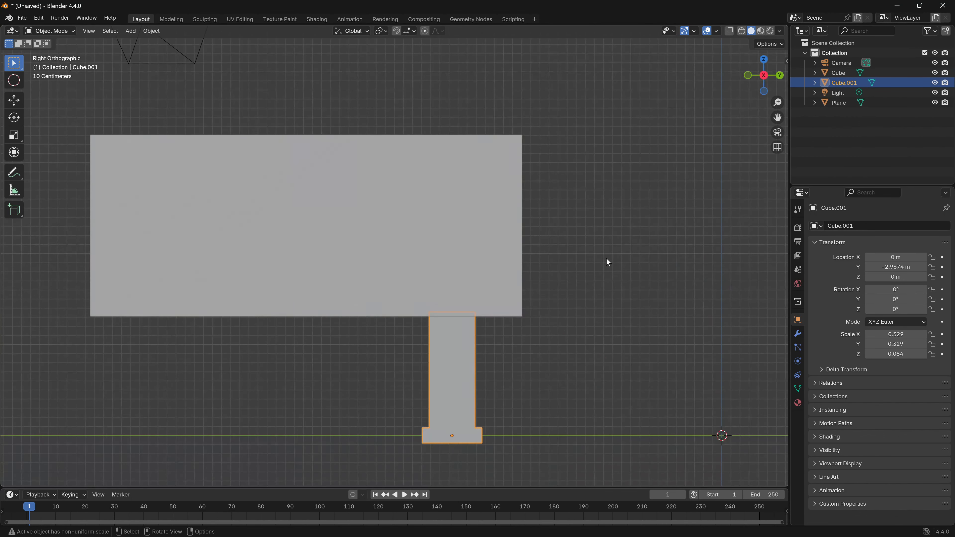
pyautogui.hotkey('shift', 'd')
pyautogui.press('y')
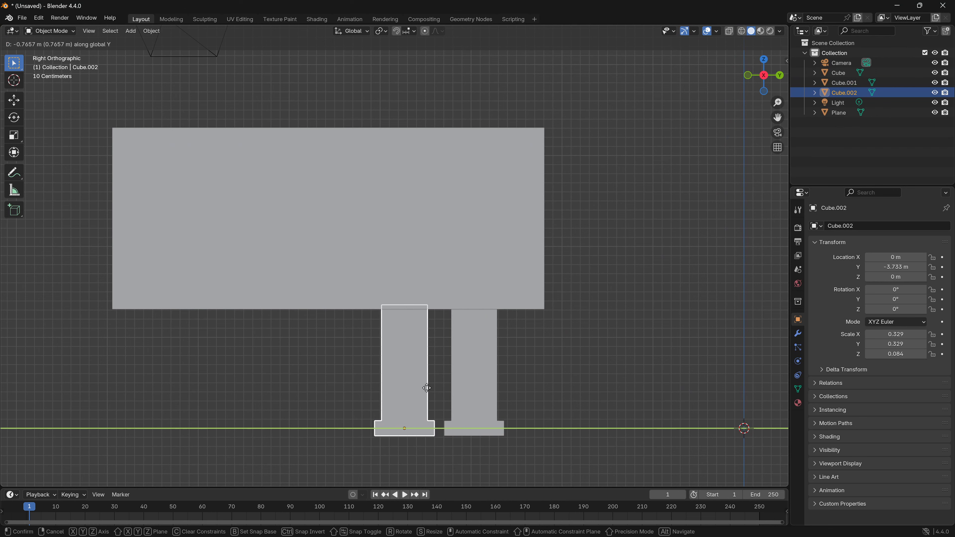
pyautogui.click(232, 394)
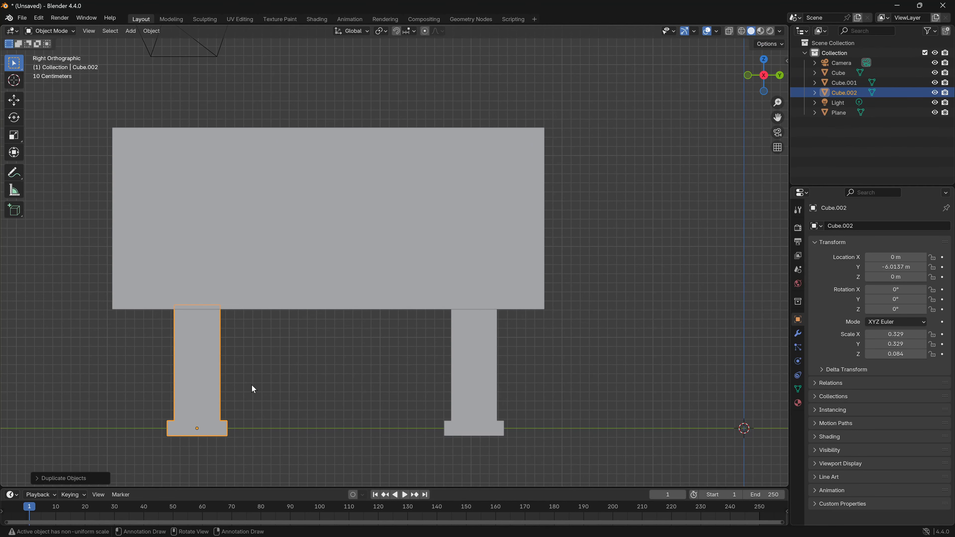
pyautogui.moveTo(252, 389); pyautogui.dragTo(303, 364, button='middle')
pyautogui.keyDown('shift'); pyautogui.moveTo(249, 351); pyautogui.dragTo(290, 388, button='middle'); pyautogui.keyUp('shift')
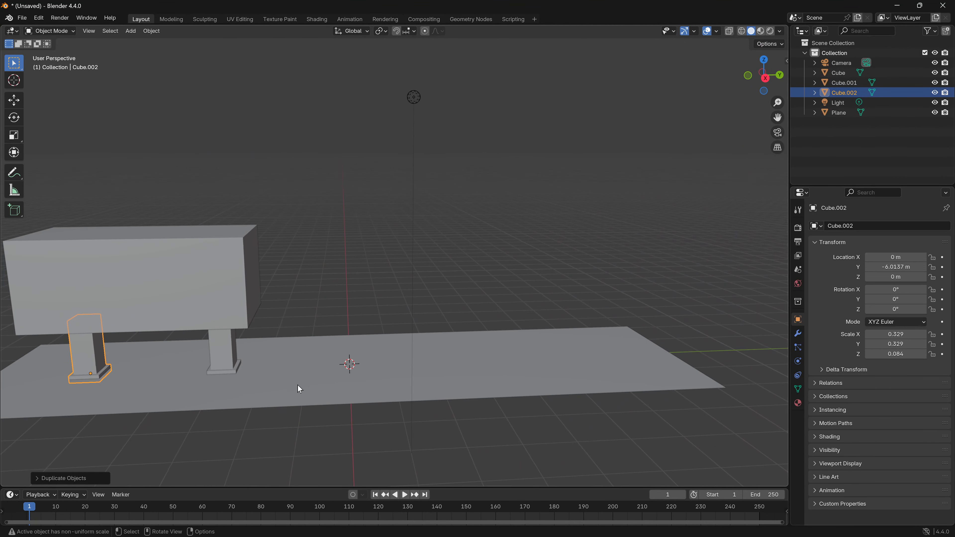
# - Add a Bevel modifier to the raised housing block
pyautogui.click(156, 271)
pyautogui.keyDown('shift'); pyautogui.moveTo(156, 272); pyautogui.dragTo(343, 276, button='middle'); pyautogui.keyUp('shift')
pyautogui.scroll(2, 344, 349)
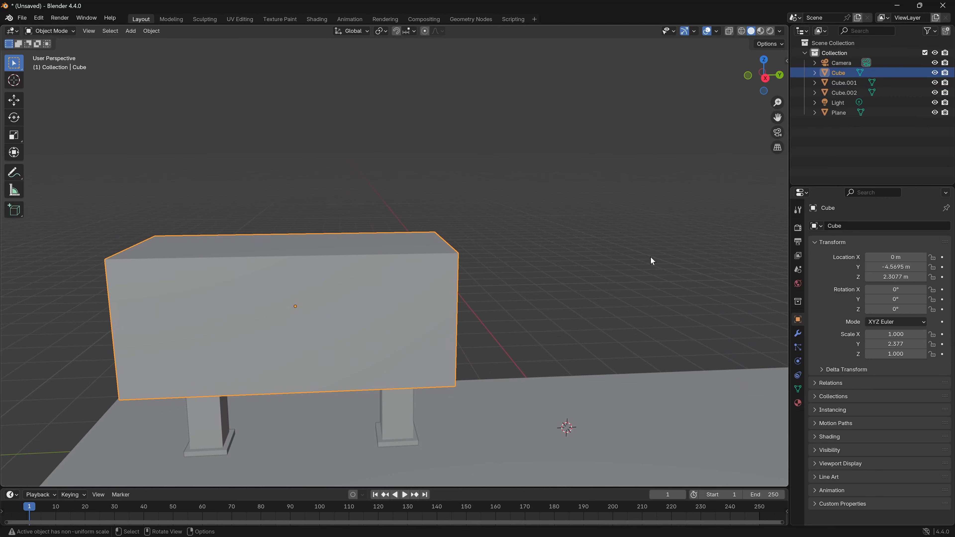
pyautogui.click(800, 335)
pyautogui.click(865, 227)
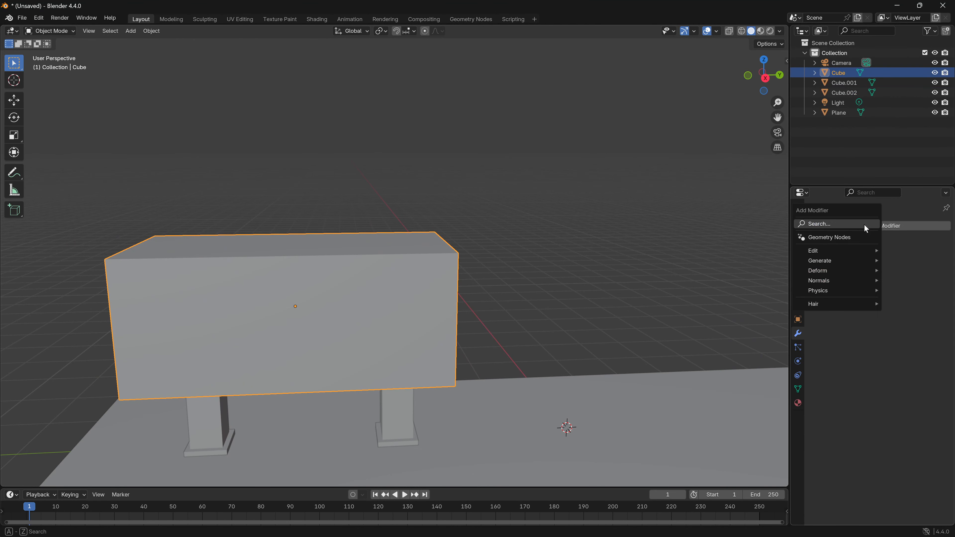
pyautogui.moveTo(828, 263)
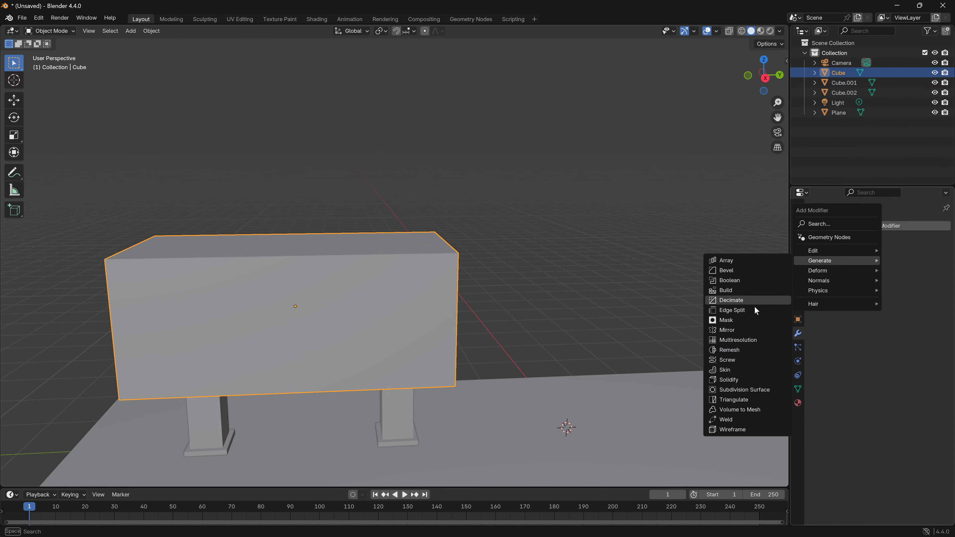
pyautogui.click(726, 275)
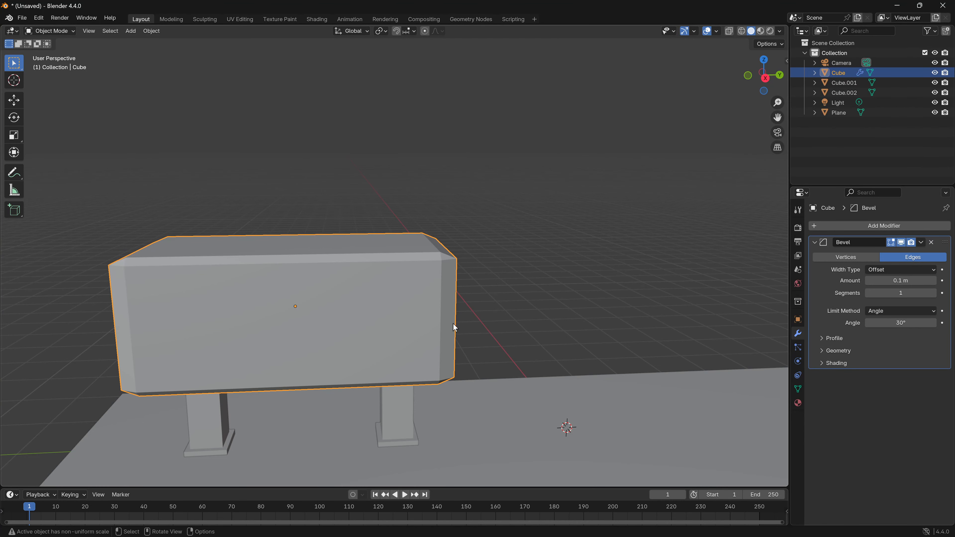
# - Set the housing block's bevel to 15 segments and an amount of 0.11 m
pyautogui.moveTo(455, 325); pyautogui.dragTo(413, 326, button='middle')
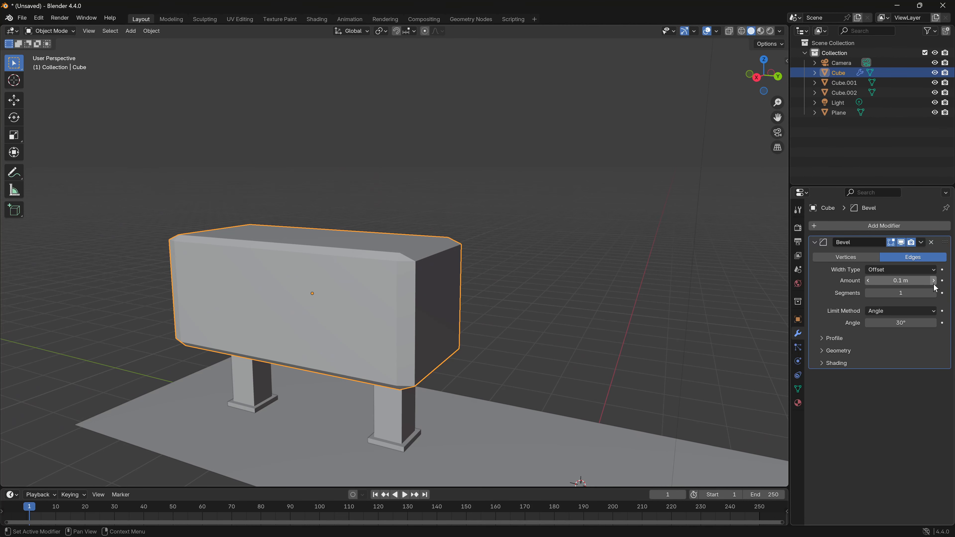
pyautogui.click(934, 294)
pyautogui.click(934, 294)
pyautogui.click(934, 293)
pyautogui.click(934, 293)
pyautogui.click(934, 293)
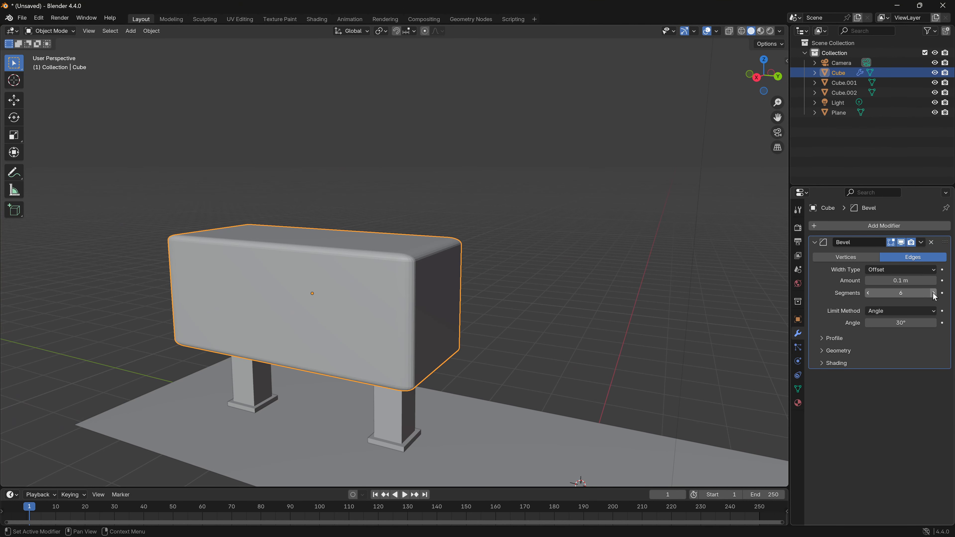
pyautogui.moveTo(934, 293); pyautogui.dragTo(940, 293)
pyautogui.click(935, 283)
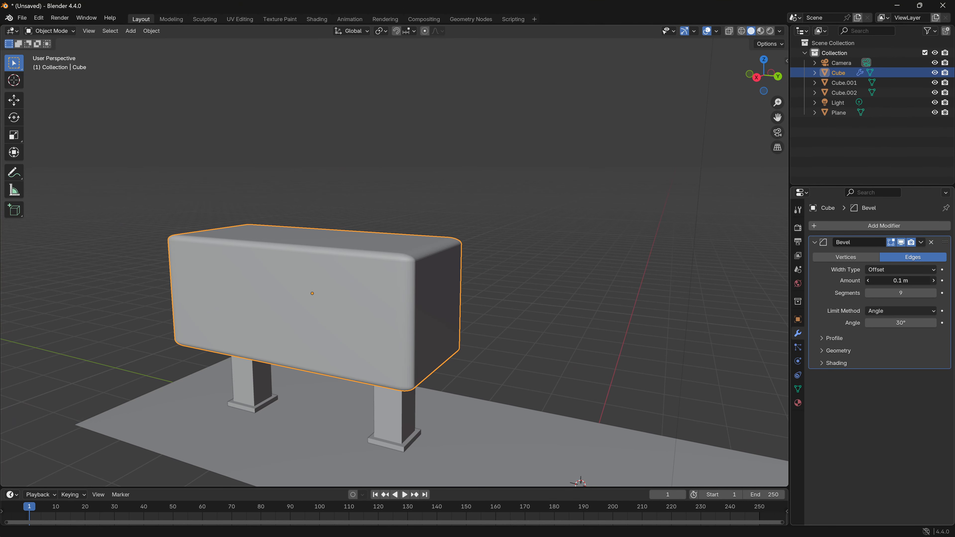
# - Apply smooth shading to the beveled housing block
pyautogui.moveTo(523, 333); pyautogui.dragTo(409, 309, button='middle')
pyautogui.rightClick(410, 308)
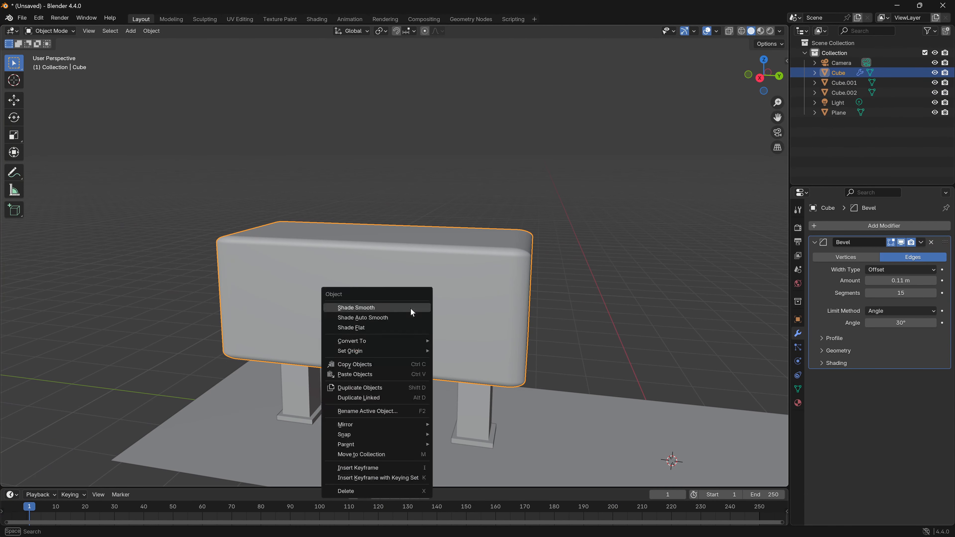
pyautogui.click(367, 308)
pyautogui.moveTo(334, 308); pyautogui.dragTo(297, 314, button='middle')
# - Edit the housing block and inset its end face on the origin side by about 0.35 m
pyautogui.press('Tab')
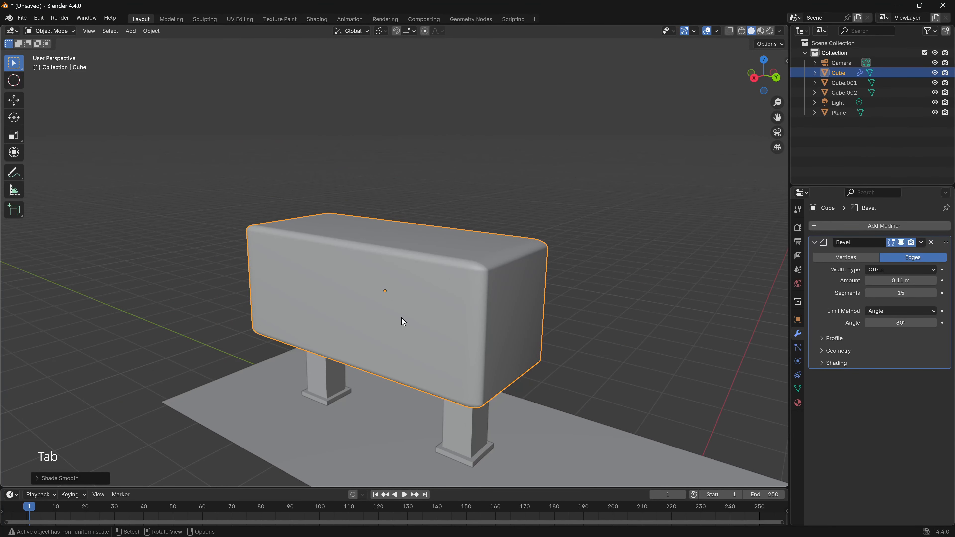
pyautogui.moveTo(497, 335); pyautogui.dragTo(342, 234, button='middle')
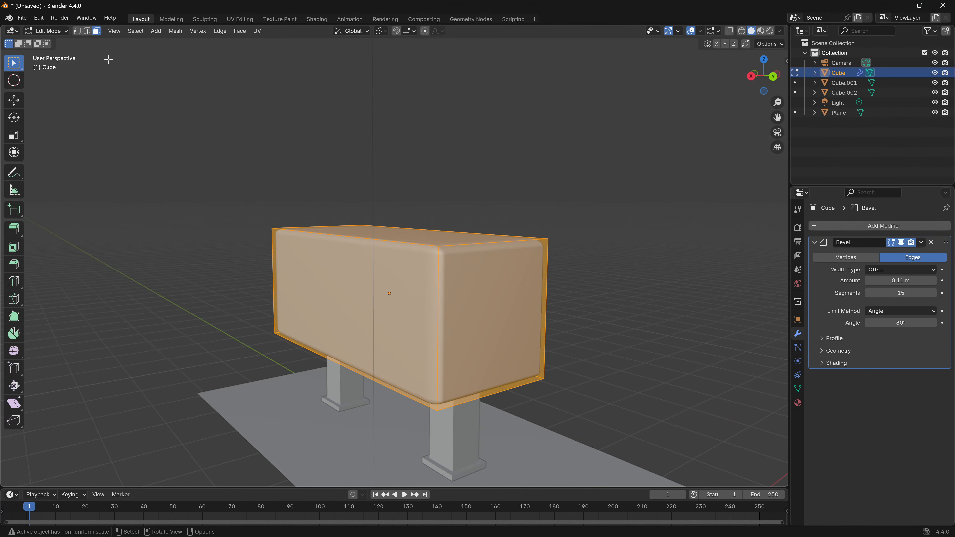
pyautogui.click(476, 314)
pyautogui.moveTo(523, 331); pyautogui.dragTo(545, 389, button='middle')
pyautogui.press('i')
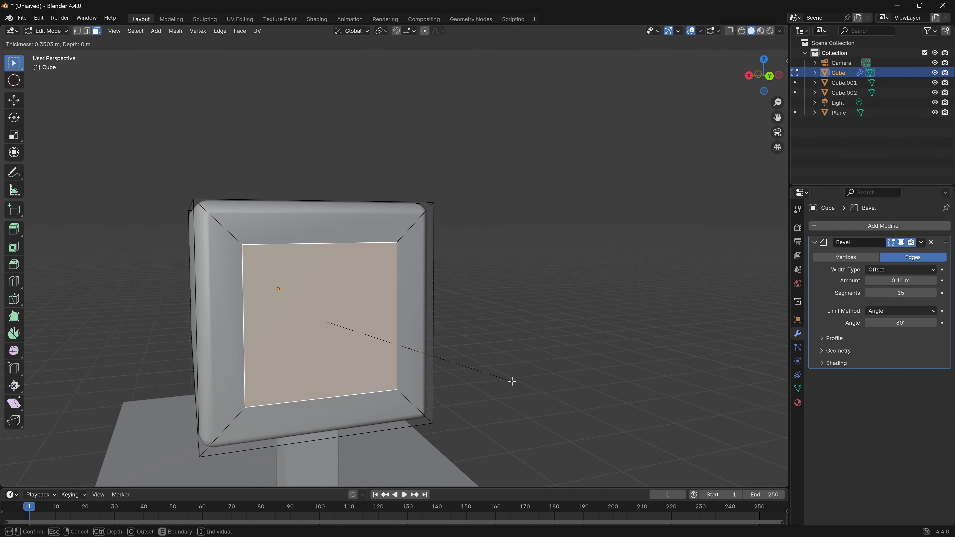
pyautogui.click(512, 381)
pyautogui.moveTo(474, 379); pyautogui.dragTo(433, 391, button='middle')
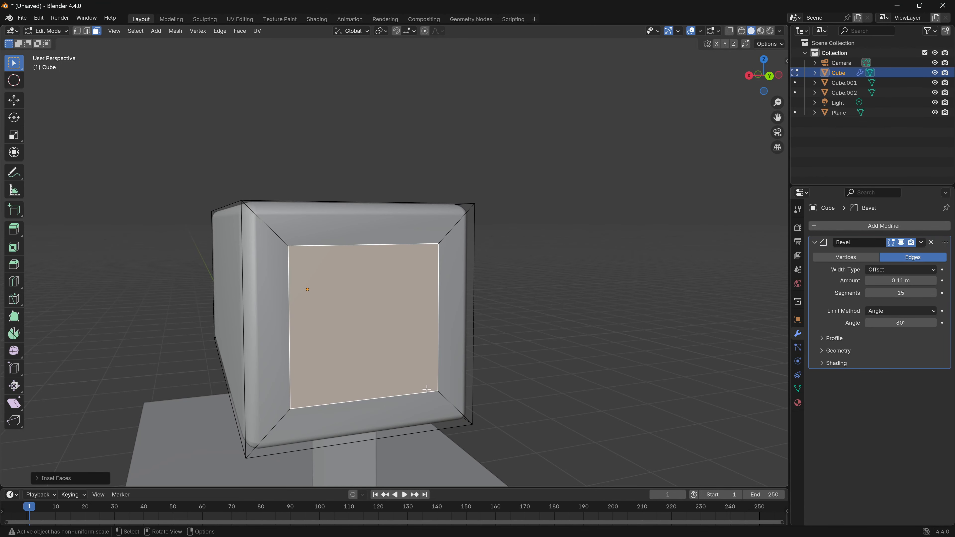
# - Delete the inset end face to open the housing, and return to object mode
pyautogui.press('x')
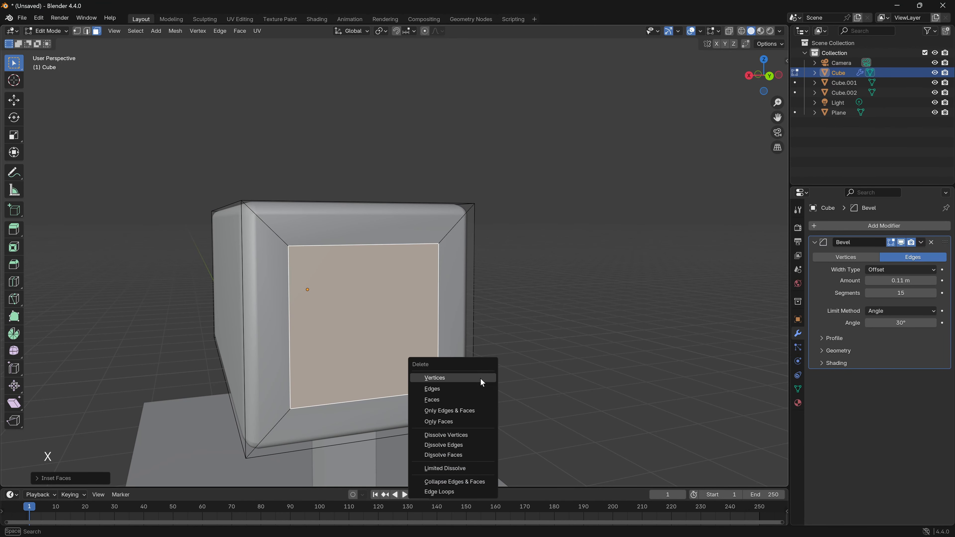
pyautogui.click(448, 398)
pyautogui.moveTo(448, 398); pyautogui.dragTo(505, 406, button='middle')
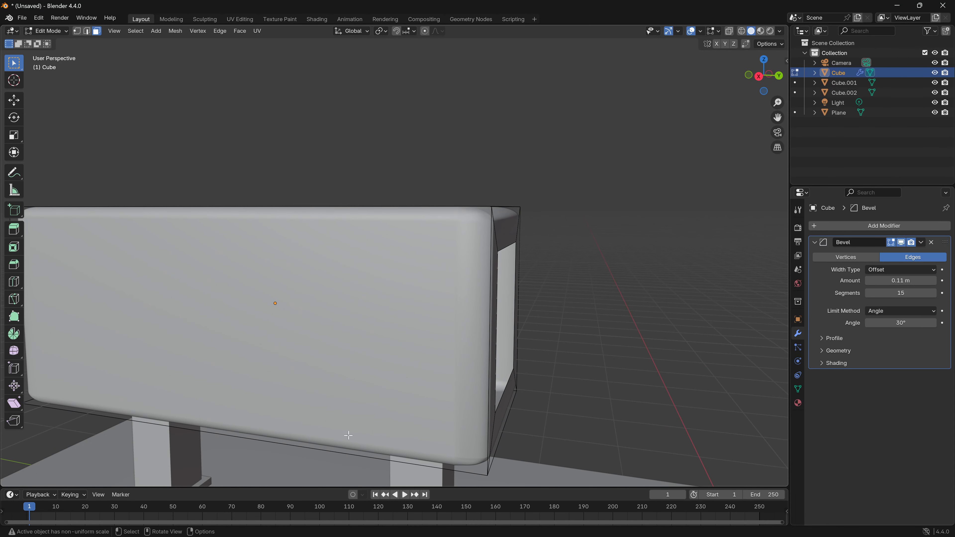
pyautogui.scroll(-6, 394, 356)
pyautogui.moveTo(422, 318); pyautogui.dragTo(435, 339, button='middle')
pyautogui.press('Tab')
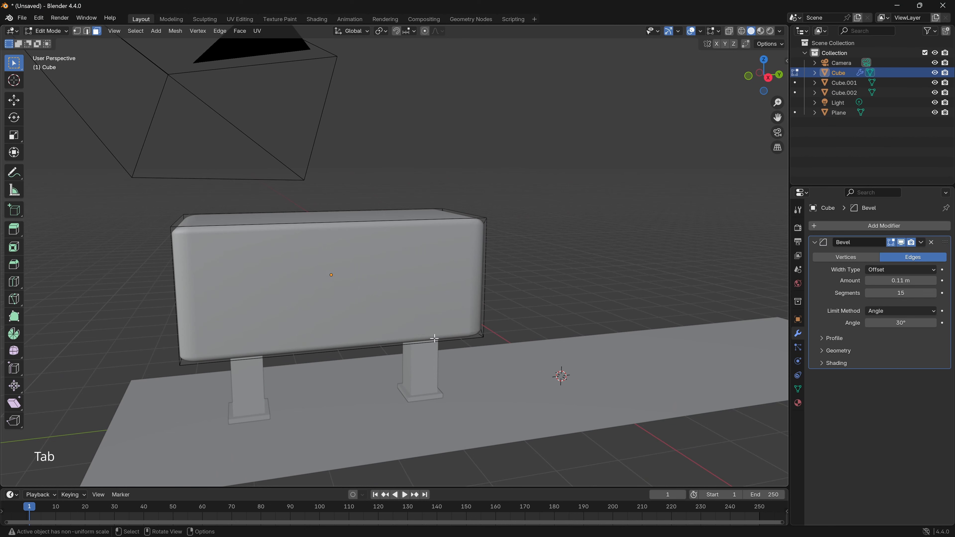
pyautogui.press('Tab')
pyautogui.moveTo(508, 329); pyautogui.dragTo(397, 337, button='middle')
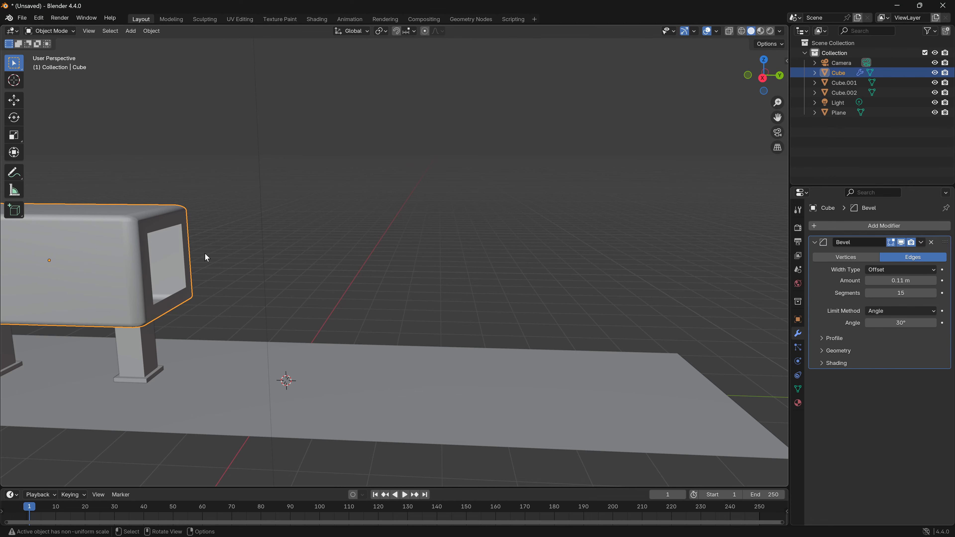
# - Add a cylinder mesh at the origin and raise it along Z to the height of the housing's opening
pyautogui.keyDown('shift'); pyautogui.moveTo(247, 283); pyautogui.dragTo(249, 291, button='middle'); pyautogui.keyUp('shift')
pyautogui.hotkey('shift', 'a')
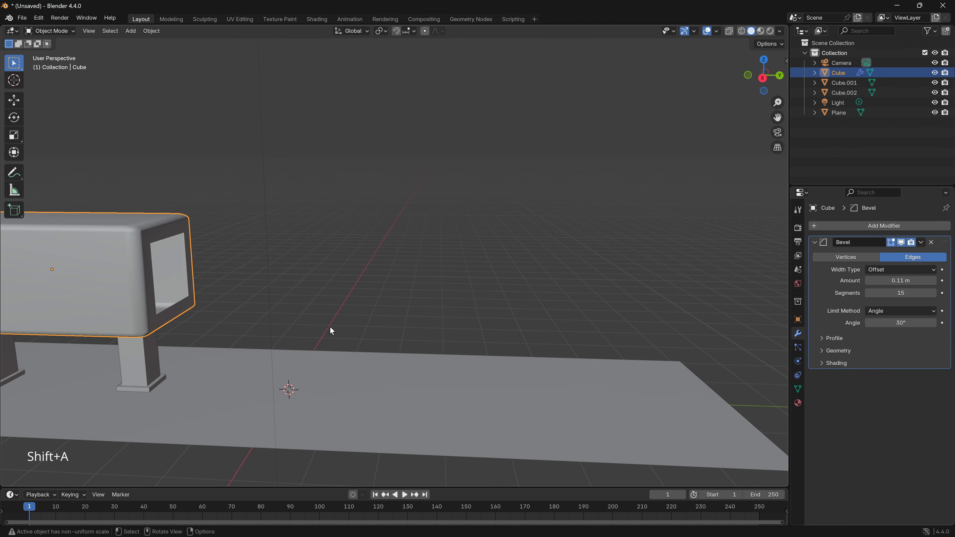
pyautogui.moveTo(326, 328)
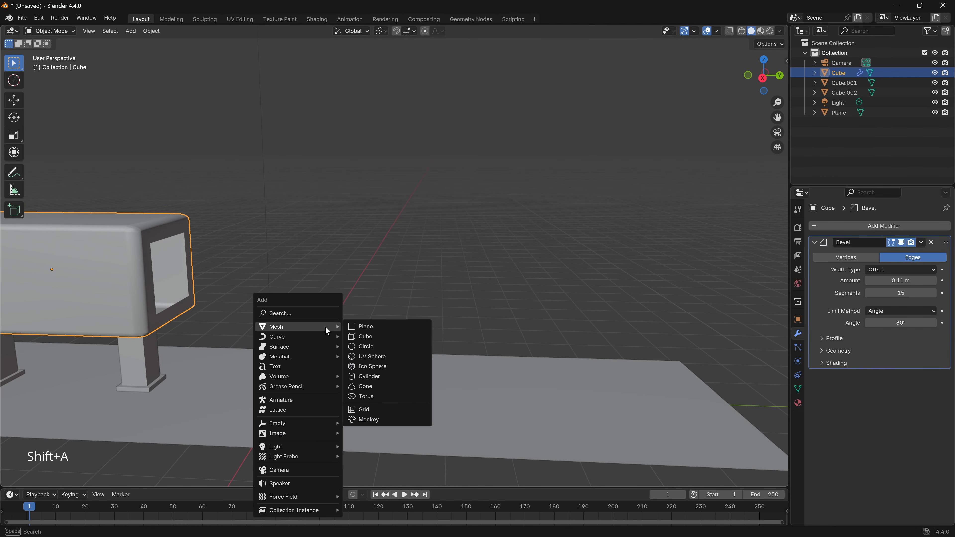
pyautogui.click(359, 376)
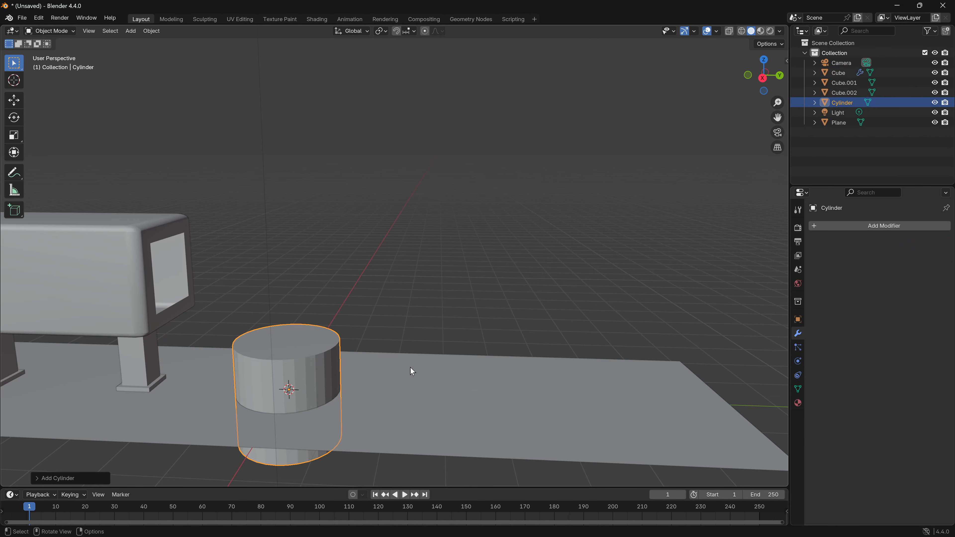
pyautogui.press('g')
pyautogui.press('z')
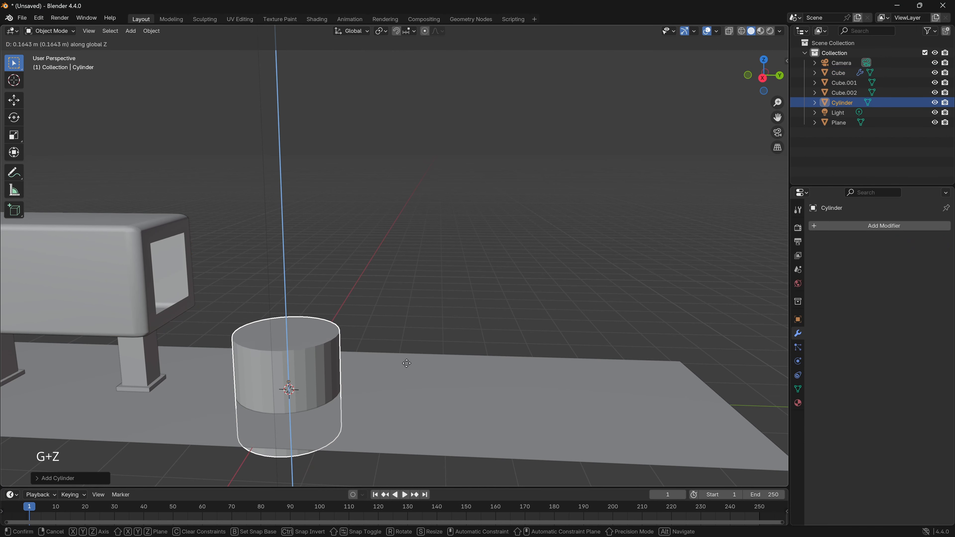
pyautogui.click(399, 263)
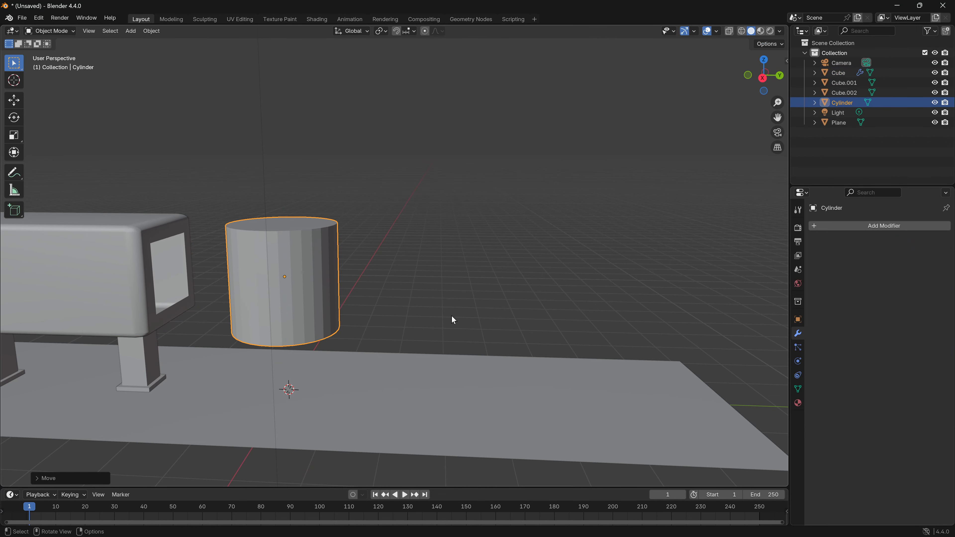
# - Rotate the cylinder 90° about X and scale it down uniformly to about a third of its size
pyautogui.write('rx')
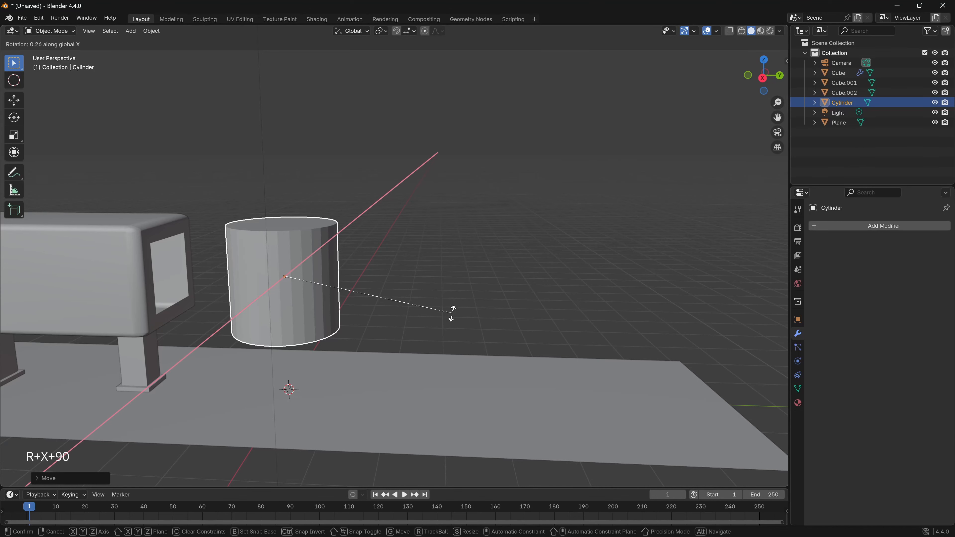
pyautogui.write('90')
pyautogui.press('Return')
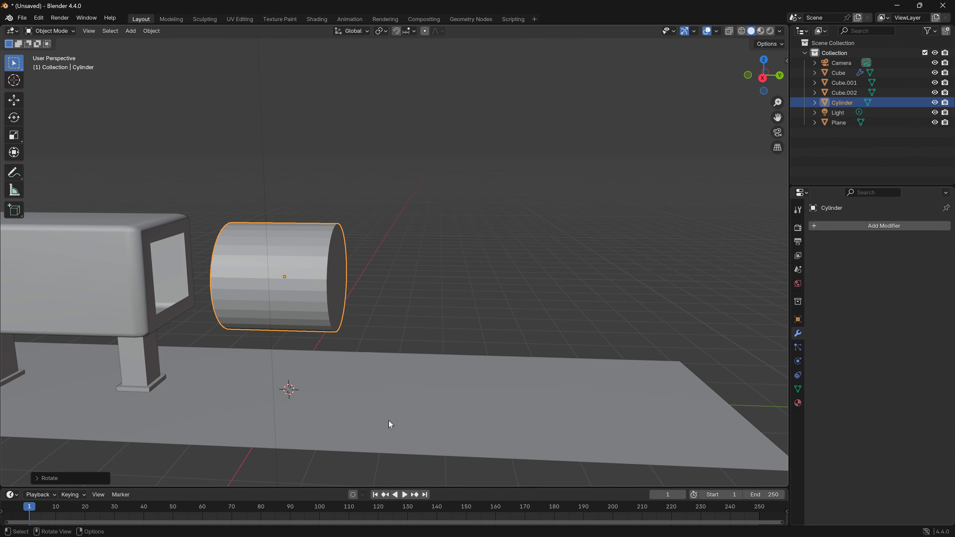
pyautogui.press('s')
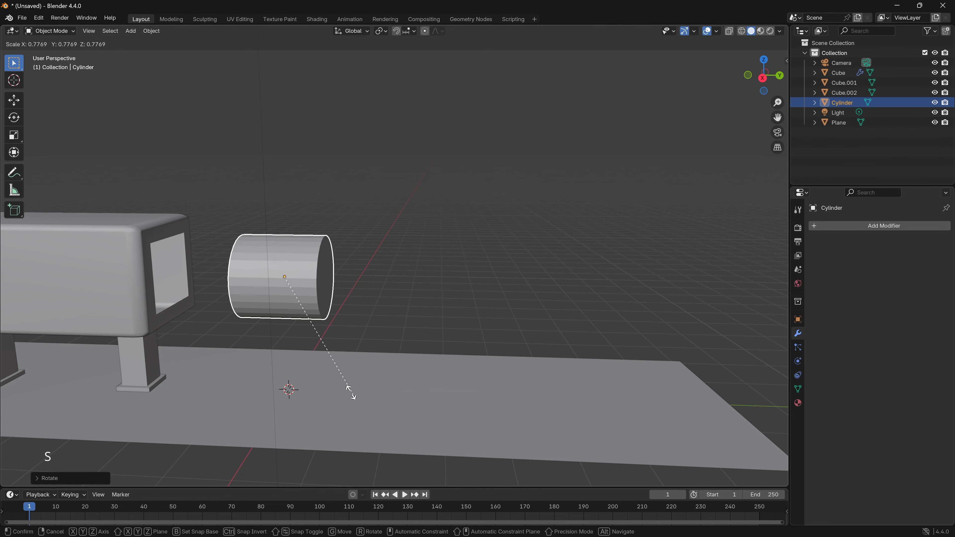
pyautogui.click(306, 333)
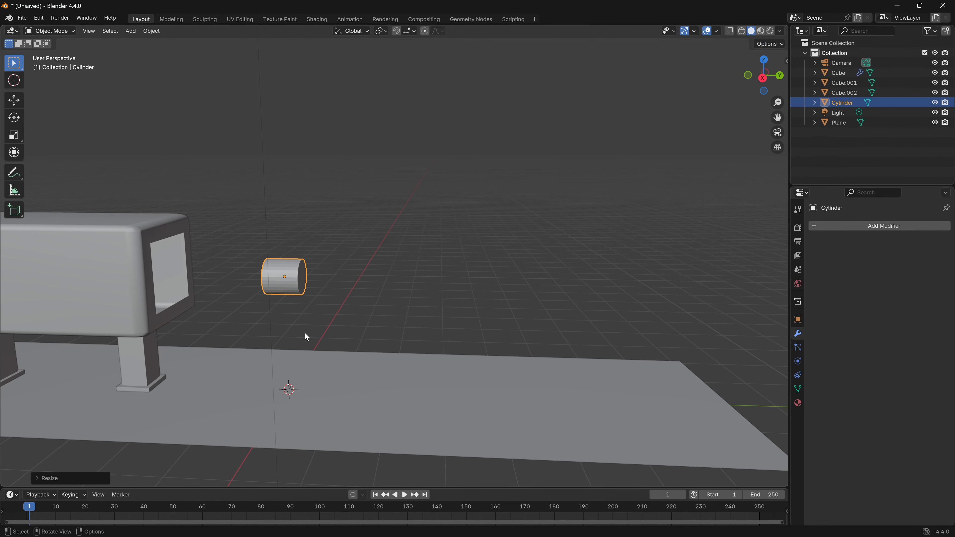
# - Stretch the cylinder along Y into a long rod, scaling it by a factor of more than 8 on that axis
pyautogui.press('s')
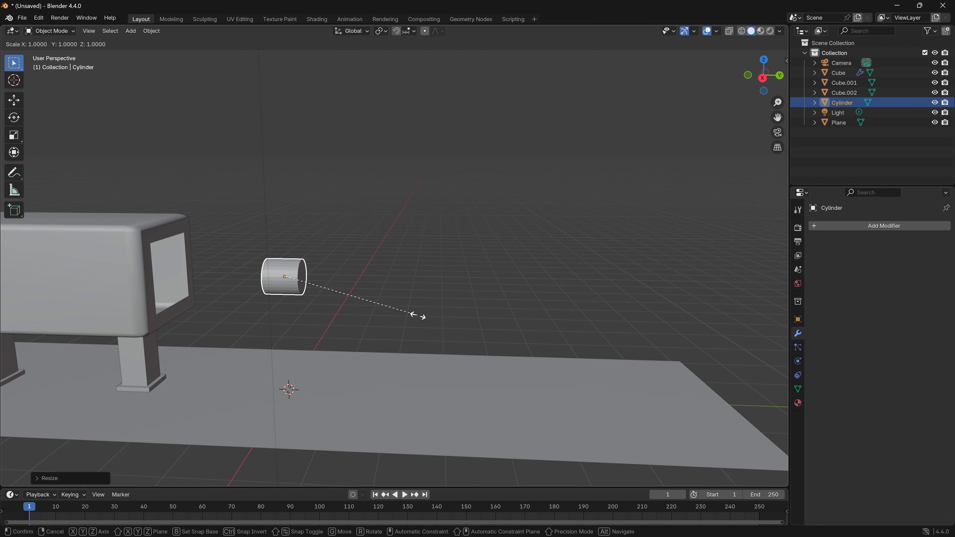
pyautogui.press('y')
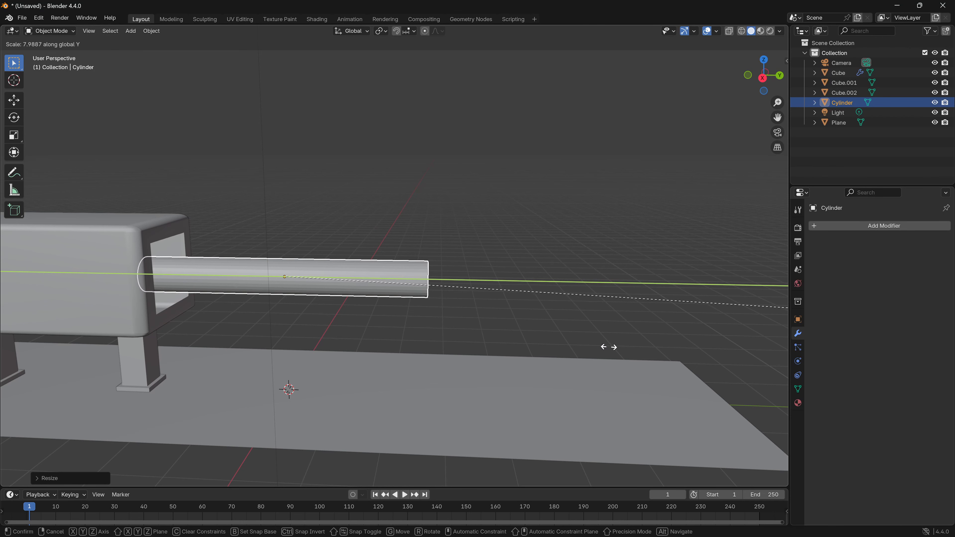
pyautogui.click(706, 359)
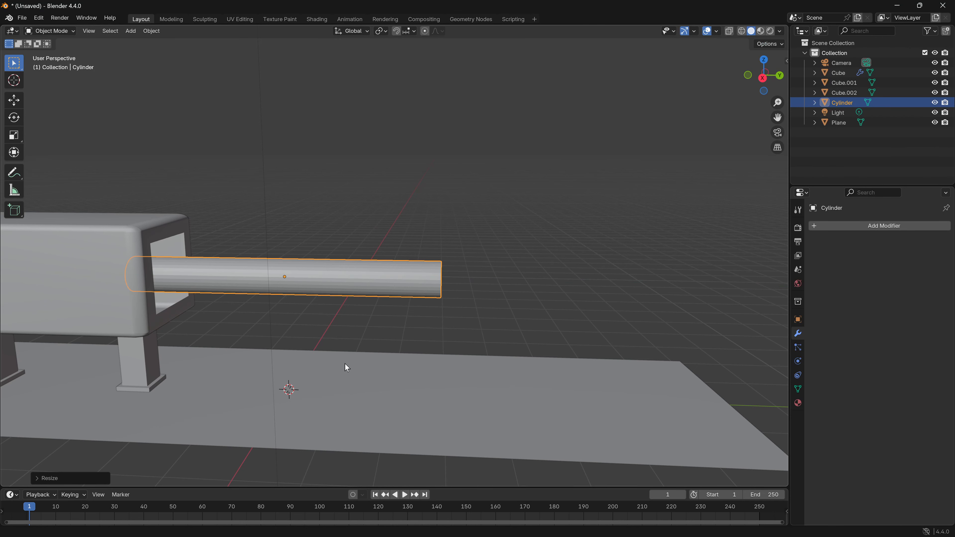
pyautogui.press('s')
pyautogui.hotkey('shift', 'z')
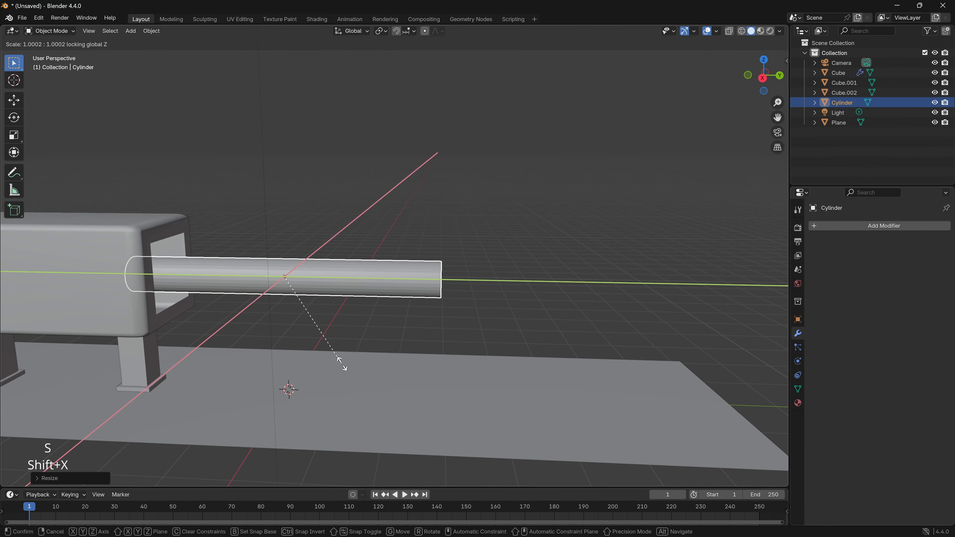
pyautogui.click(355, 361)
pyautogui.hotkey('ctrl', 'z')
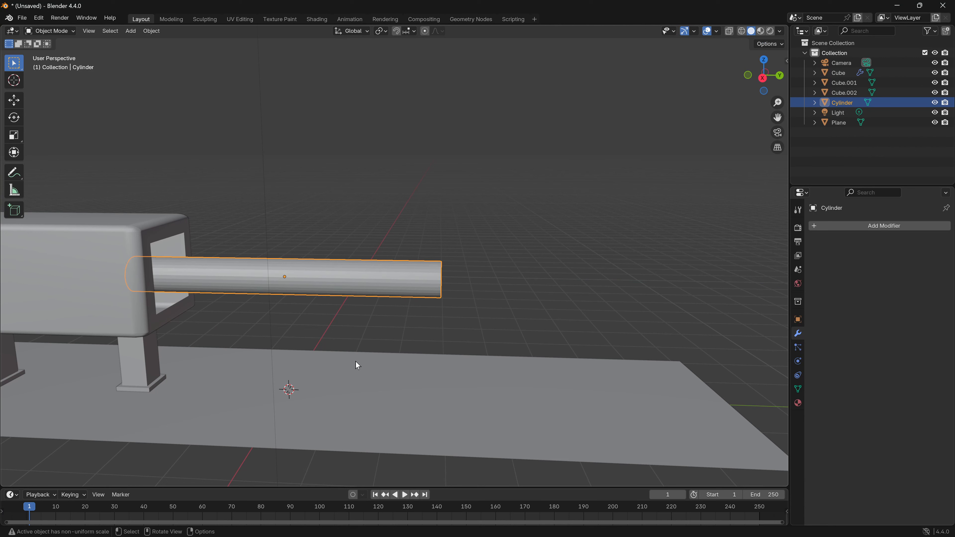
pyautogui.press('s')
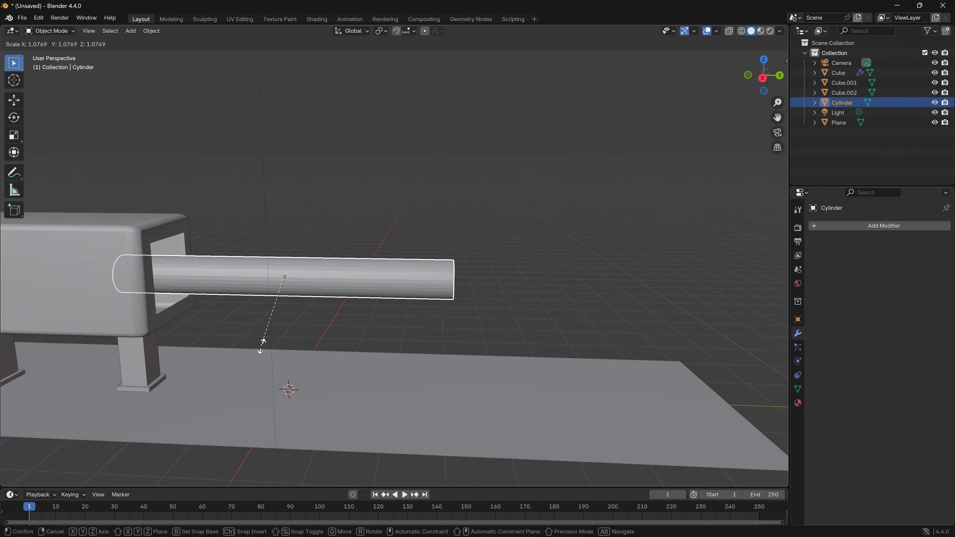
pyautogui.press('y')
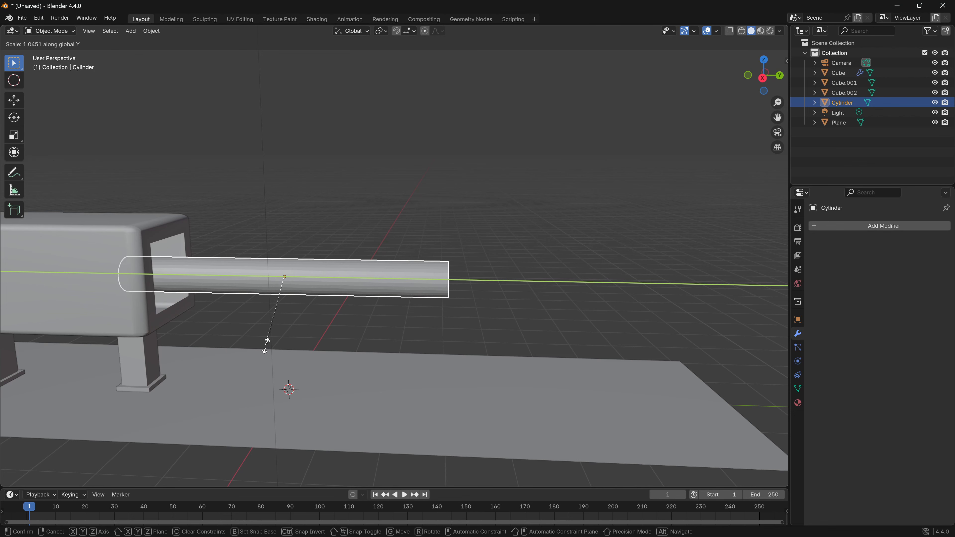
pyautogui.press('x')
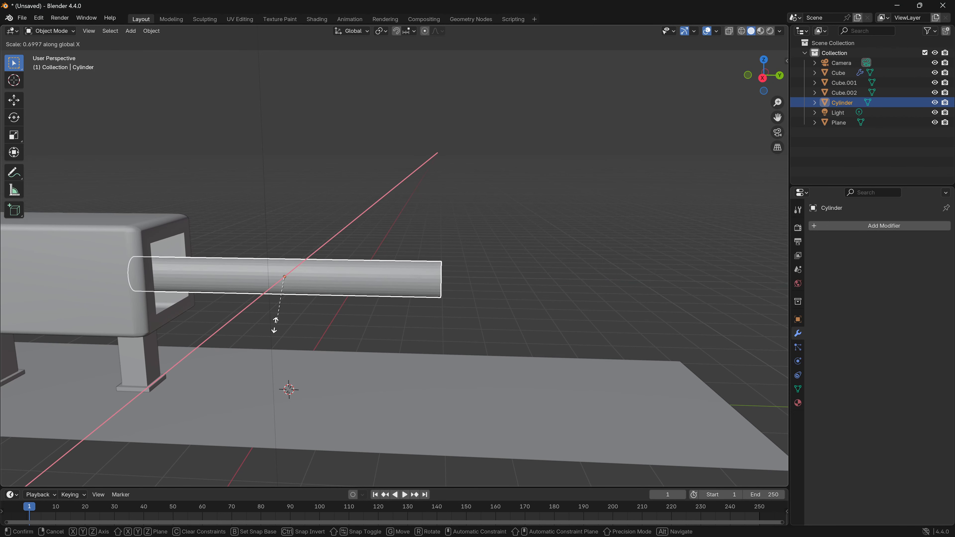
pyautogui.click(262, 362)
# - Thin the rod by scaling it uniformly to about 0.6, and stretch it along Y so it reaches into the housing
pyautogui.moveTo(262, 358); pyautogui.dragTo(527, 423, button='middle')
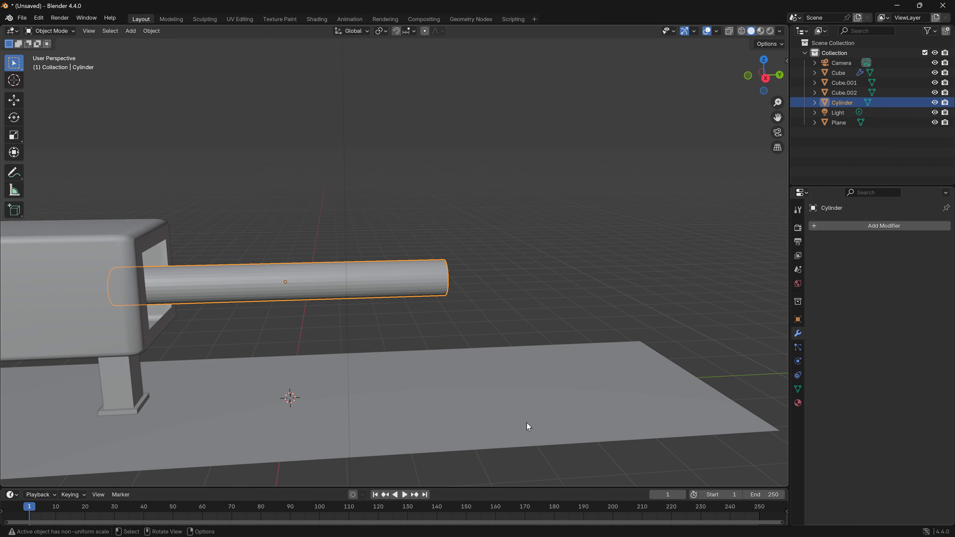
pyautogui.press('s')
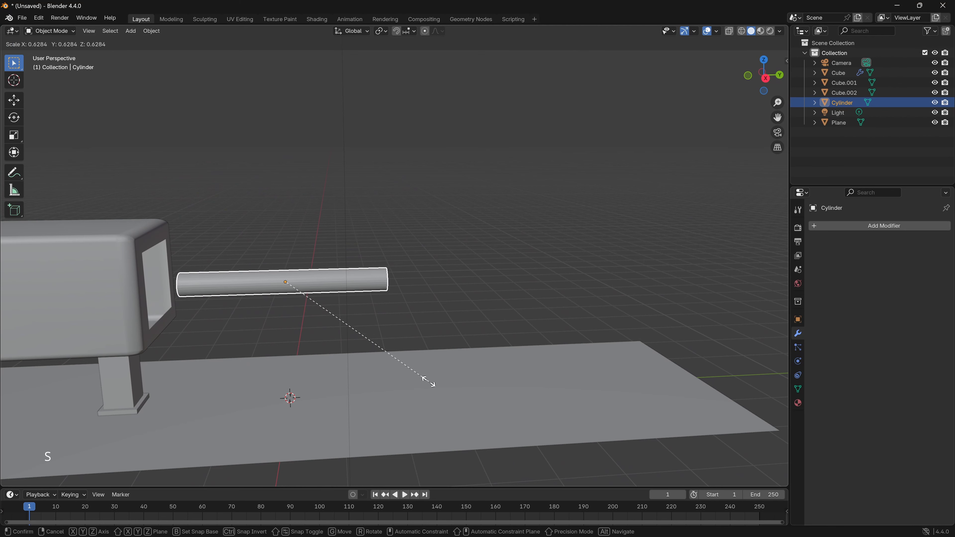
pyautogui.click(416, 371)
pyautogui.press('s')
pyautogui.press('y')
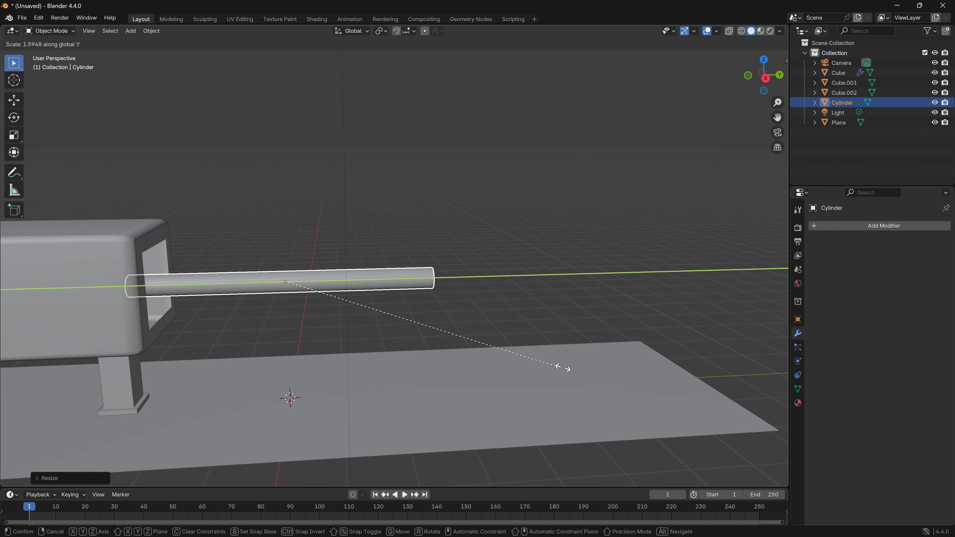
pyautogui.click(640, 371)
# - Slide the rod in the negative Y direction, first about 1.4 m and again about 0.4 m, pushing its inner end deeper into the housing
pyautogui.moveTo(640, 371); pyautogui.dragTo(399, 369, button='middle')
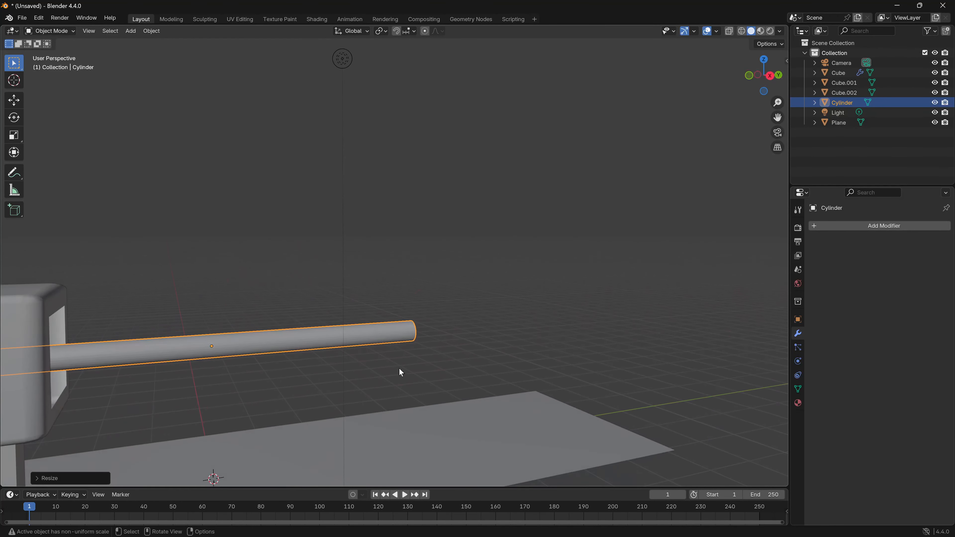
pyautogui.press('g')
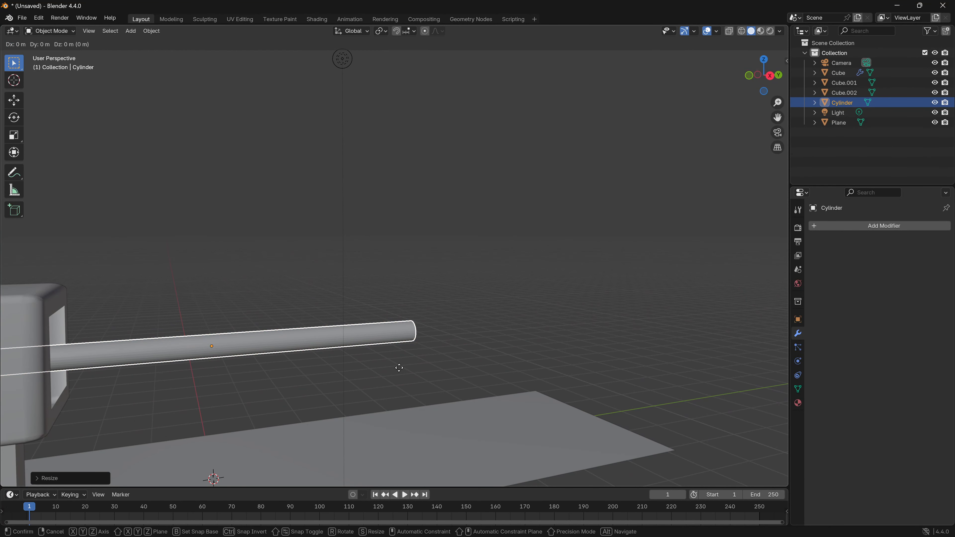
pyautogui.press('y')
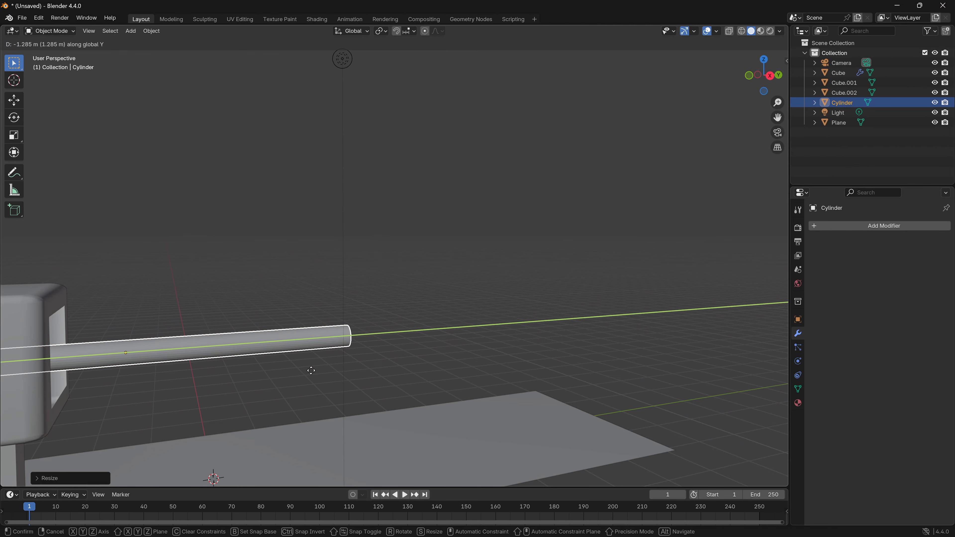
pyautogui.click(304, 372)
pyautogui.keyDown('ctrl'); pyautogui.scroll(10, 302, 384); pyautogui.keyUp('ctrl')
pyautogui.keyDown('shift'); pyautogui.moveTo(301, 384); pyautogui.dragTo(331, 383, button='middle'); pyautogui.keyUp('shift')
pyautogui.moveTo(237, 381)
pyautogui.keyDown('shift'); pyautogui.mouseDown(button='middle')
pyautogui.moveTo(420, 371)
pyautogui.moveTo(420, 382)
pyautogui.mouseUp(button='middle'); pyautogui.keyUp('shift')
pyautogui.moveTo(299, 379); pyautogui.dragTo(329, 387, button='middle')
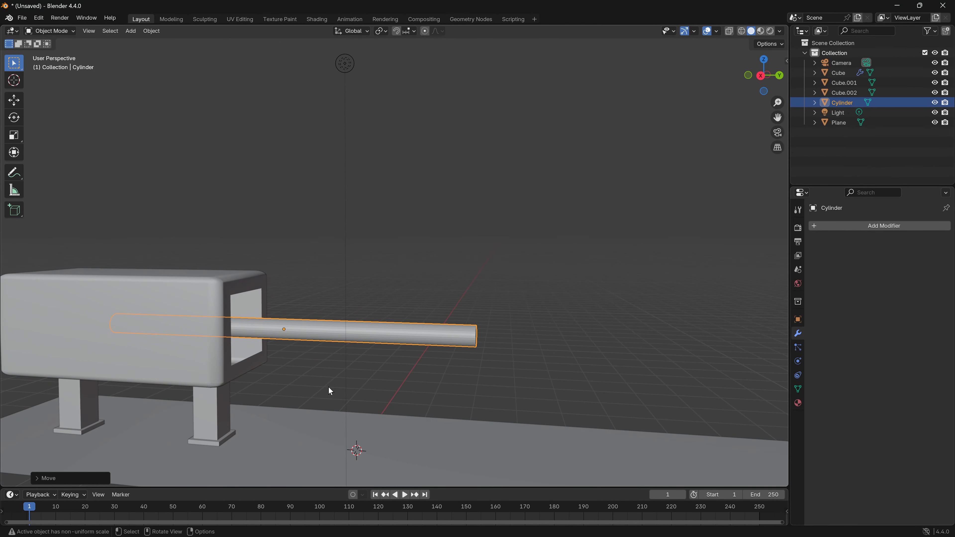
pyautogui.press('g')
pyautogui.press('y')
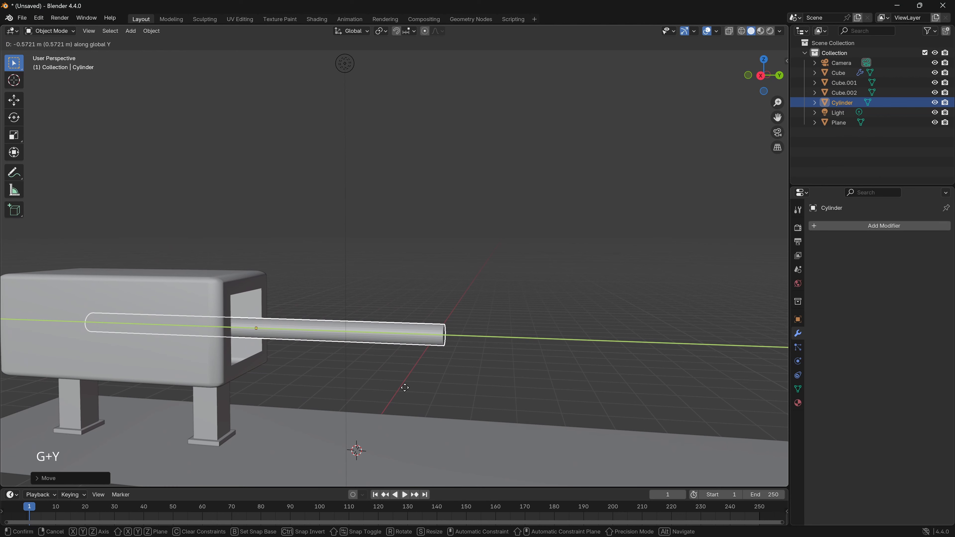
pyautogui.click(422, 382)
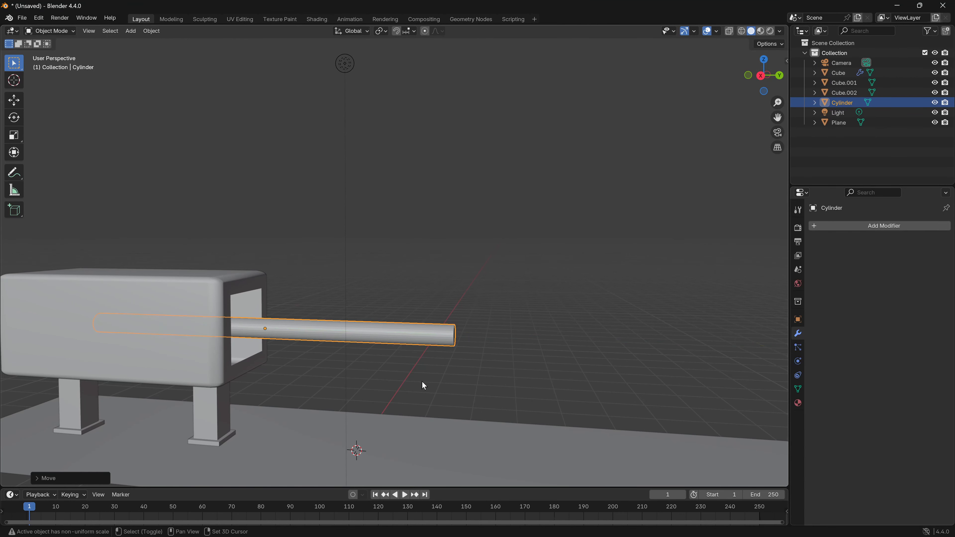
# - Edit the rod's mesh and add one loop cut around it, slid toward the outer end by a factor of about 0.77
pyautogui.press('Tab')
pyautogui.moveTo(422, 382)
pyautogui.keyDown('shift'); pyautogui.mouseDown(button='middle')
pyautogui.moveTo(375, 397)
pyautogui.moveTo(416, 371)
pyautogui.mouseUp(button='middle'); pyautogui.keyUp('shift')
pyautogui.scroll(2, 357, 408)
pyautogui.press('KP_3')
pyautogui.hotkey('ctrl', 'r')
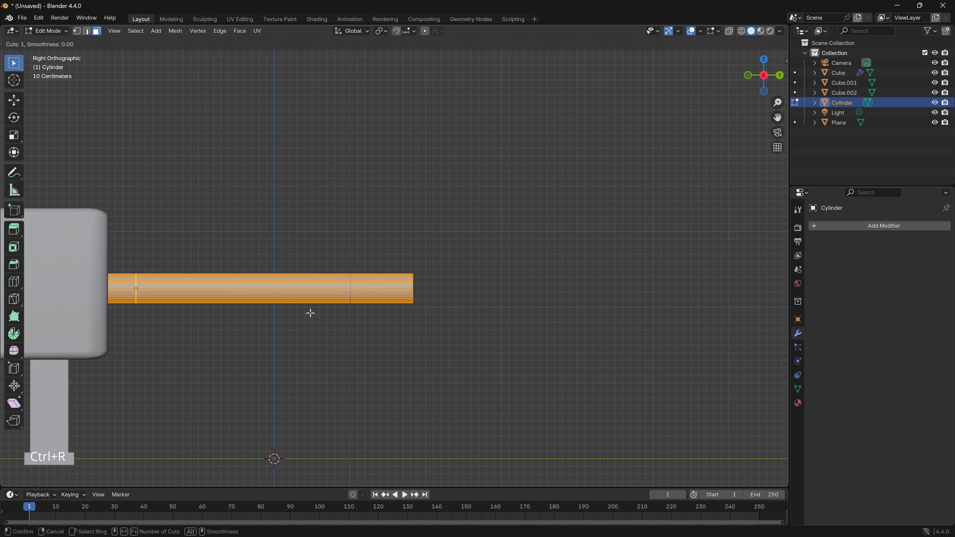
pyautogui.click(310, 313)
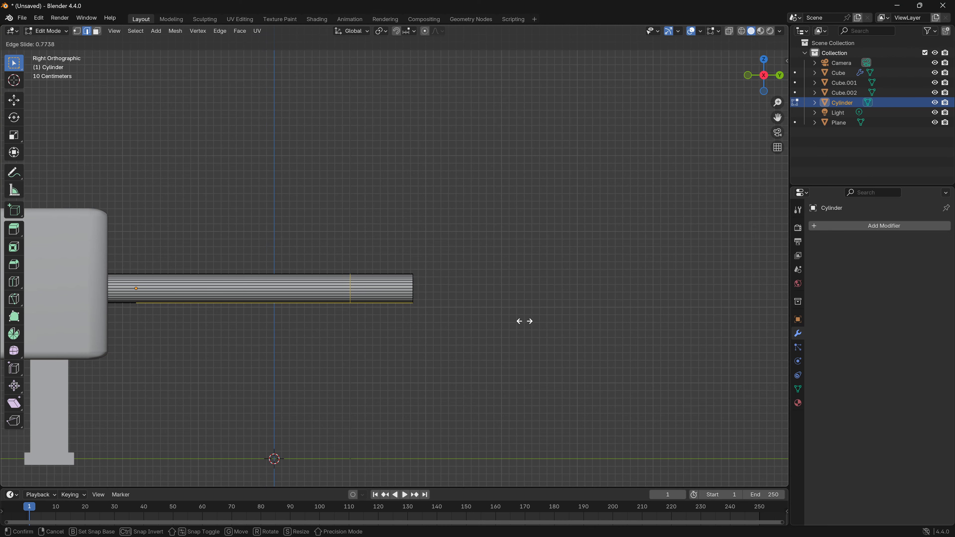
pyautogui.click(526, 320)
# - Delete the faces on both sides of the rod's outer segment, keeping only narrow strips along its upper and lower sides
pyautogui.moveTo(525, 321); pyautogui.dragTo(266, 369, button='middle')
pyautogui.keyDown('shift'); pyautogui.moveTo(471, 307); pyautogui.dragTo(489, 218, button='middle'); pyautogui.keyUp('shift')
pyautogui.click(766, 77)
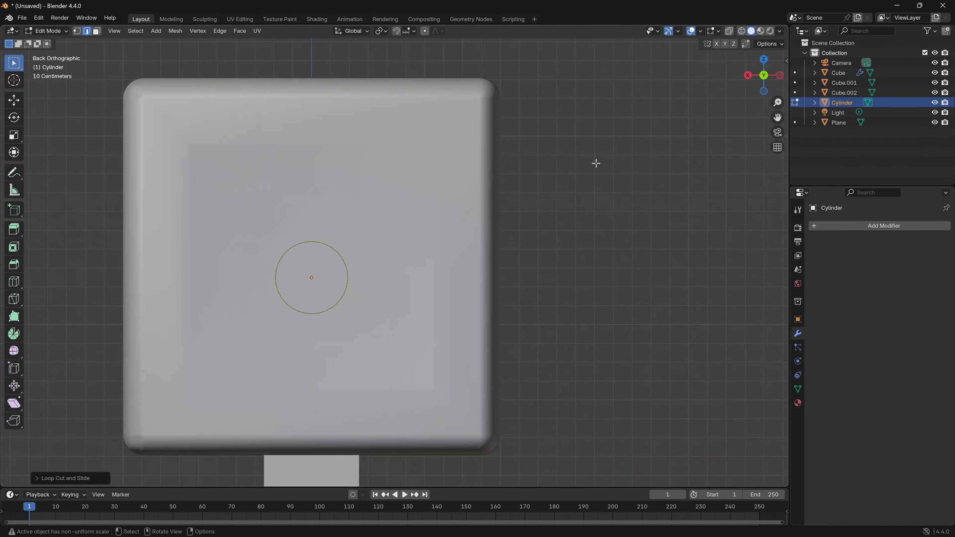
pyautogui.moveTo(325, 277); pyautogui.dragTo(361, 212, button='middle')
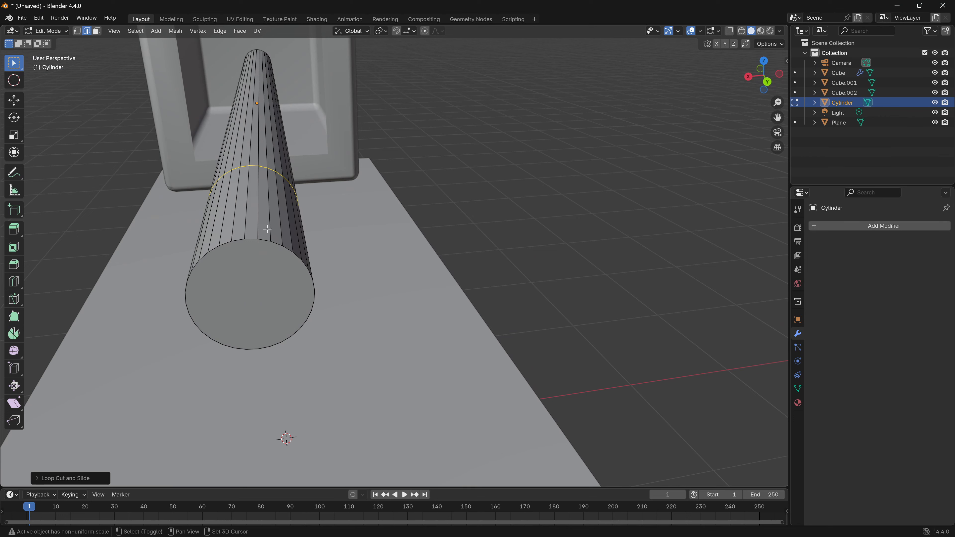
pyautogui.keyDown('shift'); pyautogui.moveTo(285, 248); pyautogui.dragTo(278, 240); pyautogui.keyUp('shift')
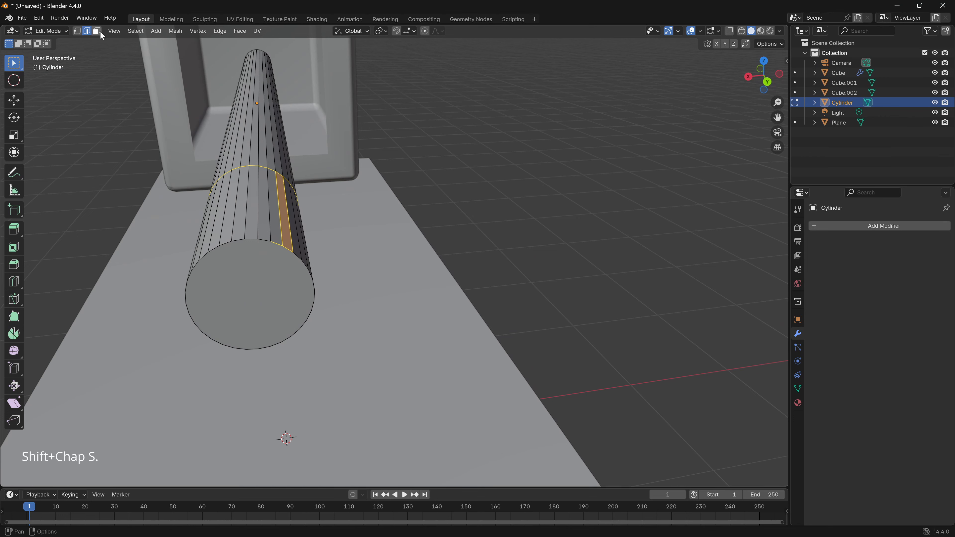
pyautogui.click(99, 32)
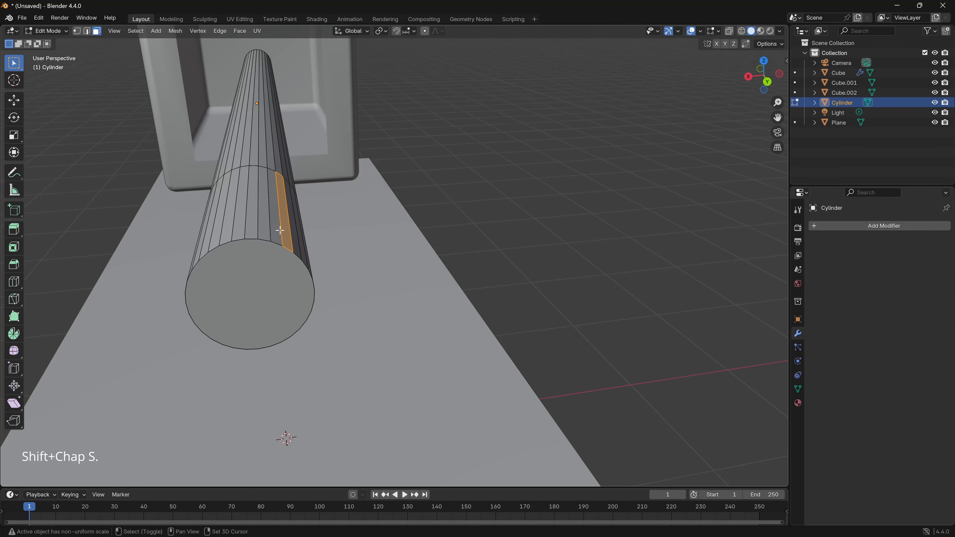
pyautogui.keyDown('shift'); pyautogui.click(271, 229); pyautogui.keyUp('shift')
pyautogui.keyDown('shift'); pyautogui.click(228, 228); pyautogui.keyUp('shift')
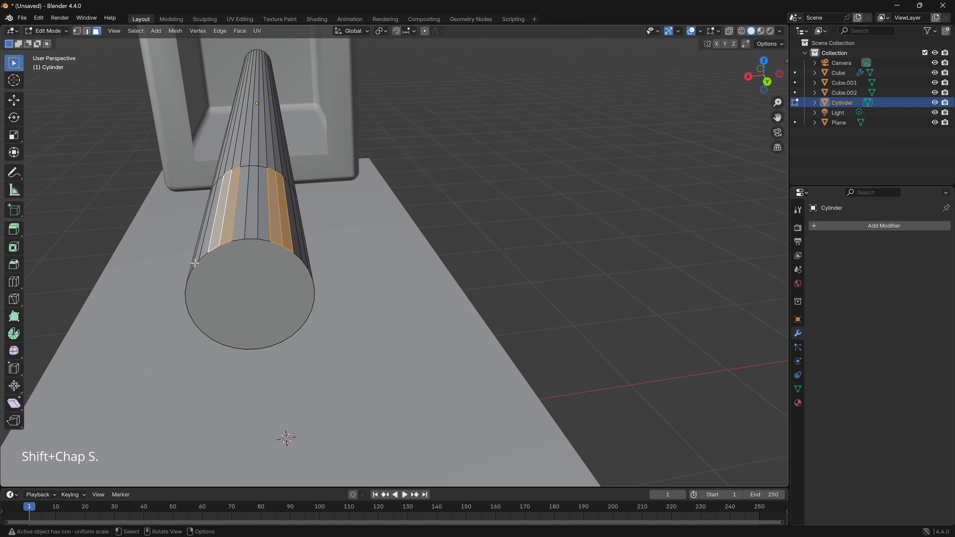
pyautogui.moveTo(216, 233); pyautogui.dragTo(192, 256, button='middle')
pyautogui.keyDown('shift'); pyautogui.click(192, 256); pyautogui.keyUp('shift')
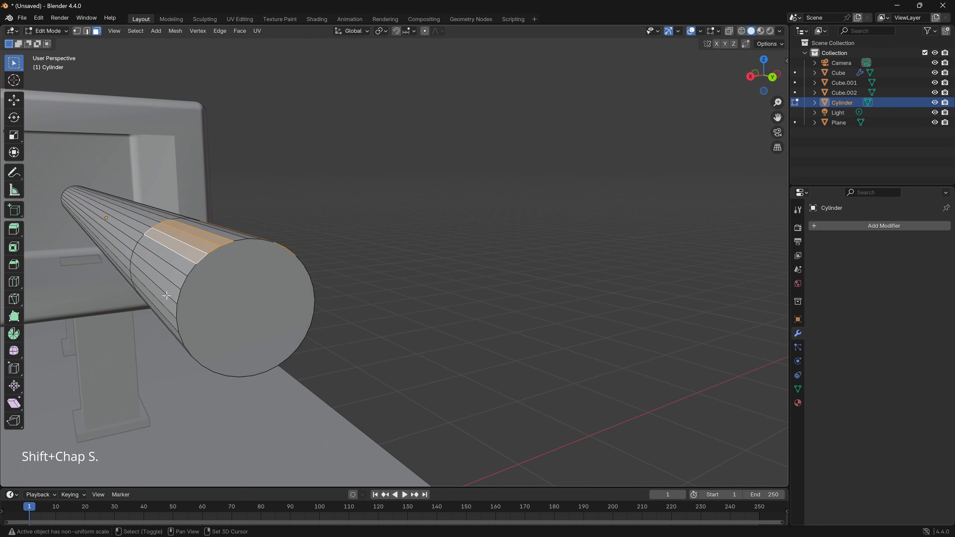
pyautogui.keyDown('alt'); pyautogui.keyDown('shift'); pyautogui.click(167, 313); pyautogui.keyUp('shift'); pyautogui.keyUp('alt')
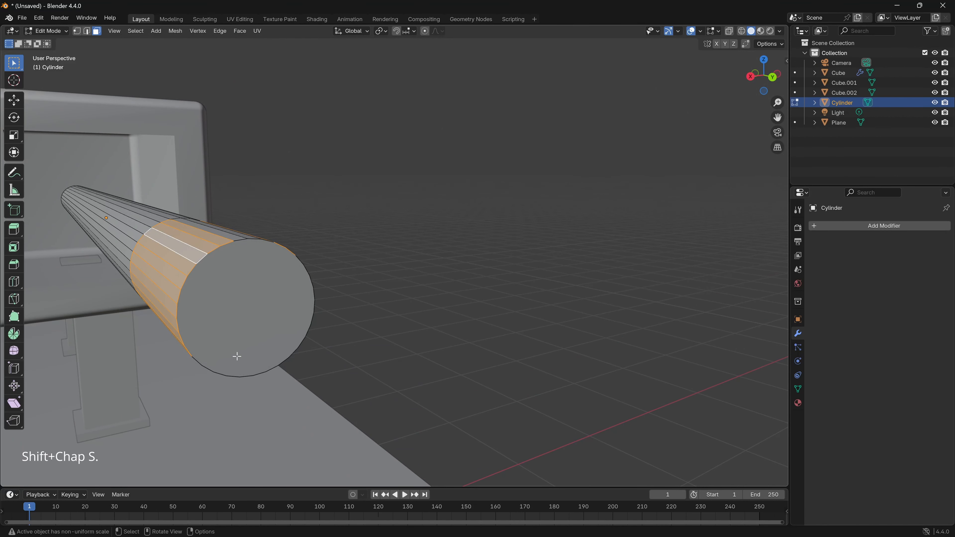
pyautogui.moveTo(238, 357); pyautogui.dragTo(243, 239, button='middle')
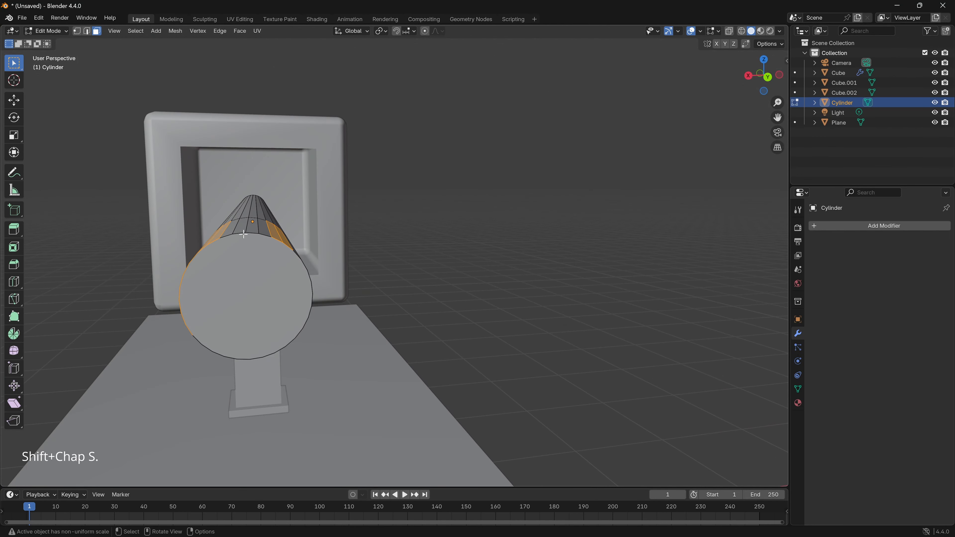
pyautogui.moveTo(319, 273); pyautogui.dragTo(331, 252, button='middle')
pyautogui.moveTo(332, 249); pyautogui.dragTo(350, 303)
pyautogui.moveTo(331, 298); pyautogui.dragTo(361, 301, button='middle')
pyautogui.moveTo(325, 330); pyautogui.dragTo(297, 311, button='middle')
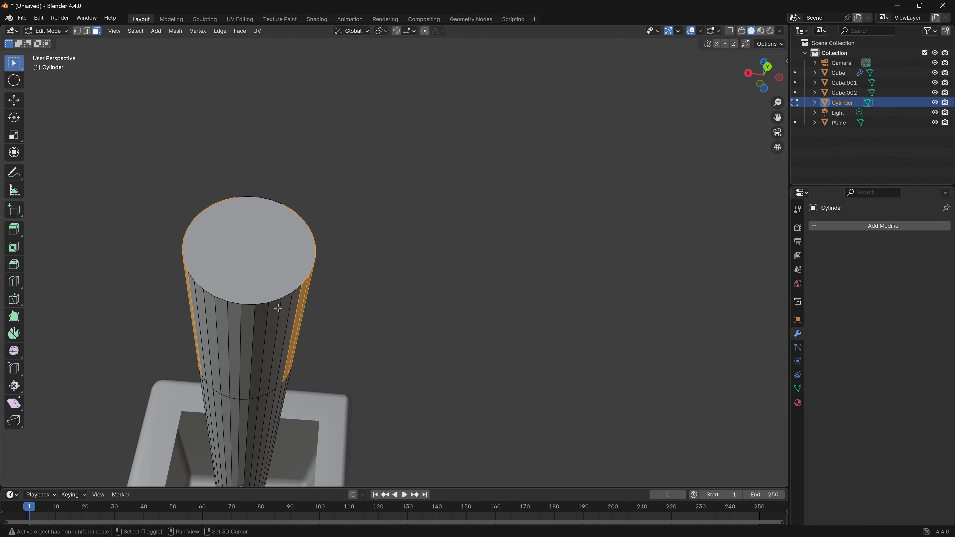
pyautogui.keyDown('shift'); pyautogui.moveTo(278, 308); pyautogui.dragTo(302, 344); pyautogui.keyUp('shift')
pyautogui.keyDown('shift'); pyautogui.moveTo(193, 298); pyautogui.dragTo(209, 323); pyautogui.keyUp('shift')
pyautogui.moveTo(303, 291); pyautogui.dragTo(307, 341, button='middle')
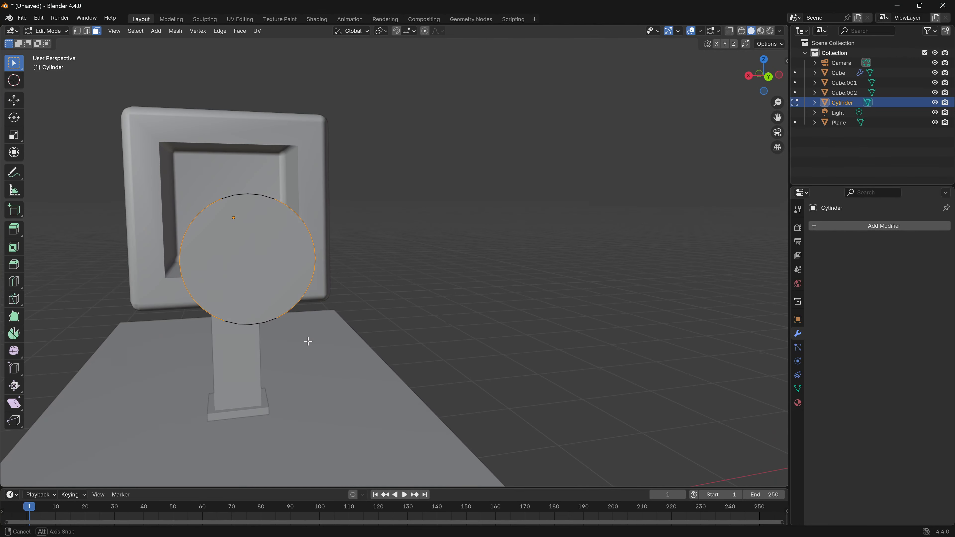
pyautogui.click(765, 74)
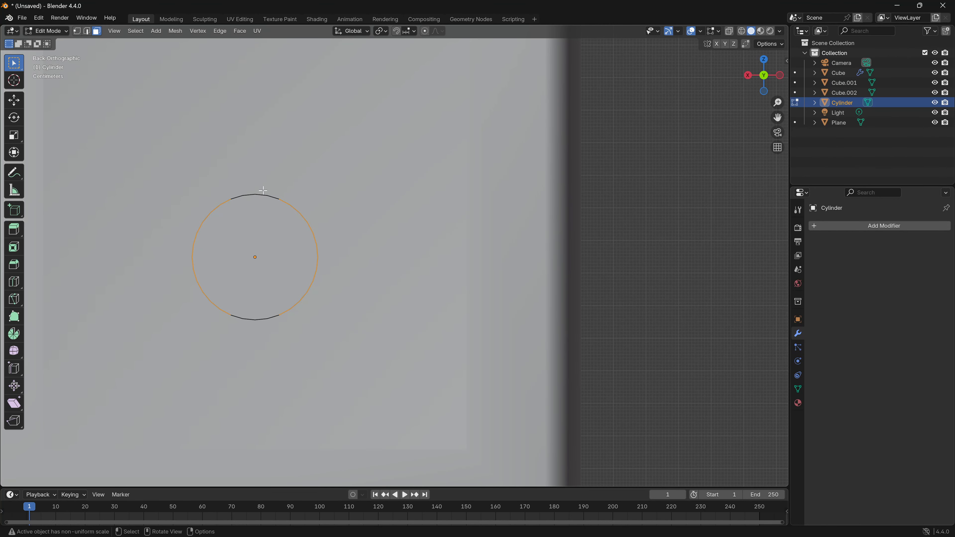
pyautogui.click(764, 76)
pyautogui.click(764, 77)
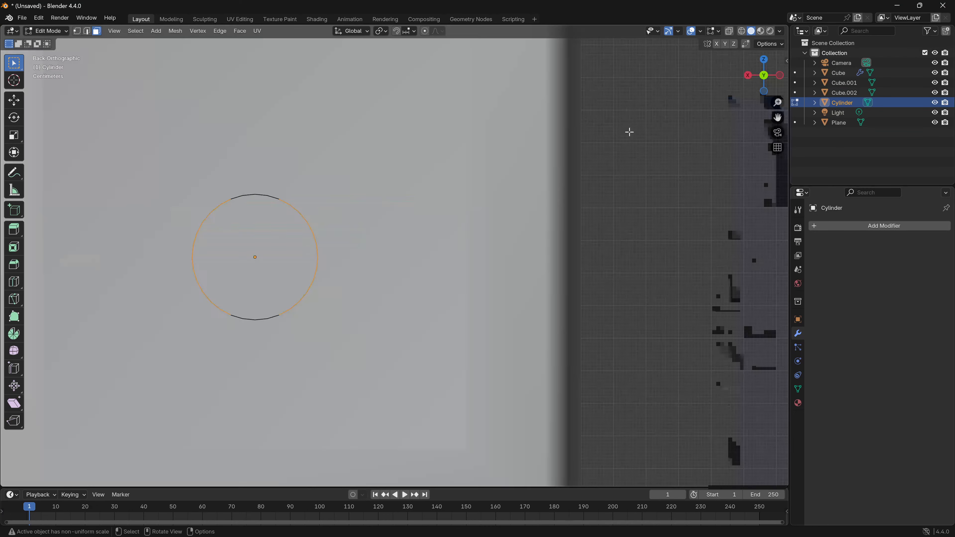
pyautogui.moveTo(404, 119); pyautogui.dragTo(252, 261, button='middle')
pyautogui.press('x')
pyautogui.click(278, 290)
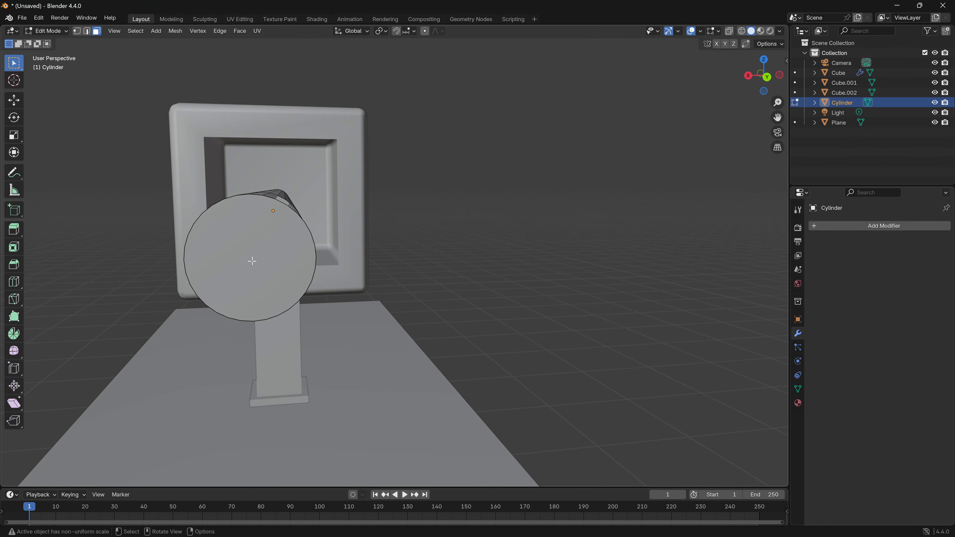
# - Delete the circular cap face at the rod's outer end
pyautogui.click(252, 261)
pyautogui.press('x')
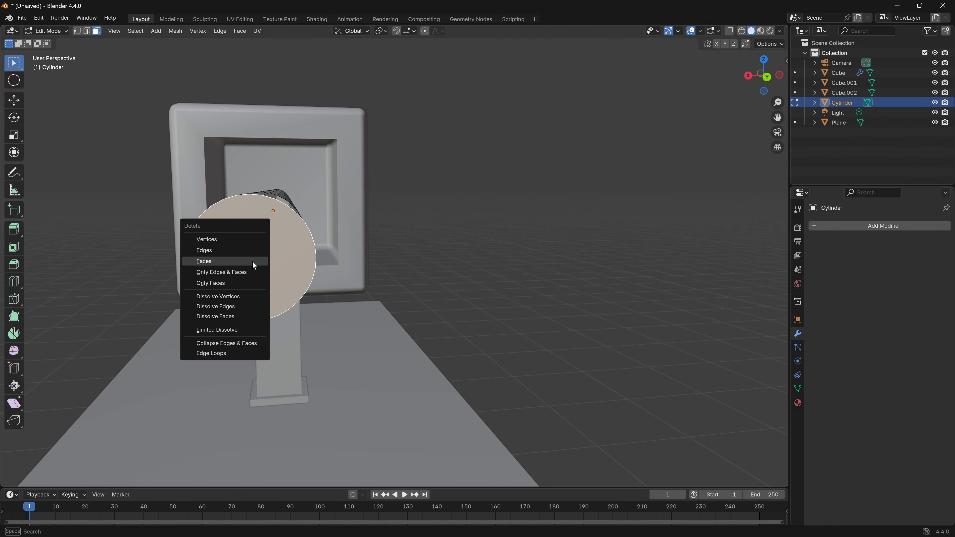
pyautogui.click(232, 262)
# - Switch to edge selection and select the border edges along one open side of the rod's outer segment, including the strip edges and arc
pyautogui.moveTo(232, 262); pyautogui.dragTo(314, 264, button='middle')
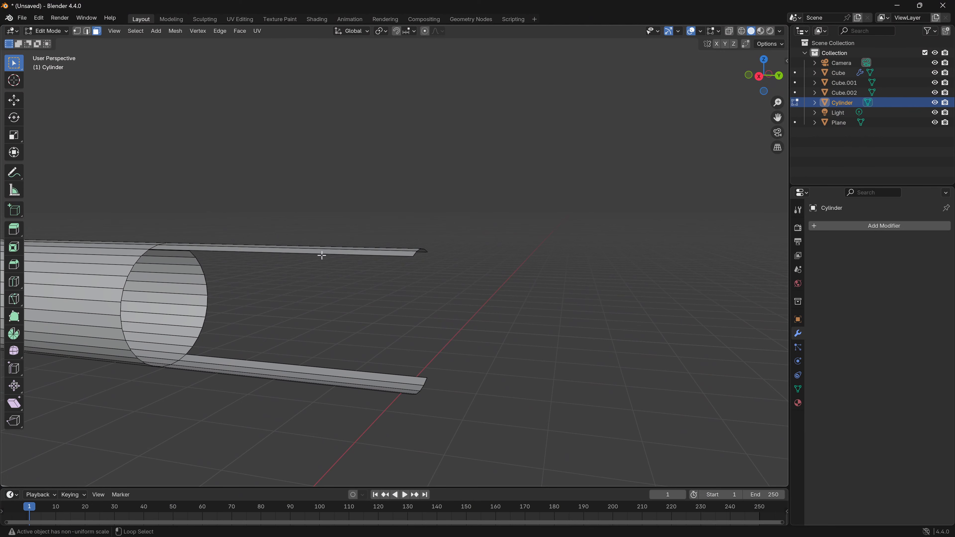
pyautogui.keyDown('alt'); pyautogui.click(323, 254); pyautogui.keyUp('alt')
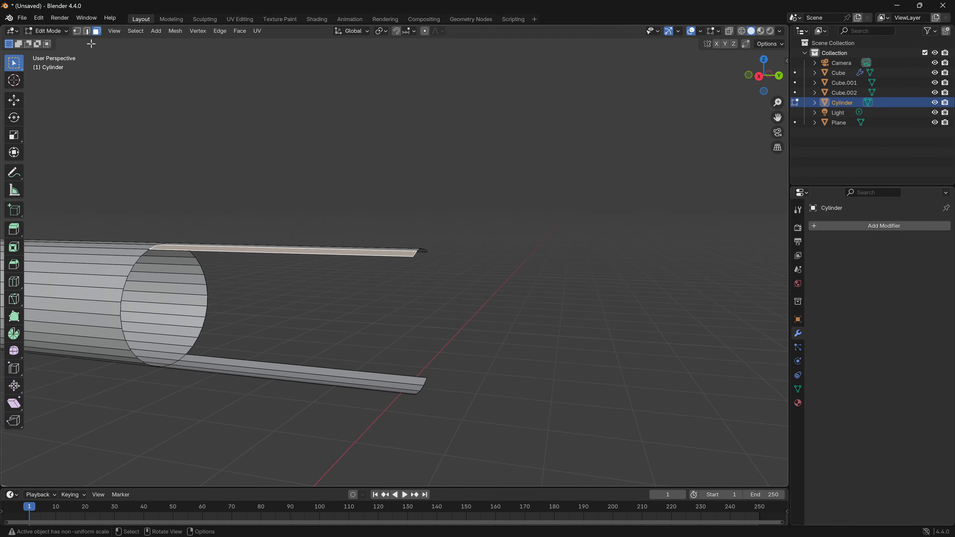
pyautogui.press('2')
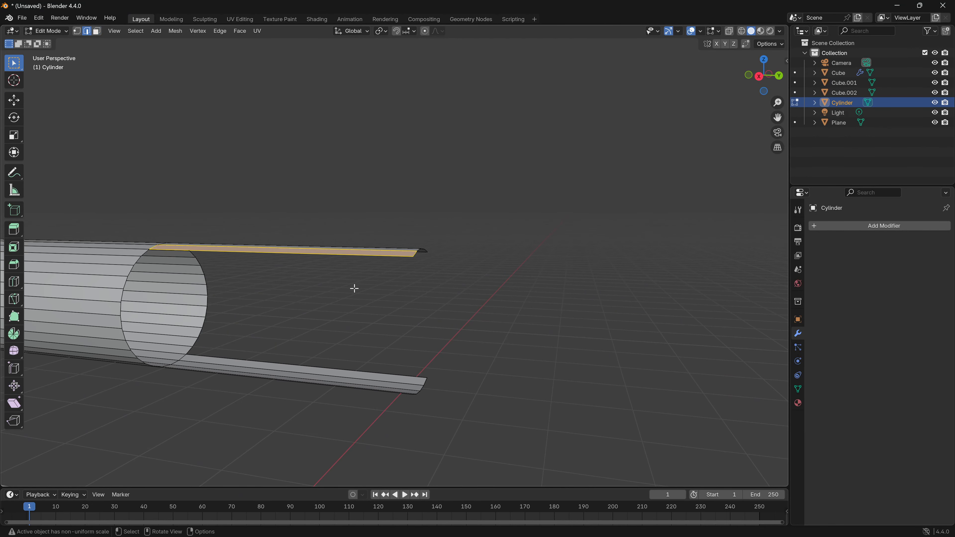
pyautogui.moveTo(354, 289); pyautogui.dragTo(358, 361, button='middle')
pyautogui.keyDown('alt'); pyautogui.keyDown('shift'); pyautogui.click(357, 360); pyautogui.keyUp('shift'); pyautogui.keyUp('alt')
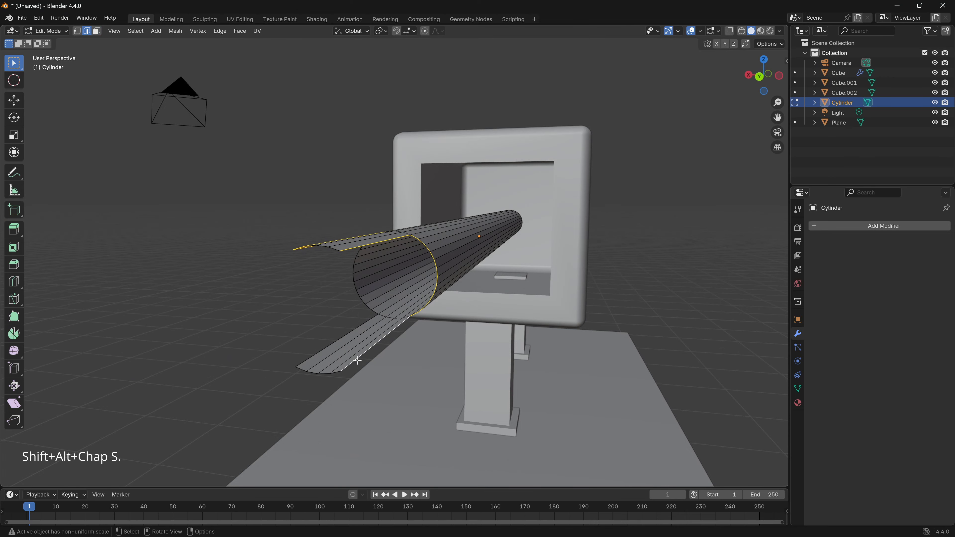
pyautogui.moveTo(375, 316); pyautogui.dragTo(412, 292, button='middle')
pyautogui.click(412, 292)
pyautogui.moveTo(431, 333); pyautogui.dragTo(370, 339, button='middle')
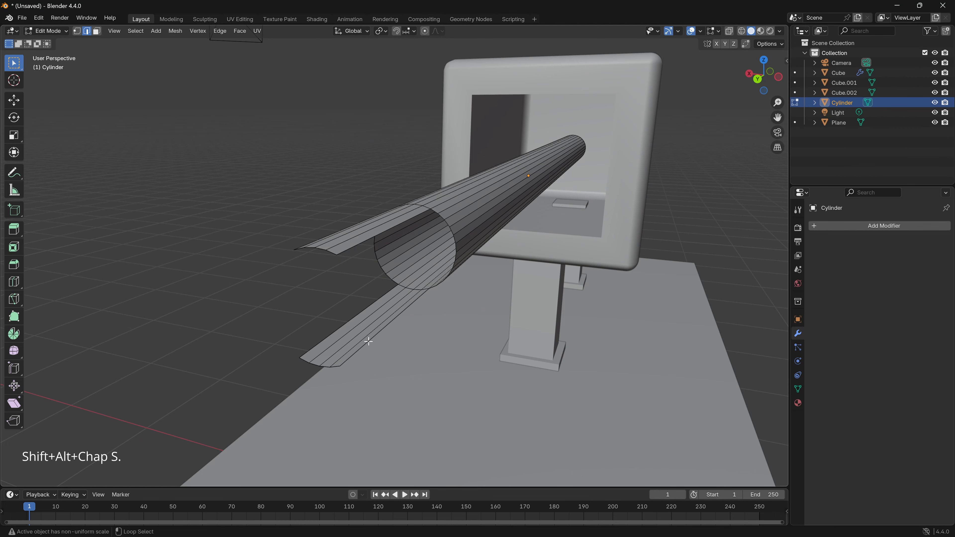
pyautogui.keyDown('alt'); pyautogui.keyDown('shift'); pyautogui.click(369, 341); pyautogui.keyUp('shift'); pyautogui.keyUp('alt')
pyautogui.moveTo(368, 341); pyautogui.dragTo(361, 274, button='middle')
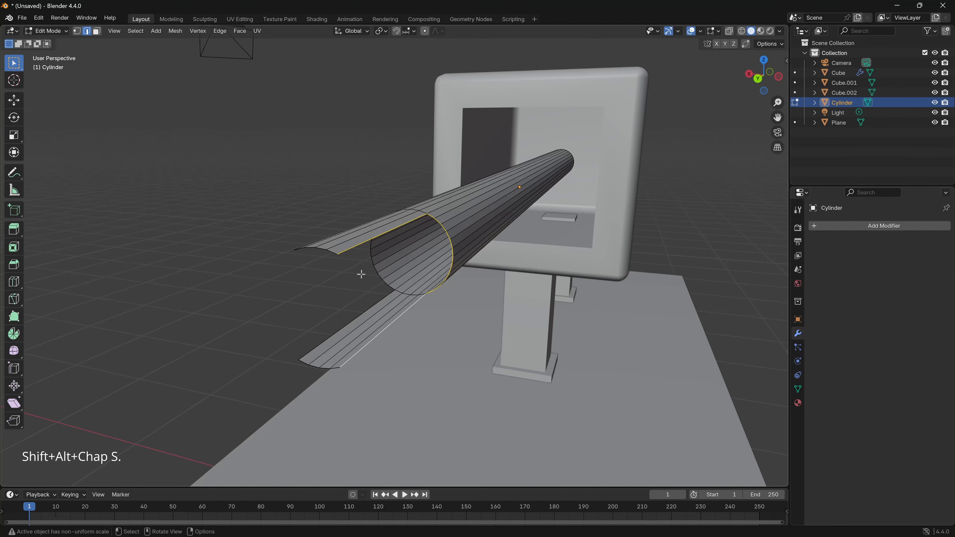
pyautogui.moveTo(358, 368); pyautogui.dragTo(286, 354, button='middle')
# - Try to fill the rod's outer opening from the selected border edges and undo the fill
pyautogui.press('f')
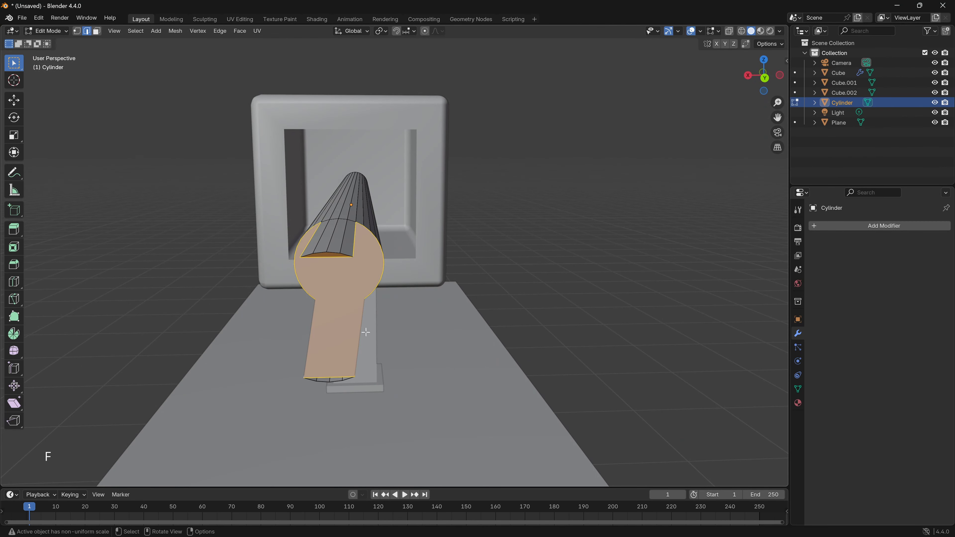
pyautogui.moveTo(366, 333)
pyautogui.mouseDown(button='middle')
pyautogui.moveTo(305, 316)
pyautogui.moveTo(305, 299)
pyautogui.moveTo(439, 456)
pyautogui.moveTo(407, 323)
pyautogui.moveTo(535, 316)
pyautogui.moveTo(354, 338)
pyautogui.mouseUp(button='middle')
pyautogui.hotkey('ctrl', 'z')
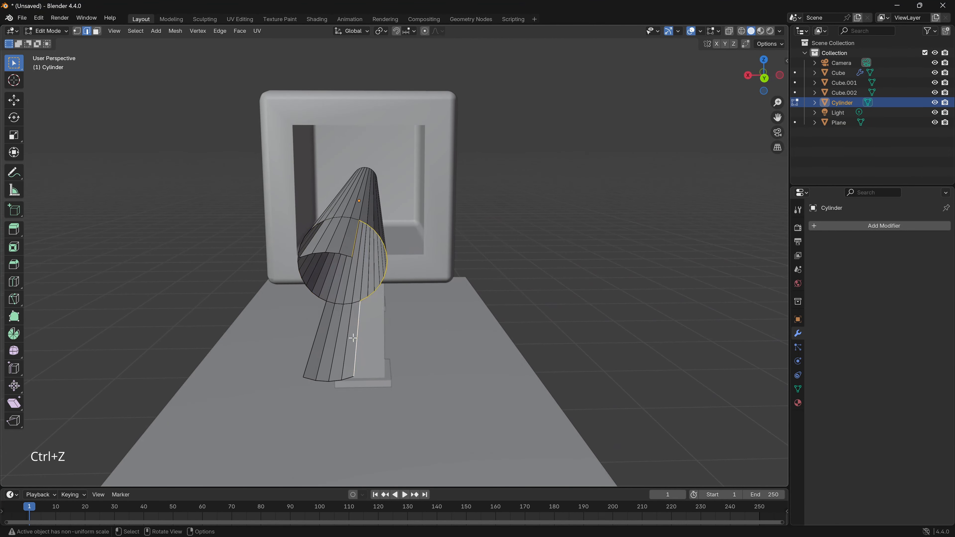
# - Fill the openings on both sides of the rod's outer segment with faces spanning the upper and lower strips
pyautogui.moveTo(394, 324); pyautogui.dragTo(487, 350, button='middle')
pyautogui.moveTo(417, 341); pyautogui.dragTo(316, 253, button='middle')
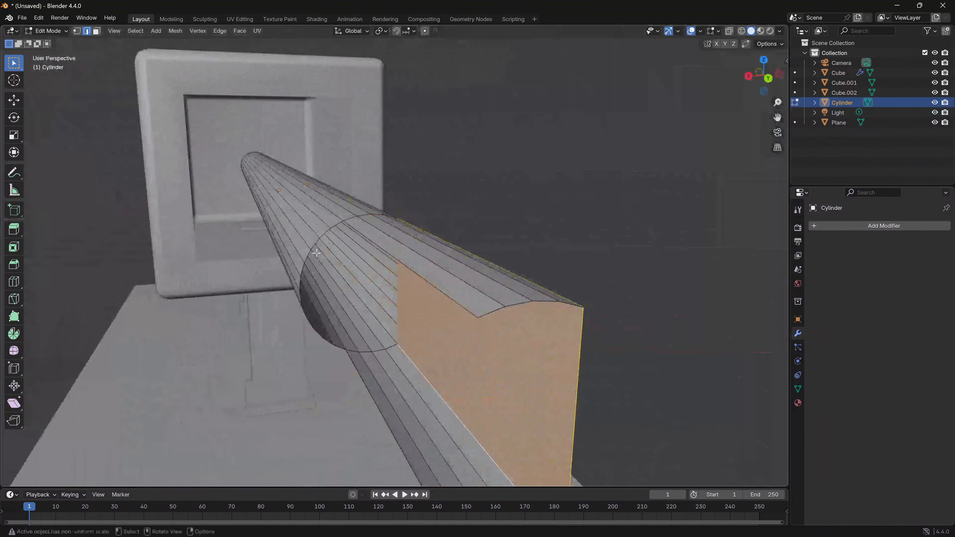
pyautogui.click(376, 401)
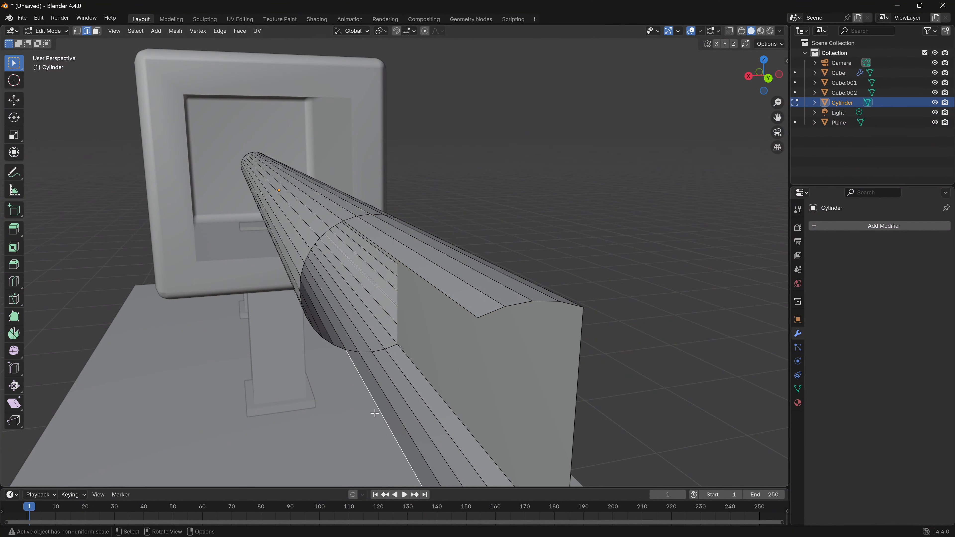
pyautogui.keyDown('alt'); pyautogui.keyDown('shift'); pyautogui.click(414, 270); pyautogui.keyUp('shift'); pyautogui.keyUp('alt')
pyautogui.press('f')
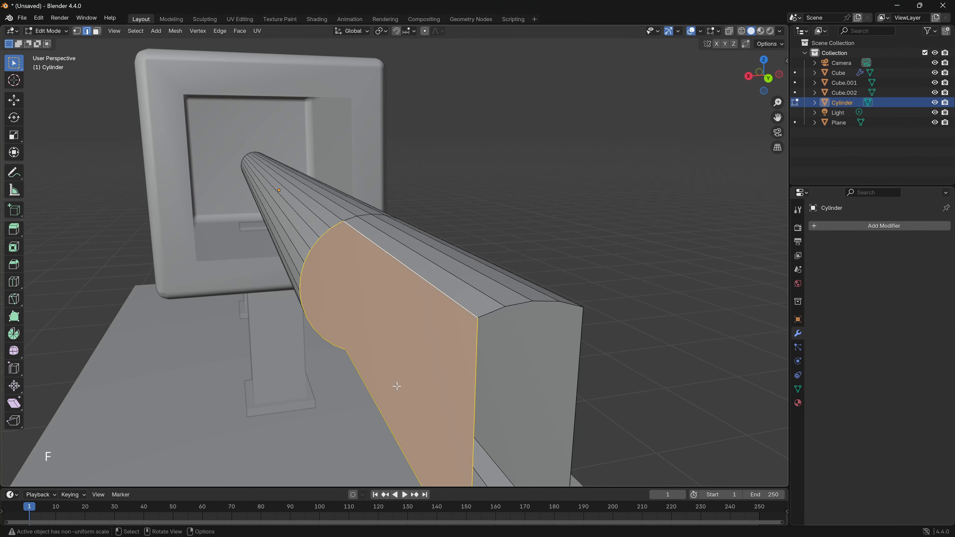
# - Fill the border loop at the rod's outer tip with an end face and leave mesh editing
pyautogui.moveTo(394, 386); pyautogui.dragTo(310, 274, button='middle')
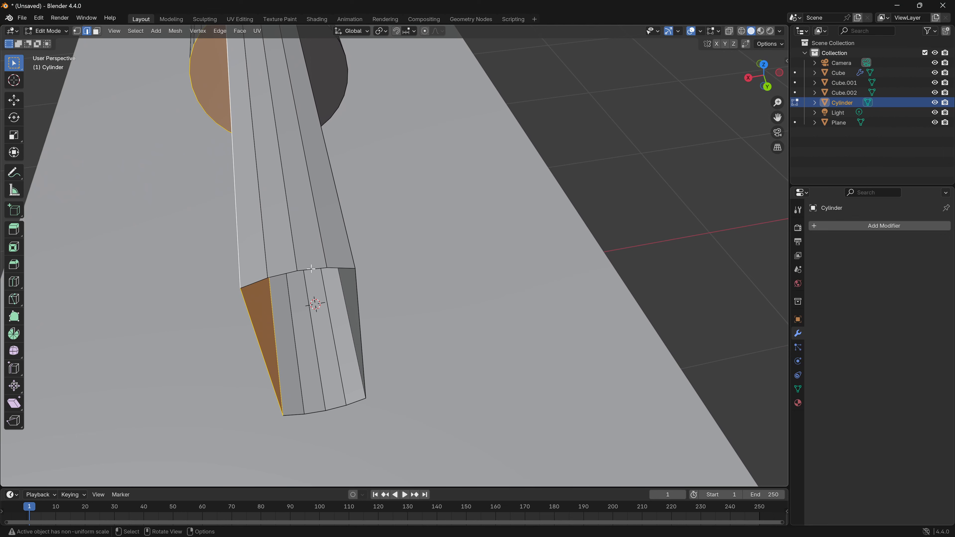
pyautogui.click(312, 269)
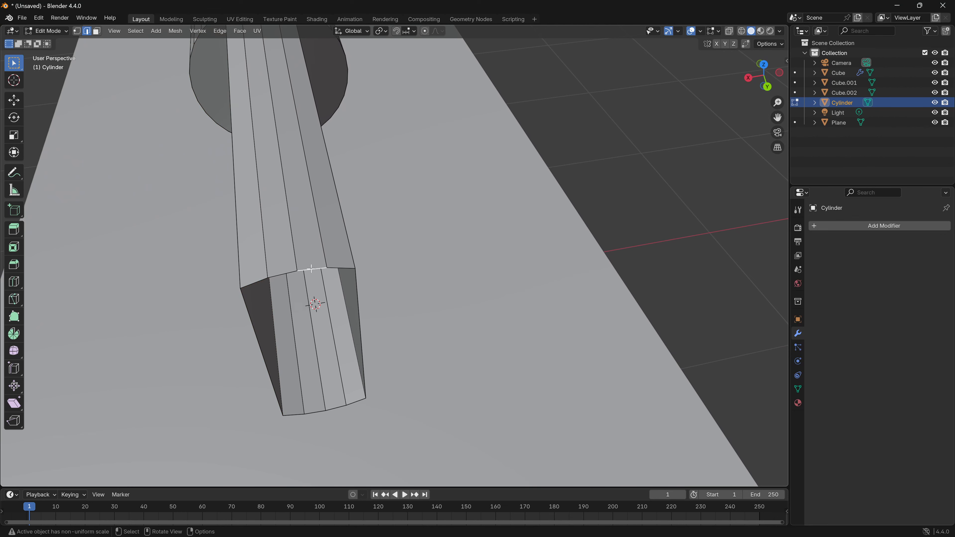
pyautogui.keyDown('alt'); pyautogui.keyDown('shift'); pyautogui.click(335, 408); pyautogui.keyUp('shift'); pyautogui.keyUp('alt')
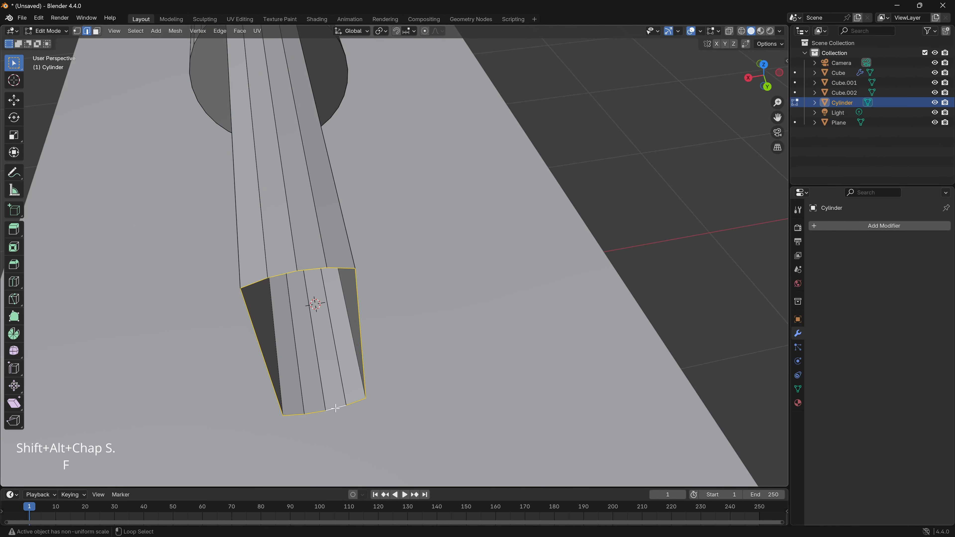
pyautogui.moveTo(327, 324); pyautogui.dragTo(217, 298, button='middle')
pyautogui.keyDown('shift'); pyautogui.moveTo(216, 298); pyautogui.dragTo(111, 309, button='middle'); pyautogui.keyUp('shift')
pyautogui.scroll(-4, 188, 304)
pyautogui.scroll(-3, 184, 304)
pyautogui.scroll(-1, 186, 303)
pyautogui.keyDown('shift'); pyautogui.moveTo(273, 316); pyautogui.dragTo(432, 302, button='middle'); pyautogui.keyUp('shift')
pyautogui.scroll(5, 206, 329)
pyautogui.scroll(-5, 172, 337)
pyautogui.scroll(-4, 171, 336)
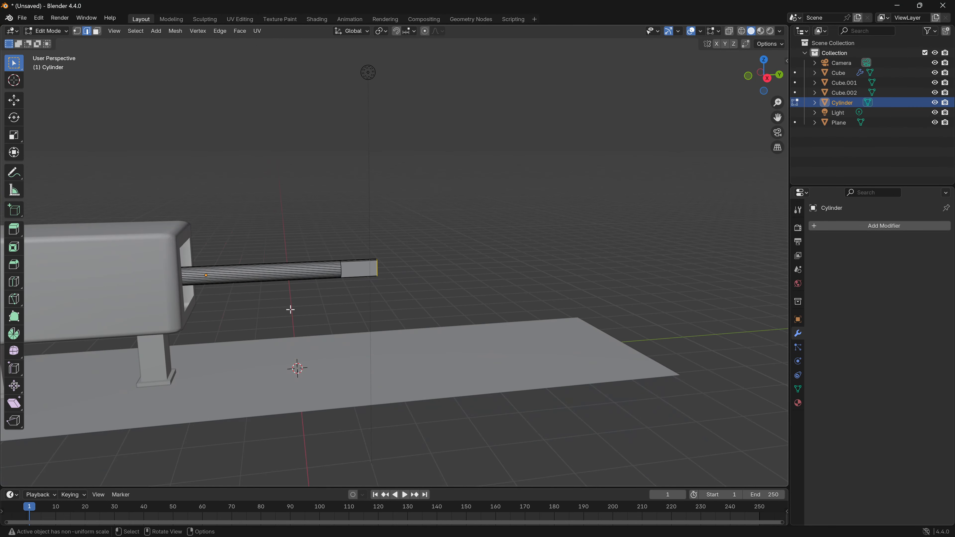
pyautogui.keyDown('shift'); pyautogui.moveTo(290, 309); pyautogui.dragTo(252, 332, button='middle'); pyautogui.keyUp('shift')
pyautogui.scroll(5, 211, 333)
pyautogui.press('Tab')
# - Add a mesh circle, raise it along Z above the rod's height and move it along positive Y beyond the rod's outer end
pyautogui.hotkey('shift', 'a')
pyautogui.moveTo(252, 333)
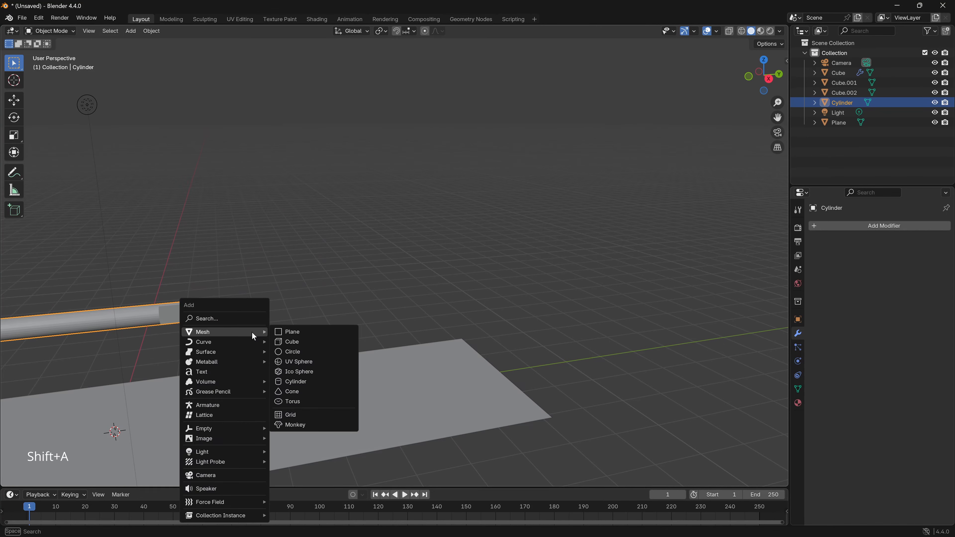
pyautogui.click(294, 352)
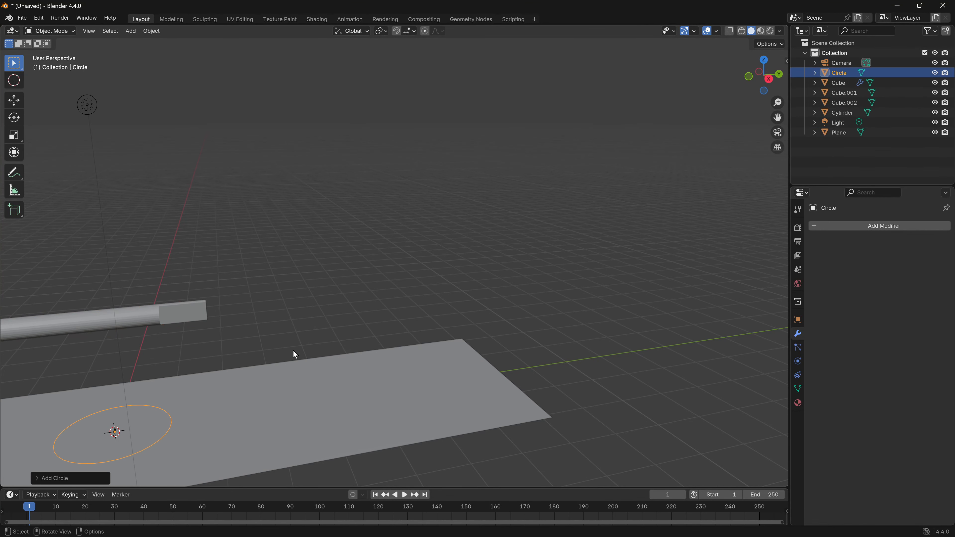
pyautogui.keyDown('shift'); pyautogui.moveTo(110, 406); pyautogui.dragTo(205, 389, button='middle'); pyautogui.keyUp('shift')
pyautogui.press('g')
pyautogui.press('z')
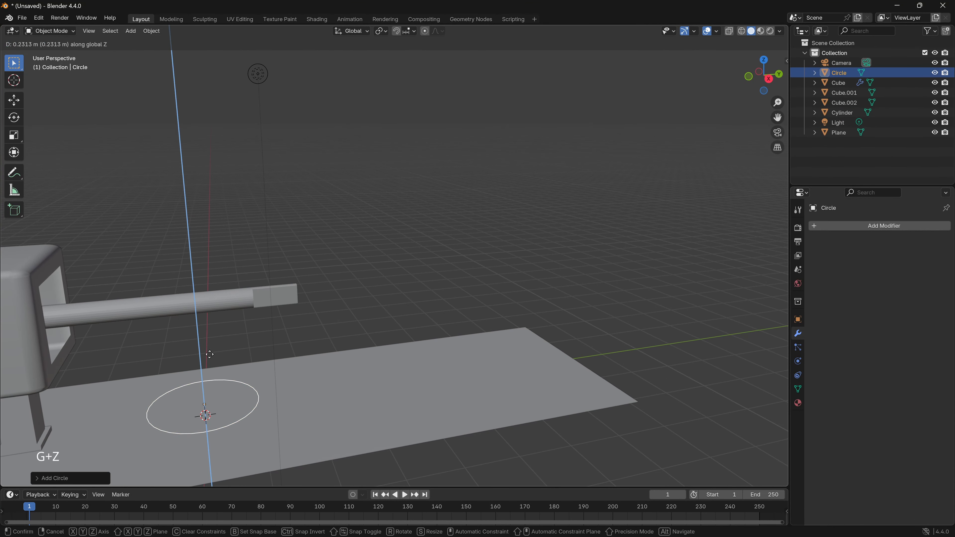
pyautogui.click(227, 266)
pyautogui.moveTo(227, 265); pyautogui.dragTo(231, 261, button='middle')
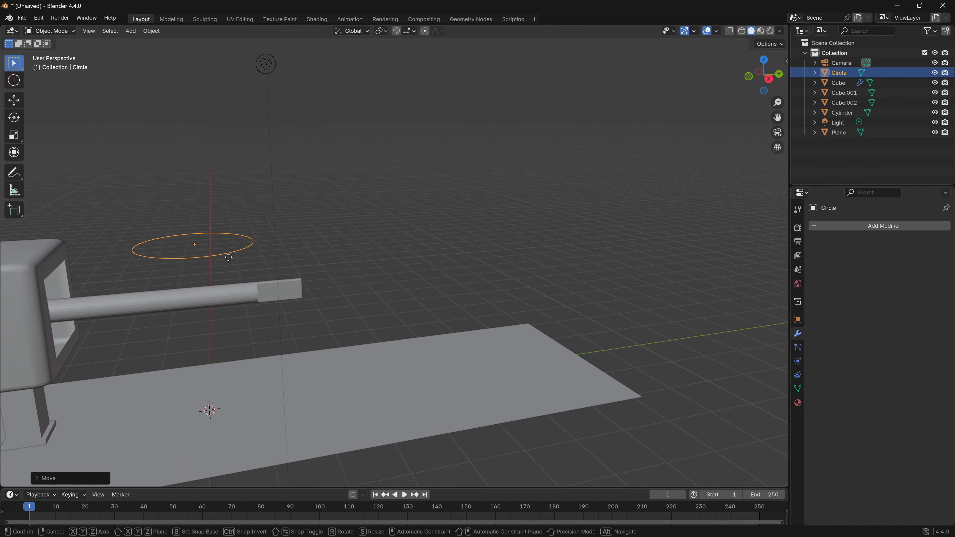
pyautogui.press('g')
pyautogui.press('y')
pyautogui.click(403, 257)
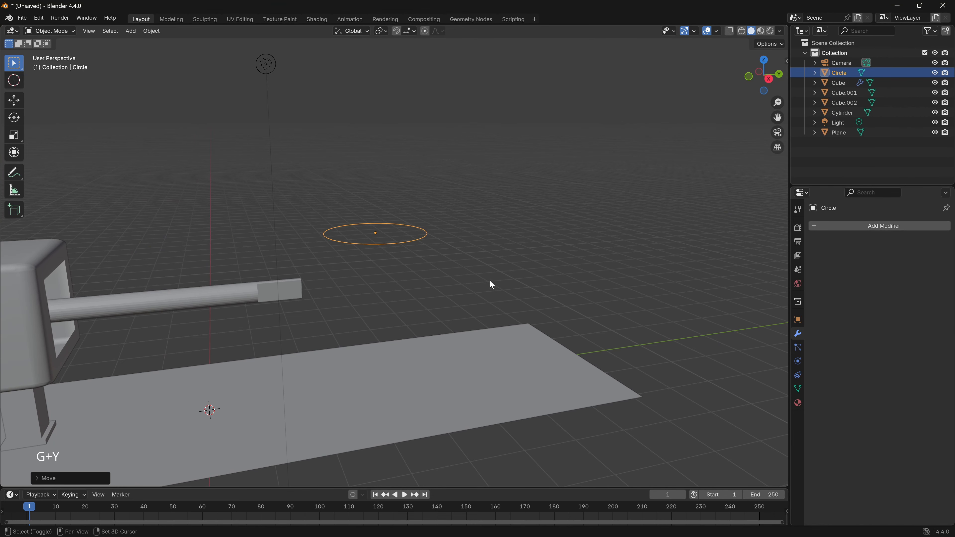
# - Rotate the circle 90 degrees about the Y axis and scale it down to about 0.64
pyautogui.moveTo(490, 281); pyautogui.dragTo(399, 316, button='middle')
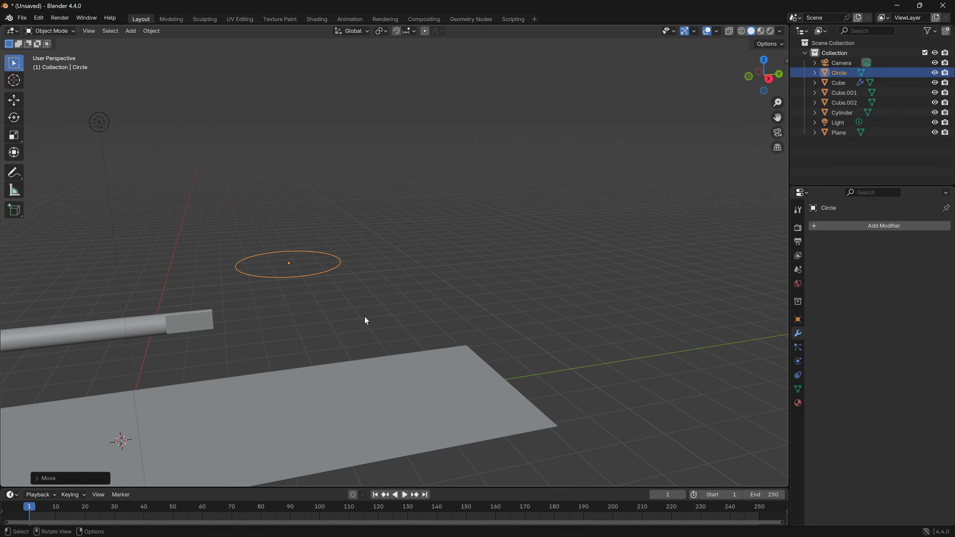
pyautogui.press('r')
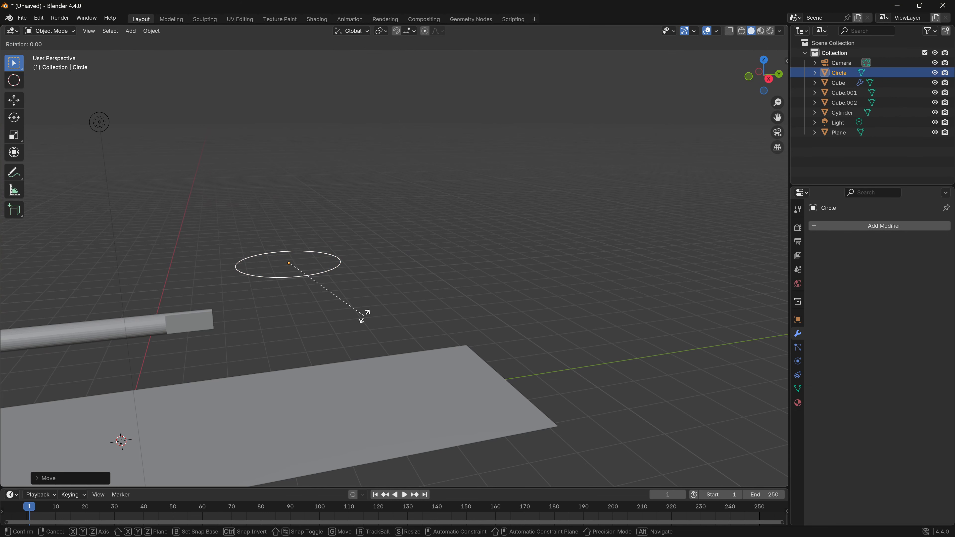
pyautogui.write('y90')
pyautogui.press('Return')
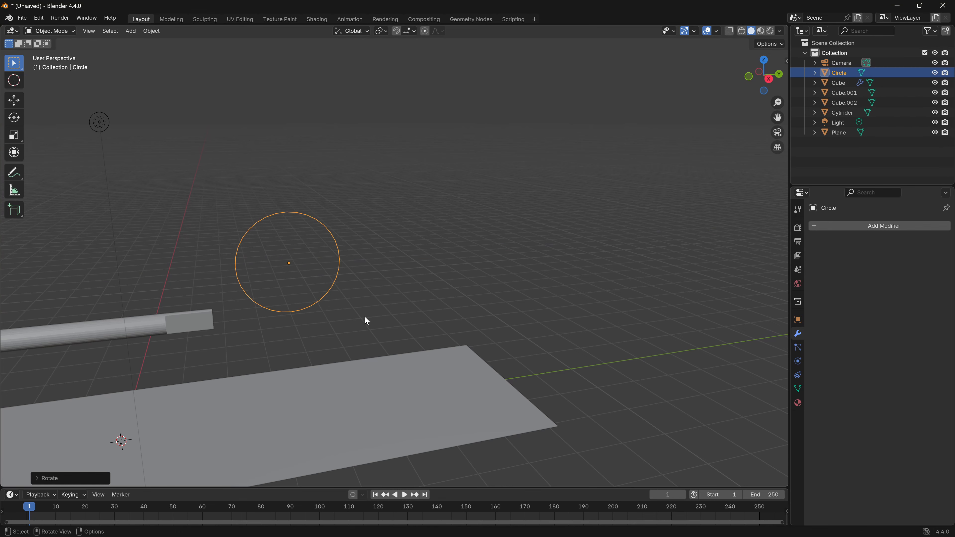
pyautogui.press('s')
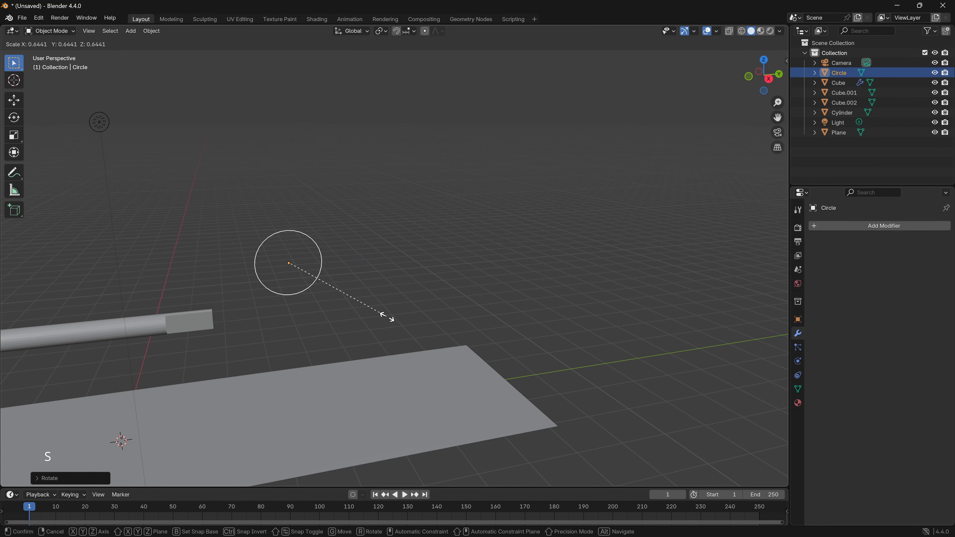
pyautogui.click(387, 317)
# - In the right orthographic view, lower the circle to the rod's centre height and move it about -1.87 m along Y onto the outer segment
pyautogui.press('KP_3')
pyautogui.keyDown('shift'); pyautogui.moveTo(364, 333); pyautogui.dragTo(445, 293, button='middle'); pyautogui.keyUp('shift')
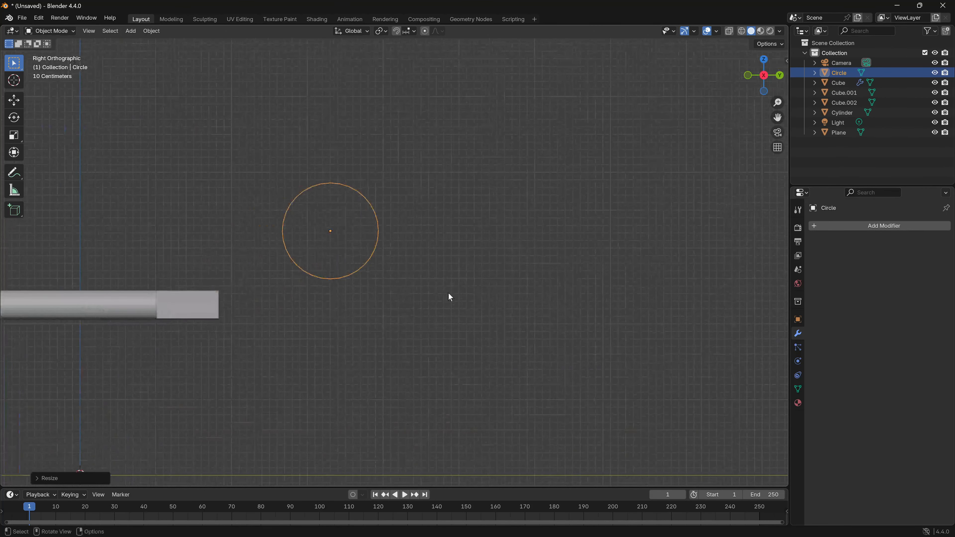
pyautogui.press('g')
pyautogui.press('z')
pyautogui.click(431, 369)
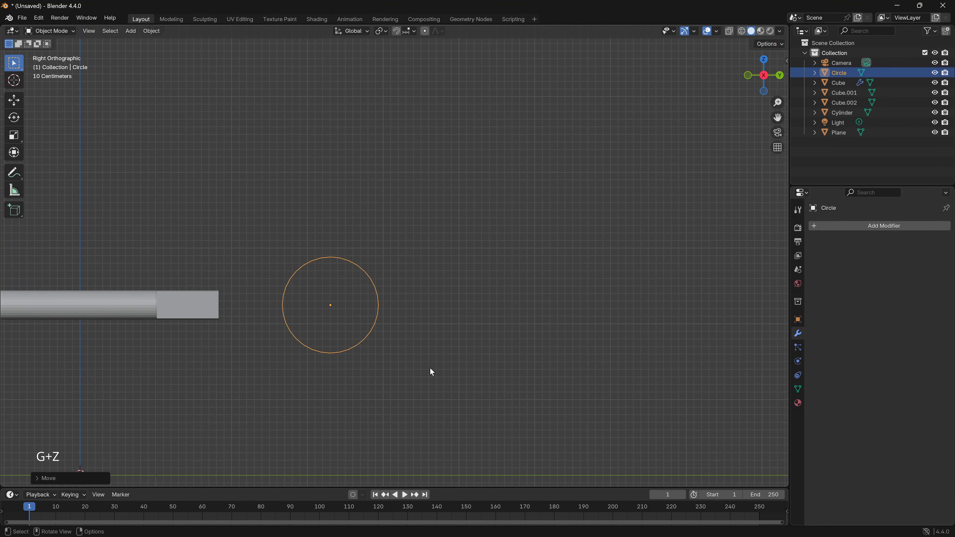
pyautogui.press('g')
pyautogui.press('y')
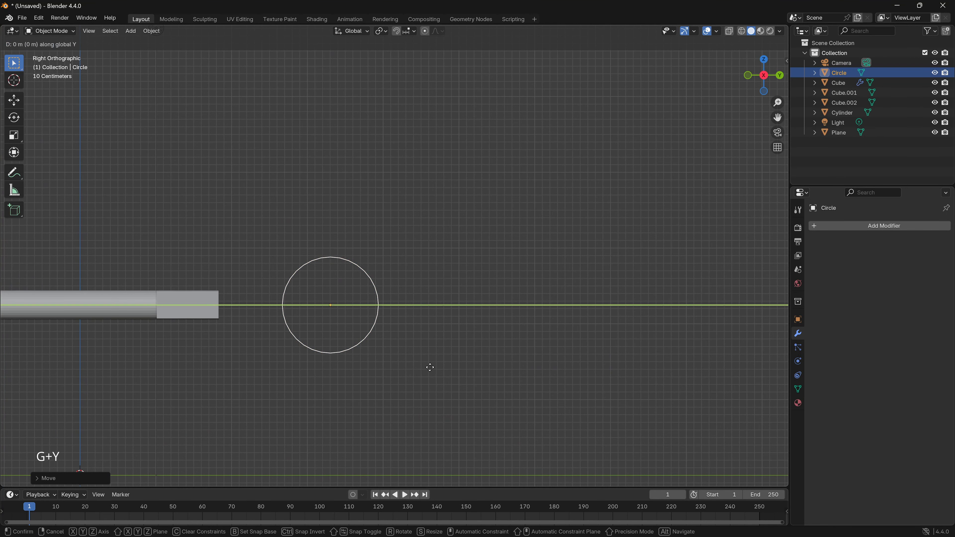
pyautogui.click(289, 362)
# - Scale the circle down until it is slightly taller than the rod and shift it along Y toward the rod's outer end
pyautogui.scroll(4, 252, 358)
pyautogui.keyDown('shift'); pyautogui.moveTo(248, 357); pyautogui.dragTo(547, 344, button='middle'); pyautogui.keyUp('shift')
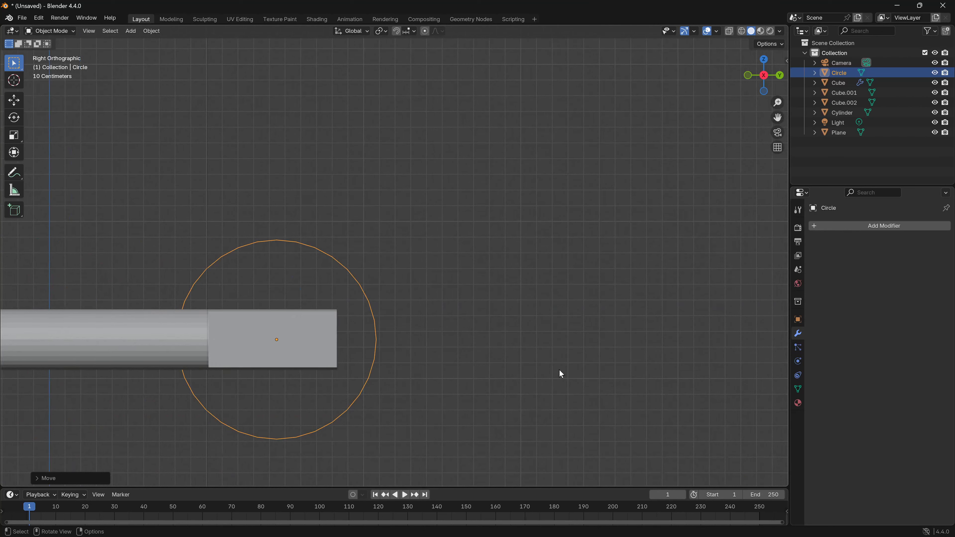
pyautogui.press('s')
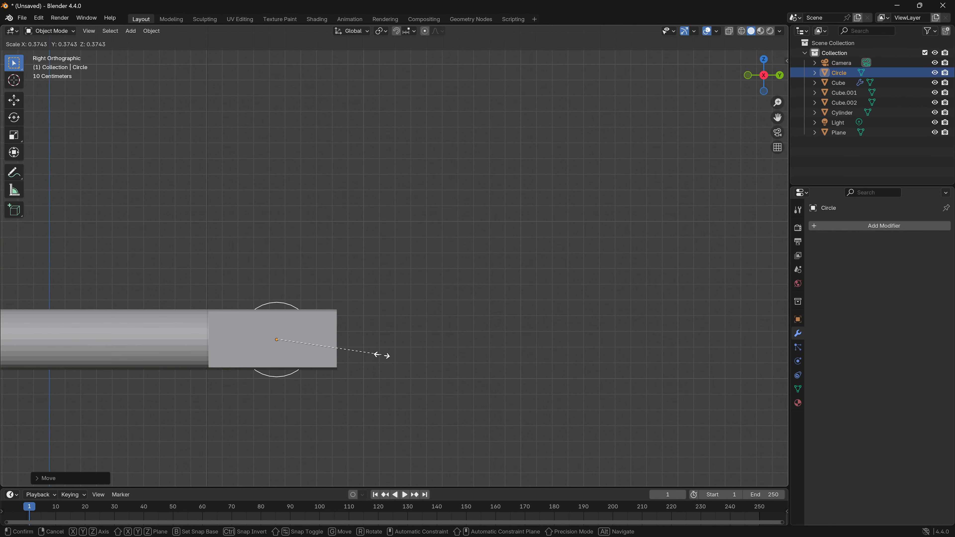
pyautogui.click(375, 354)
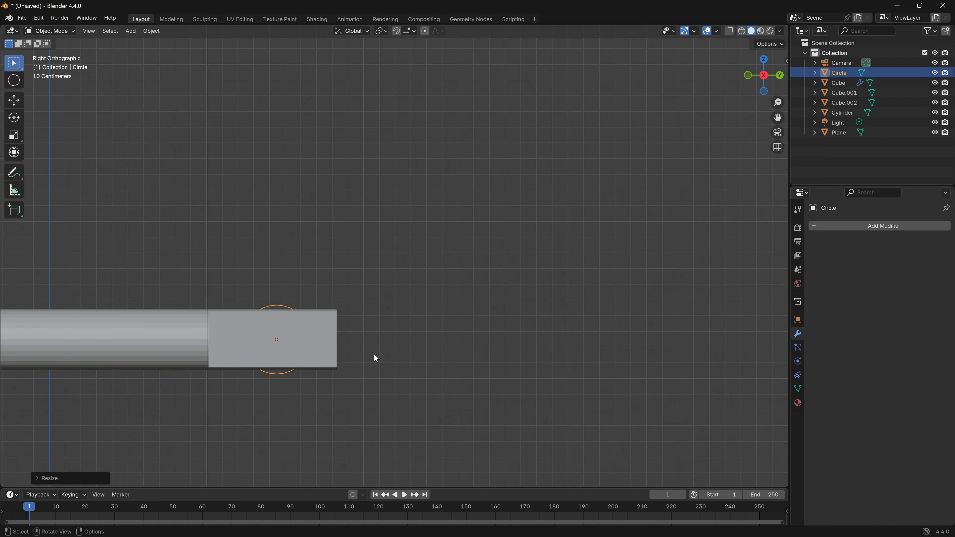
pyautogui.press('g')
pyautogui.press('y')
pyautogui.click(395, 353)
# - Move the circle in the positive X direction until it sits clear of the rod's side, and return to the right orthographic view
pyautogui.moveTo(399, 354); pyautogui.dragTo(401, 386, button='middle')
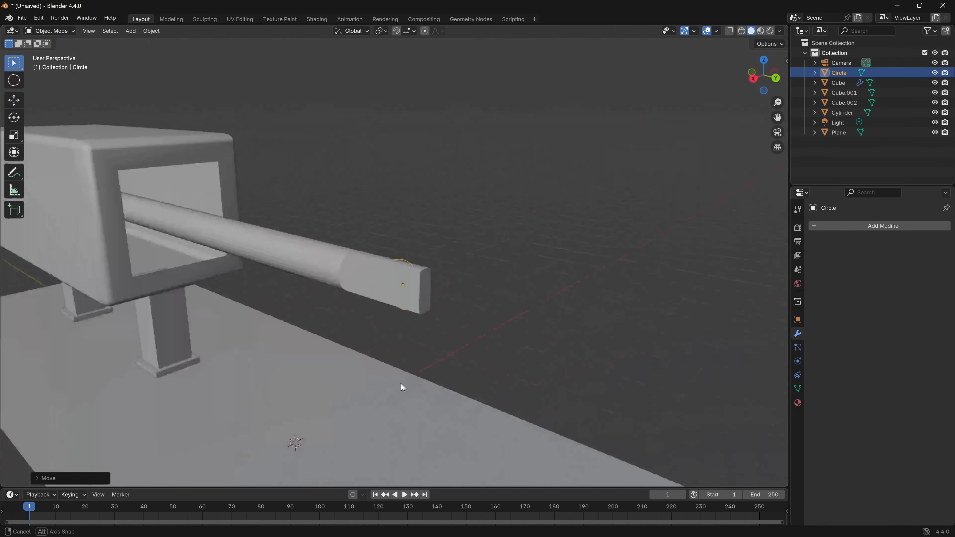
pyautogui.scroll(3, 465, 344)
pyautogui.click(779, 75)
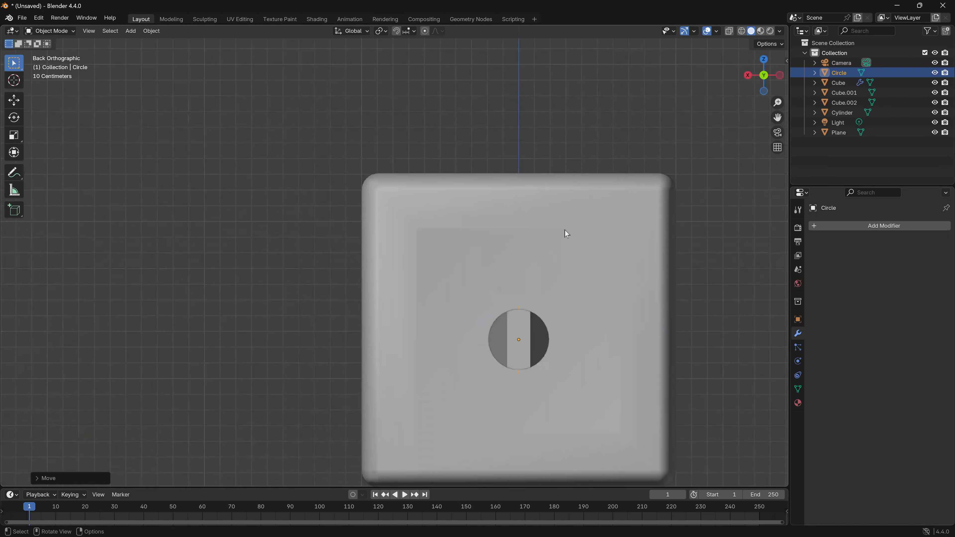
pyautogui.press('g')
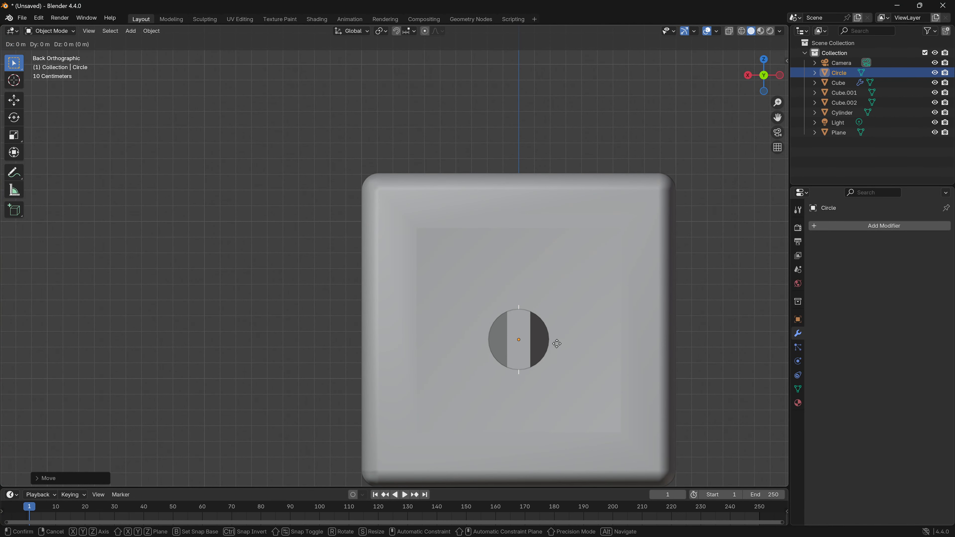
pyautogui.press('x')
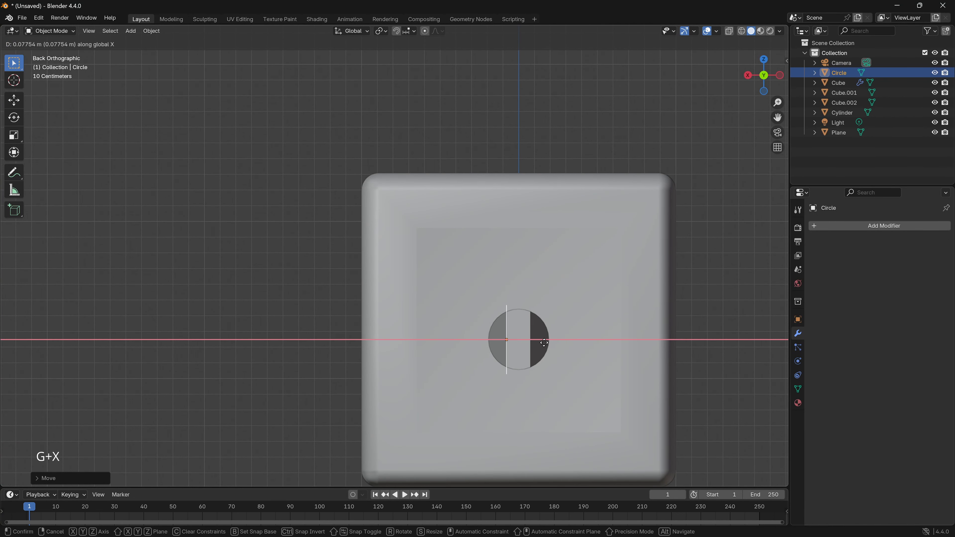
pyautogui.click(494, 348)
pyautogui.moveTo(494, 348); pyautogui.dragTo(461, 262, button='middle')
pyautogui.click(769, 76)
pyautogui.scroll(5, 548, 307)
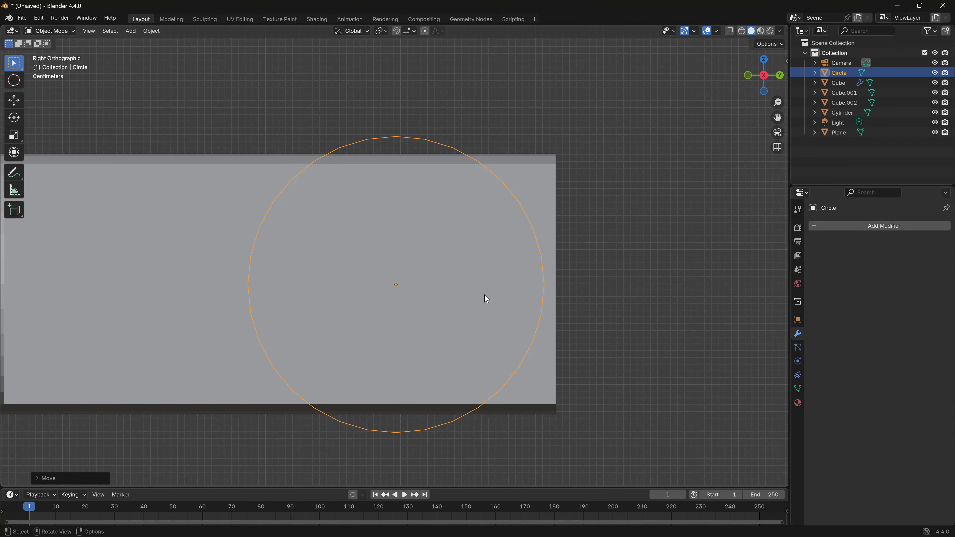
# - Scale the circle down slightly, to about 0.97 of its size
pyautogui.keyDown('shift'); pyautogui.moveTo(533, 352); pyautogui.dragTo(535, 329, button='middle'); pyautogui.keyUp('shift')
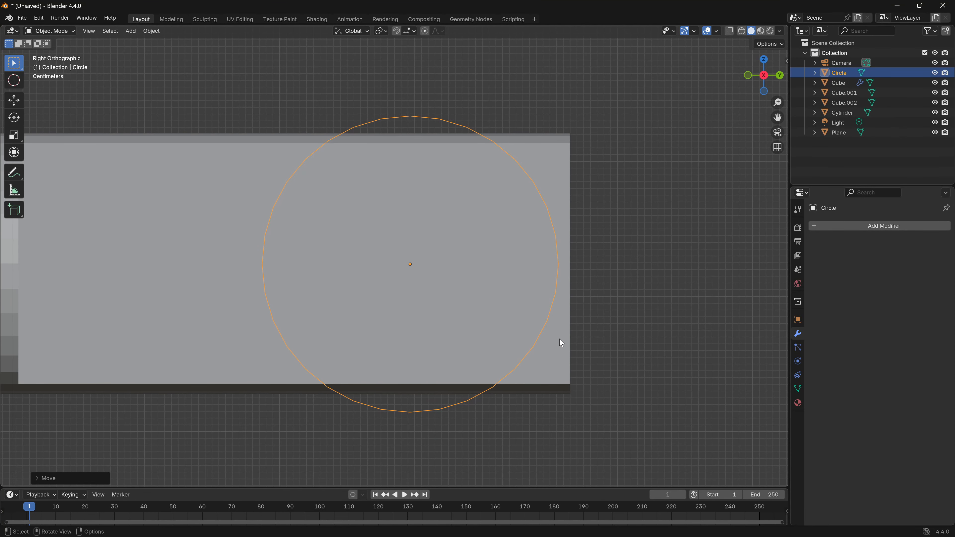
pyautogui.press('s')
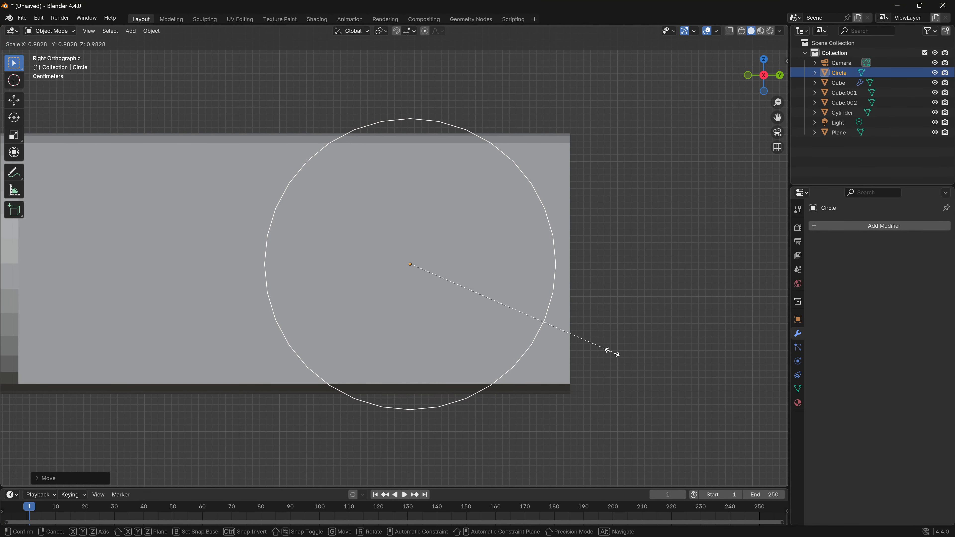
pyautogui.click(610, 351)
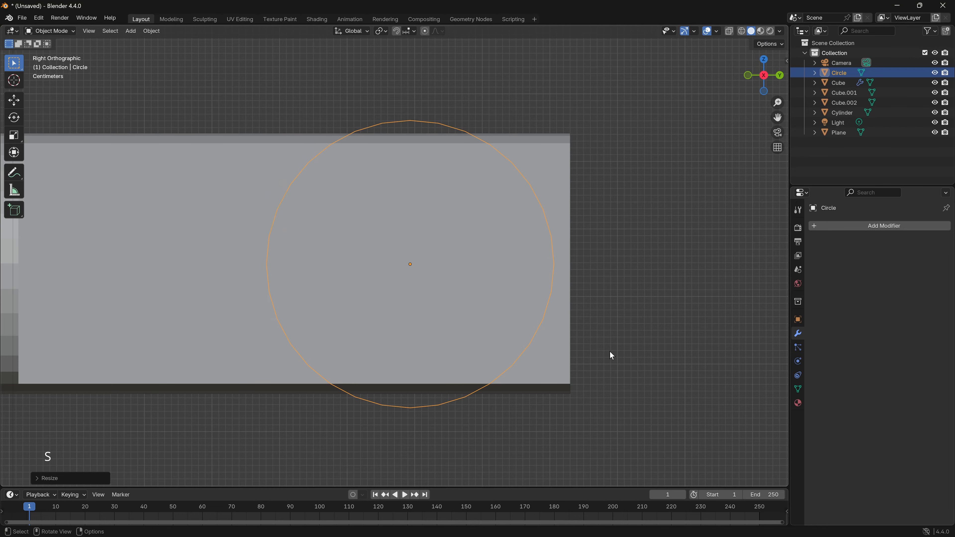
# - In Edit Mode with vertex selection, extrude the circle's outline inward and scale it to about 0.42 to form a flat ring
pyautogui.moveTo(610, 352); pyautogui.dragTo(459, 374, button='middle')
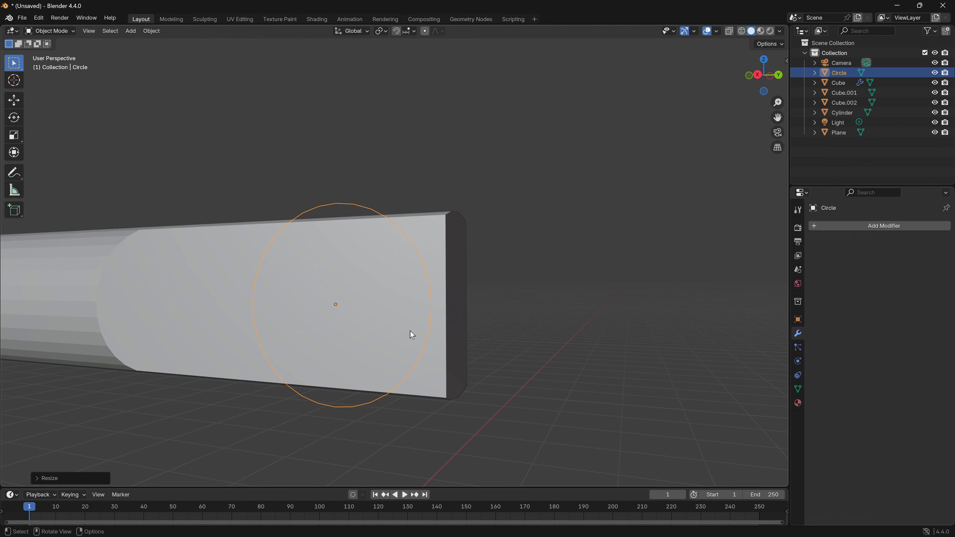
pyautogui.press('Tab')
pyautogui.moveTo(409, 331); pyautogui.dragTo(435, 341, button='middle')
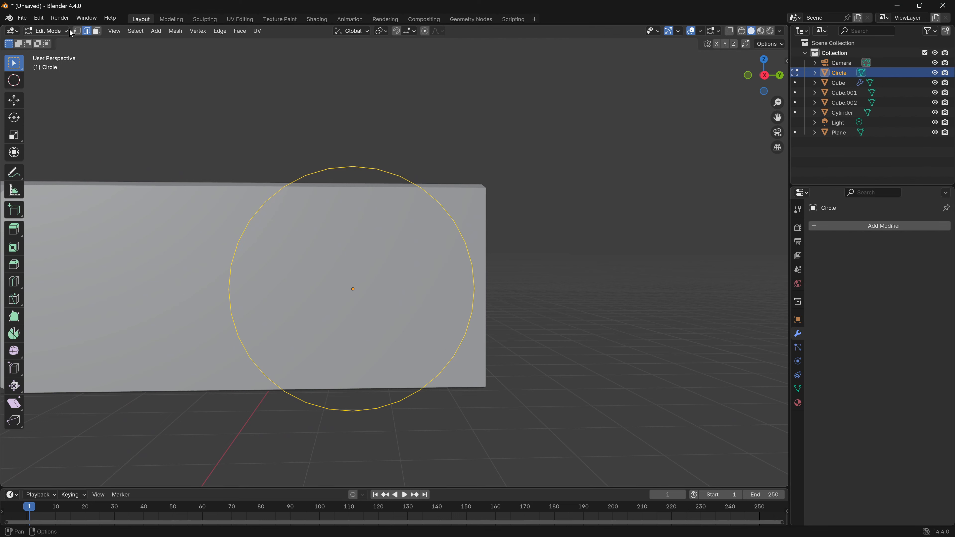
pyautogui.click(81, 33)
pyautogui.moveTo(365, 250); pyautogui.dragTo(346, 260, button='middle')
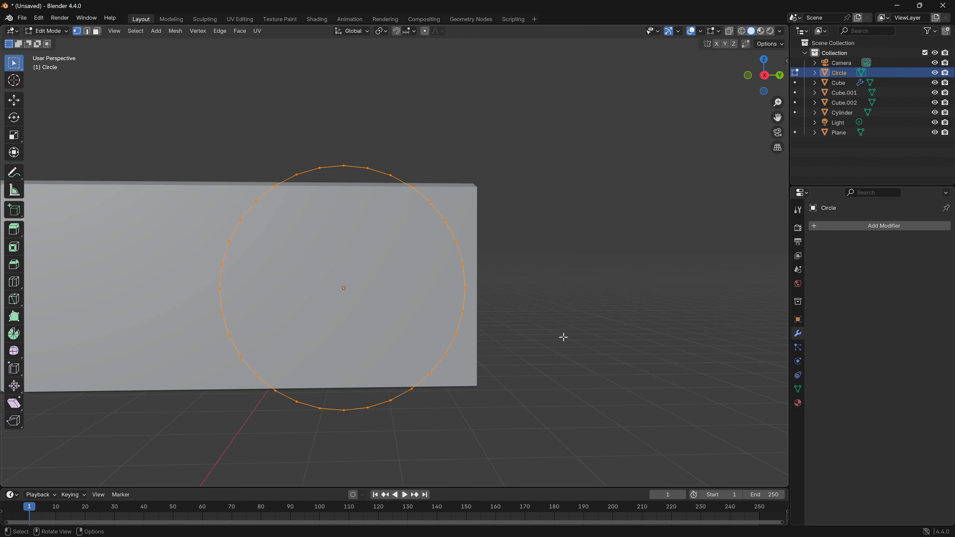
pyautogui.press('s')
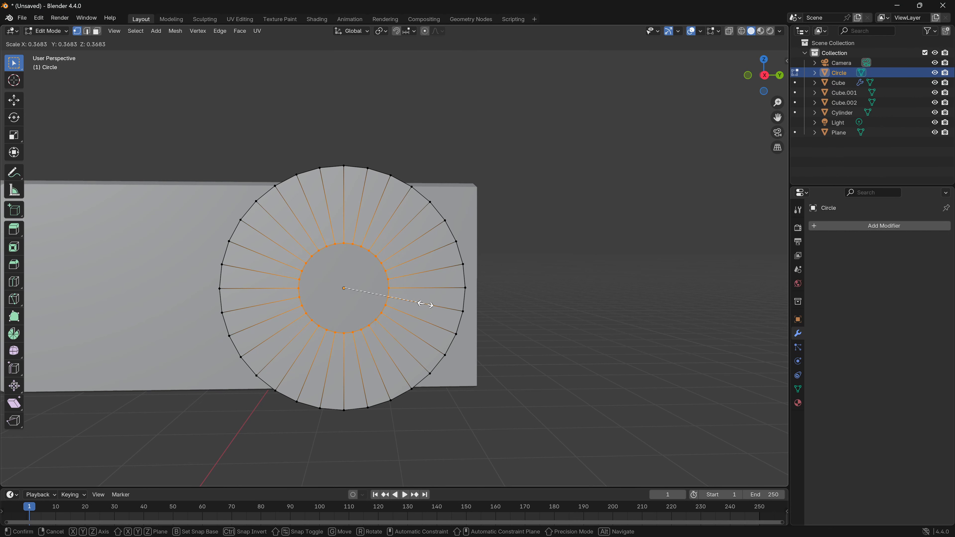
pyautogui.click(437, 309)
# - Select the whole ring and extrude it about 0.09 m along the X axis
pyautogui.moveTo(542, 331); pyautogui.dragTo(468, 317, button='middle')
pyautogui.press('a')
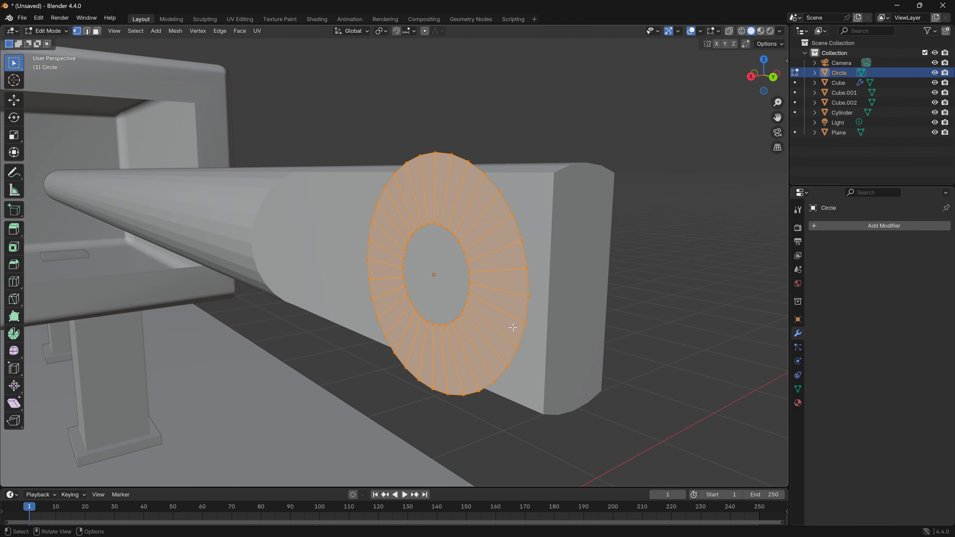
pyautogui.press('e')
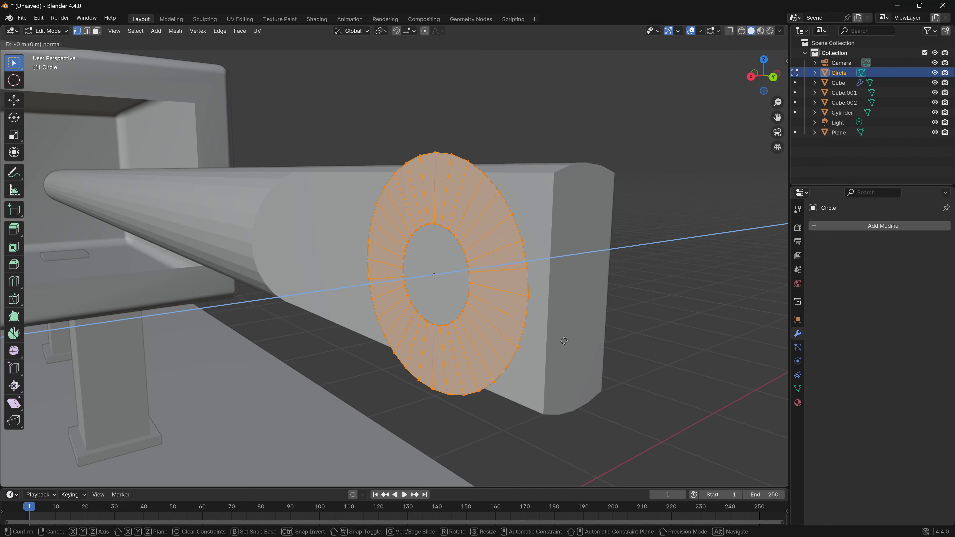
pyautogui.press('x')
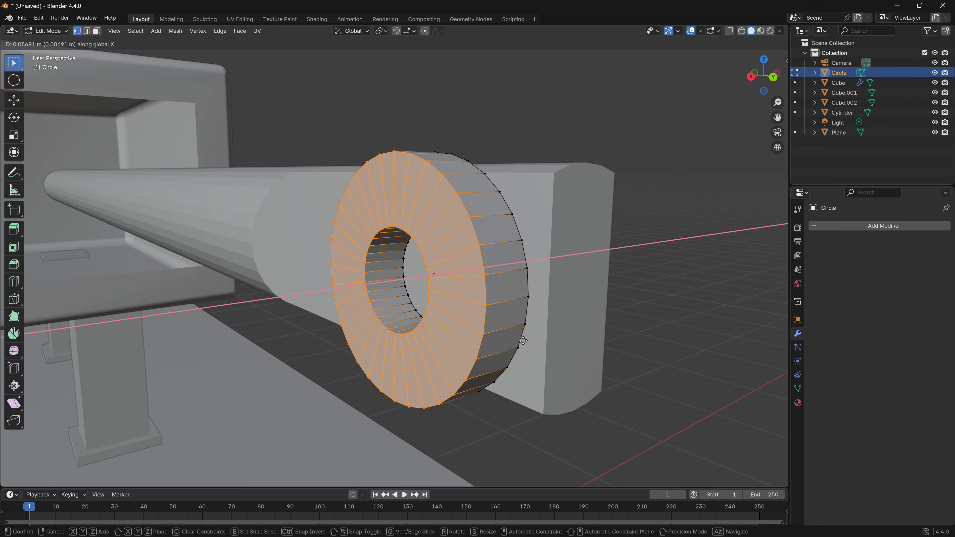
pyautogui.click(522, 340)
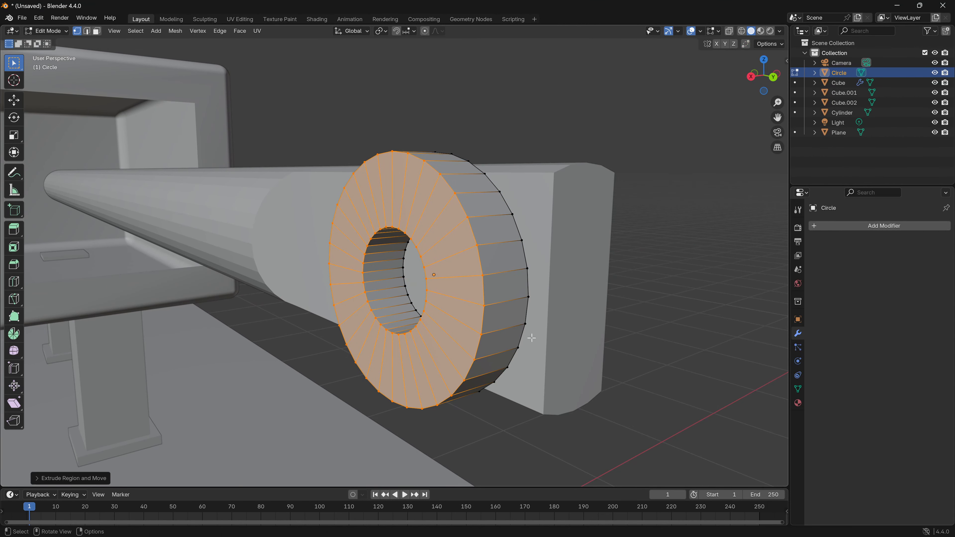
# - Switch the ring's mesh to face selection, cycling through the vertex, edge and face selection modes
pyautogui.moveTo(522, 341); pyautogui.dragTo(263, 150, button='middle')
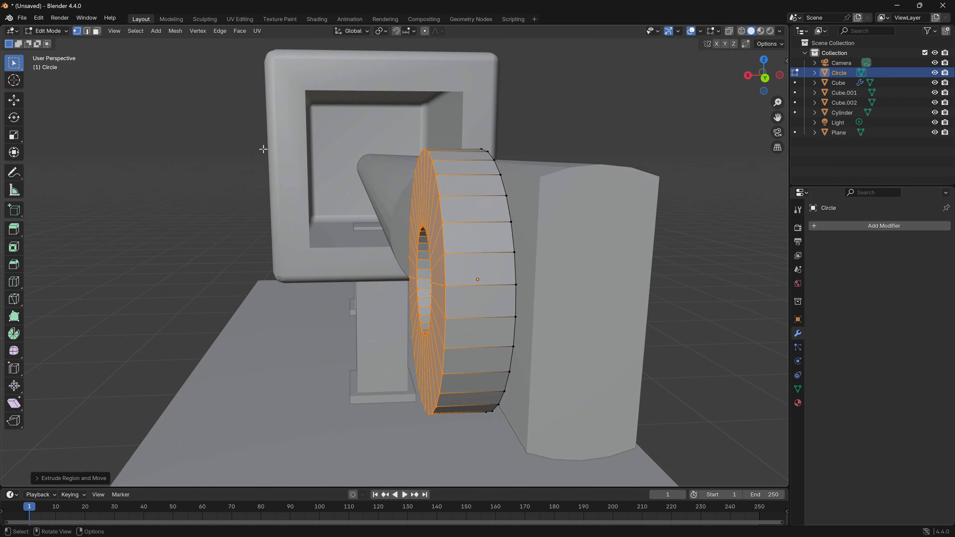
pyautogui.click(97, 31)
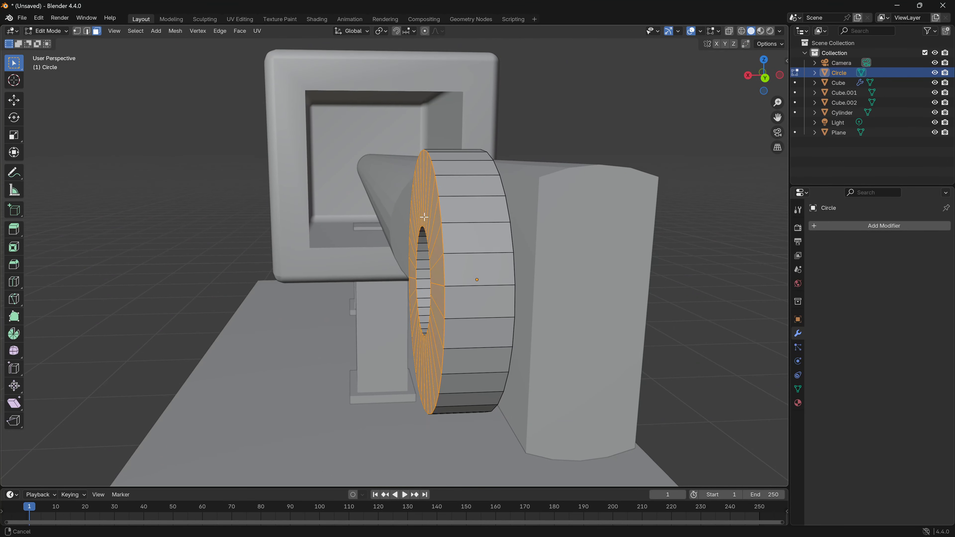
pyautogui.moveTo(395, 241); pyautogui.dragTo(318, 244, button='middle')
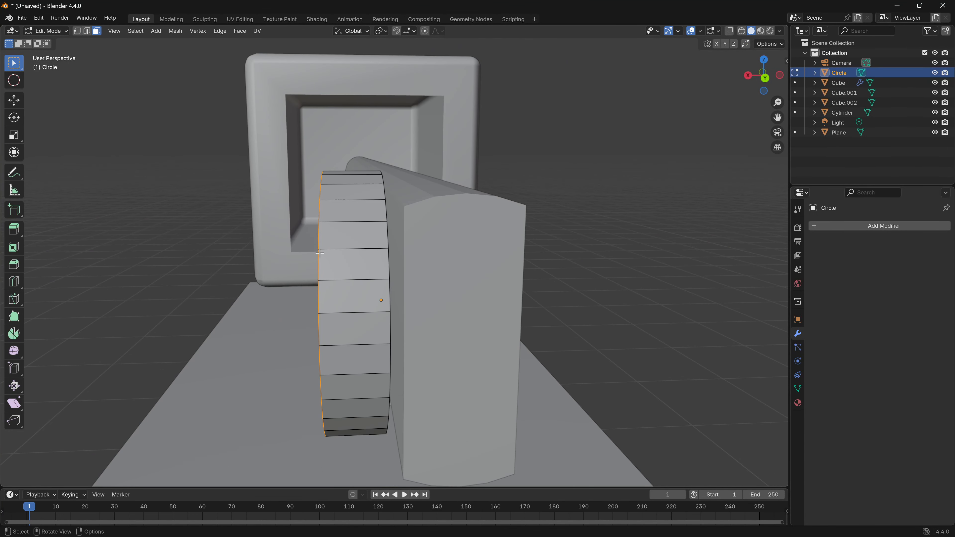
pyautogui.press('1')
pyautogui.press('2')
pyautogui.press('3')
pyautogui.press('1')
pyautogui.press('2')
pyautogui.press('3')
pyautogui.press('1')
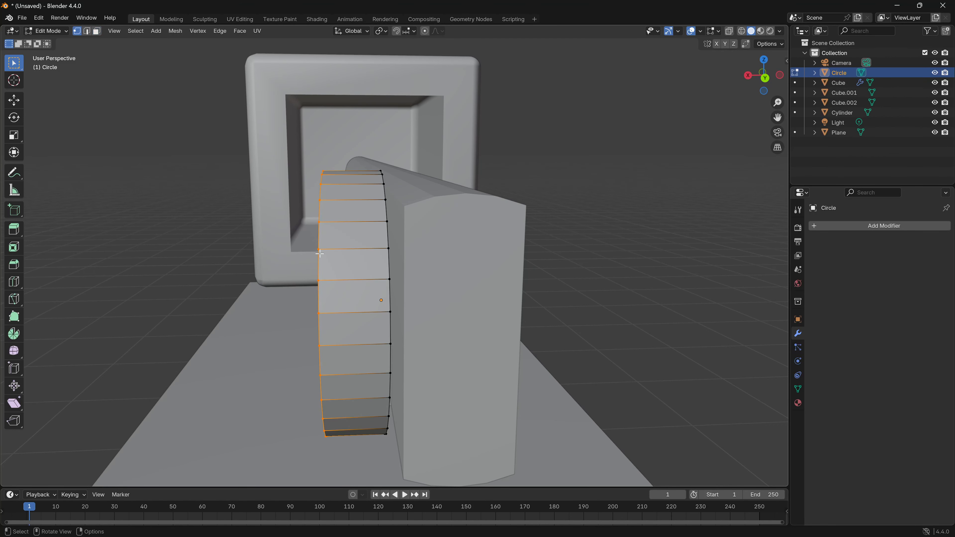
pyautogui.press('2')
pyautogui.press('3')
pyautogui.press('1')
pyautogui.press('2')
pyautogui.press('3')
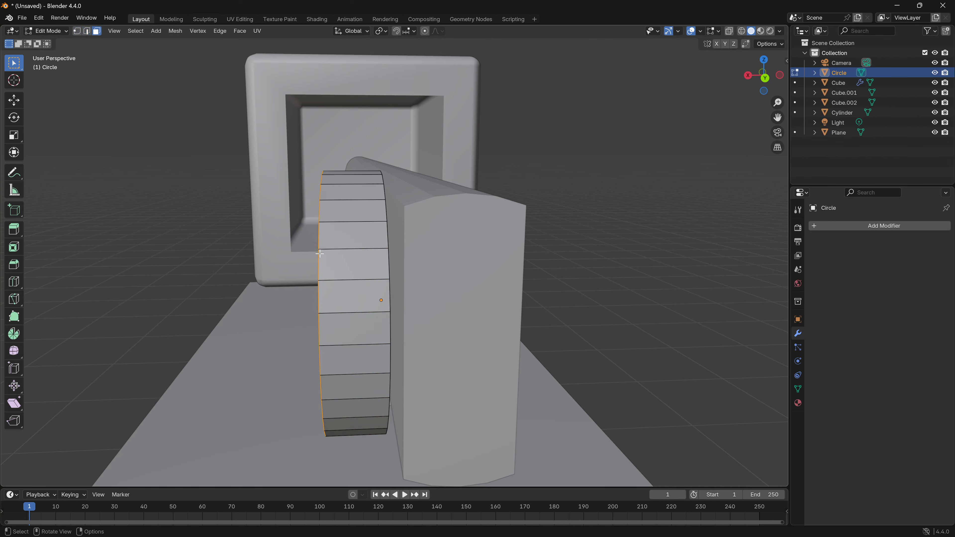
pyautogui.press('1')
pyautogui.press('2')
pyautogui.press('3')
pyautogui.moveTo(327, 269)
pyautogui.mouseDown(button='middle')
pyautogui.moveTo(322, 287)
pyautogui.moveTo(322, 268)
pyautogui.moveTo(337, 265)
pyautogui.mouseUp(button='middle')
pyautogui.moveTo(348, 334); pyautogui.dragTo(395, 301, button='middle')
pyautogui.click(763, 76)
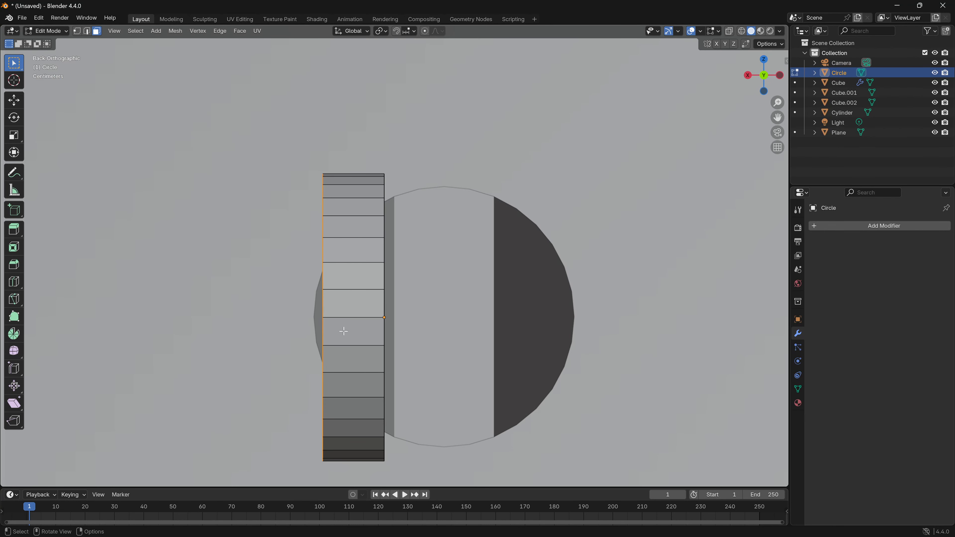
pyautogui.moveTo(341, 281); pyautogui.dragTo(356, 202)
pyautogui.moveTo(345, 349); pyautogui.dragTo(359, 433)
pyautogui.moveTo(359, 433); pyautogui.dragTo(446, 423, button='middle')
pyautogui.click(603, 348)
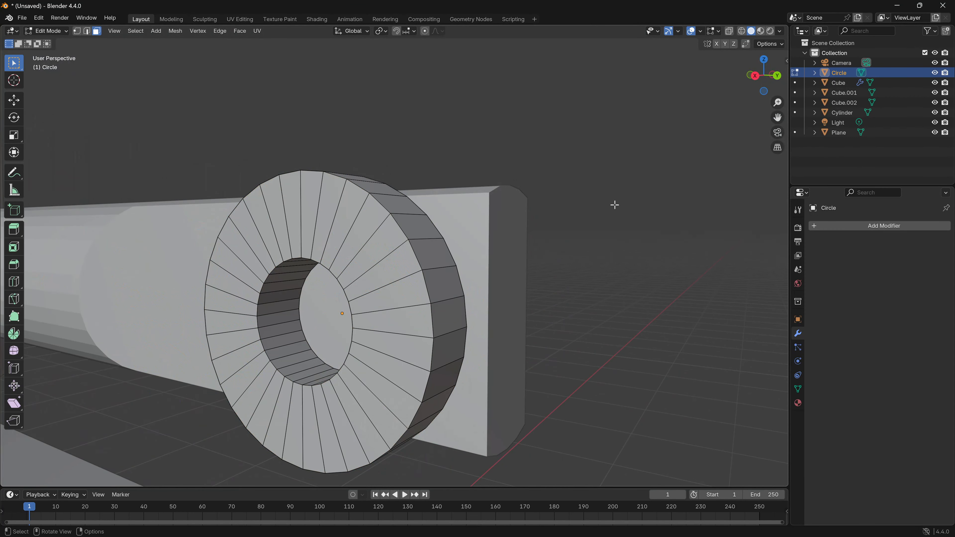
# - From the back view, select four outer rim faces above and four below the two middle ones, and extrude them about 0.48 m outward
pyautogui.click(777, 75)
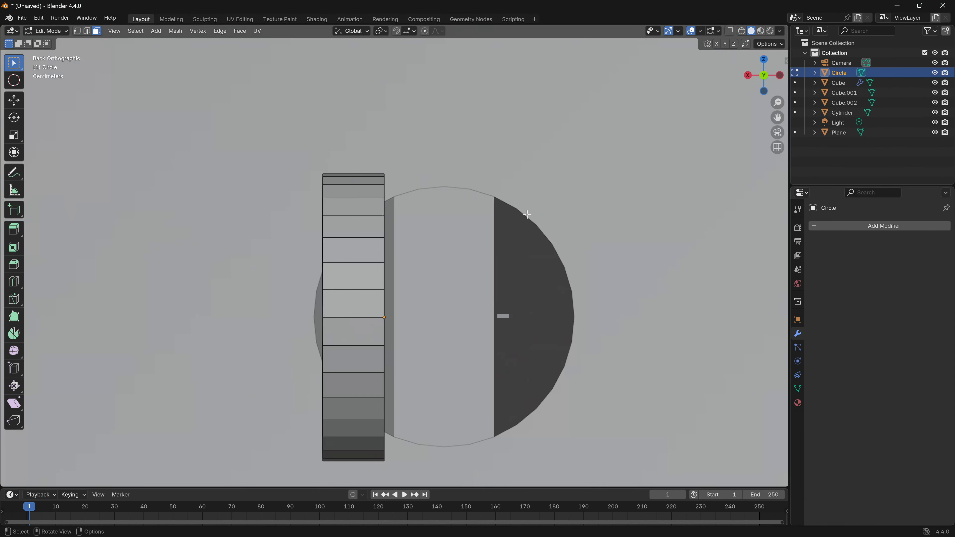
pyautogui.keyDown('shift'); pyautogui.click(351, 275); pyautogui.keyUp('shift')
pyautogui.keyDown('shift'); pyautogui.click(351, 250); pyautogui.keyUp('shift')
pyautogui.keyDown('shift'); pyautogui.click(351, 227); pyautogui.keyUp('shift')
pyautogui.keyDown('shift'); pyautogui.click(351, 207); pyautogui.keyUp('shift')
pyautogui.keyDown('shift'); pyautogui.click(352, 359); pyautogui.keyUp('shift')
pyautogui.keyDown('shift'); pyautogui.click(351, 385); pyautogui.keyUp('shift')
pyautogui.keyDown('shift'); pyautogui.click(351, 409); pyautogui.keyUp('shift')
pyautogui.moveTo(192, 362); pyautogui.dragTo(311, 351, button='middle')
pyautogui.scroll(4, 271, 379)
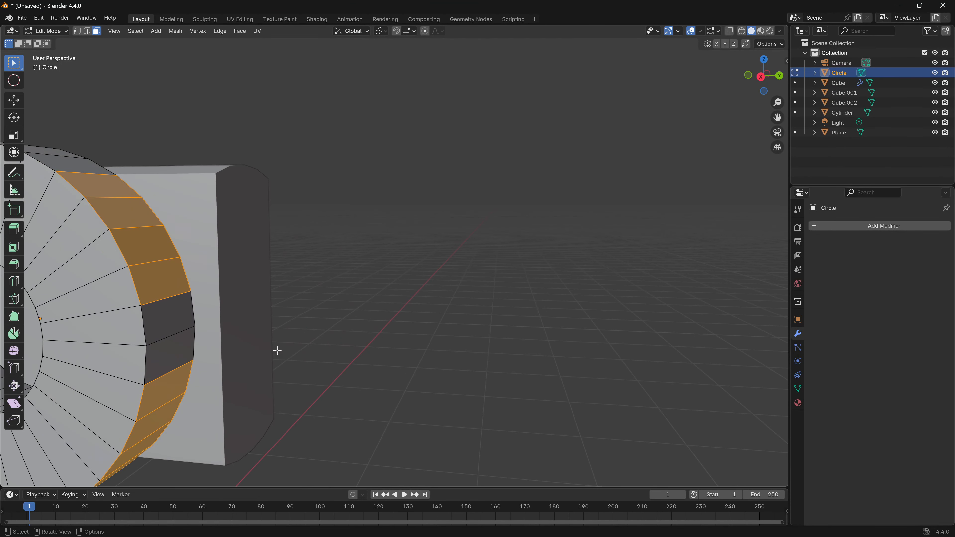
pyautogui.scroll(-4, 275, 350)
pyautogui.press('e')
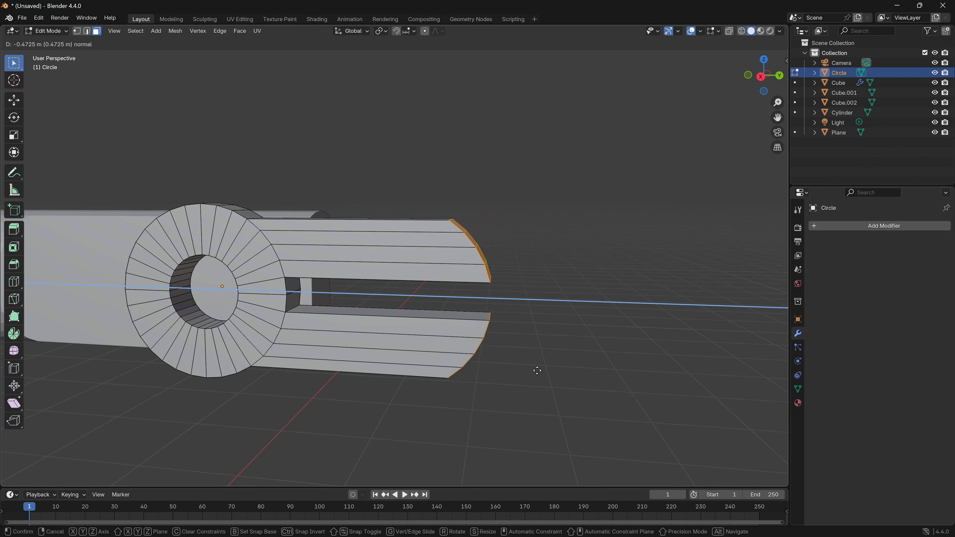
pyautogui.click(548, 373)
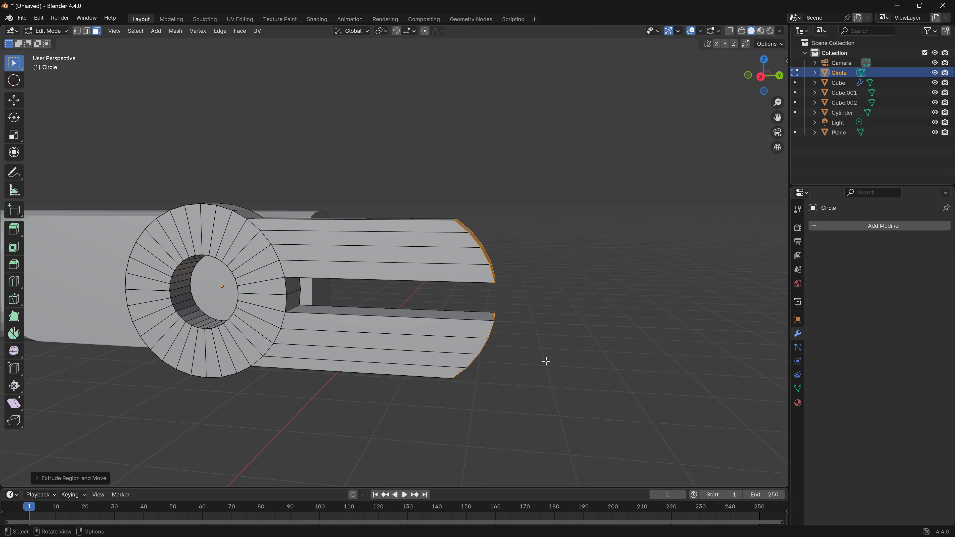
# - Flatten the end faces of both prongs by scaling them to 0 along Y, and return to Object Mode
pyautogui.moveTo(583, 369); pyautogui.dragTo(442, 350, button='middle')
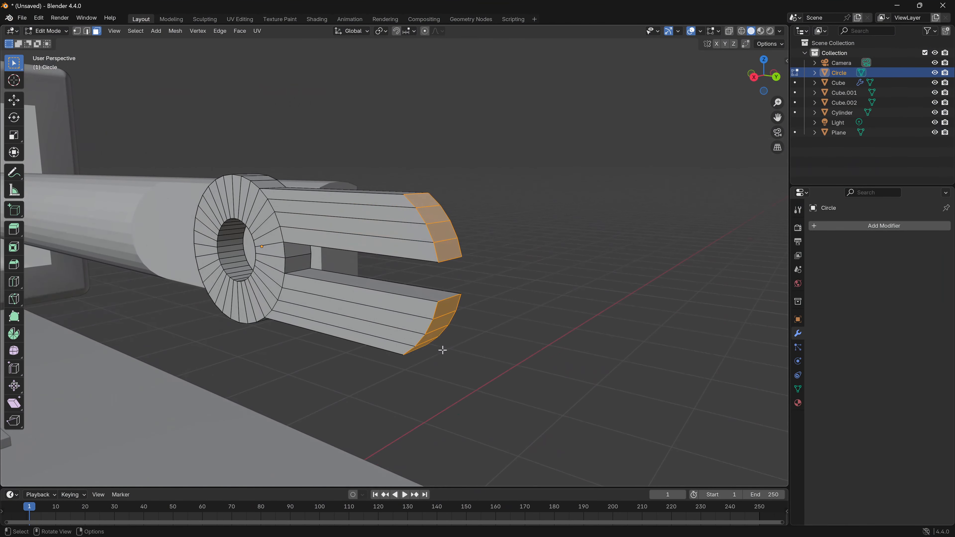
pyautogui.moveTo(538, 339); pyautogui.dragTo(541, 342, button='middle')
pyautogui.press('s')
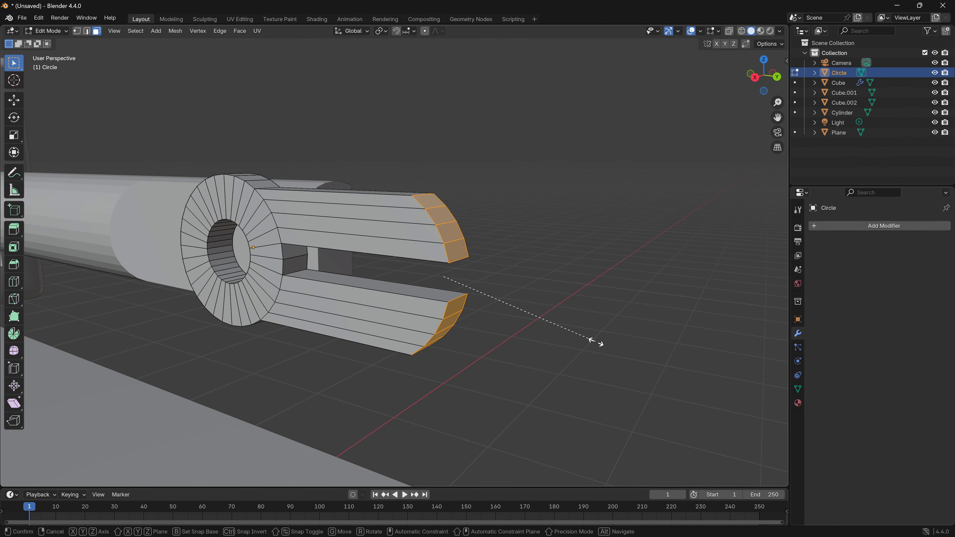
pyautogui.press('y')
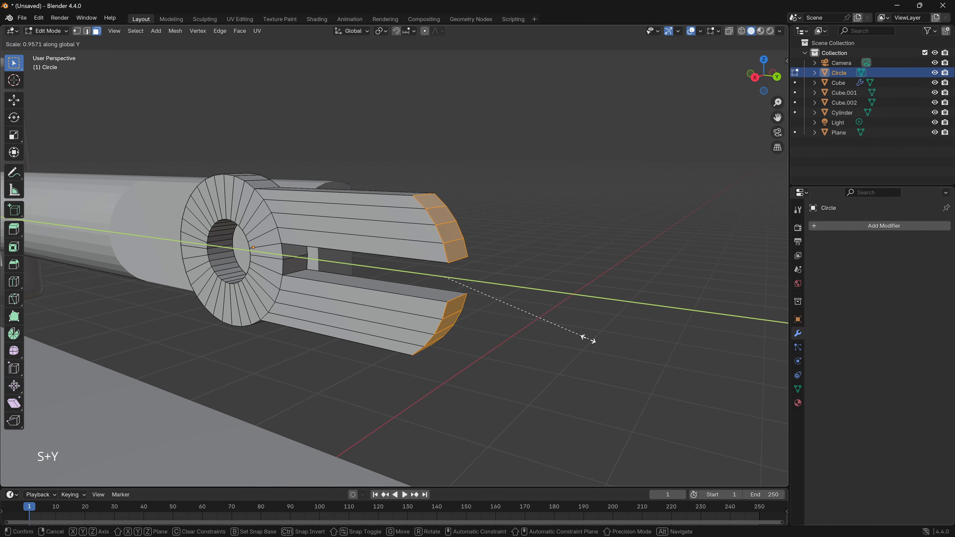
pyautogui.write('0')
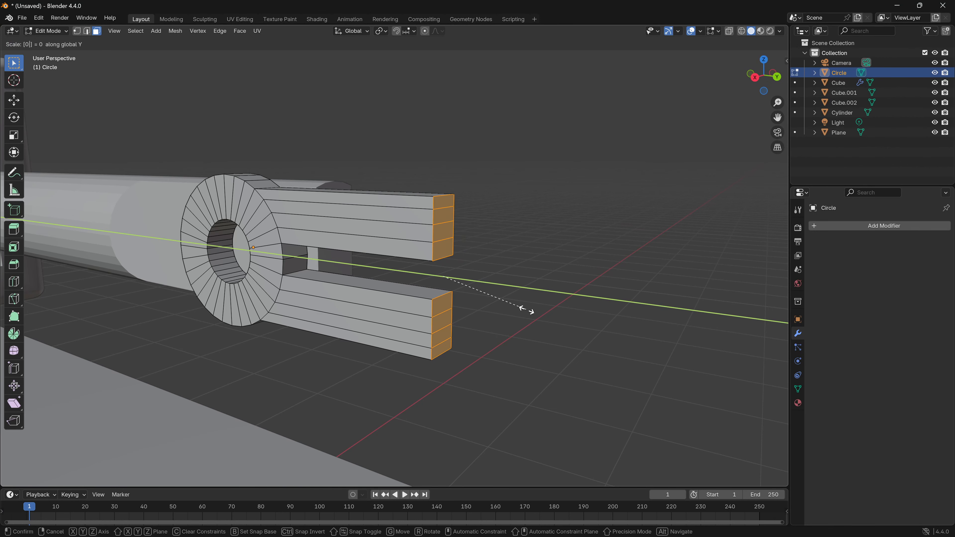
pyautogui.press('Return')
pyautogui.moveTo(523, 320); pyautogui.dragTo(489, 280, button='middle')
pyautogui.moveTo(392, 304); pyautogui.dragTo(413, 373, button='middle')
pyautogui.press('Tab')
# - Duplicate the forked joint and place the copy about 2.39 m away along the Y axis
pyautogui.scroll(-3, 355, 373)
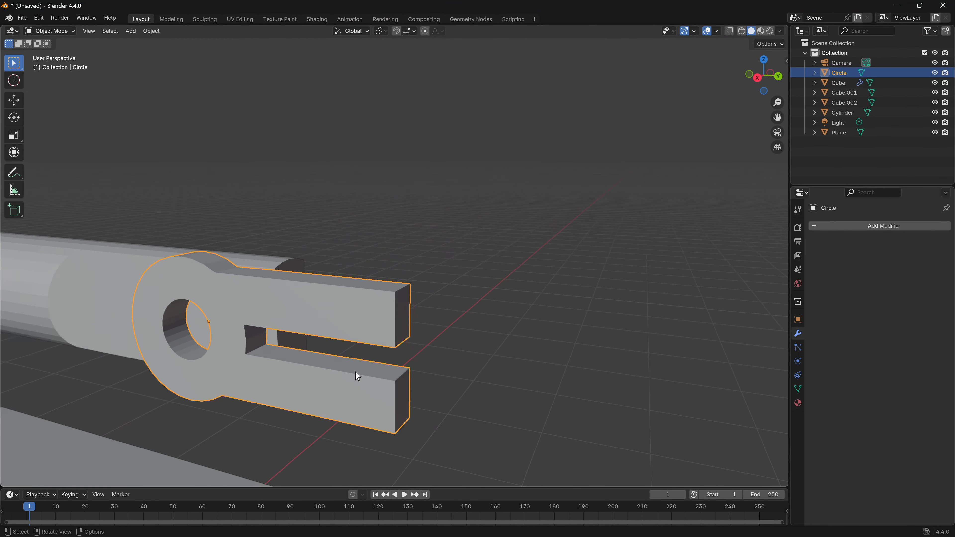
pyautogui.scroll(-1, 350, 368)
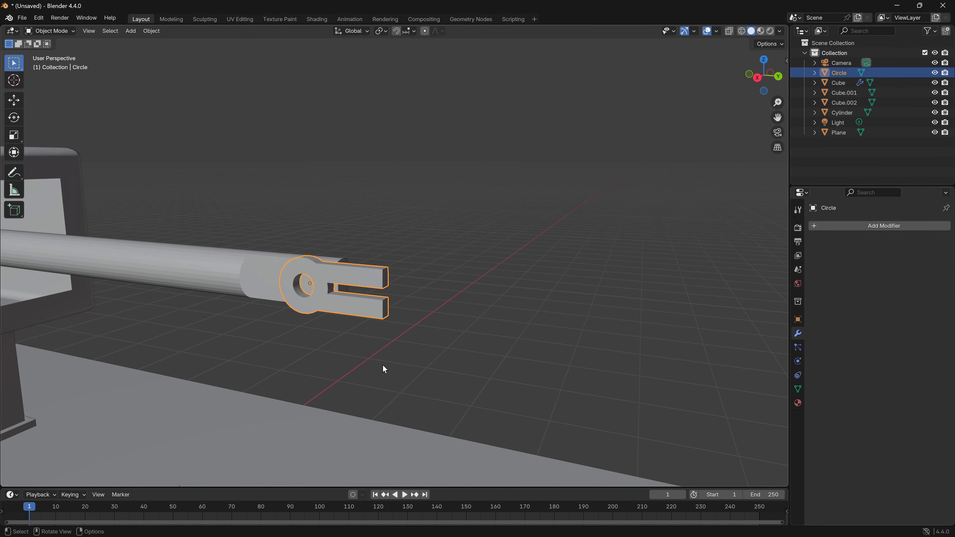
pyautogui.hotkey('shift', 'd')
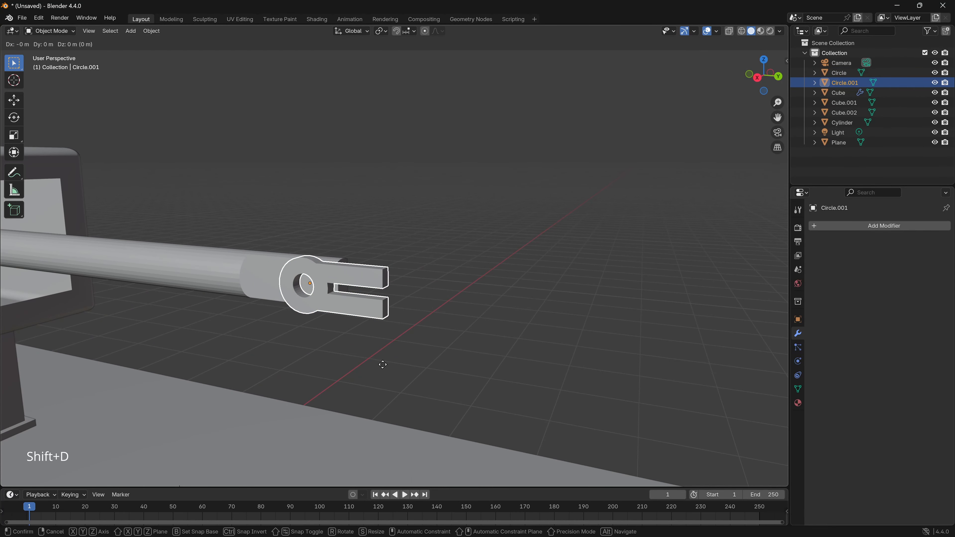
pyautogui.press('y')
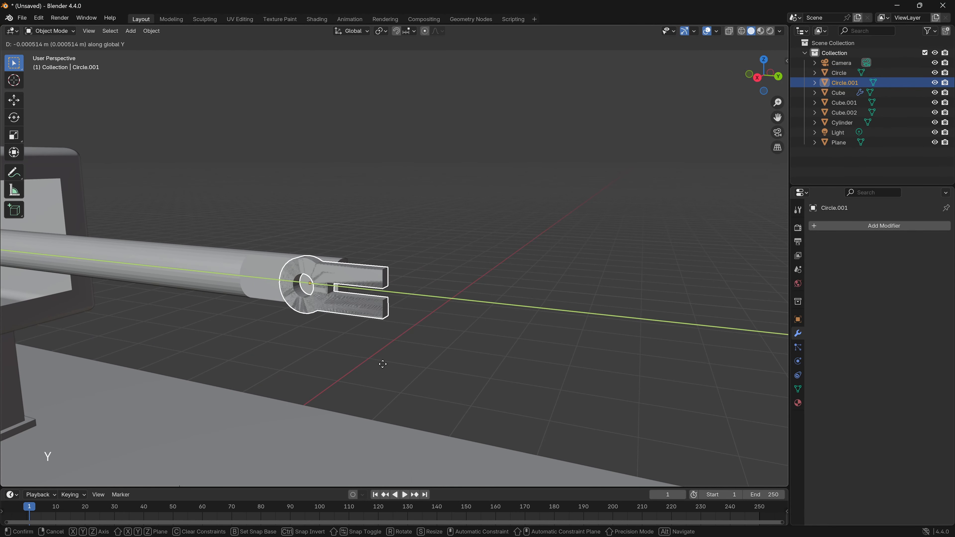
pyautogui.click(732, 419)
# - Rotate the duplicated joint 180 degrees about the X axis so its prongs face the original joint
pyautogui.keyDown('shift'); pyautogui.moveTo(732, 419); pyautogui.dragTo(387, 339, button='middle'); pyautogui.keyUp('shift')
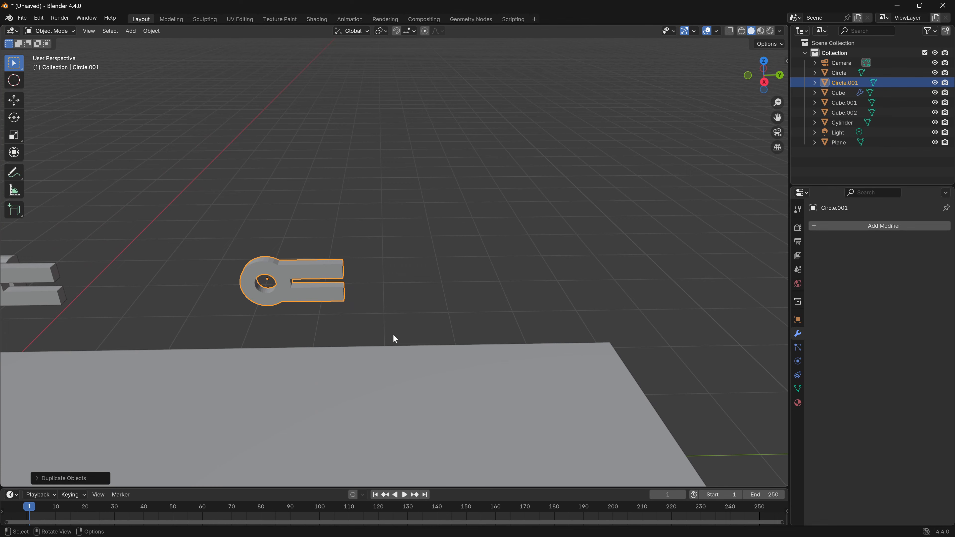
pyautogui.press('r')
pyautogui.write('x')
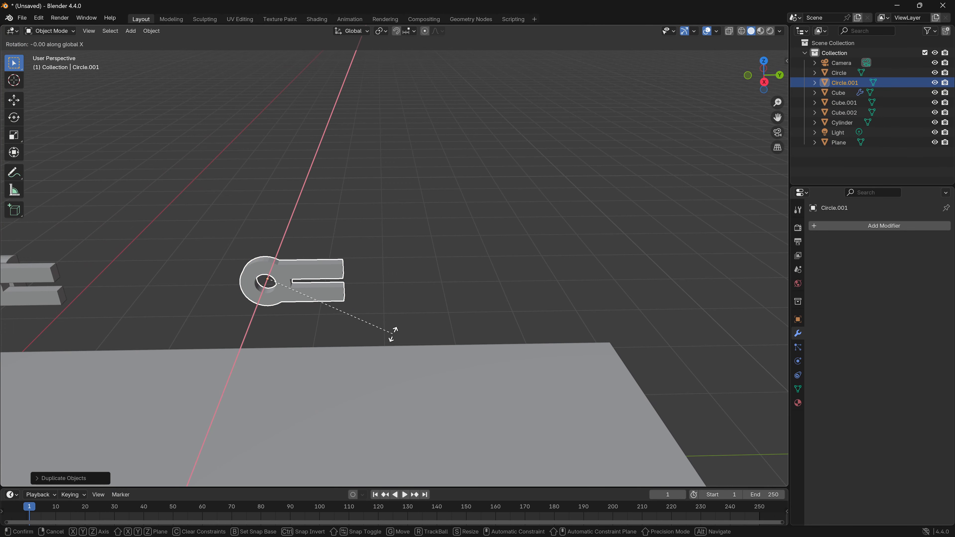
pyautogui.write('180')
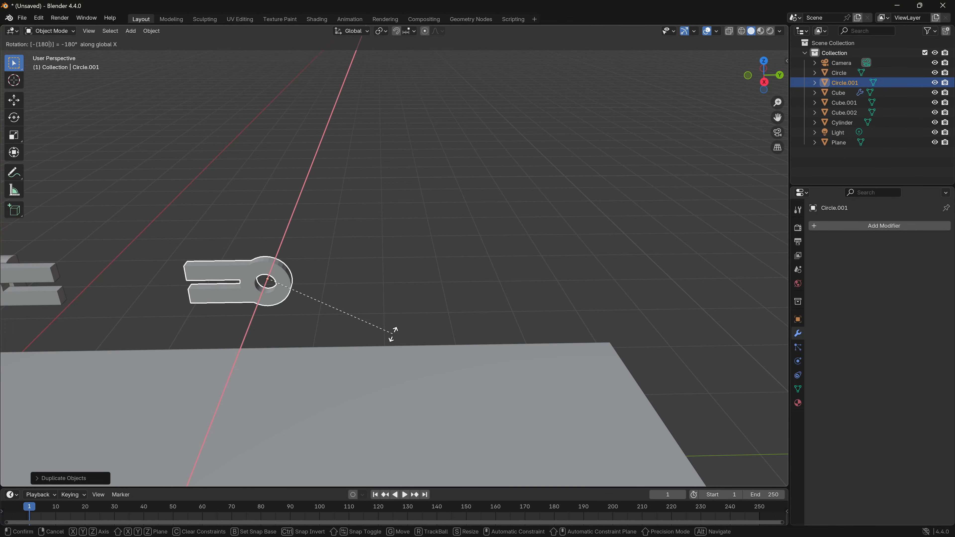
pyautogui.press('Return')
# - Move the rotated joint copy farther away from the original joint along the Y axis
pyautogui.keyDown('shift'); pyautogui.moveTo(369, 335); pyautogui.dragTo(446, 306, button='middle'); pyautogui.keyUp('shift')
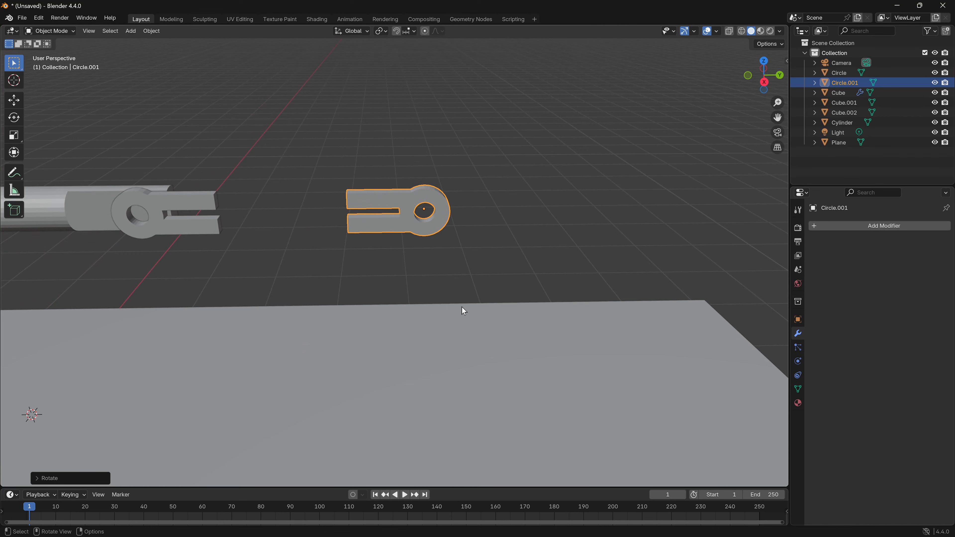
pyautogui.press('g')
pyautogui.press('y')
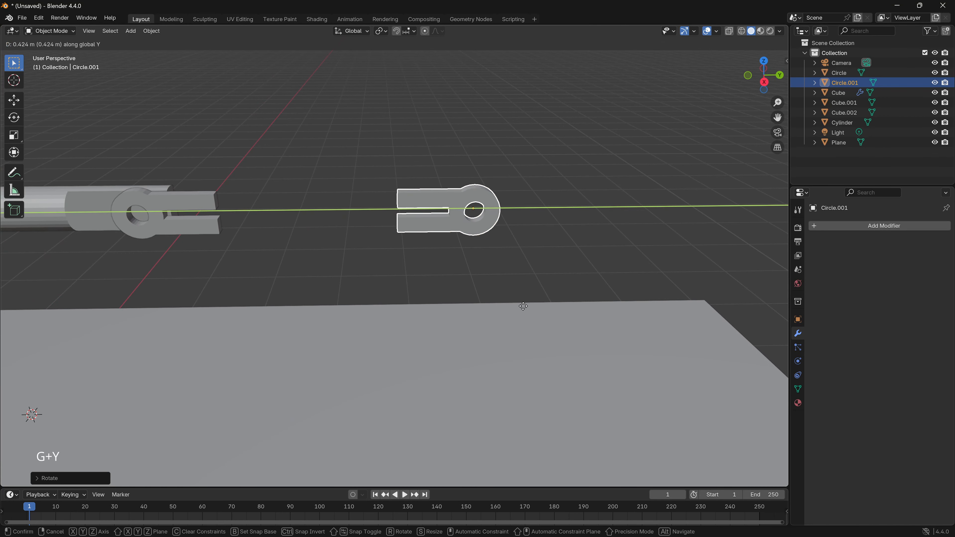
pyautogui.click(673, 305)
# - Select the original forked joint on the piston rod and enter Edit Mode
pyautogui.moveTo(673, 306); pyautogui.dragTo(308, 251, button='middle')
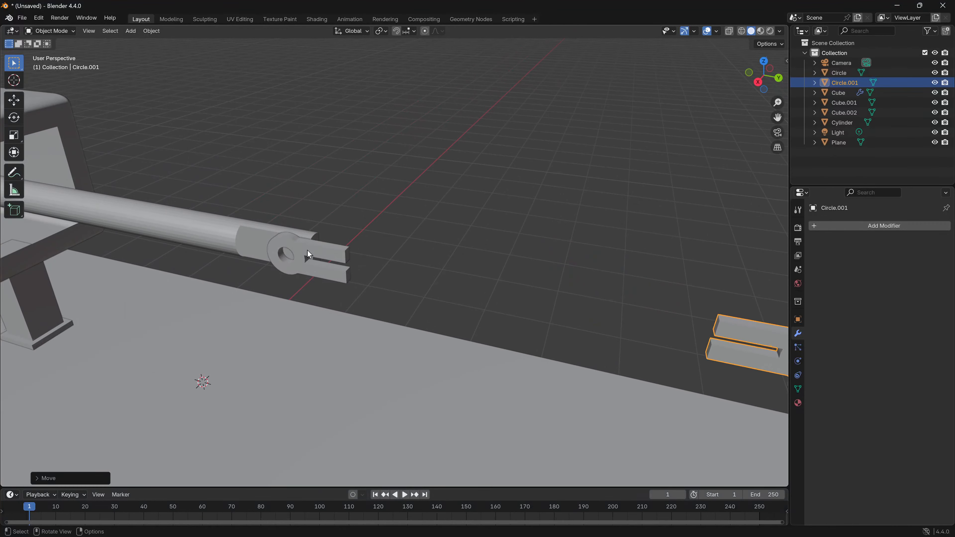
pyautogui.click(307, 251)
pyautogui.scroll(5, 334, 283)
pyautogui.keyDown('shift'); pyautogui.moveTo(310, 283); pyautogui.dragTo(344, 248, button='middle'); pyautogui.keyUp('shift')
pyautogui.scroll(4, 418, 350)
pyautogui.scroll(-2, 324, 275)
pyautogui.press('Tab')
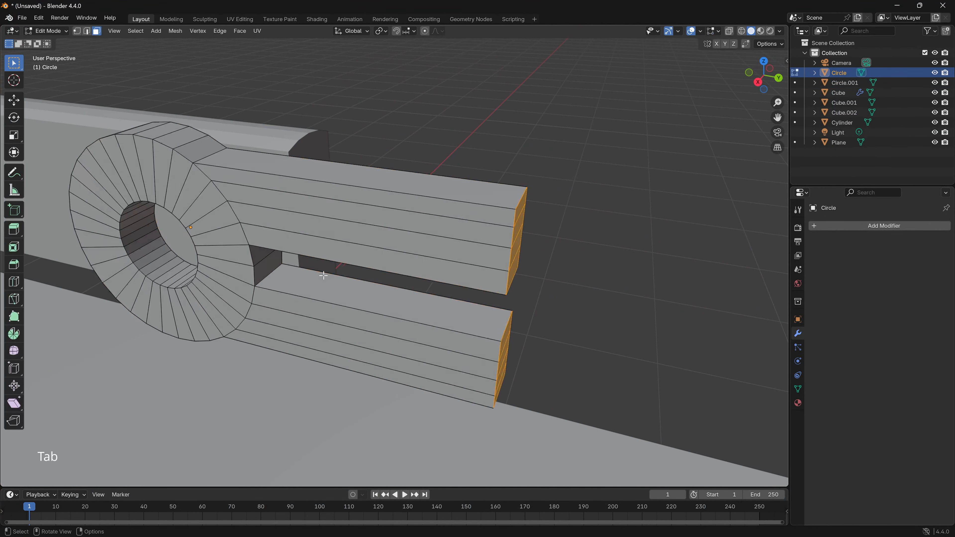
# - Select the ring hole's edge loop on the side facing away from the rod and extrude it very slightly outward along X
pyautogui.moveTo(343, 295); pyautogui.dragTo(173, 135, button='middle')
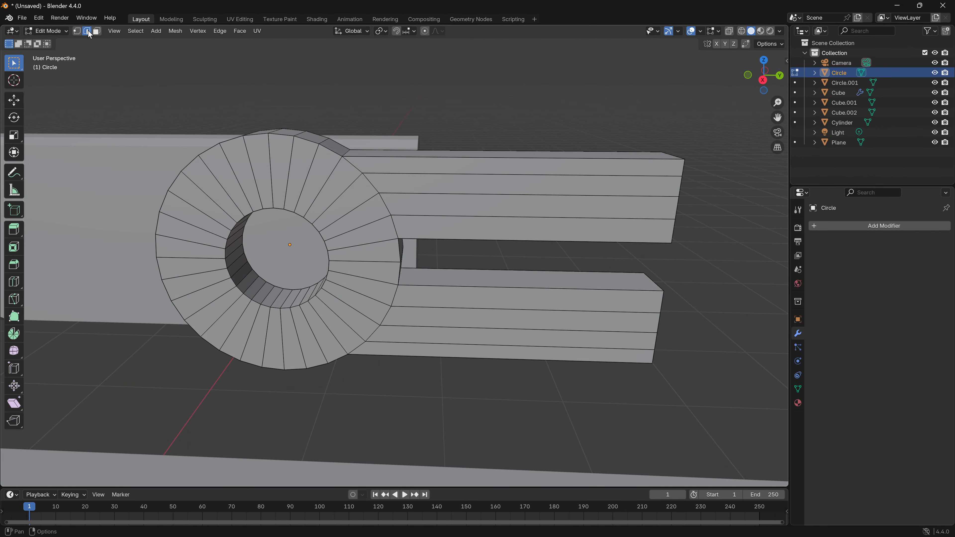
pyautogui.scroll(6, 286, 222)
pyautogui.keyDown('shift'); pyautogui.moveTo(280, 228); pyautogui.dragTo(433, 265, button='middle'); pyautogui.keyUp('shift')
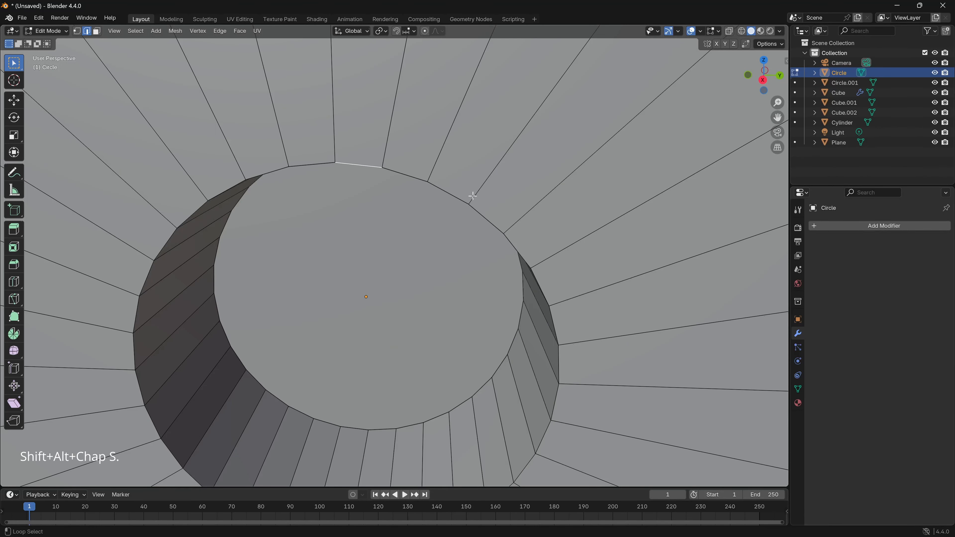
pyautogui.keyDown('alt'); pyautogui.click(454, 196); pyautogui.keyUp('alt')
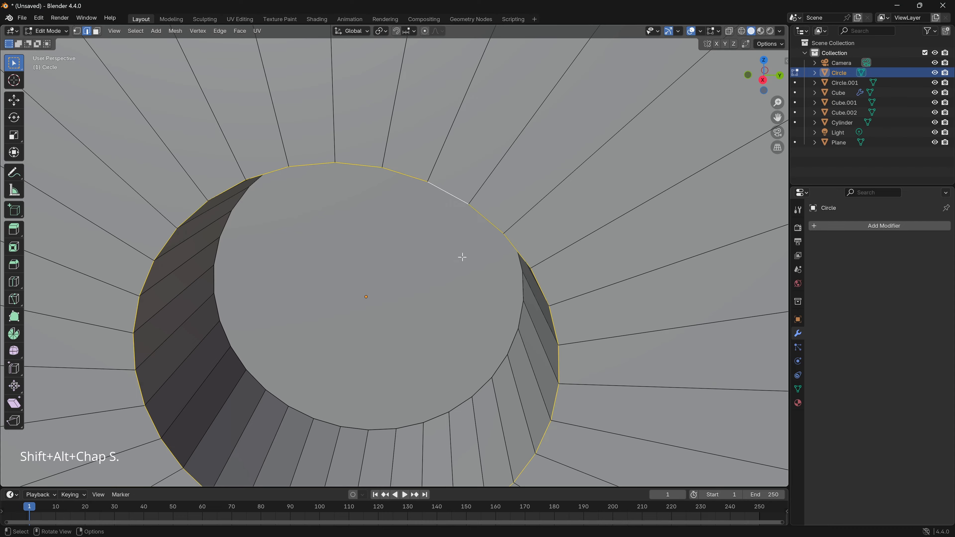
pyautogui.scroll(-6, 448, 267)
pyautogui.scroll(-4, 400, 274)
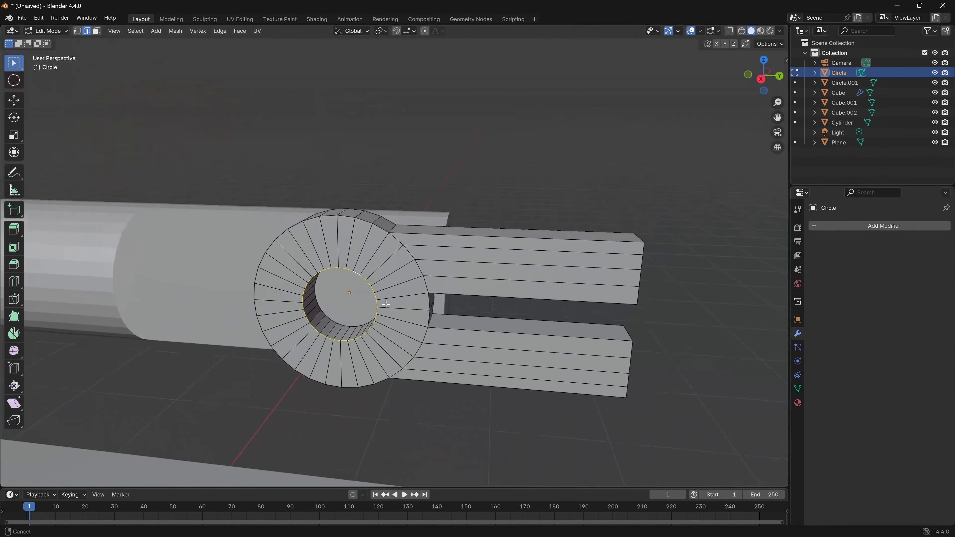
pyautogui.moveTo(385, 301); pyautogui.dragTo(286, 307, button='middle')
pyautogui.click(772, 80)
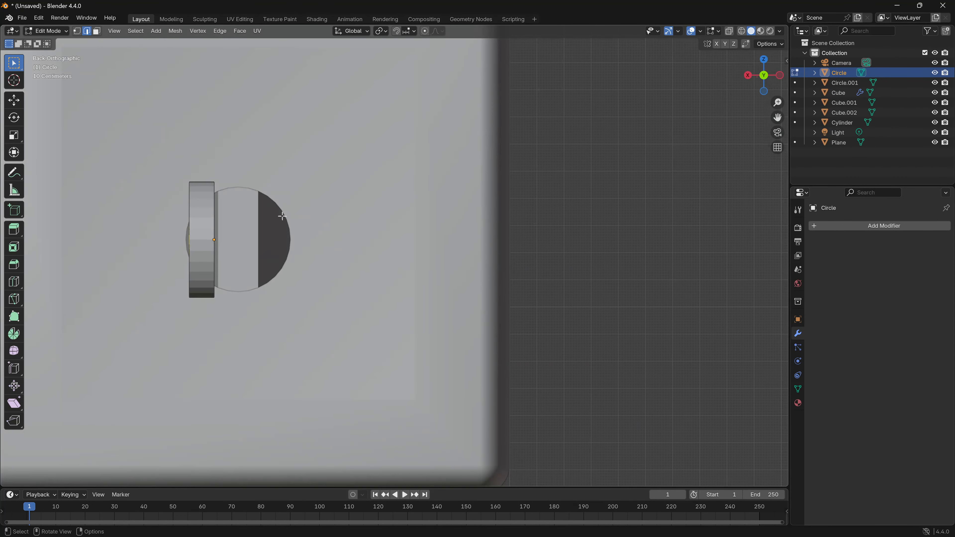
pyautogui.keyDown('shift'); pyautogui.moveTo(280, 217); pyautogui.dragTo(386, 235, button='middle'); pyautogui.keyUp('shift')
pyautogui.scroll(5, 316, 269)
pyautogui.keyDown('shift'); pyautogui.moveTo(315, 268); pyautogui.dragTo(510, 274, button='middle'); pyautogui.keyUp('shift')
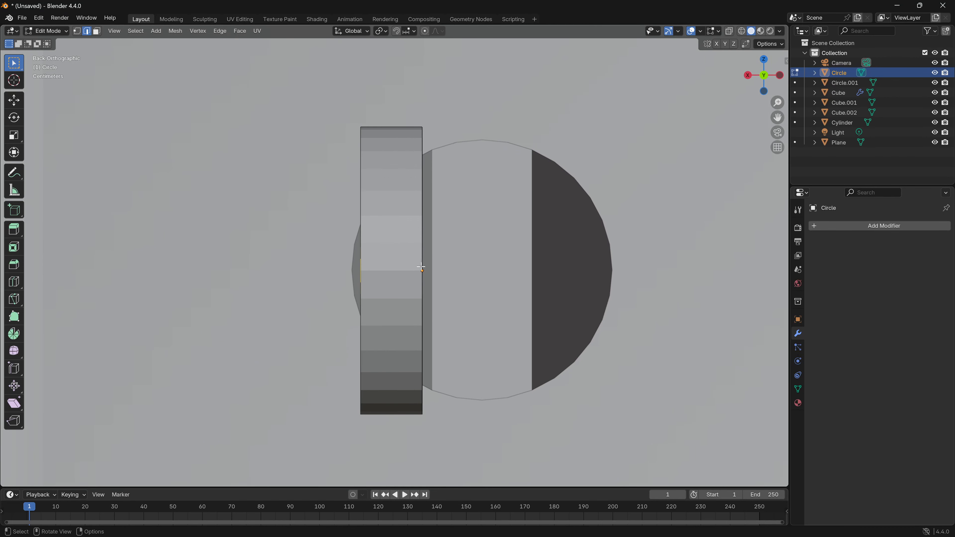
pyautogui.press('e')
pyautogui.press('x')
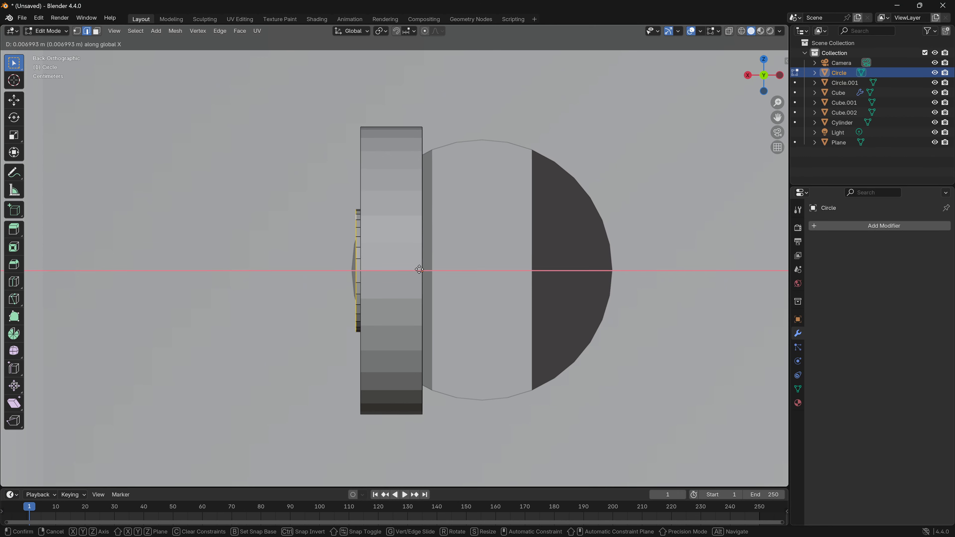
pyautogui.click(422, 269)
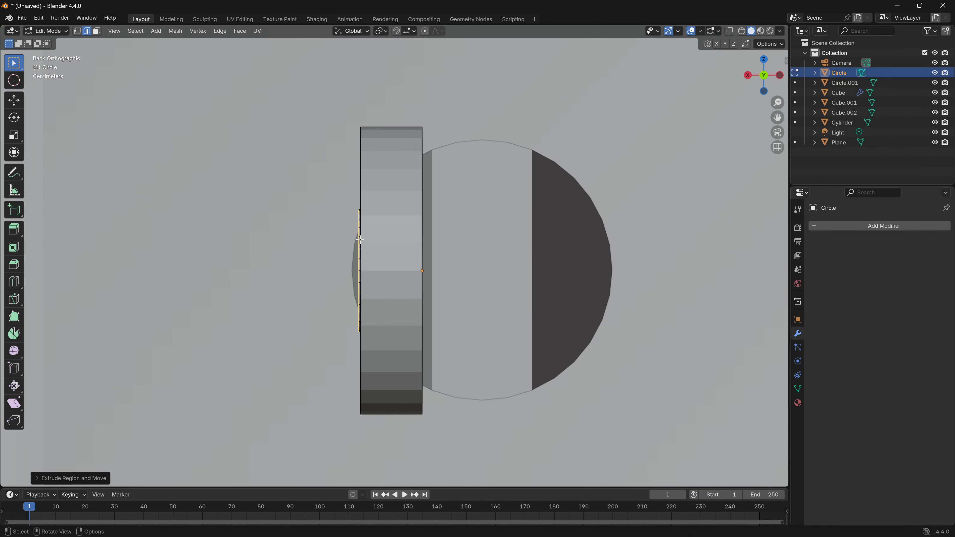
# - Try extruding the hole's edge loop and scaling it up by about 1.6, and undo that extrusion
pyautogui.press('g')
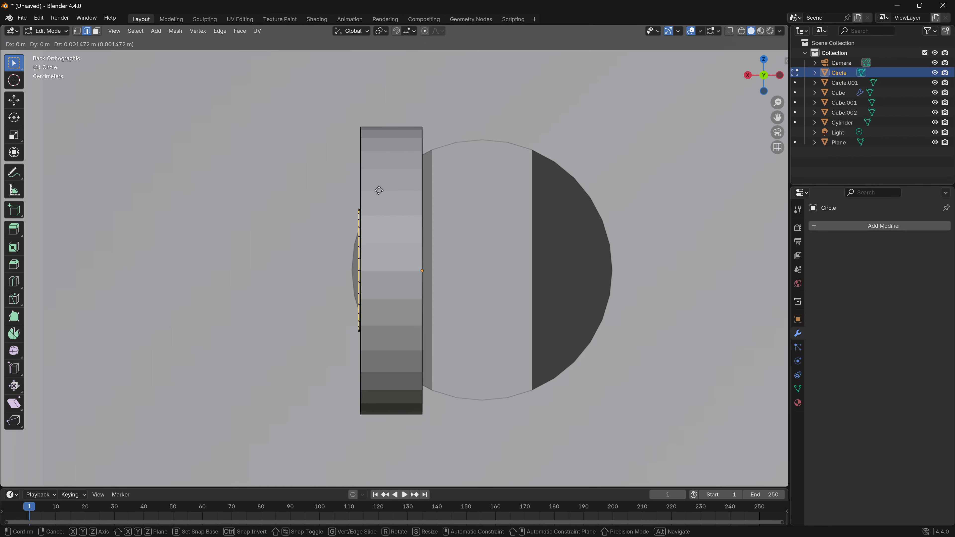
pyautogui.press('e')
pyautogui.press('s')
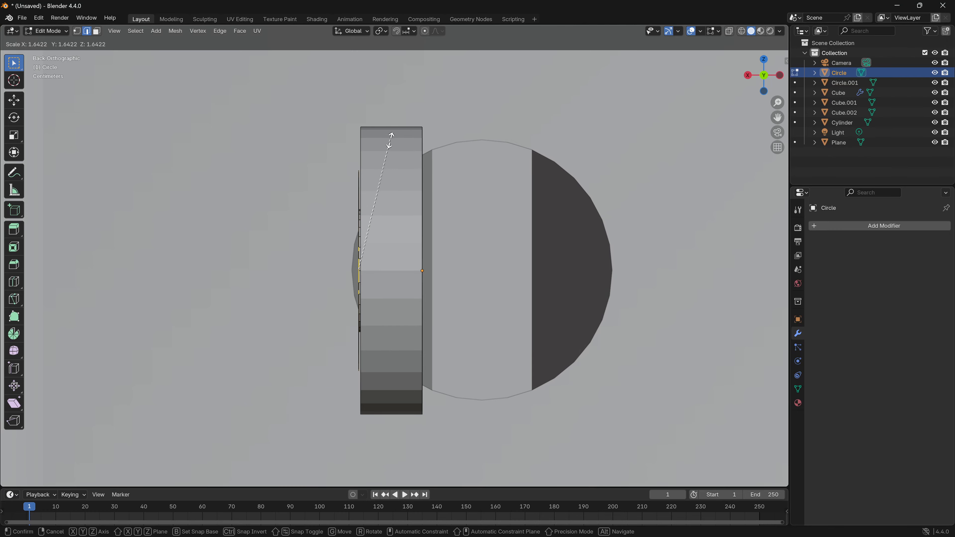
pyautogui.click(391, 136)
pyautogui.moveTo(391, 136); pyautogui.dragTo(621, 144, button='middle')
pyautogui.moveTo(766, 81); pyautogui.dragTo(766, 98)
pyautogui.click(772, 77)
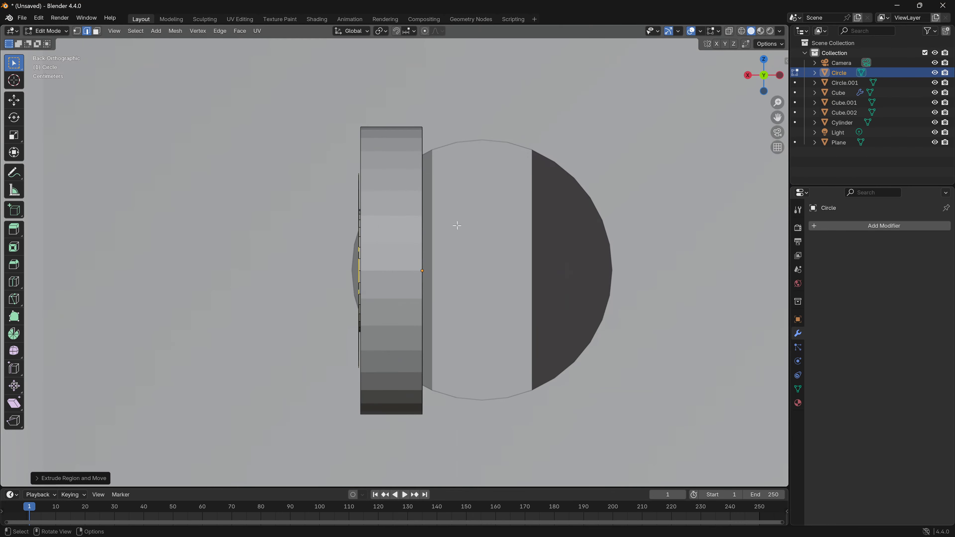
pyautogui.hotkey('ctrl', 'z')
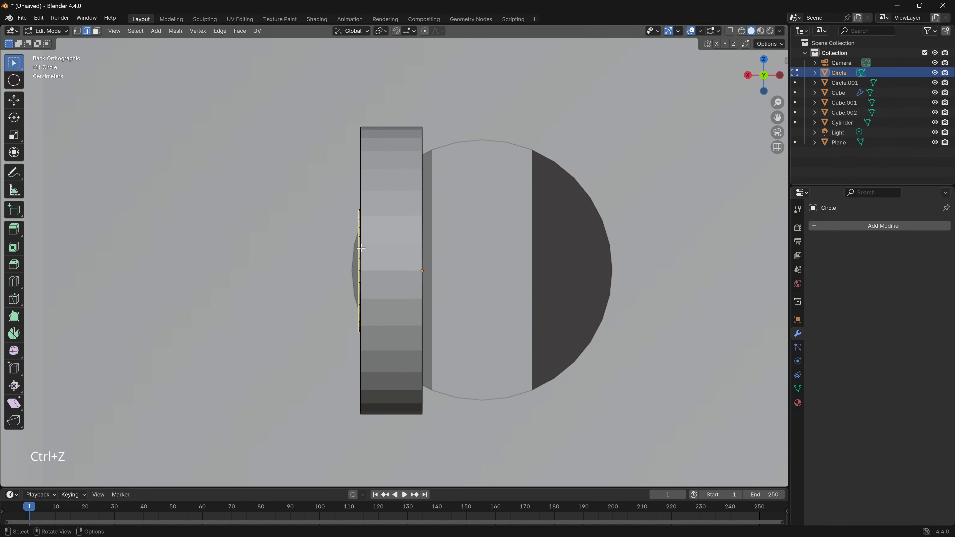
# - Extrude the edge loop again and scale it outward into a flat ring slightly smaller than the joint's outer rim
pyautogui.press('s')
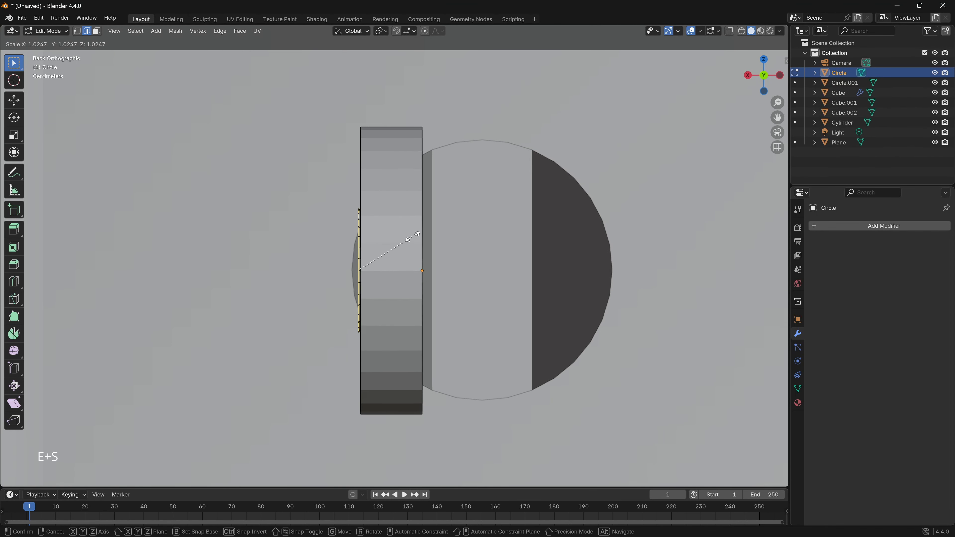
pyautogui.click(434, 180)
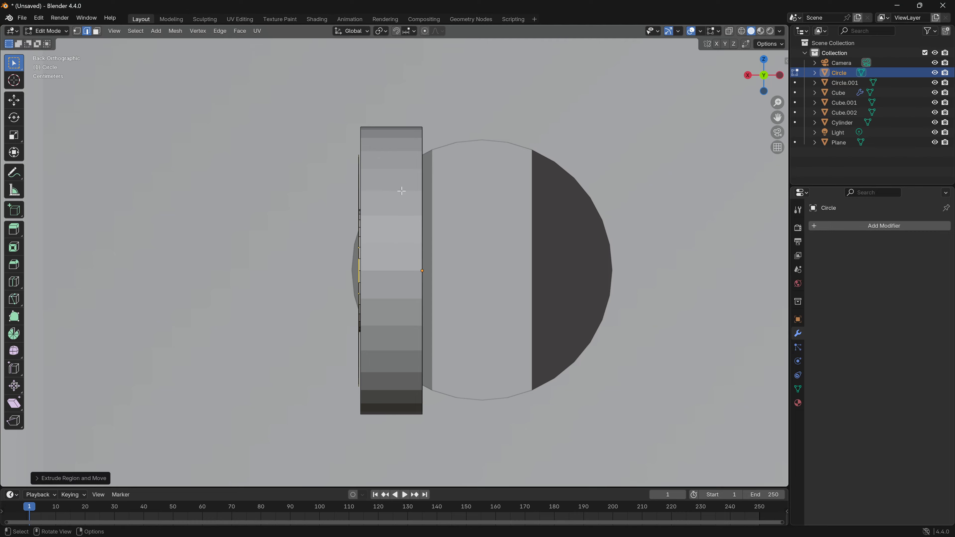
pyautogui.moveTo(434, 180); pyautogui.dragTo(181, 101, button='middle')
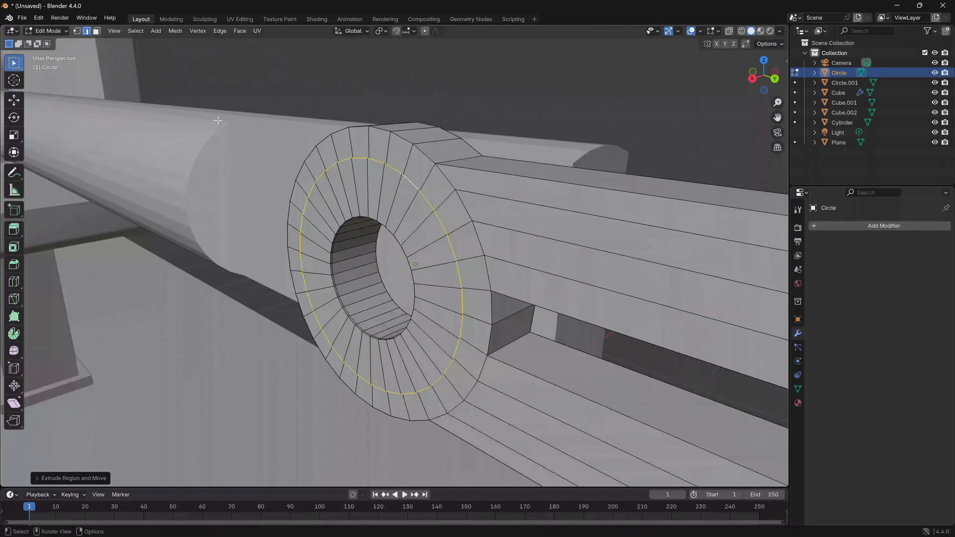
# - Select the whole loop of flat ring faces around the hole and extrude it about 0.031 m outward along X
pyautogui.press('3')
pyautogui.keyDown('shift'); pyautogui.click(378, 196); pyautogui.keyUp('shift')
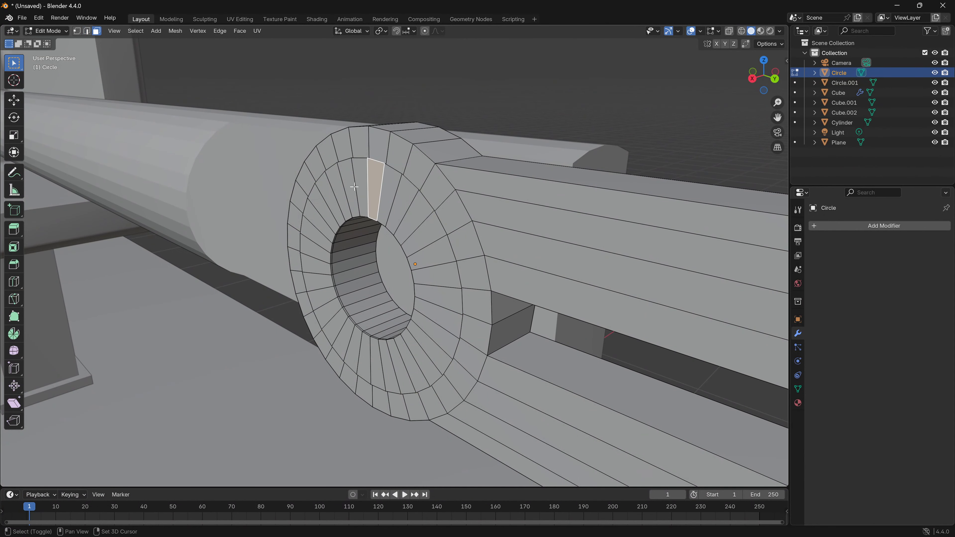
pyautogui.moveTo(355, 187); pyautogui.dragTo(315, 174, button='middle')
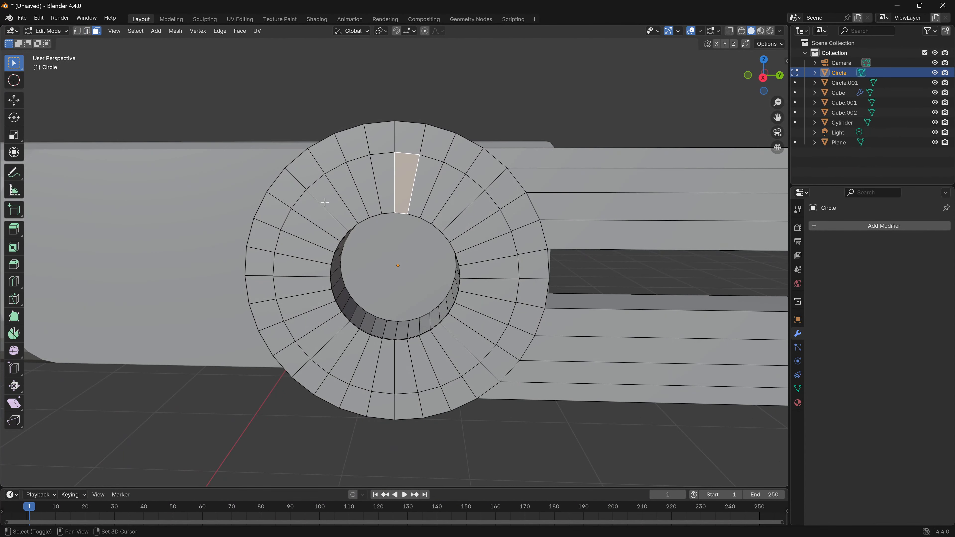
pyautogui.keyDown('shift'); pyautogui.moveTo(425, 187); pyautogui.dragTo(455, 212); pyautogui.keyUp('shift')
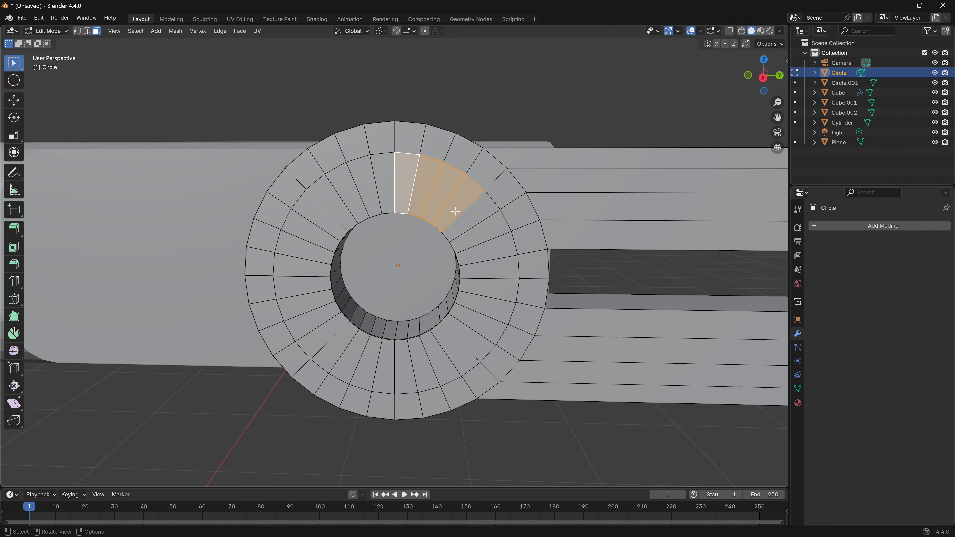
pyautogui.keyDown('alt'); pyautogui.keyDown('shift'); pyautogui.click(468, 222); pyautogui.keyUp('shift'); pyautogui.keyUp('alt')
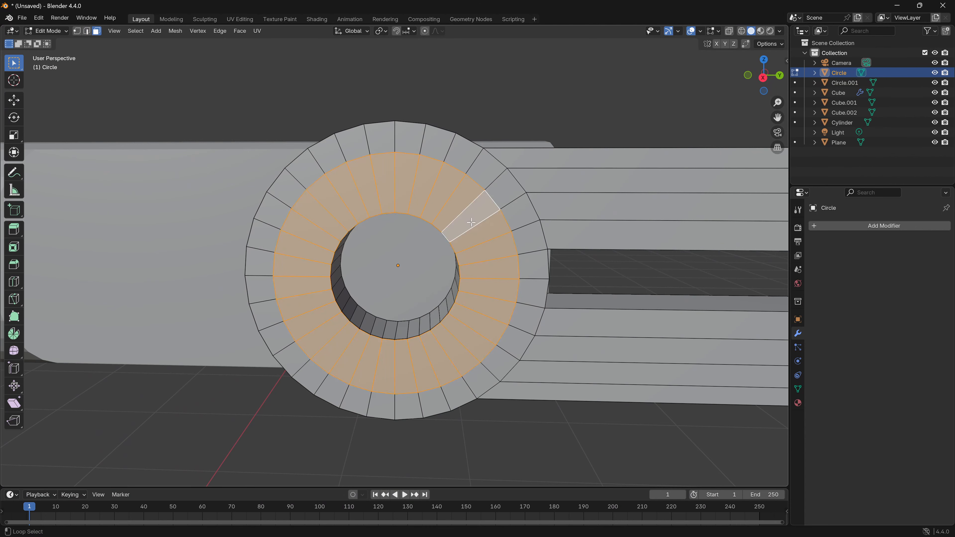
pyautogui.moveTo(474, 255); pyautogui.dragTo(352, 322, button='middle')
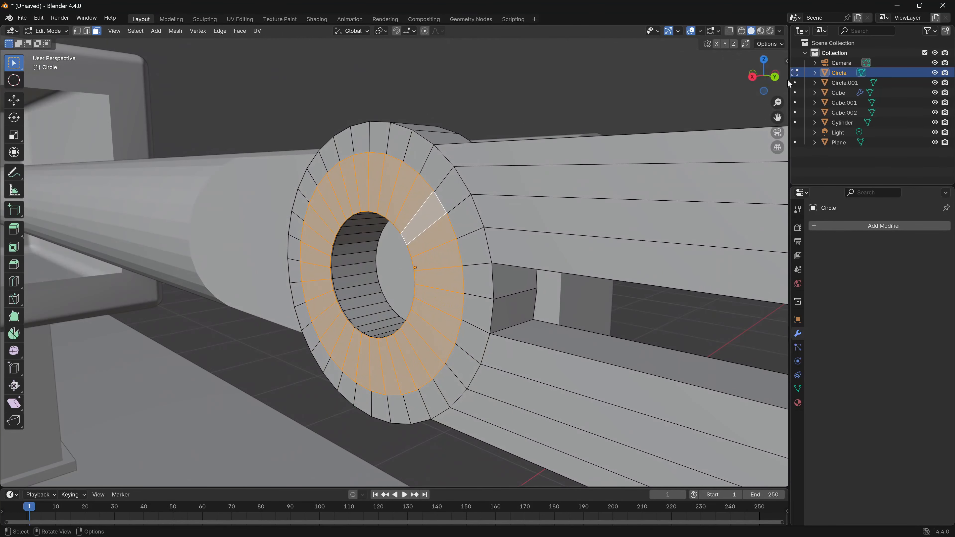
pyautogui.click(777, 78)
pyautogui.scroll(2, 361, 275)
pyautogui.keyDown('shift'); pyautogui.moveTo(360, 276); pyautogui.dragTo(408, 274, button='middle'); pyautogui.keyUp('shift')
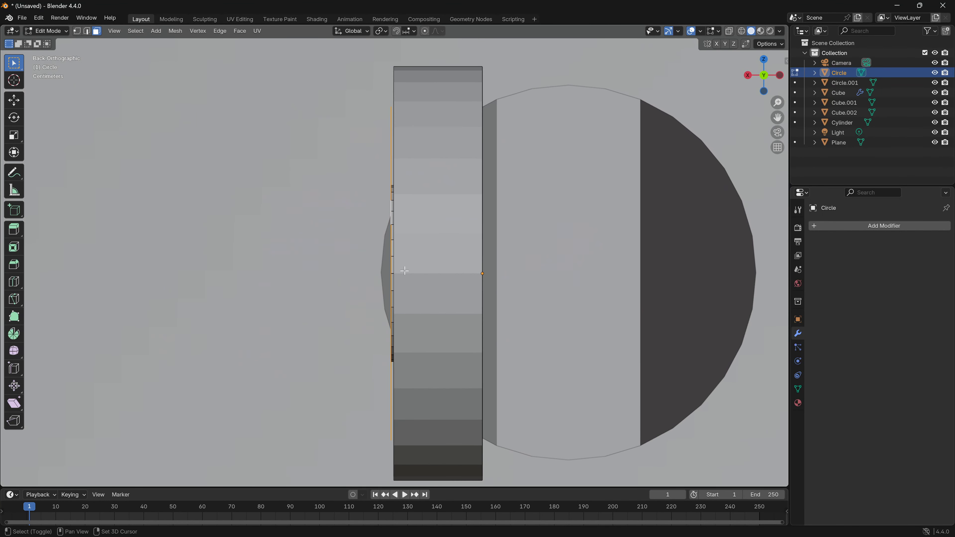
pyautogui.press('g')
pyautogui.press('x')
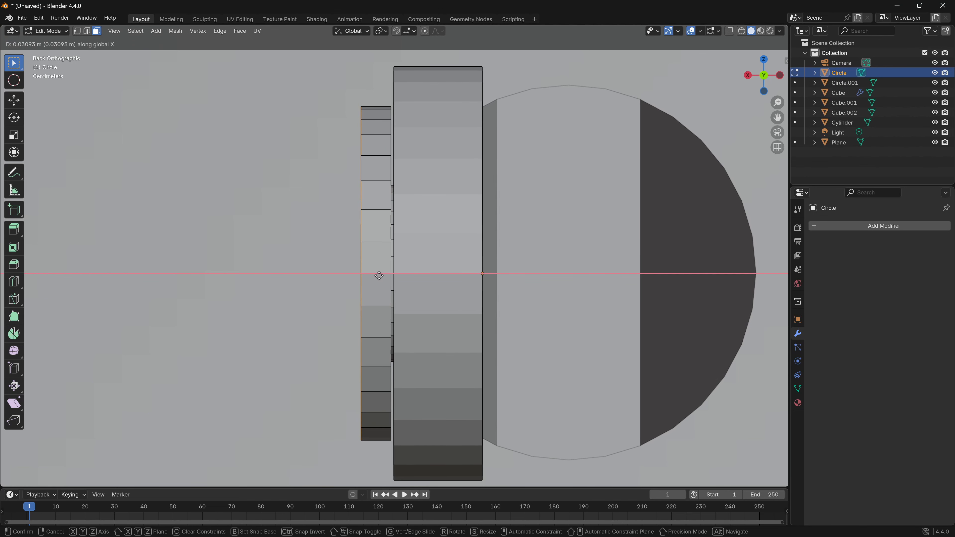
pyautogui.click(379, 276)
# - Fill the hole's outermost edge loop with a face and move that face about 0.02 m outward along X
pyautogui.moveTo(335, 271); pyautogui.dragTo(378, 263, button='middle')
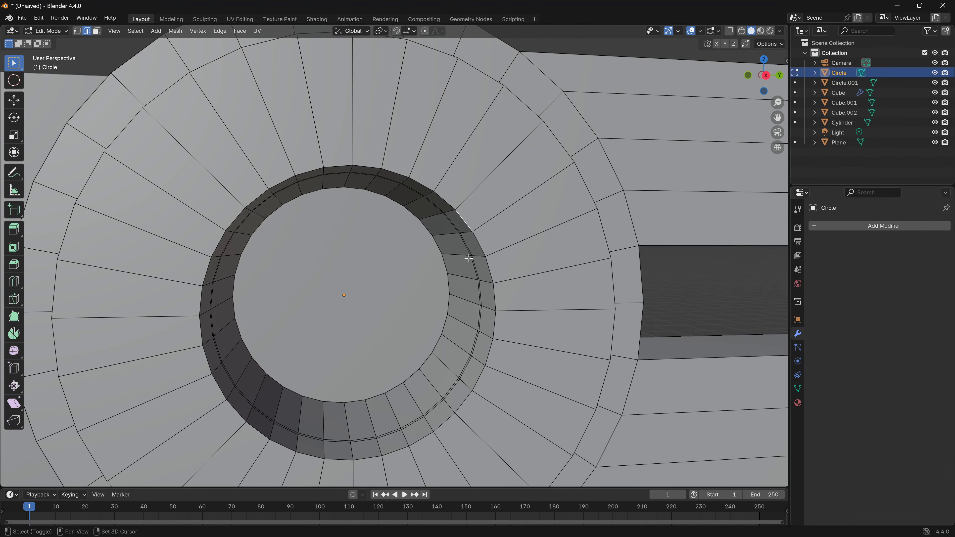
pyautogui.keyDown('alt'); pyautogui.click(482, 246); pyautogui.keyUp('alt')
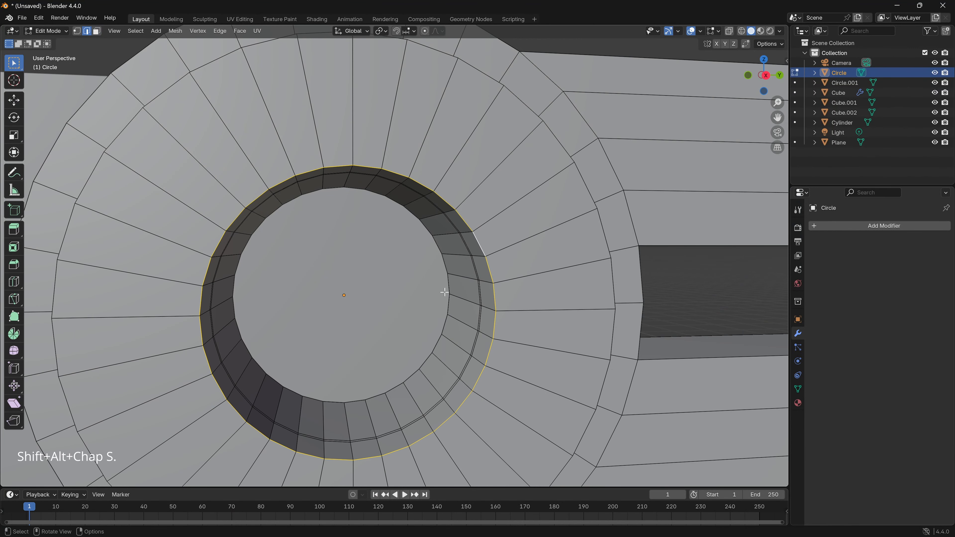
pyautogui.press('f')
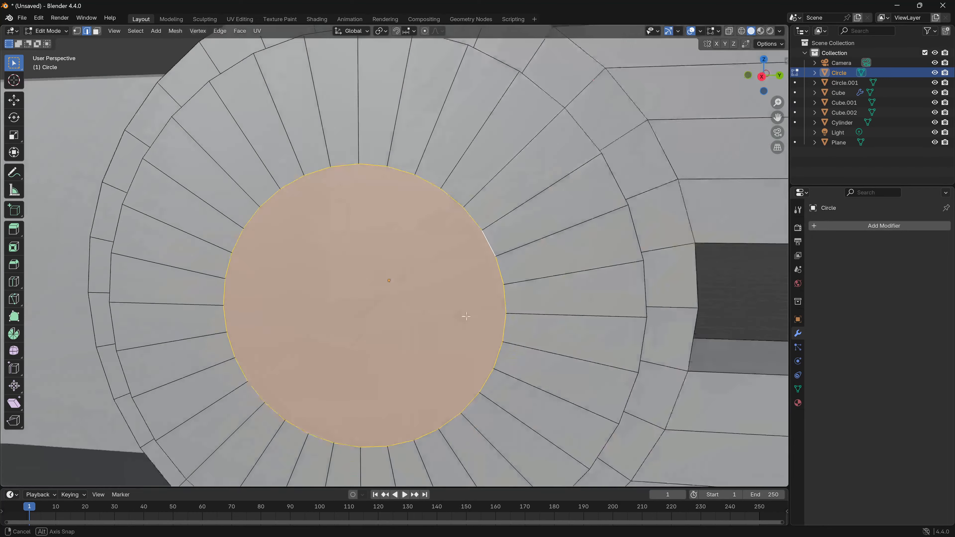
pyautogui.moveTo(425, 301); pyautogui.dragTo(439, 287, button='middle')
pyautogui.press('g')
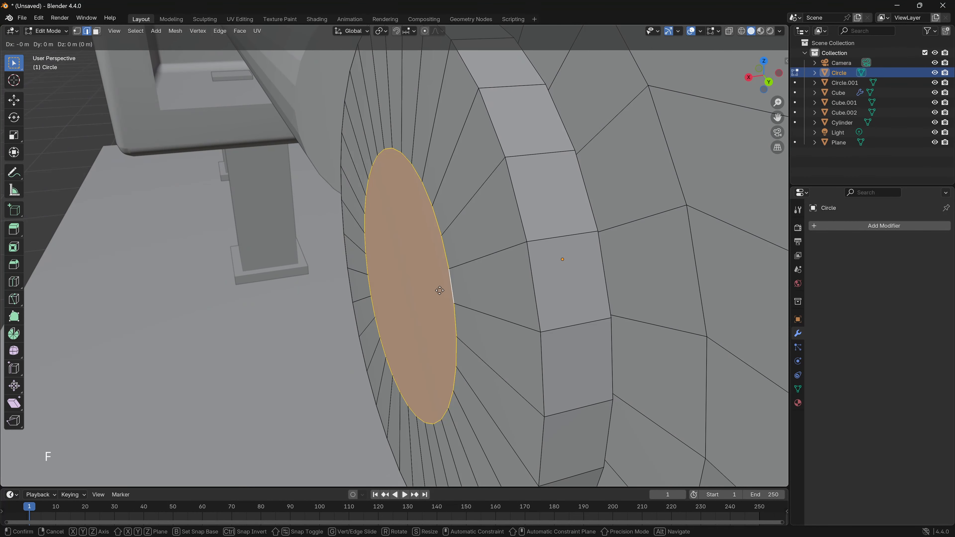
pyautogui.press('x')
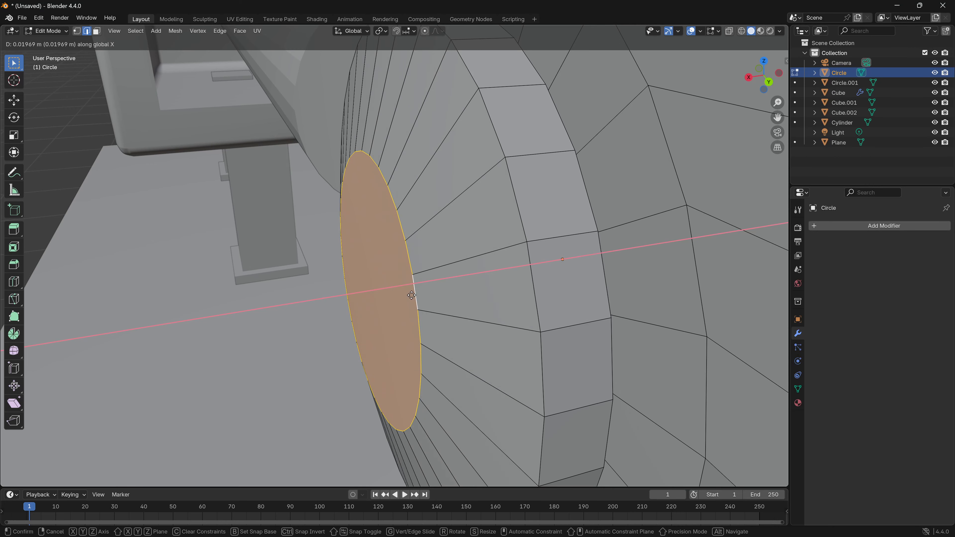
pyautogui.click(411, 295)
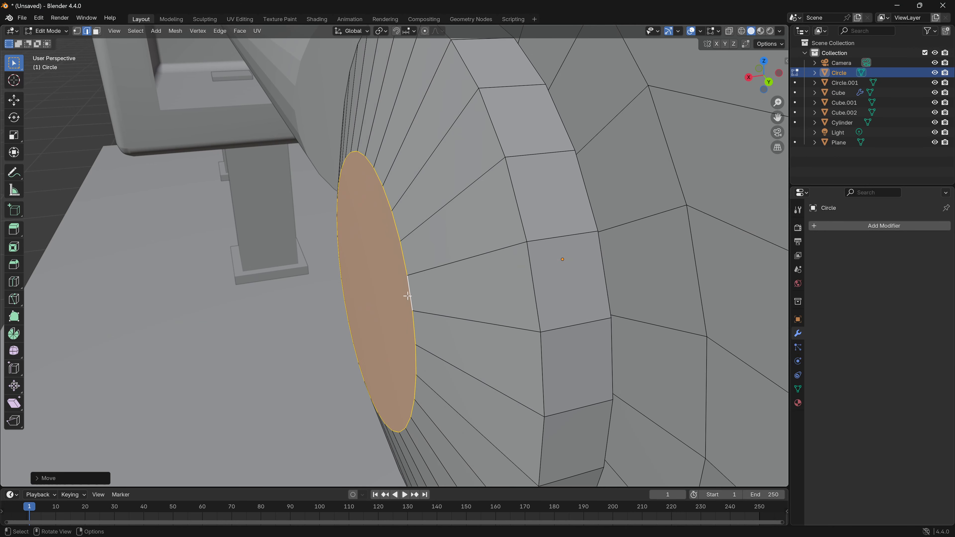
# - Duplicate the capped fork joint in Object Mode and move the copy along X to the opposite side of the piston rod
pyautogui.moveTo(421, 294); pyautogui.dragTo(378, 290, button='middle')
pyautogui.scroll(-7, 399, 259)
pyautogui.scroll(-4, 399, 259)
pyautogui.scroll(5, 378, 290)
pyautogui.keyDown('shift'); pyautogui.moveTo(448, 287); pyautogui.dragTo(406, 292, button='middle'); pyautogui.keyUp('shift')
pyautogui.scroll(2, 377, 306)
pyautogui.press('Tab')
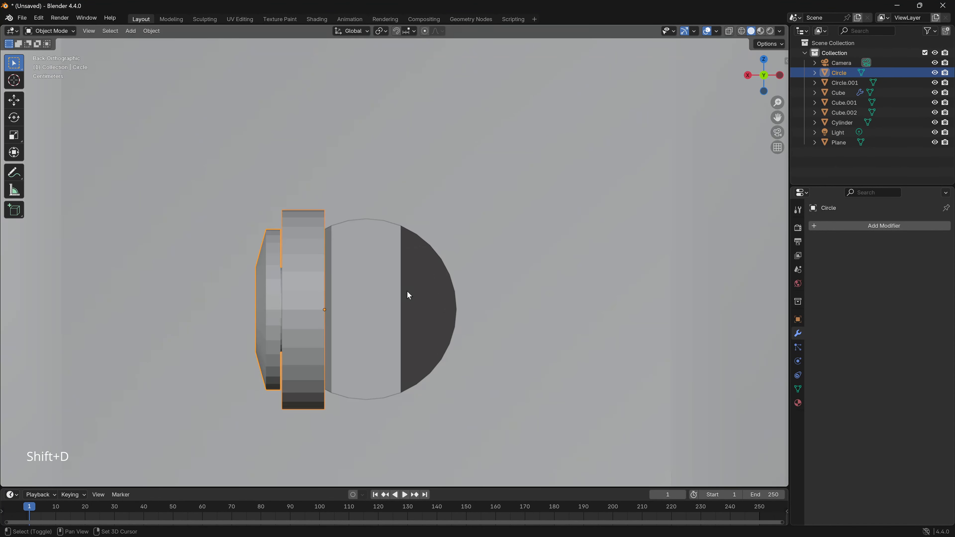
pyautogui.hotkey('shift', 'd')
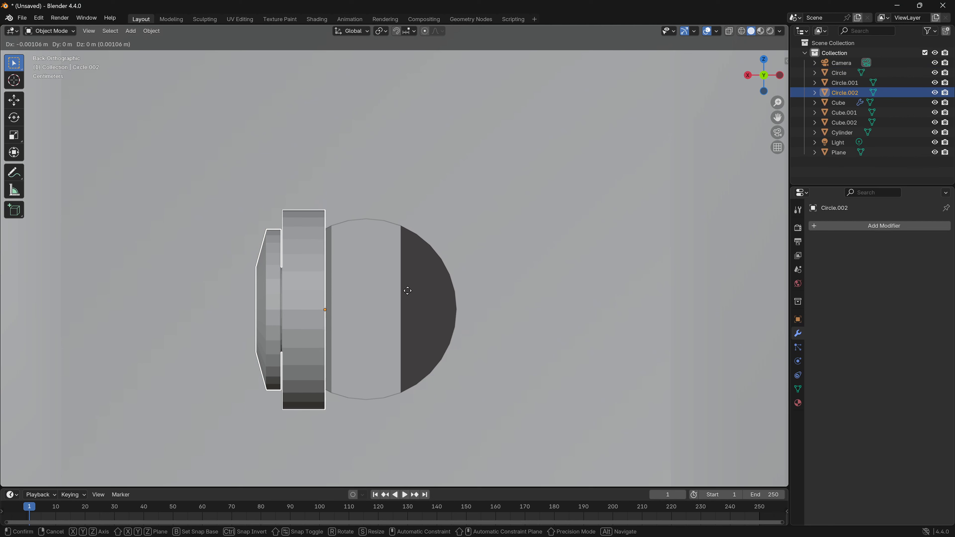
pyautogui.press('x')
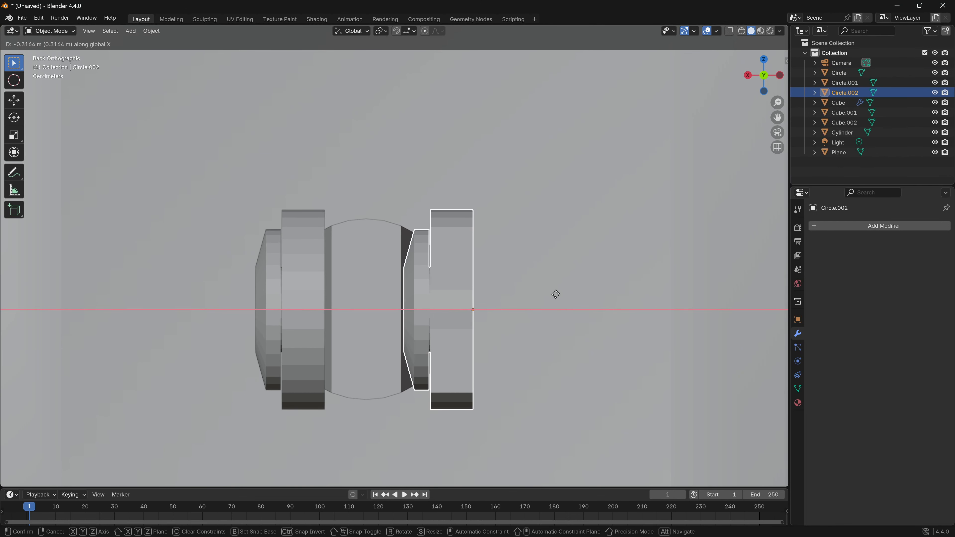
pyautogui.click(519, 297)
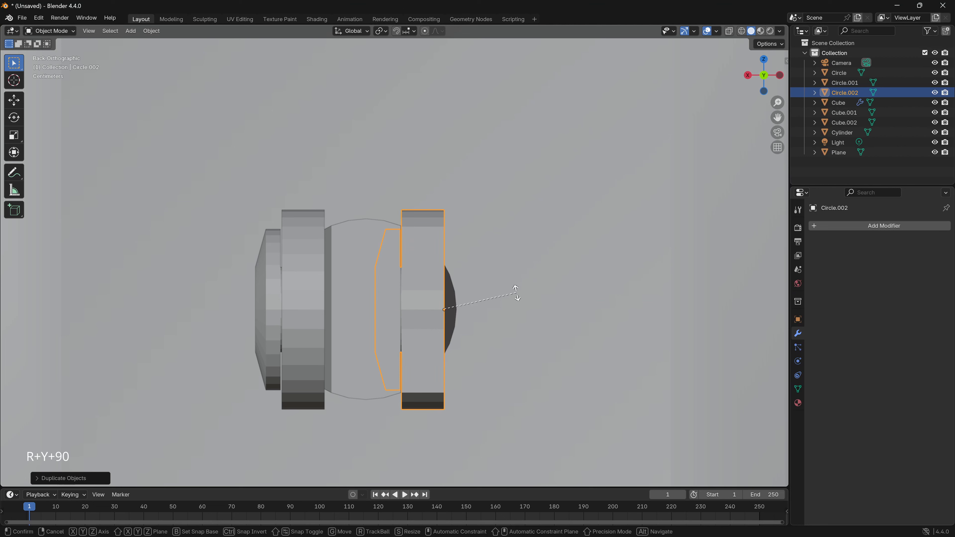
# - Rotate the duplicated joint 180° about Y in two 90° turns so its cap faces outward
pyautogui.press('r')
pyautogui.press('y')
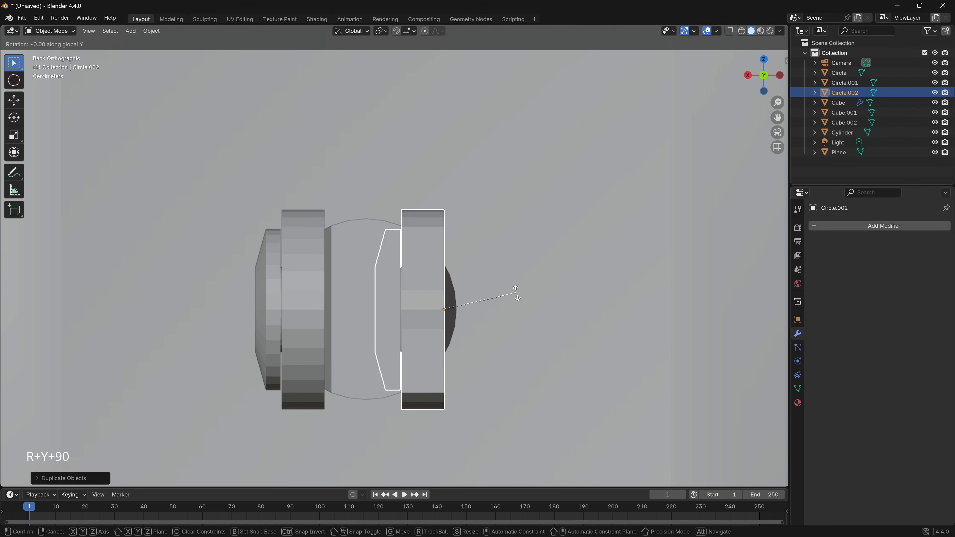
pyautogui.press('9')
pyautogui.press('0')
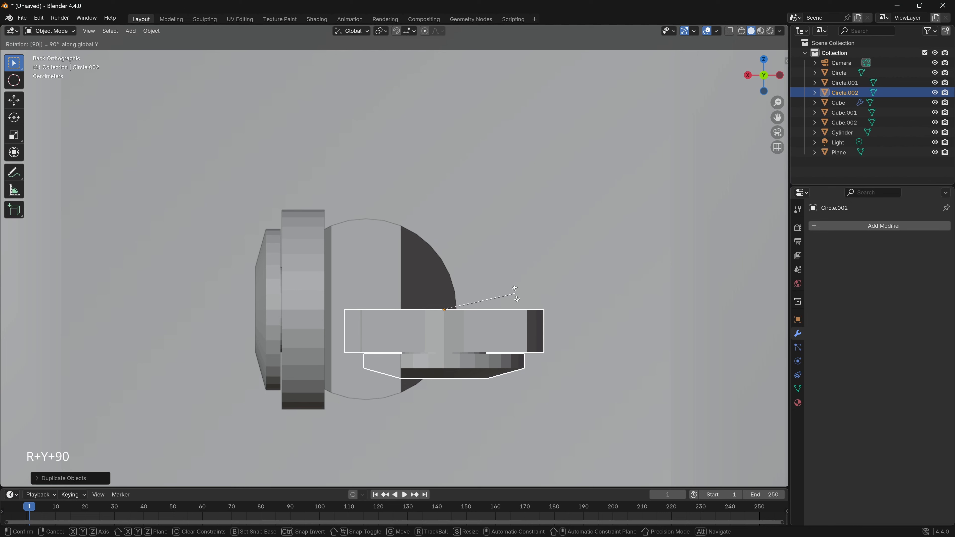
pyautogui.press('Return')
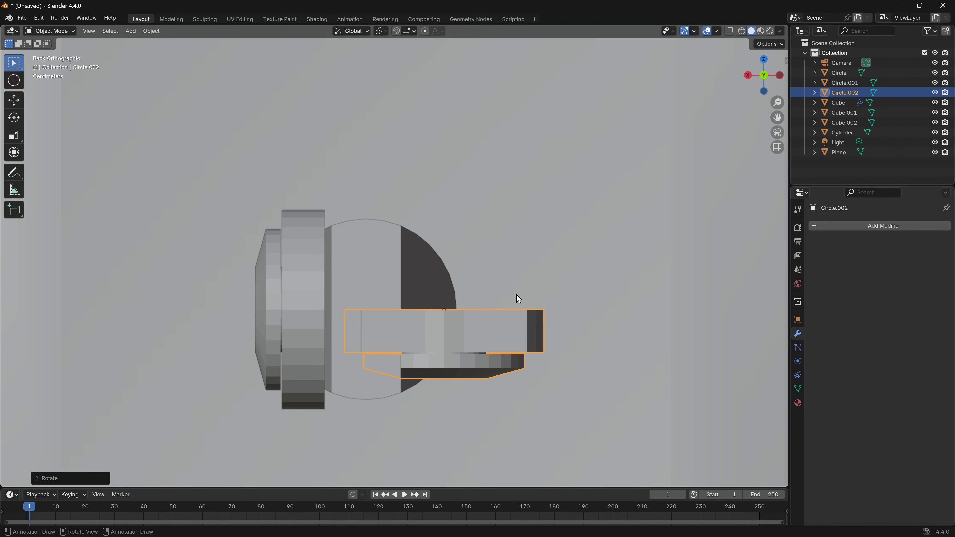
pyautogui.press('r')
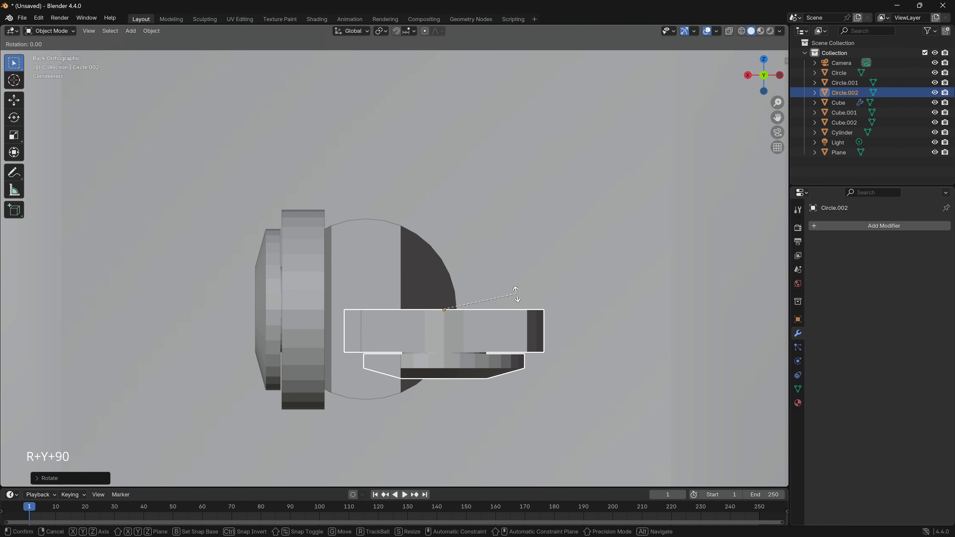
pyautogui.press('y')
pyautogui.press('9')
pyautogui.press('0')
pyautogui.press('Return')
# - Move the duplicated joint about 0.09 m along X until it sits against the side of the piston rod
pyautogui.moveTo(541, 295); pyautogui.dragTo(593, 328, button='middle')
pyautogui.click(766, 77)
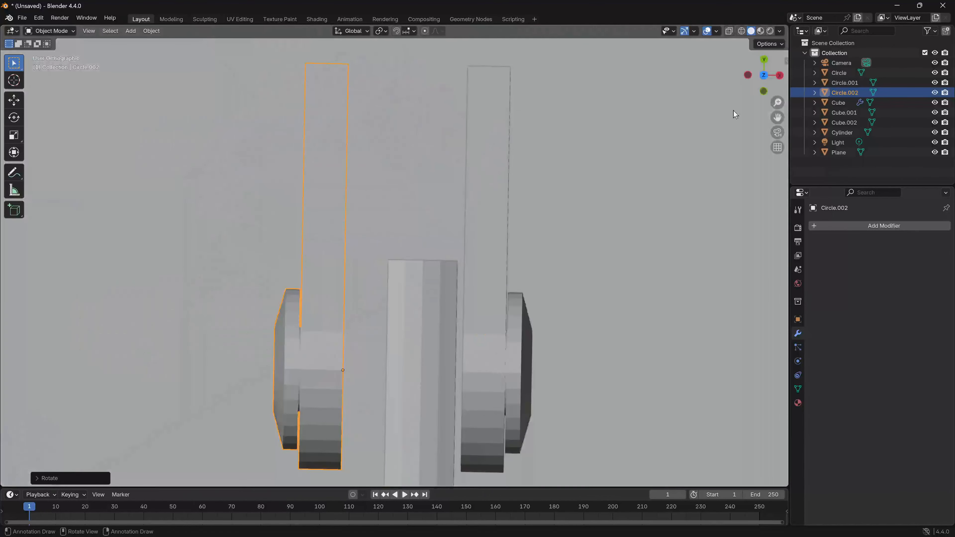
pyautogui.keyDown('shift'); pyautogui.moveTo(451, 301); pyautogui.dragTo(445, 245, button='middle'); pyautogui.keyUp('shift')
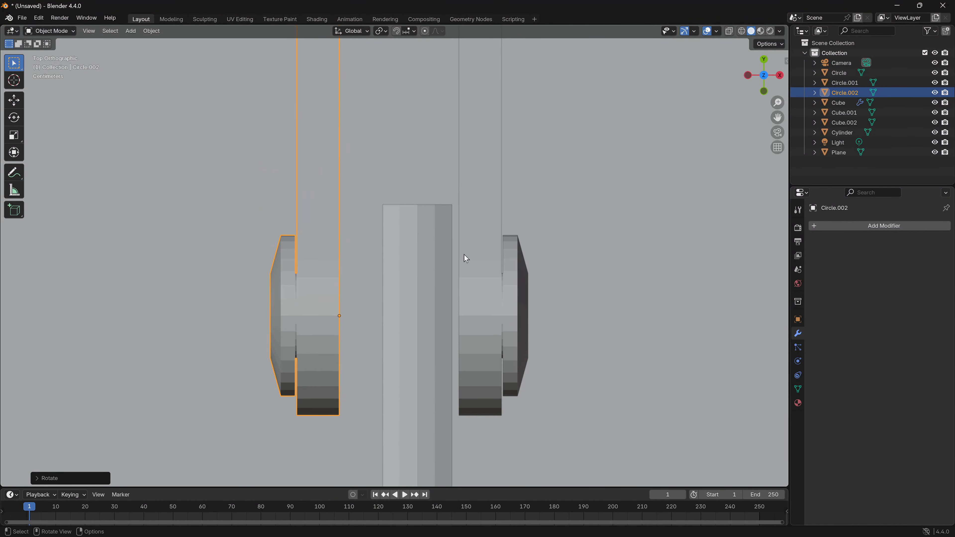
pyautogui.press('g')
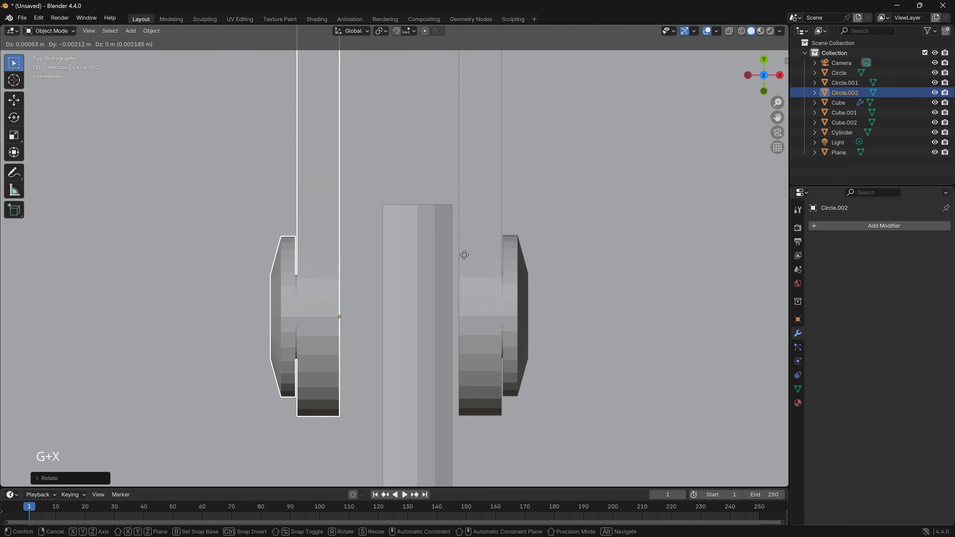
pyautogui.press('x')
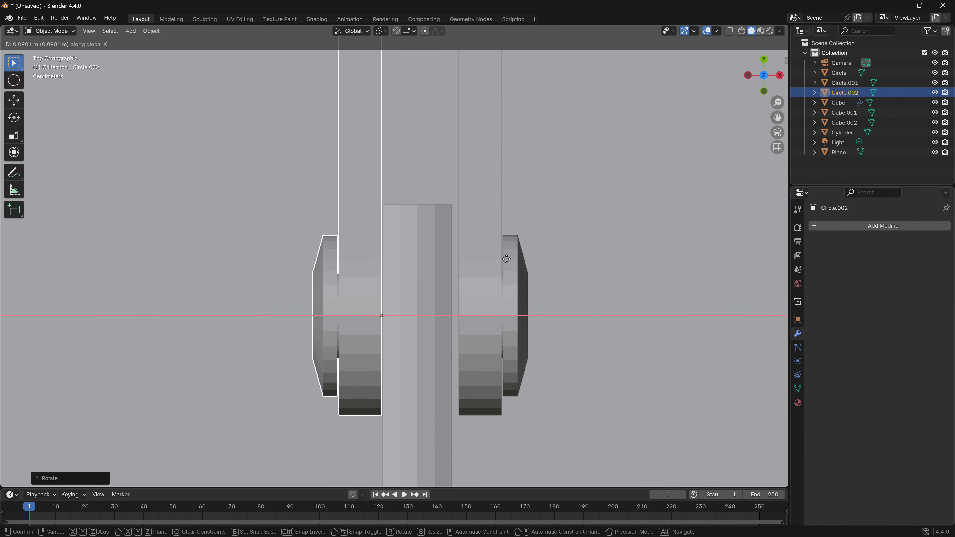
pyautogui.click(506, 259)
# - Move the original capped joint about 0.012 m along negative X against the other side of the piston rod
pyautogui.click(485, 282)
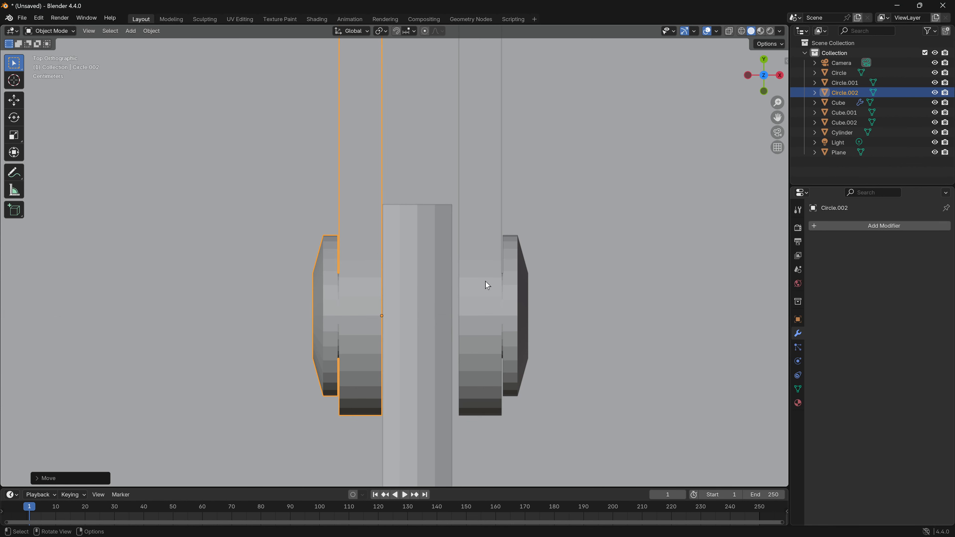
pyautogui.press('g')
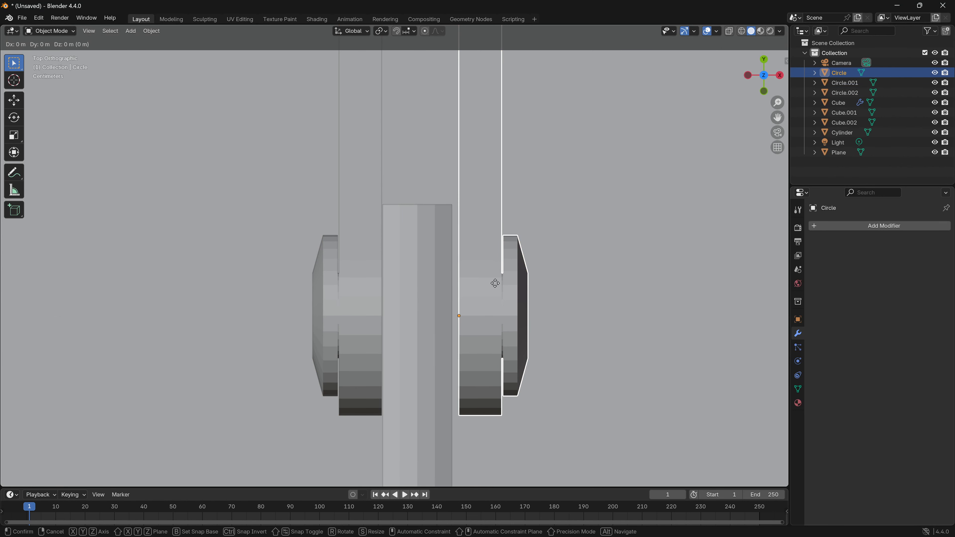
pyautogui.press('x')
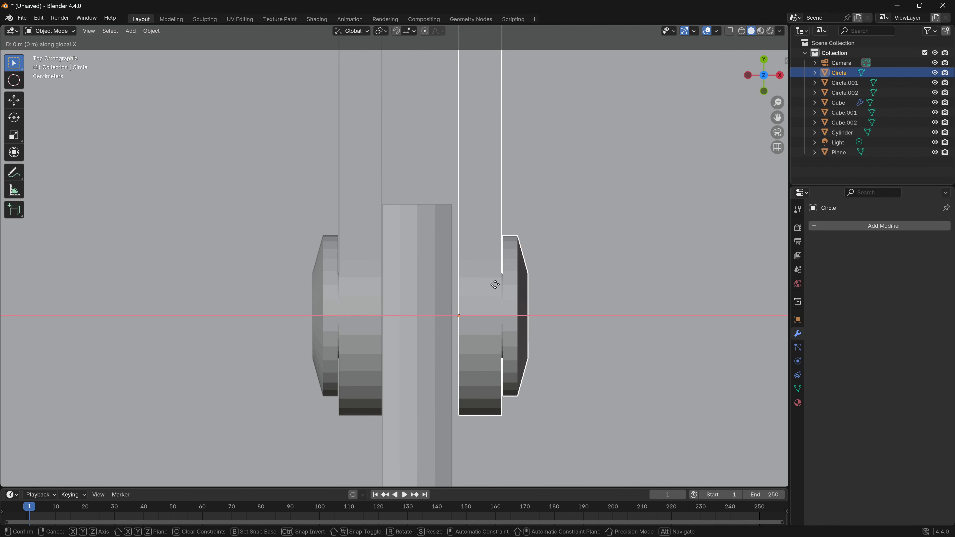
pyautogui.click(439, 284)
# - Try moving the original capped joint about 0.125 m along negative X, and undo that move
pyautogui.moveTo(437, 284); pyautogui.dragTo(444, 262, button='middle')
pyautogui.scroll(-5, 371, 216)
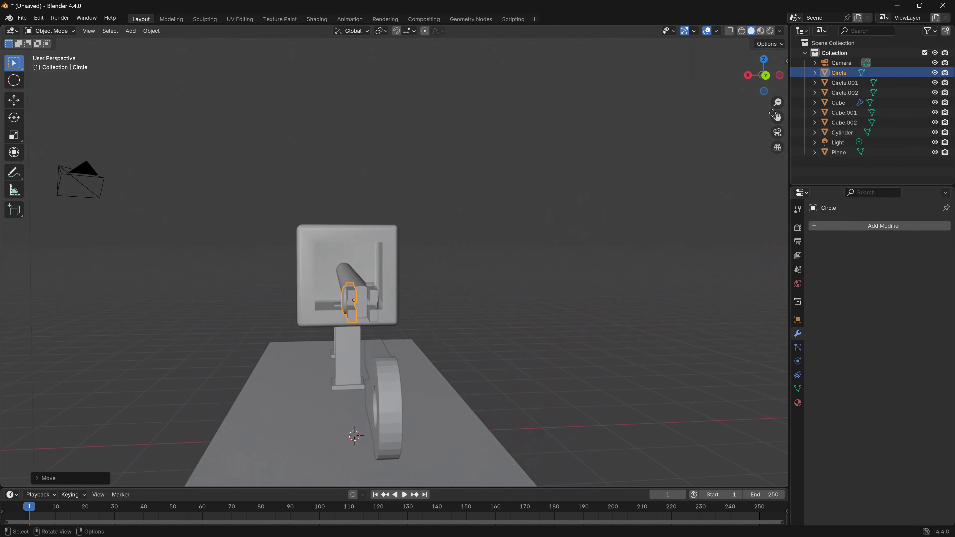
pyautogui.click(765, 78)
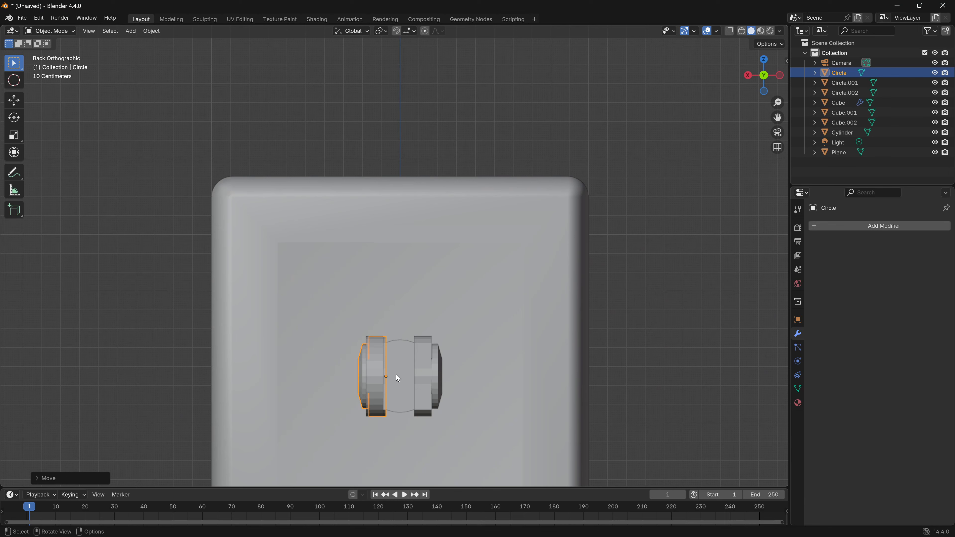
pyautogui.press('g')
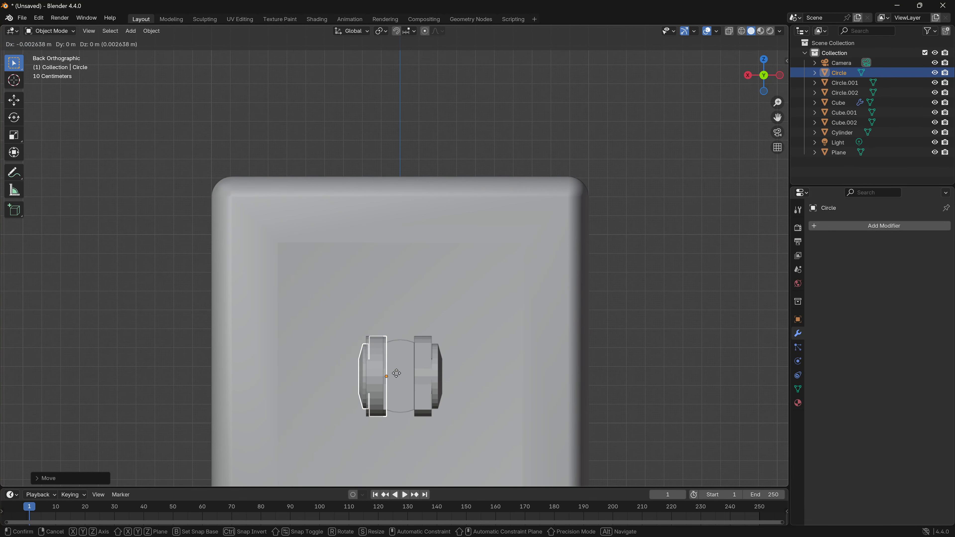
pyautogui.press('x')
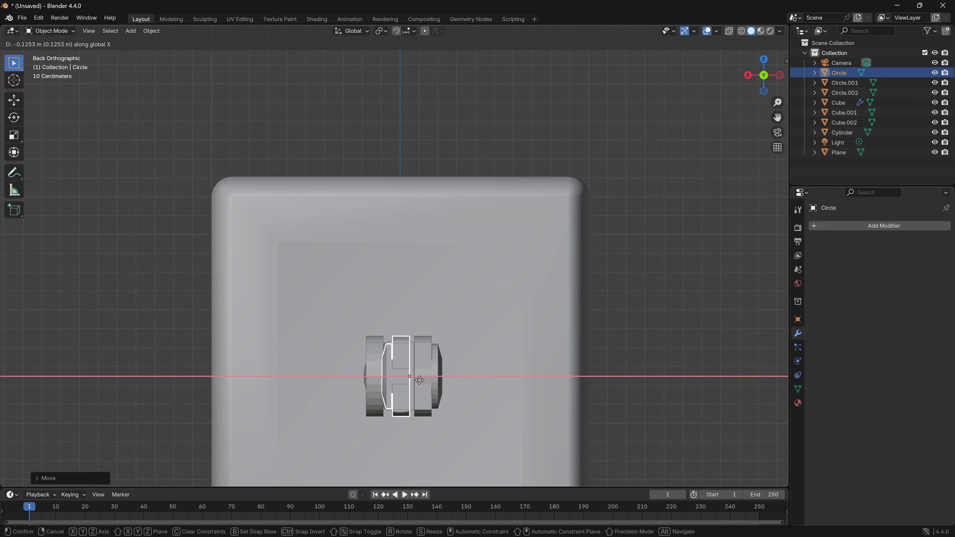
pyautogui.click(420, 380)
pyautogui.moveTo(419, 380); pyautogui.dragTo(434, 399, button='middle')
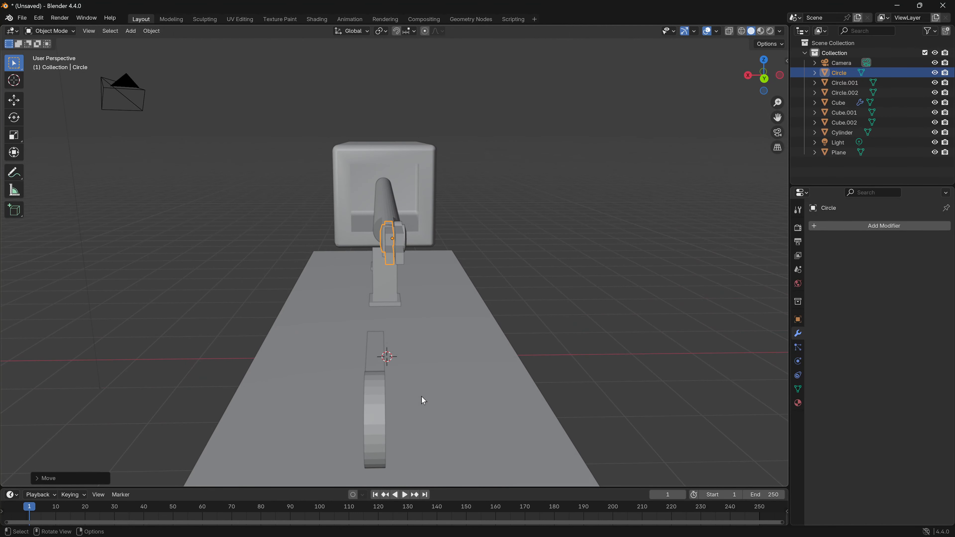
pyautogui.hotkey('ctrl', 'z')
# - Move the separate uncapped fork joint about 0.125 m along negative X to centre it between the two capped joints
pyautogui.click(378, 419)
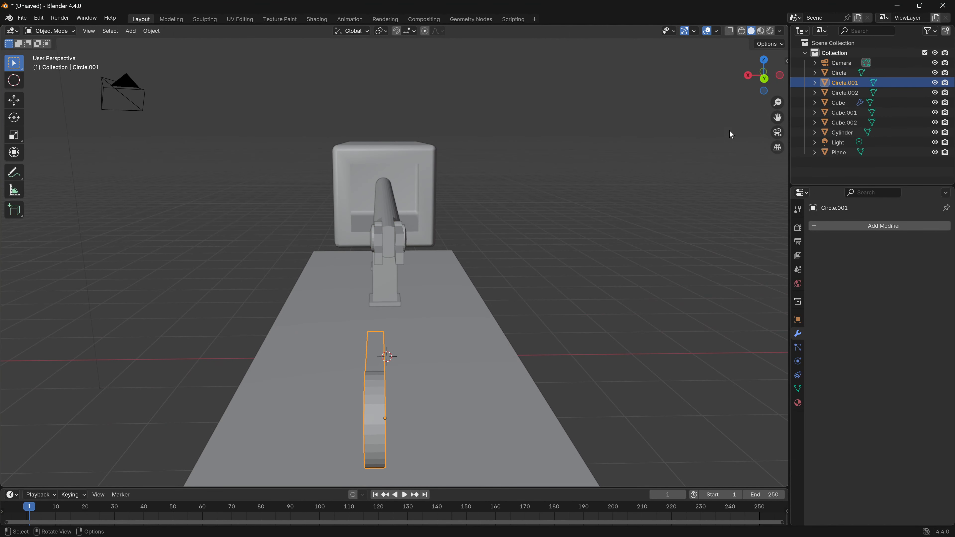
pyautogui.click(764, 78)
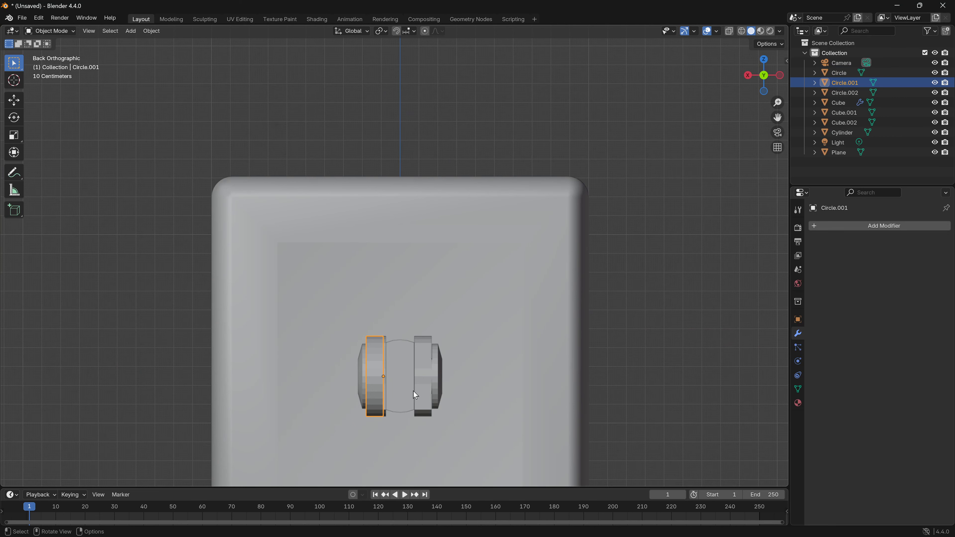
pyautogui.press('g')
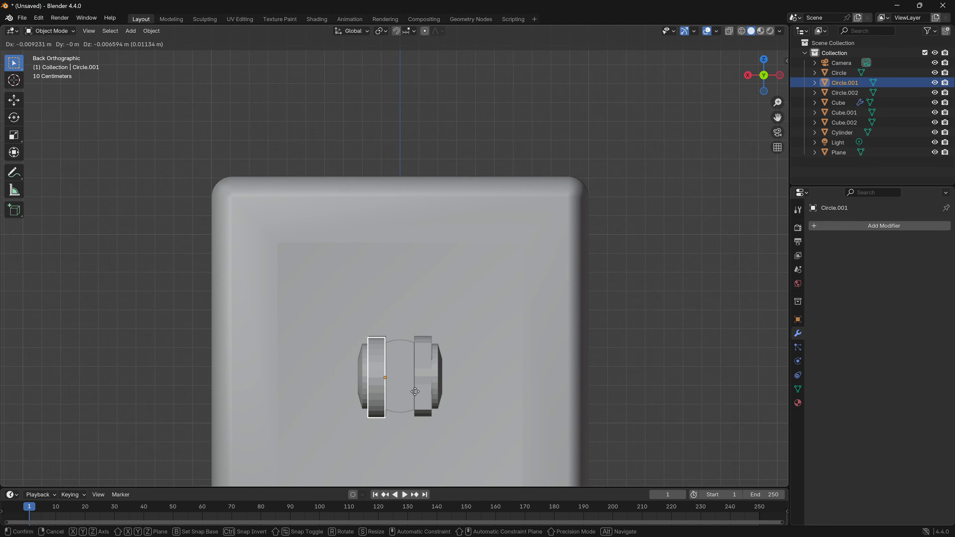
pyautogui.press('x')
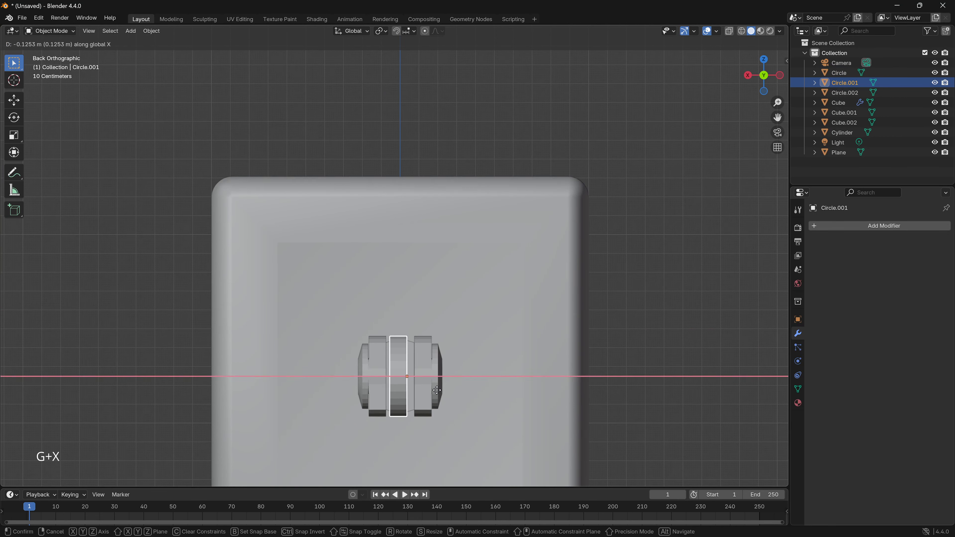
pyautogui.click(438, 391)
# - Extend the uncapped joint's two prong ends about 3 m along negative Y to reach between the capped joints' forks
pyautogui.moveTo(438, 390); pyautogui.dragTo(649, 236, button='middle')
pyautogui.press('Tab')
pyautogui.scroll(-2, 649, 236)
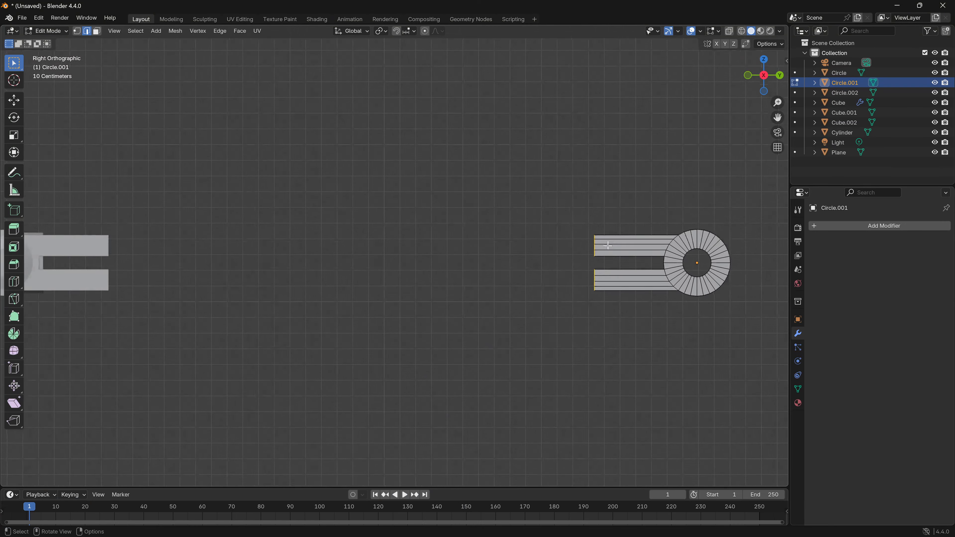
pyautogui.press('g')
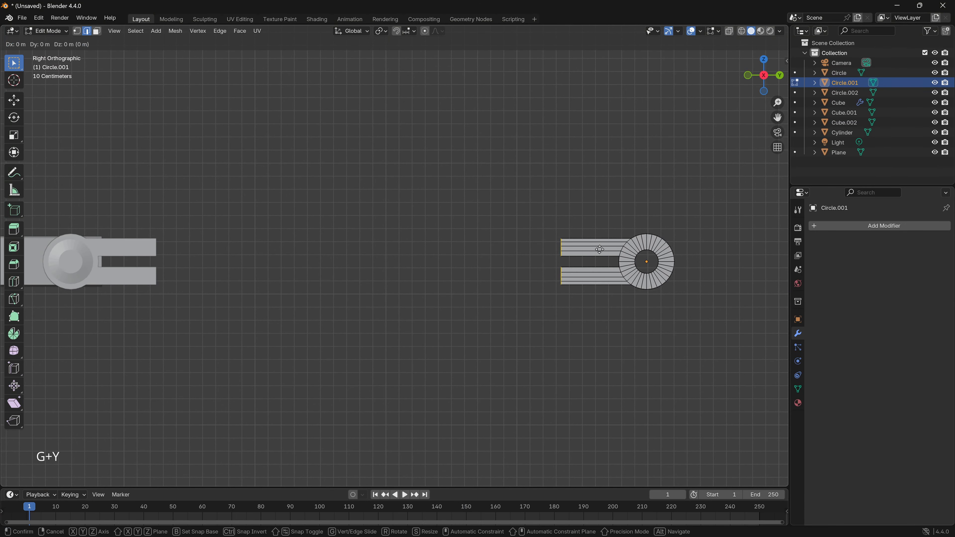
pyautogui.press('y')
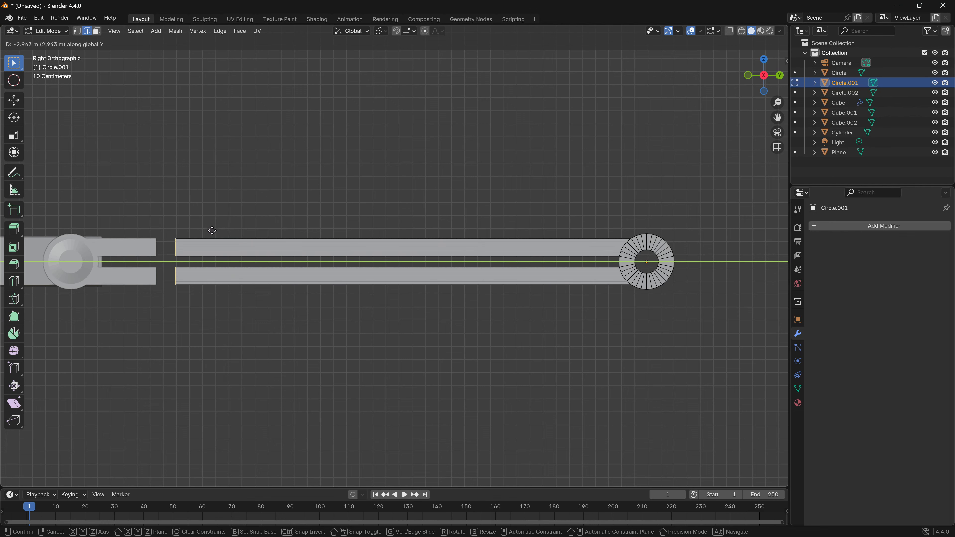
pyautogui.click(195, 229)
# - Add loop cuts across both long prongs close to their ends, where they overlap the capped joints' forks
pyautogui.moveTo(194, 229); pyautogui.dragTo(465, 301, button='middle')
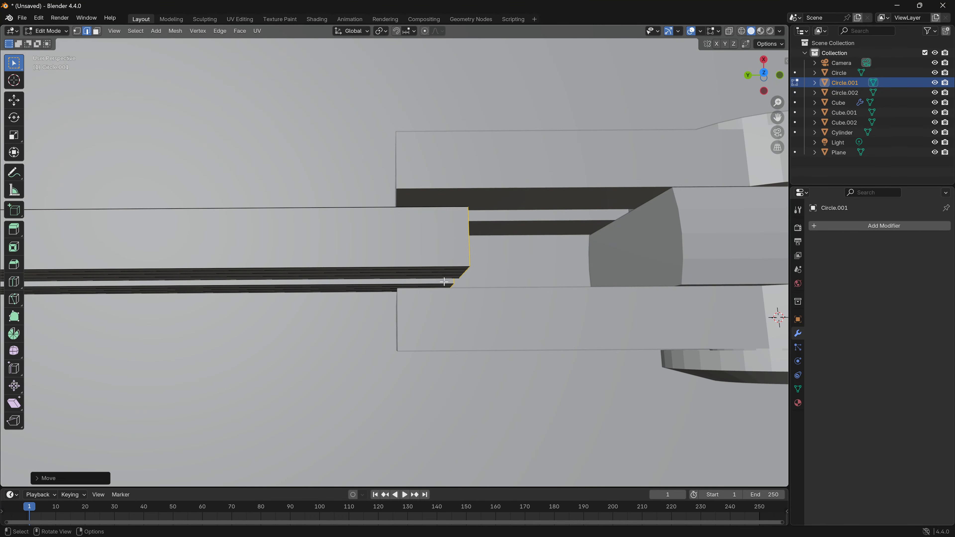
pyautogui.moveTo(444, 282)
pyautogui.mouseDown(button='middle')
pyautogui.moveTo(437, 260)
pyautogui.moveTo(446, 253)
pyautogui.moveTo(446, 273)
pyautogui.mouseUp(button='middle')
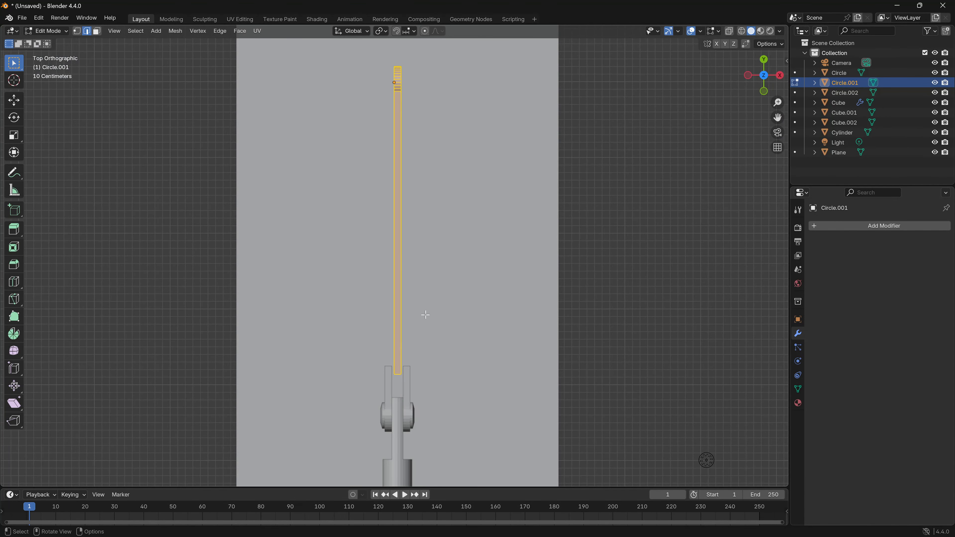
pyautogui.hotkey('ctrl', 'r')
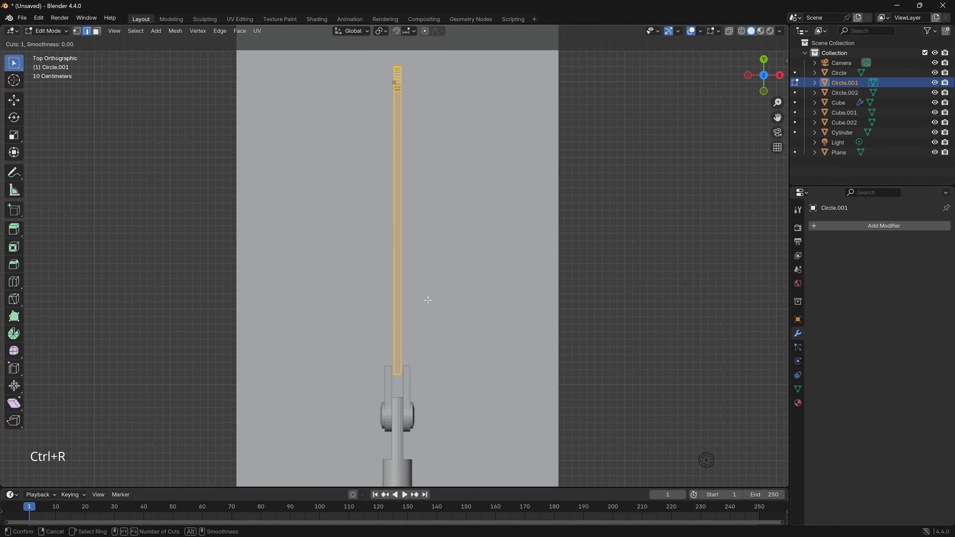
pyautogui.click(414, 221)
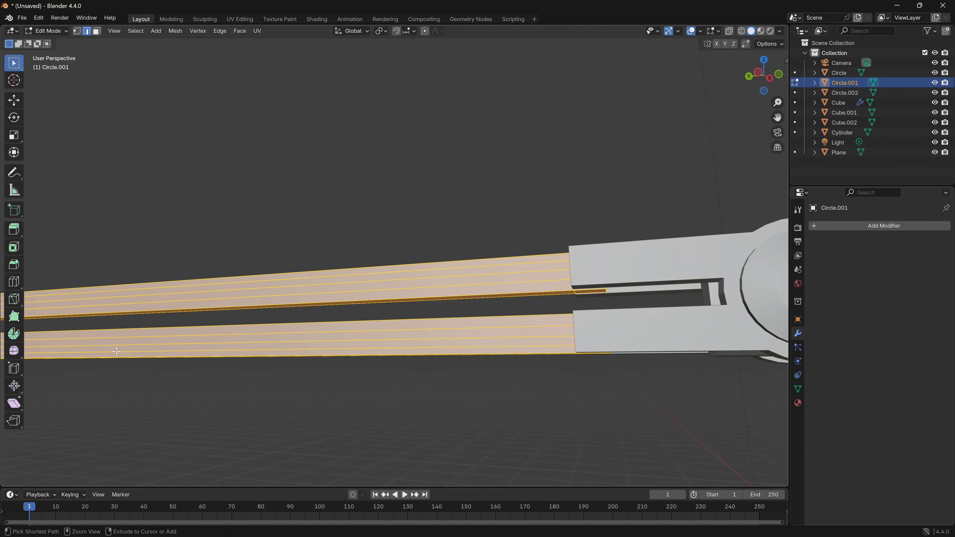
pyautogui.hotkey('ctrl', 'r')
pyautogui.click(106, 350)
pyautogui.click(105, 350)
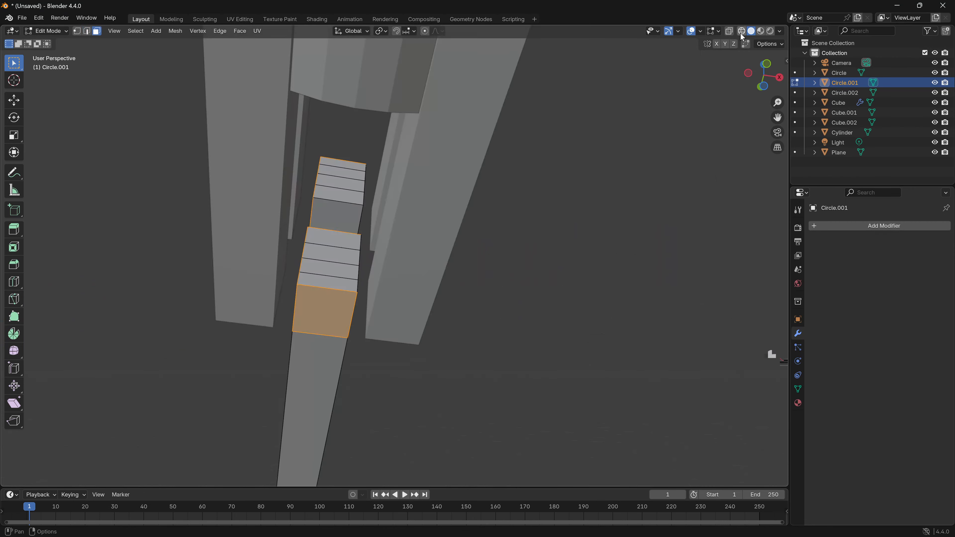
# - Select all faces of both prongs' short end segments in wireframe display, and return to solid shading
pyautogui.click(742, 32)
pyautogui.moveTo(372, 191); pyautogui.dragTo(470, 260, button='middle')
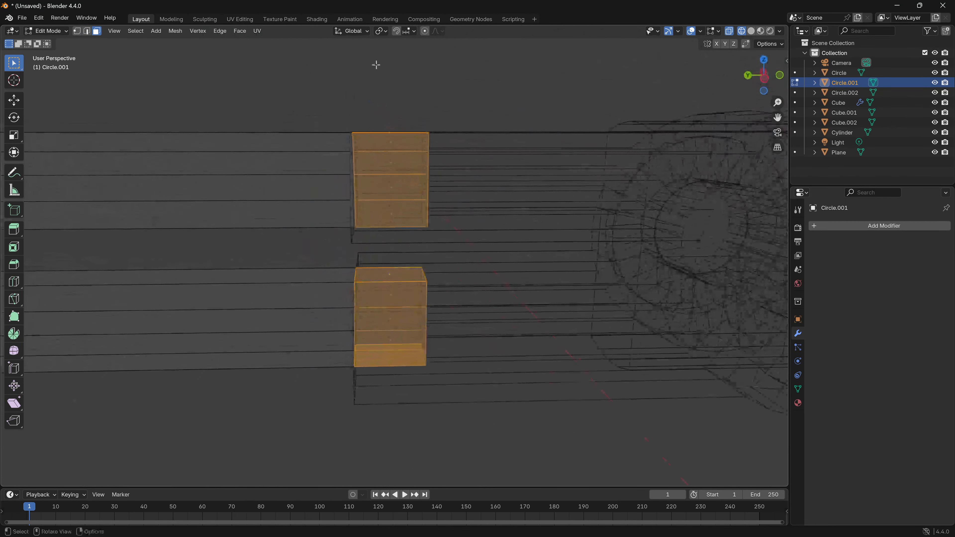
pyautogui.moveTo(375, 80); pyautogui.dragTo(494, 444)
pyautogui.moveTo(495, 444)
pyautogui.mouseDown(button='middle')
pyautogui.moveTo(412, 408)
pyautogui.moveTo(401, 426)
pyautogui.moveTo(302, 179)
pyautogui.mouseUp(button='middle')
pyautogui.hotkey('shift', 'z')
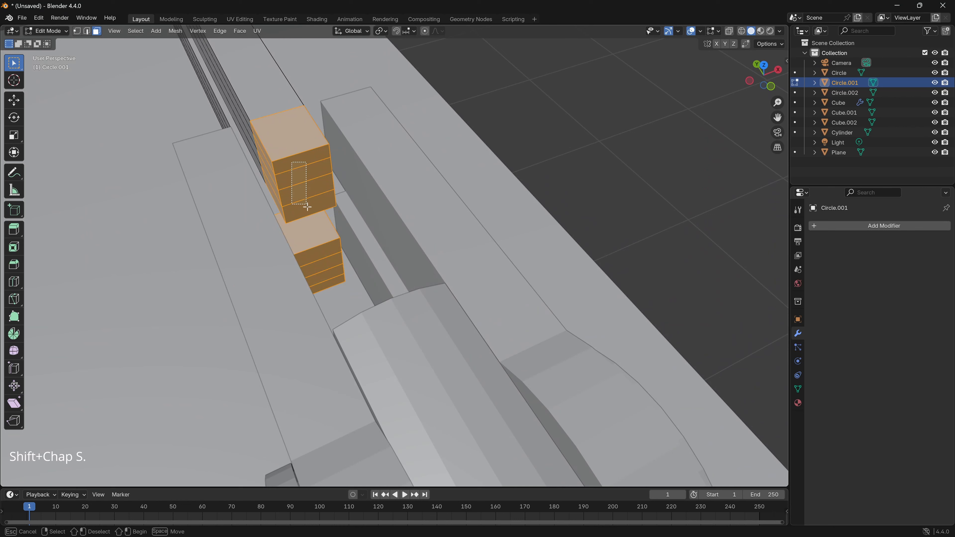
# - Deselect the end, top and bottom faces of both prong tips, keeping only their outward-facing side faces selected
pyautogui.keyDown('shift'); pyautogui.click(300, 166); pyautogui.keyUp('shift')
pyautogui.keyDown('shift'); pyautogui.click(302, 184); pyautogui.keyUp('shift')
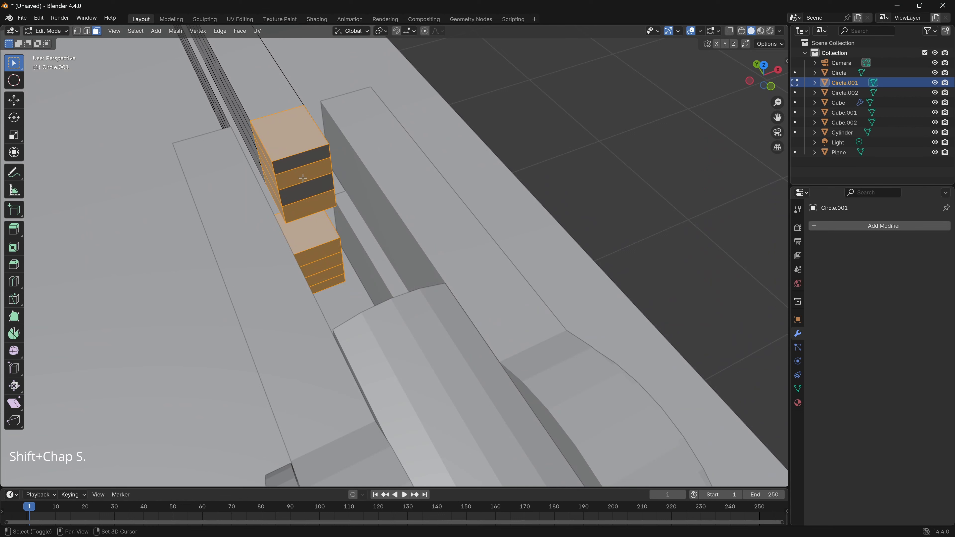
pyautogui.keyDown('shift'); pyautogui.click(307, 197); pyautogui.keyUp('shift')
pyautogui.keyDown('shift'); pyautogui.click(312, 213); pyautogui.keyUp('shift')
pyautogui.keyDown('shift'); pyautogui.click(319, 251); pyautogui.keyUp('shift')
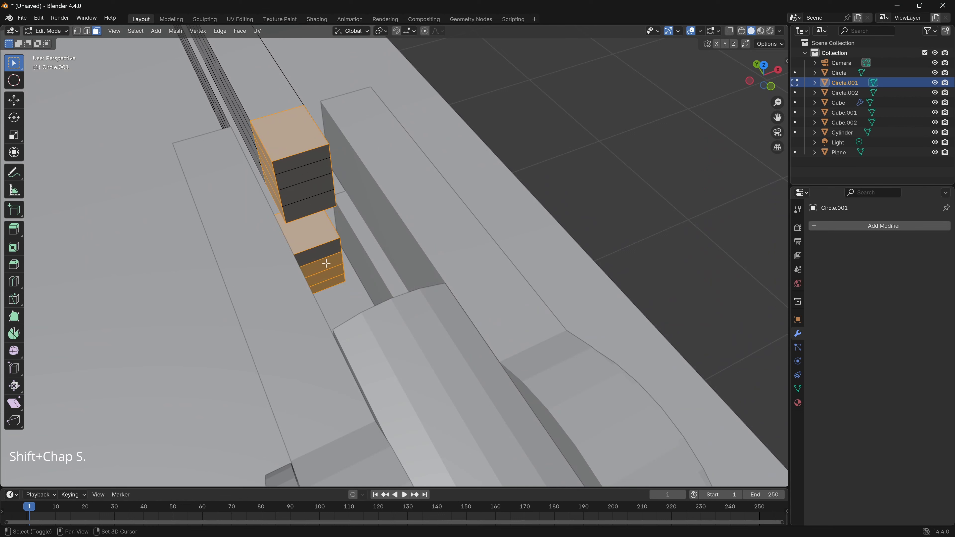
pyautogui.keyDown('shift'); pyautogui.click(323, 264); pyautogui.keyUp('shift')
pyautogui.keyDown('shift'); pyautogui.click(327, 275); pyautogui.keyUp('shift')
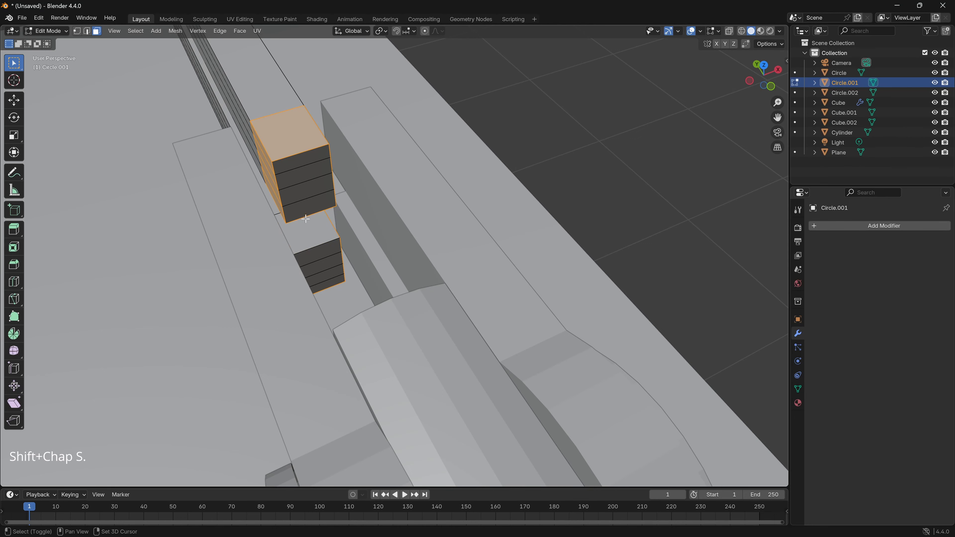
pyautogui.moveTo(339, 271); pyautogui.dragTo(317, 158, button='middle')
pyautogui.keyDown('shift'); pyautogui.click(310, 362); pyautogui.keyUp('shift')
pyautogui.keyDown('shift'); pyautogui.click(333, 265); pyautogui.keyUp('shift')
pyautogui.moveTo(333, 264); pyautogui.dragTo(550, 355, button='middle')
# - Extrude the selected side faces as individual faces about 0.2 m outward into the capped joints' forks
pyautogui.hotkey('alt', 'e')
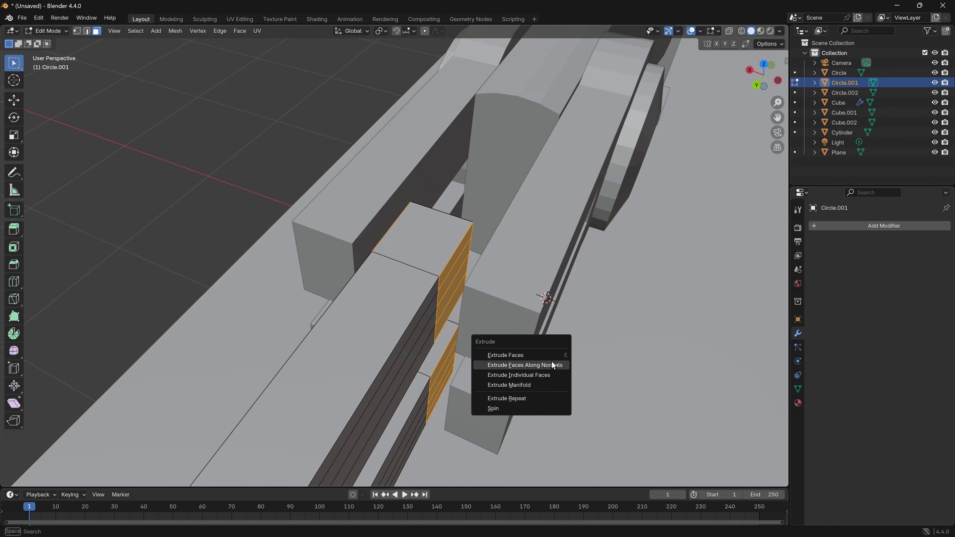
pyautogui.click(539, 376)
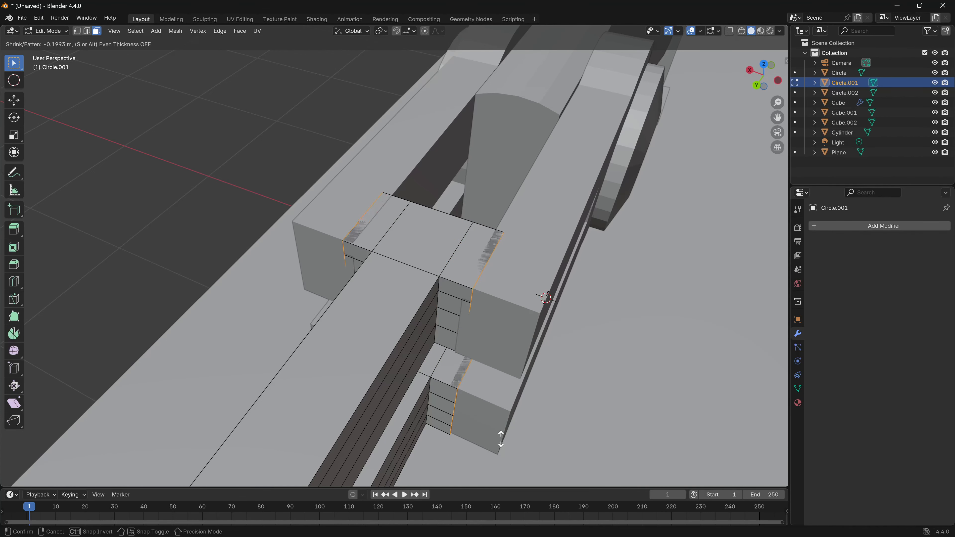
pyautogui.click(496, 423)
pyautogui.moveTo(485, 404); pyautogui.dragTo(399, 213, button='middle')
pyautogui.moveTo(356, 249); pyautogui.dragTo(459, 258, button='middle')
pyautogui.scroll(-4, 557, 288)
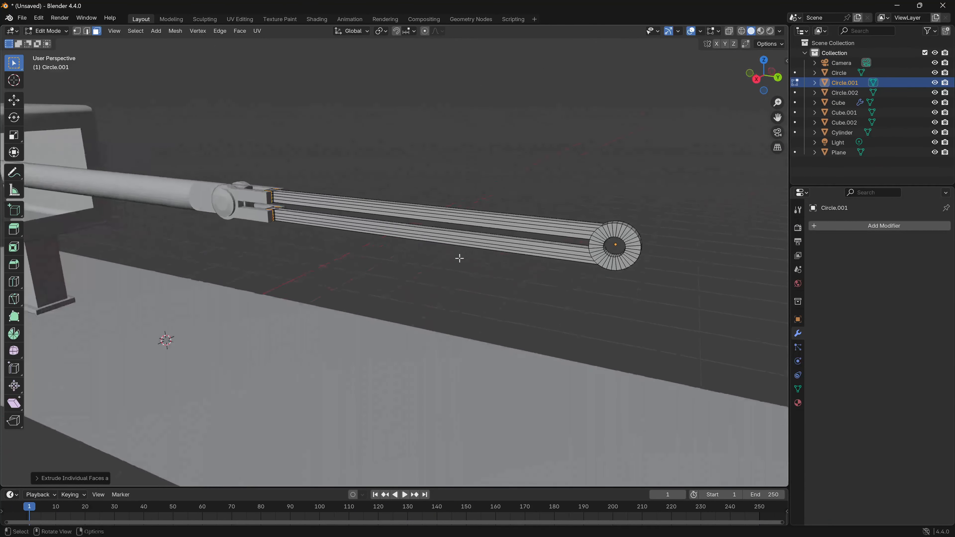
pyautogui.scroll(-5, 472, 284)
# - Leave mesh editing and join both capped fork joints with the long-pronged connecting rod into one object
pyautogui.moveTo(249, 290); pyautogui.dragTo(499, 295, button='middle')
pyautogui.keyDown('shift'); pyautogui.moveTo(698, 316); pyautogui.dragTo(153, 322, button='middle'); pyautogui.keyUp('shift')
pyautogui.scroll(3, 459, 300)
pyautogui.press('KP_3')
pyautogui.press('Tab')
pyautogui.click(420, 260)
pyautogui.click(153, 317)
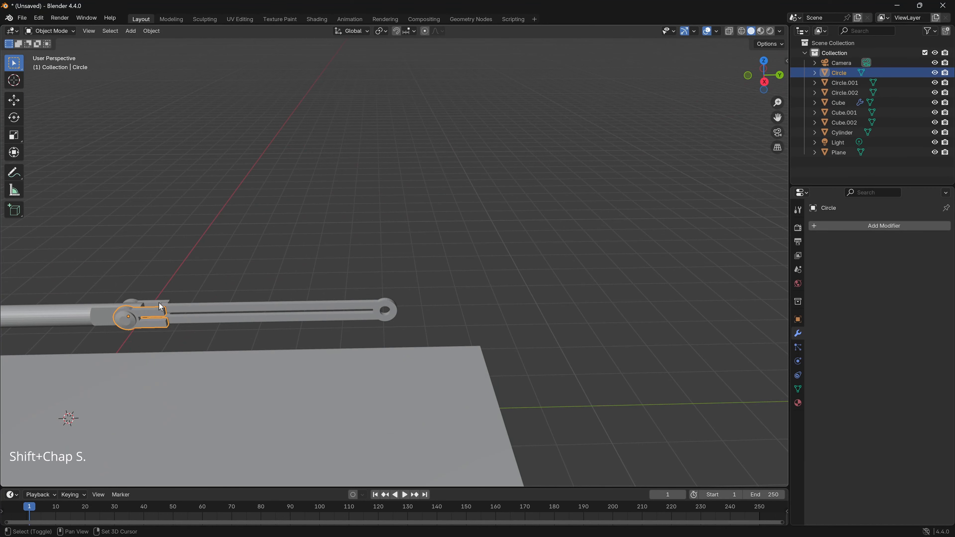
pyautogui.keyDown('shift'); pyautogui.click(184, 311); pyautogui.keyUp('shift')
pyautogui.keyDown('shift'); pyautogui.click(187, 309); pyautogui.keyUp('shift')
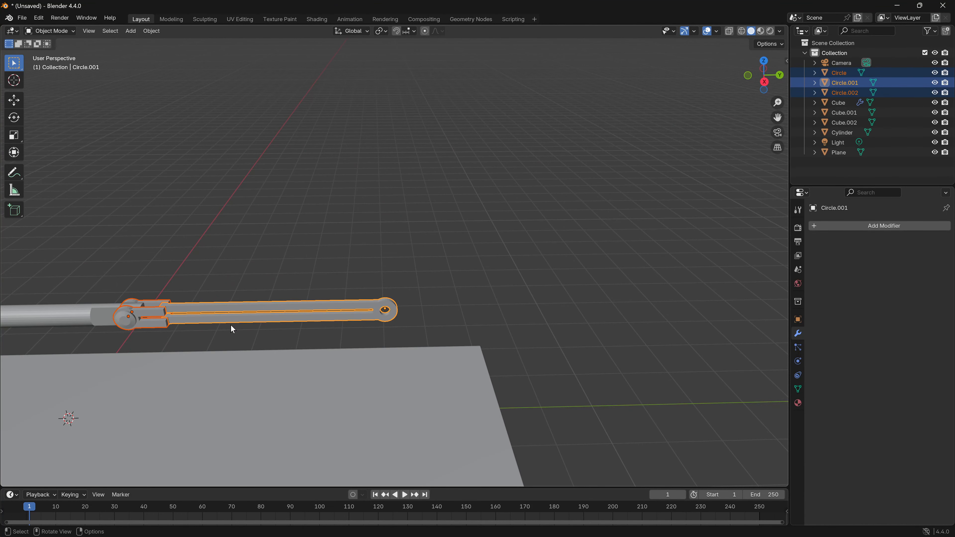
pyautogui.hotkey('ctrl', 'j')
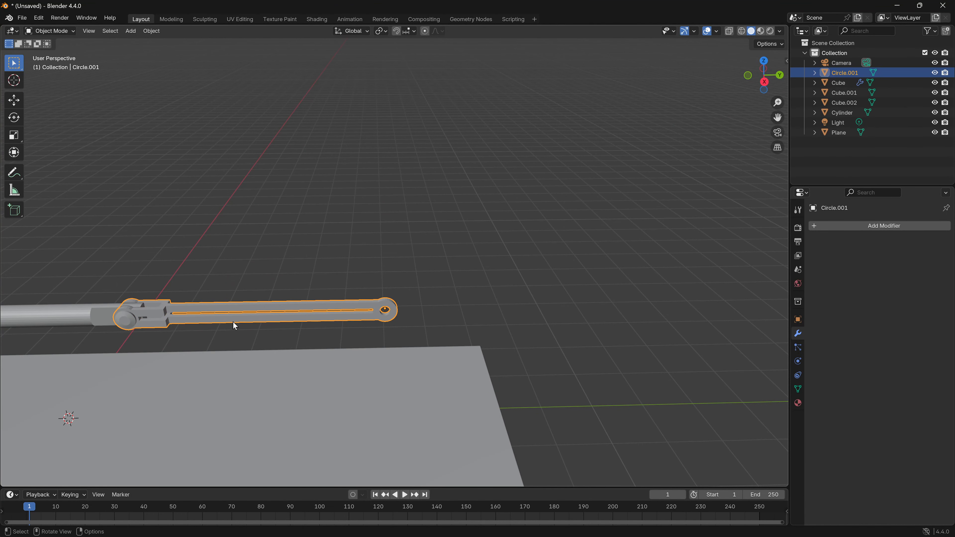
# - Add a mesh circle in the right orthographic view and raise it along Z to just above the rod's height
pyautogui.moveTo(232, 321); pyautogui.dragTo(282, 302, button='middle')
pyautogui.moveTo(388, 392); pyautogui.dragTo(316, 356, button='middle')
pyautogui.keyDown('shift'); pyautogui.moveTo(377, 347); pyautogui.dragTo(349, 342, button='middle'); pyautogui.keyUp('shift')
pyautogui.click(761, 76)
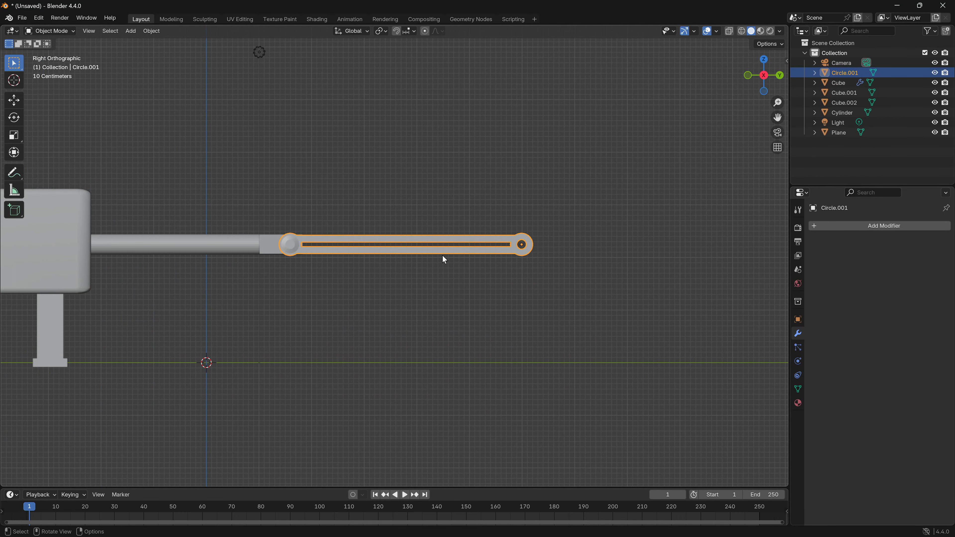
pyautogui.hotkey('shift', 'a')
pyautogui.moveTo(435, 253)
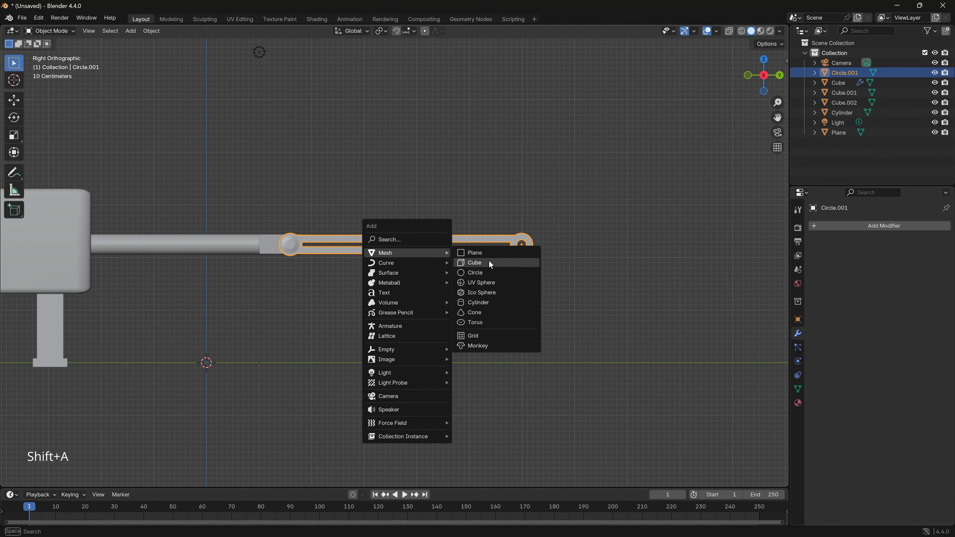
pyautogui.click(479, 272)
pyautogui.press('g')
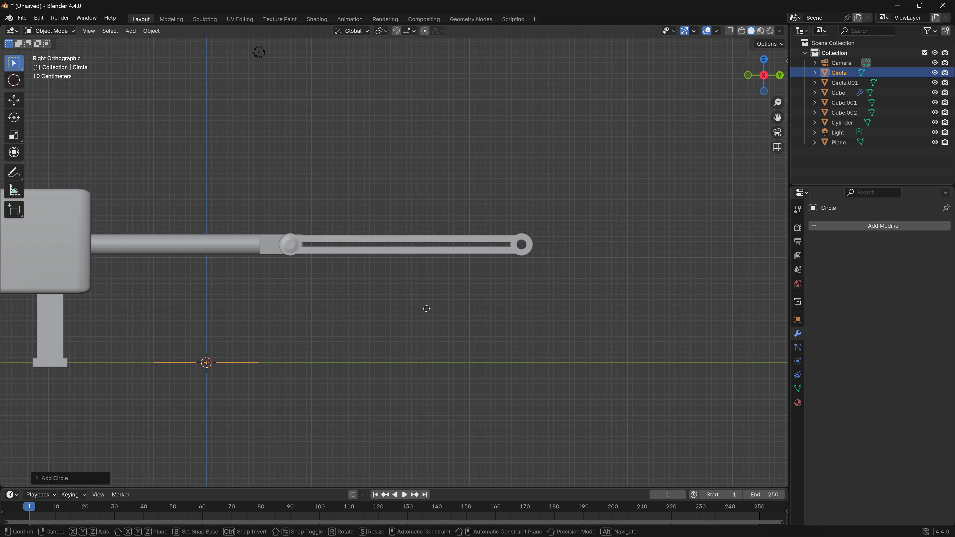
pyautogui.press('z')
pyautogui.click(423, 173)
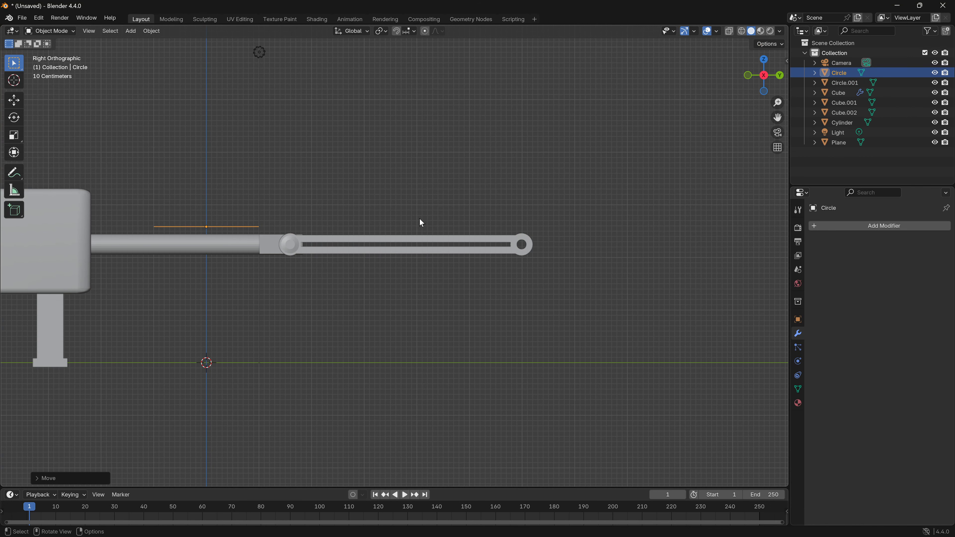
# - Rotate the circle 90° about Y to stand it upright and move it along Y beyond the connecting rod's ring end
pyautogui.press('r')
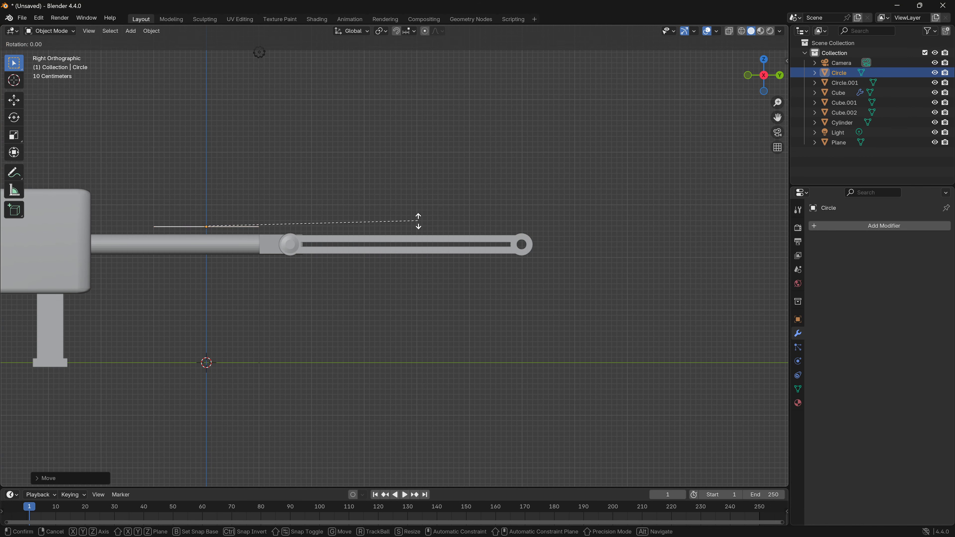
pyautogui.press('y')
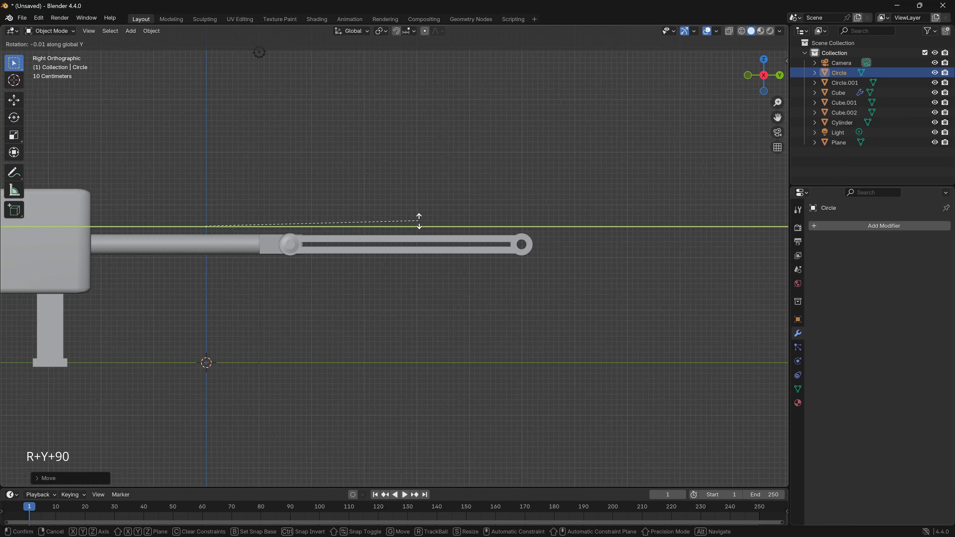
pyautogui.write('90')
pyautogui.press('Return')
pyautogui.press('g')
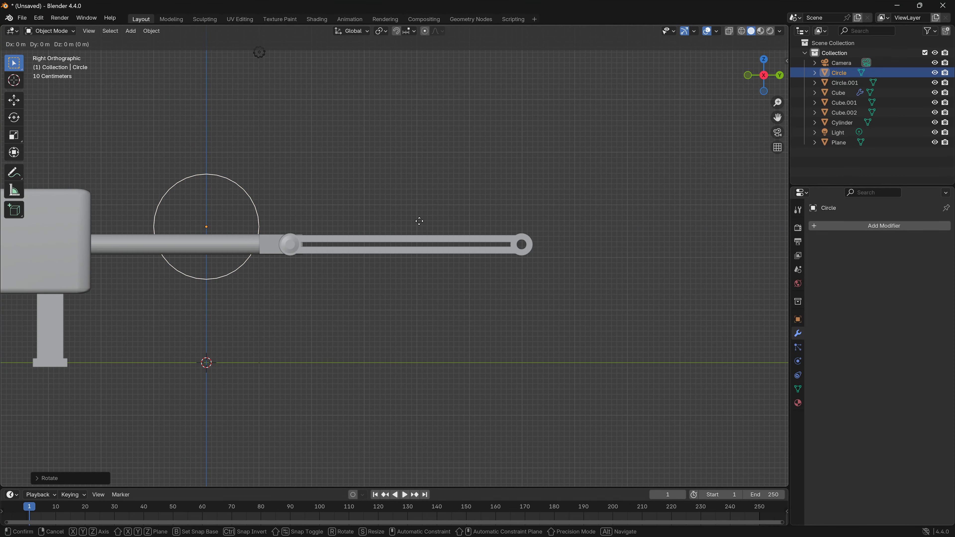
pyautogui.press('y')
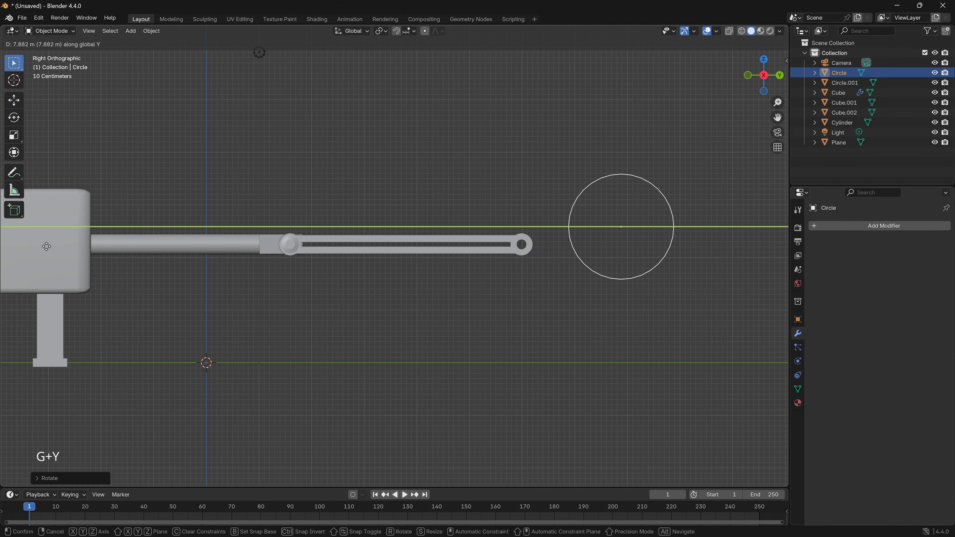
pyautogui.click(102, 265)
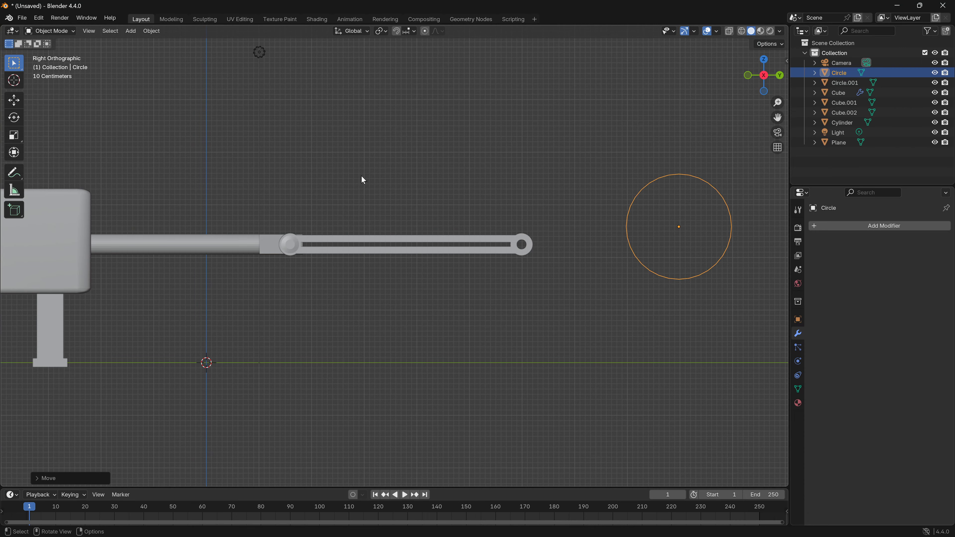
# - Lower the circle about 0.31 m along Z to align its centre with the rod's ring, and maximise the viewport
pyautogui.moveTo(446, 327)
pyautogui.keyDown('shift'); pyautogui.mouseDown(button='middle')
pyautogui.moveTo(377, 305)
pyautogui.moveTo(280, 295)
pyautogui.mouseUp(button='middle'); pyautogui.keyUp('shift')
pyautogui.keyDown('shift'); pyautogui.moveTo(451, 308); pyautogui.dragTo(319, 294, button='middle'); pyautogui.keyUp('shift')
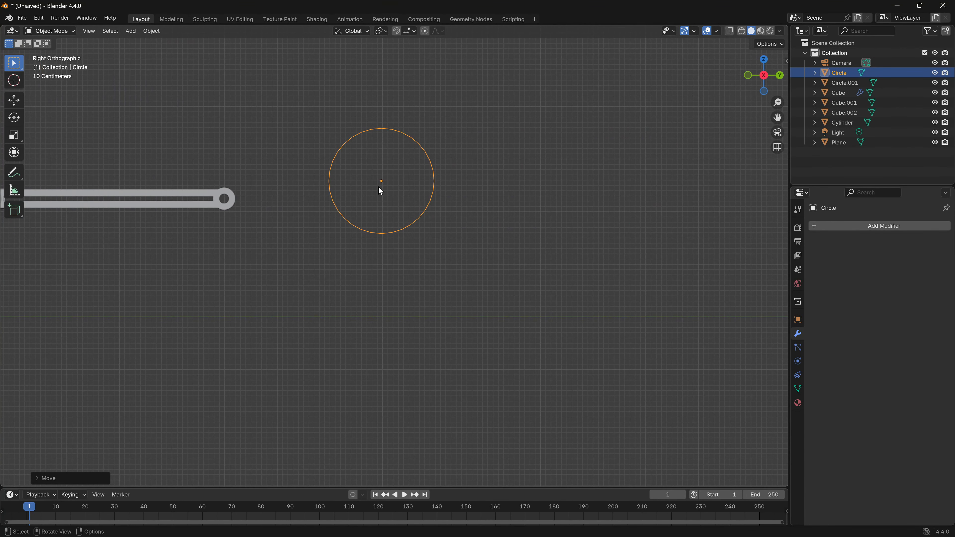
pyautogui.press('g')
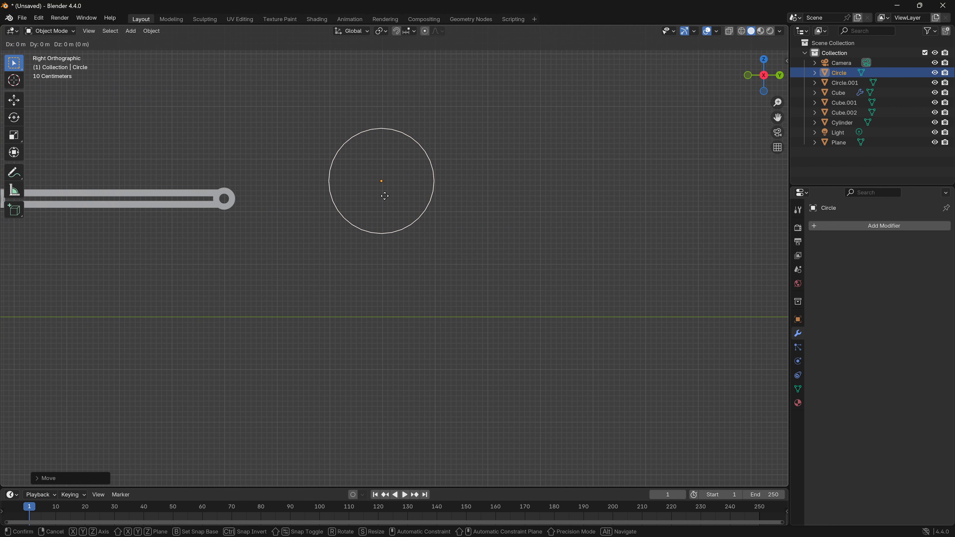
pyautogui.press('z')
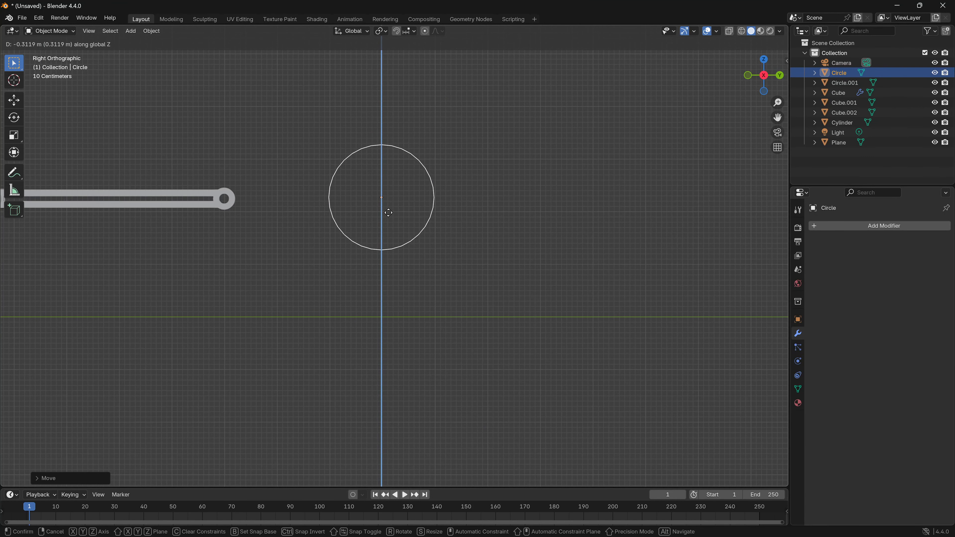
pyautogui.click(389, 212)
pyautogui.hotkey('ctrl', 'space')
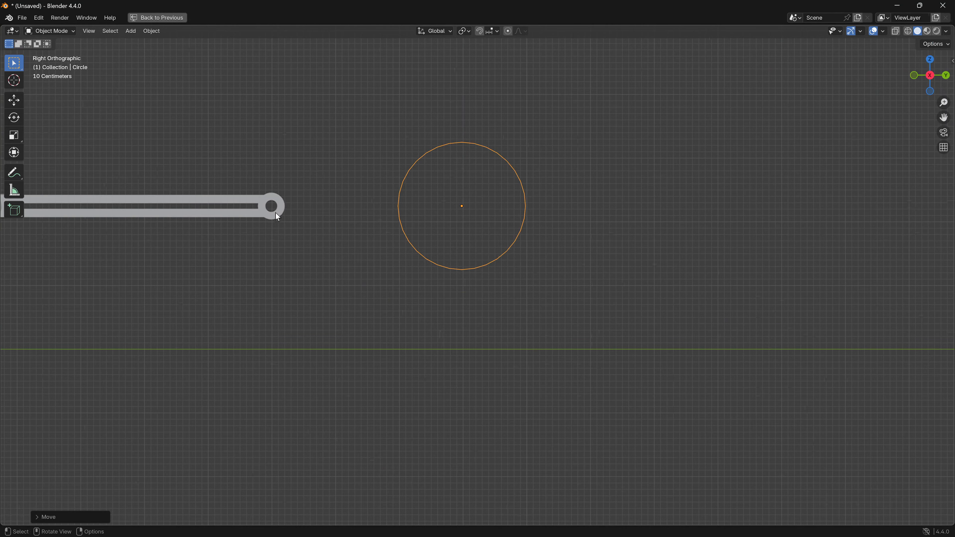
# - Scale the upright circle uniformly about its centre beside the connecting rod's ring end
pyautogui.scroll(4, 366, 283)
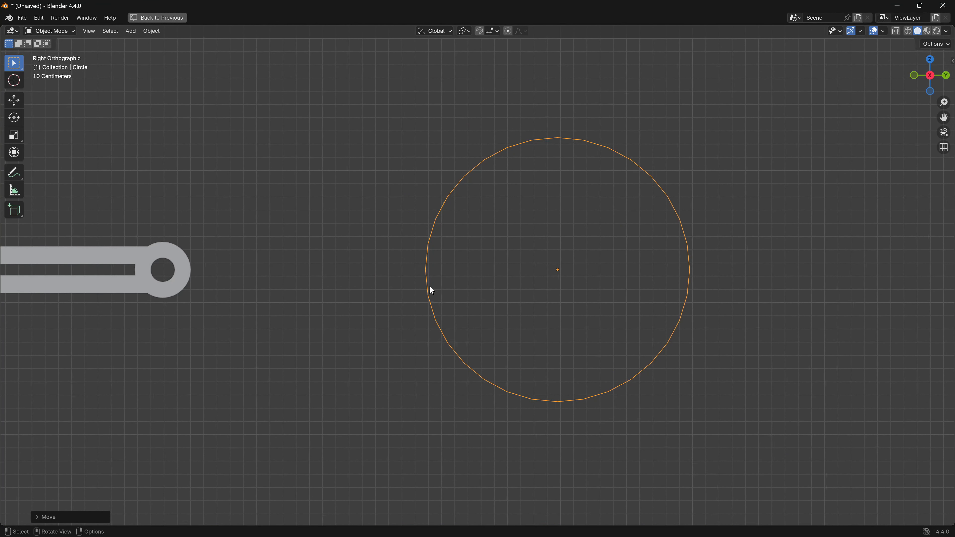
pyautogui.keyDown('shift'); pyautogui.moveTo(457, 305); pyautogui.dragTo(441, 301, button='middle'); pyautogui.keyUp('shift')
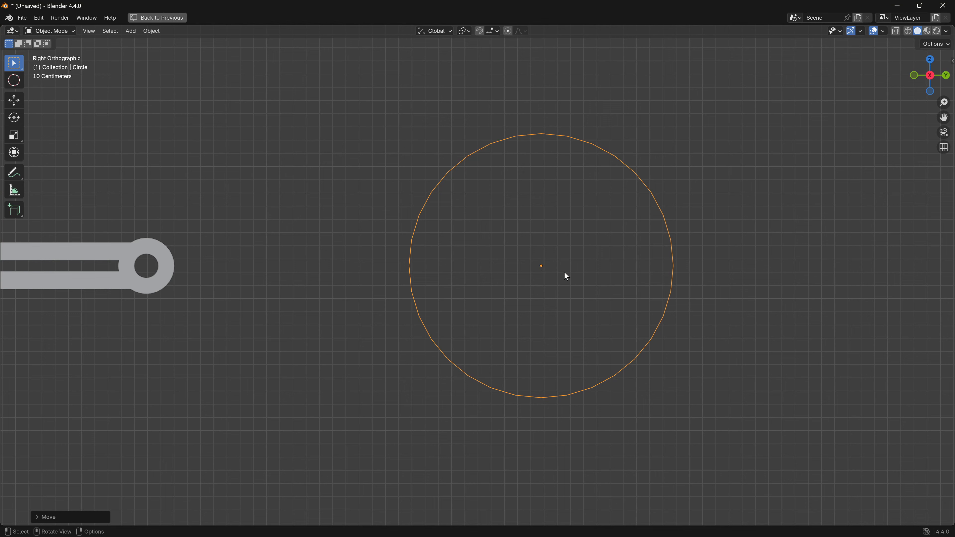
pyautogui.scroll(-5, 439, 267)
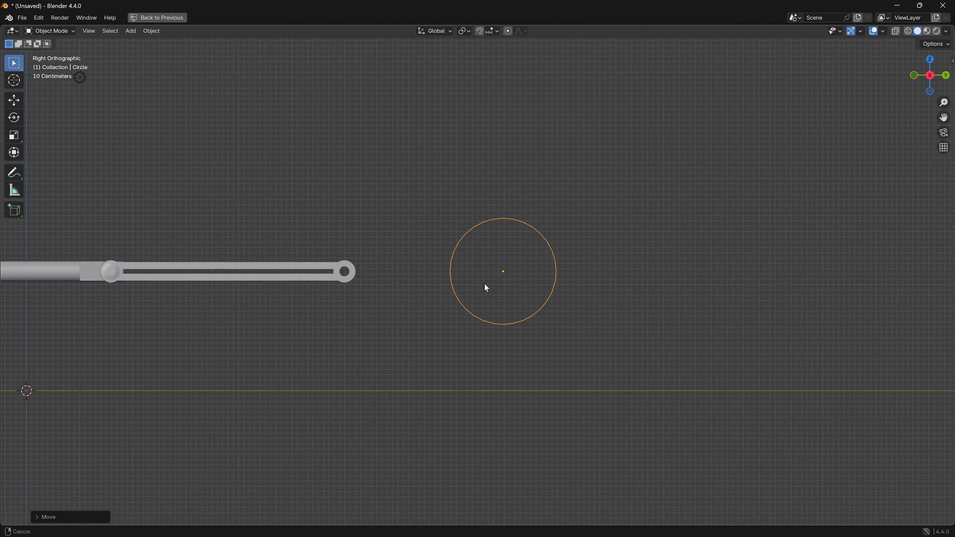
pyautogui.keyDown('shift'); pyautogui.moveTo(487, 287); pyautogui.dragTo(416, 283, button='middle'); pyautogui.keyUp('shift')
pyautogui.press('s')
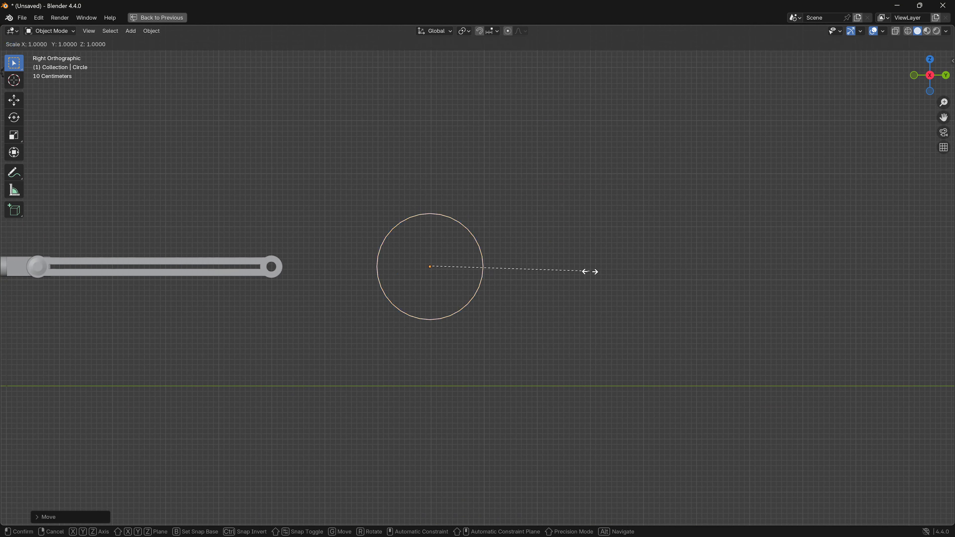
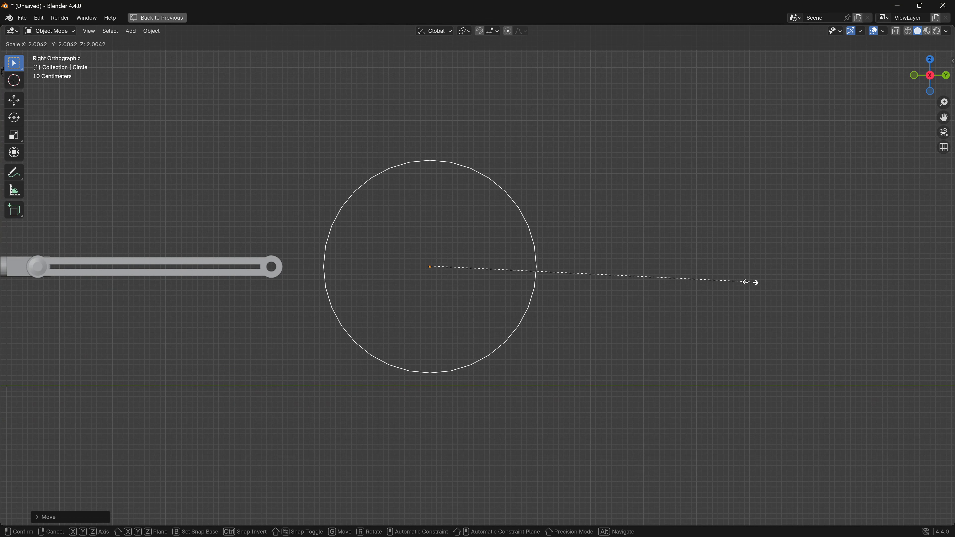
# - Scale the upright circle to about 2 times, then extrude its outline inward at scale about 0.82 to form a flat ring
pyautogui.click(745, 282)
pyautogui.press('Tab')
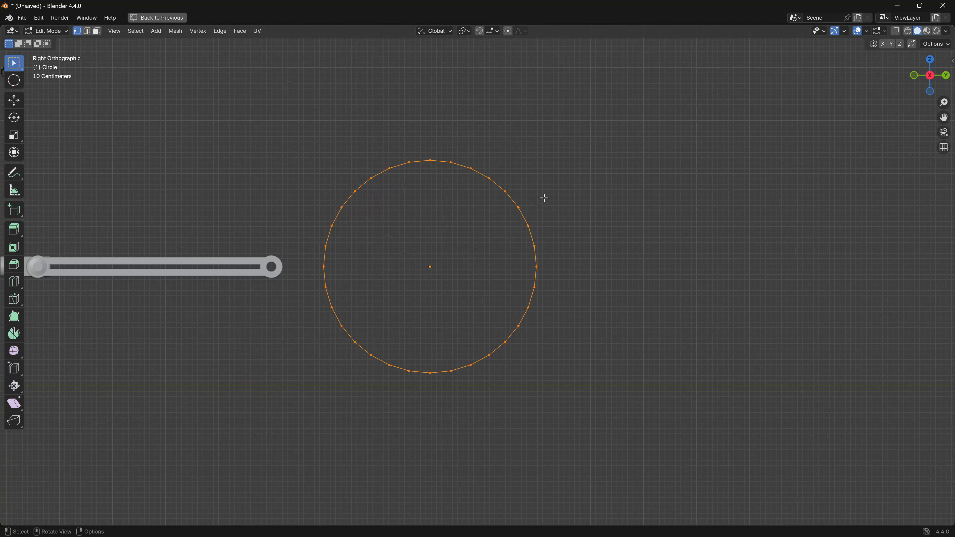
pyautogui.keyDown('shift'); pyautogui.moveTo(513, 255); pyautogui.dragTo(451, 232, button='middle'); pyautogui.keyUp('shift')
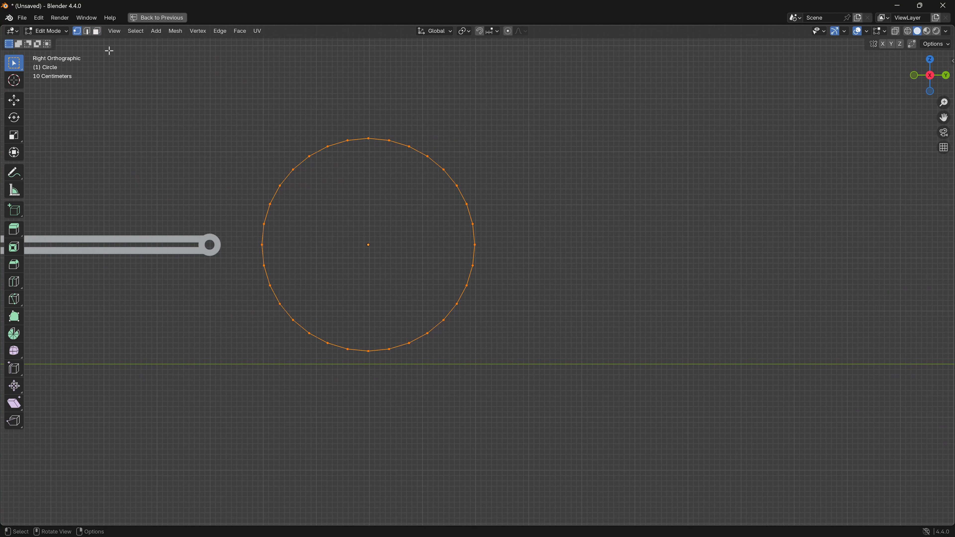
pyautogui.keyDown('shift'); pyautogui.moveTo(383, 235); pyautogui.dragTo(508, 275, button='middle'); pyautogui.keyUp('shift')
pyautogui.scroll(3, 371, 211)
pyautogui.press('s')
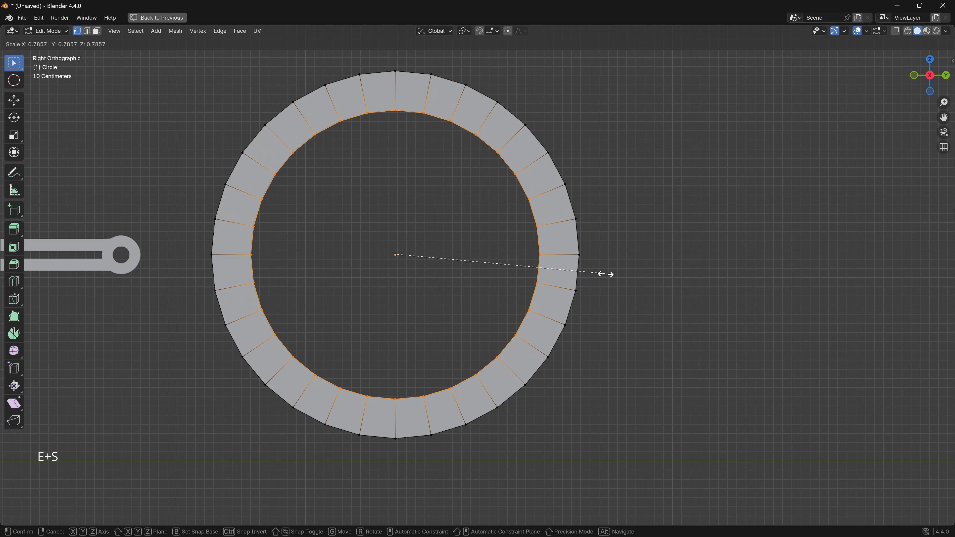
pyautogui.click(692, 291)
# - Extrude the whole flat ring about 0.27 m along global X to give the flywheel rim thickness
pyautogui.moveTo(693, 293); pyautogui.dragTo(585, 315, button='middle')
pyautogui.press('a')
pyautogui.click(932, 82)
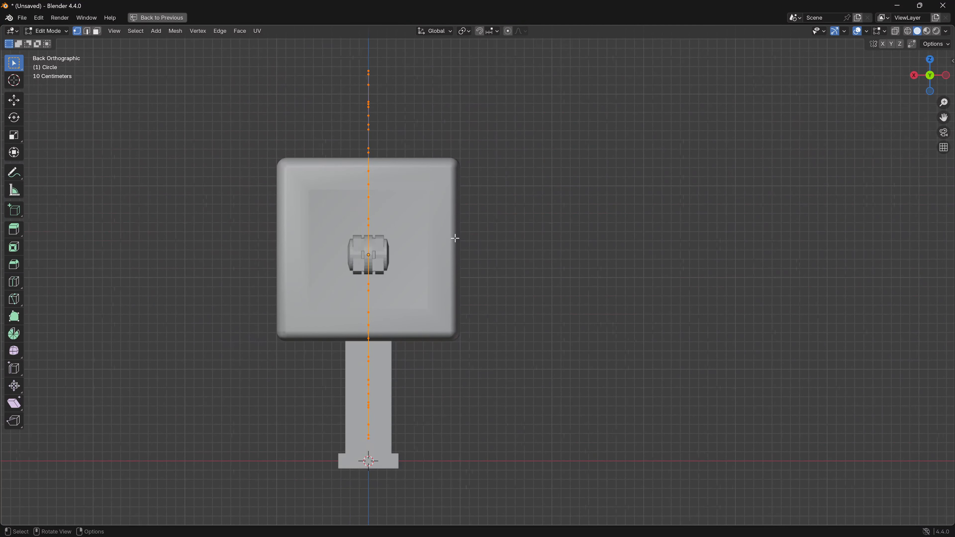
pyautogui.press('e')
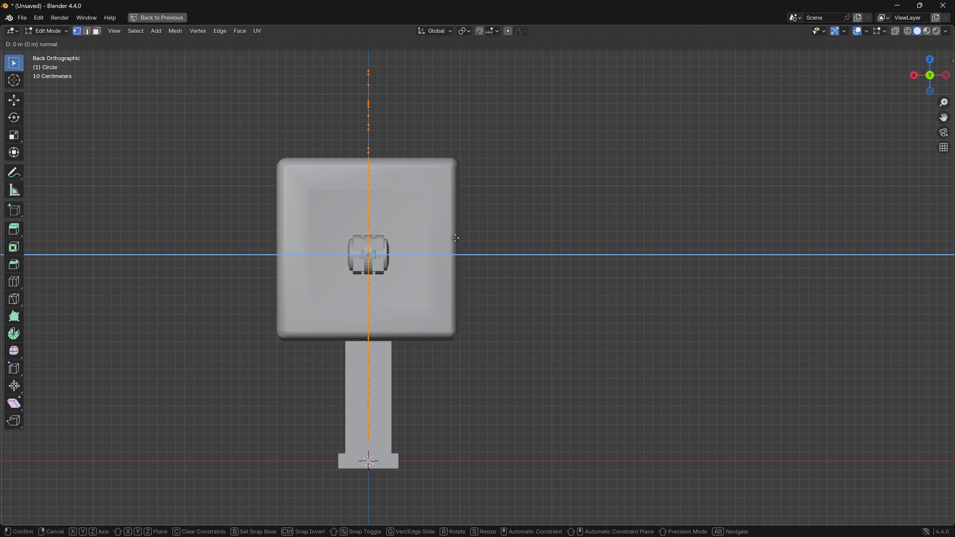
pyautogui.press('x')
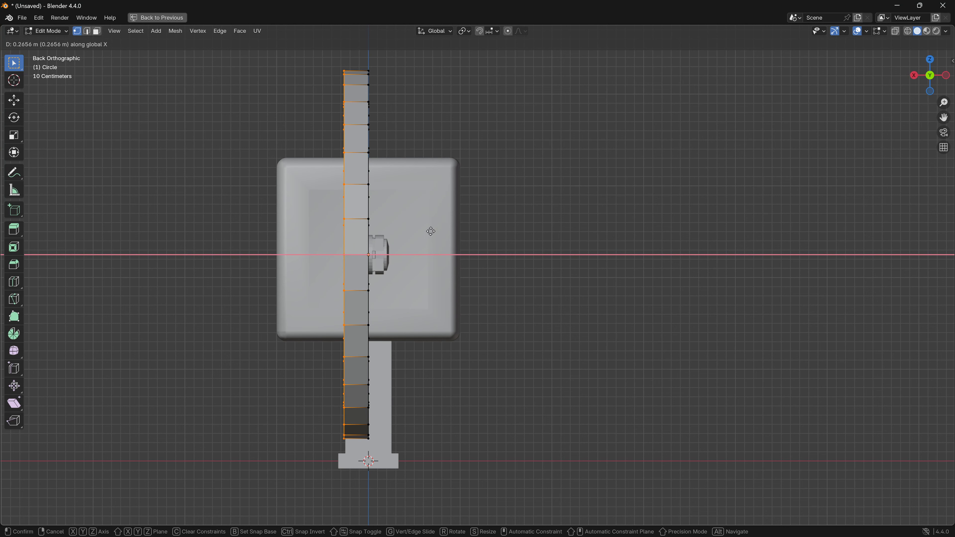
pyautogui.click(430, 232)
# - Select both inner edge loops of the rim and bevel them about 0.036 m with 3 segments
pyautogui.moveTo(431, 232); pyautogui.dragTo(366, 321, button='middle')
pyautogui.scroll(2, 366, 364)
pyautogui.keyDown('shift'); pyautogui.moveTo(320, 373); pyautogui.dragTo(421, 363, button='middle'); pyautogui.keyUp('shift')
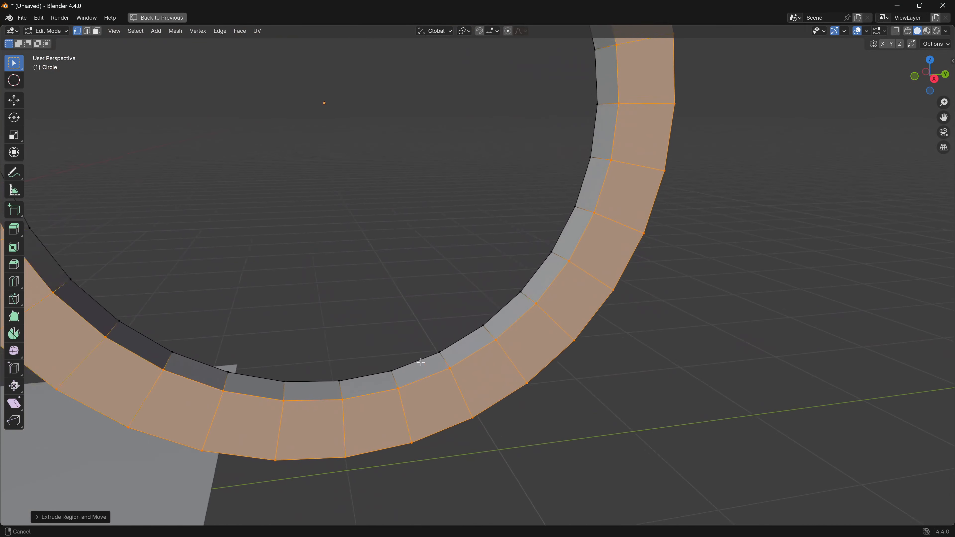
pyautogui.scroll(-3, 414, 363)
pyautogui.click(436, 342)
pyautogui.press('2')
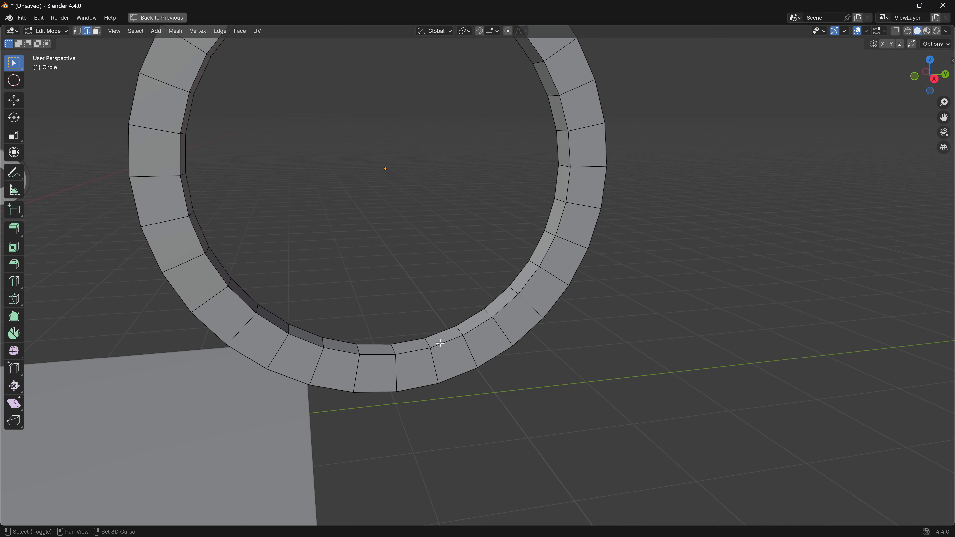
pyautogui.keyDown('alt'); pyautogui.click(440, 342); pyautogui.keyUp('alt')
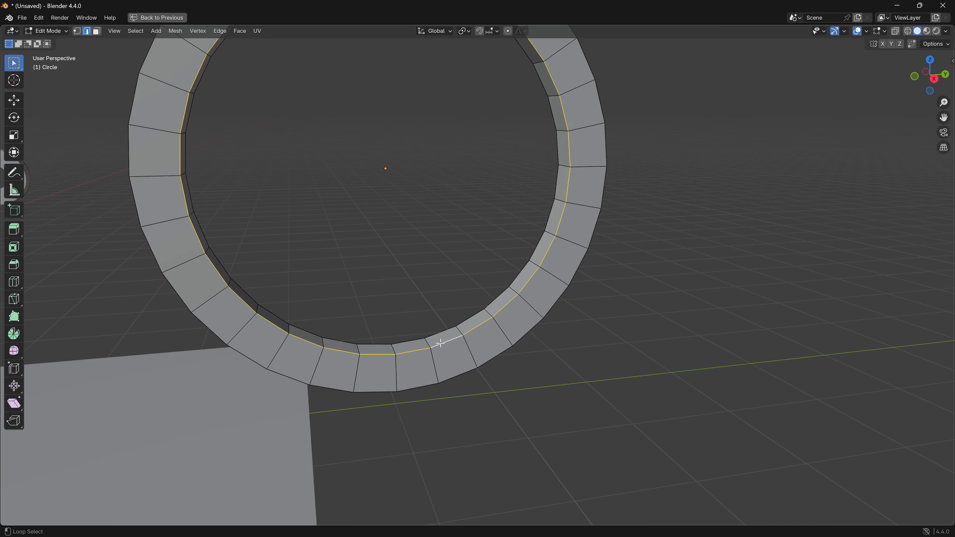
pyautogui.keyDown('alt'); pyautogui.keyDown('shift'); pyautogui.click(435, 335); pyautogui.keyUp('shift'); pyautogui.keyUp('alt')
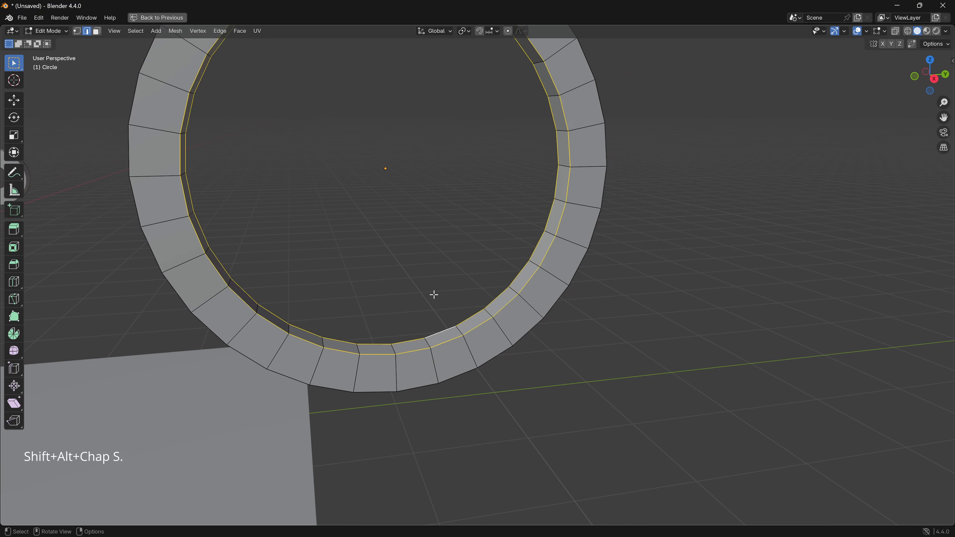
pyautogui.press('ctrl')
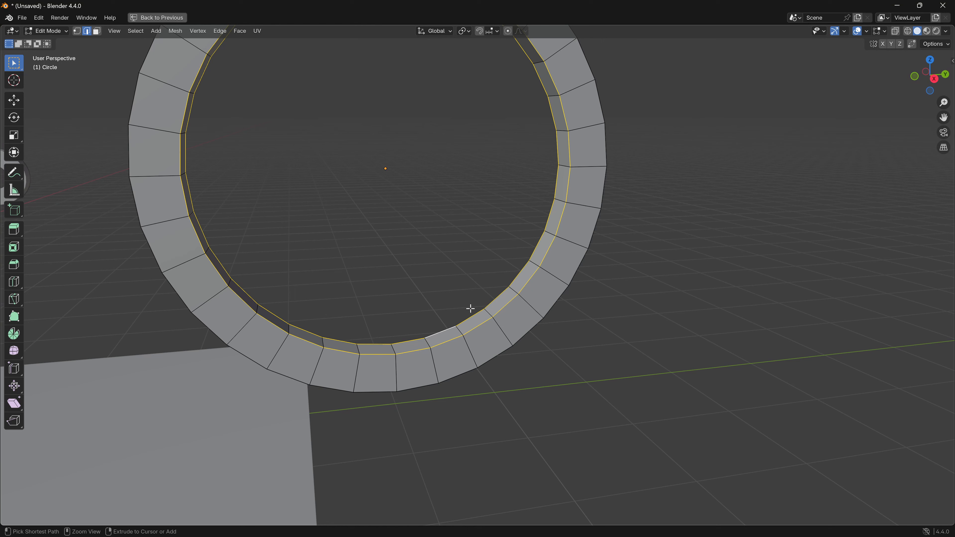
pyautogui.hotkey('ctrl', 'b')
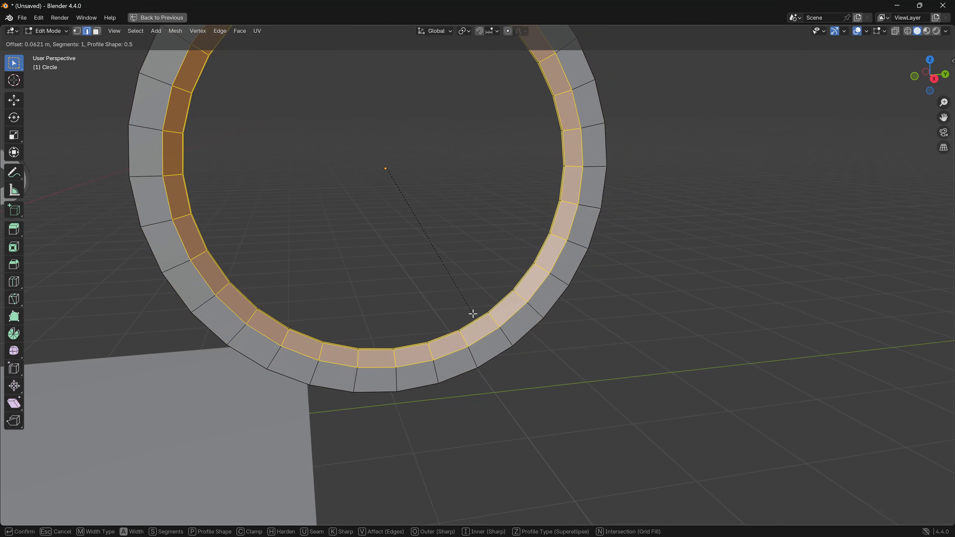
pyautogui.scroll(1, 469, 311)
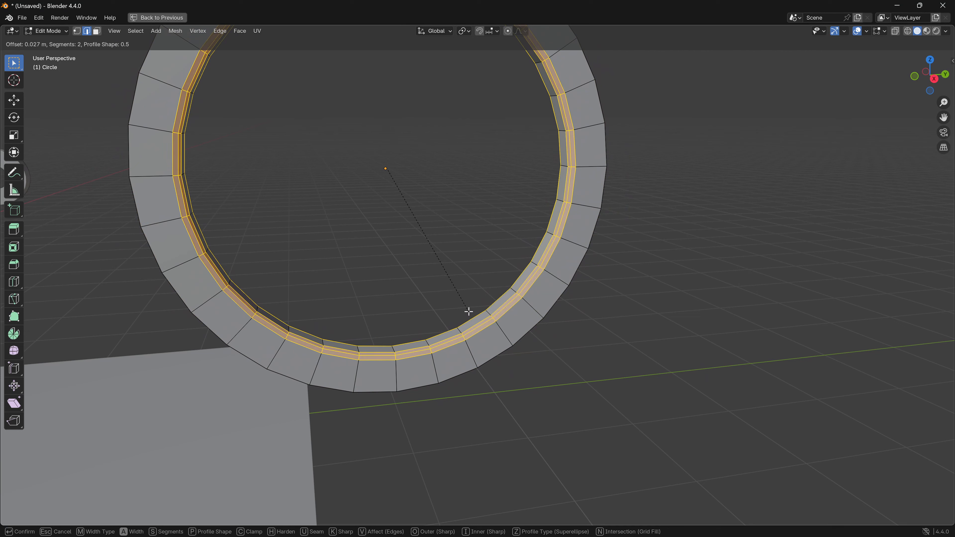
pyautogui.scroll(2, 469, 311)
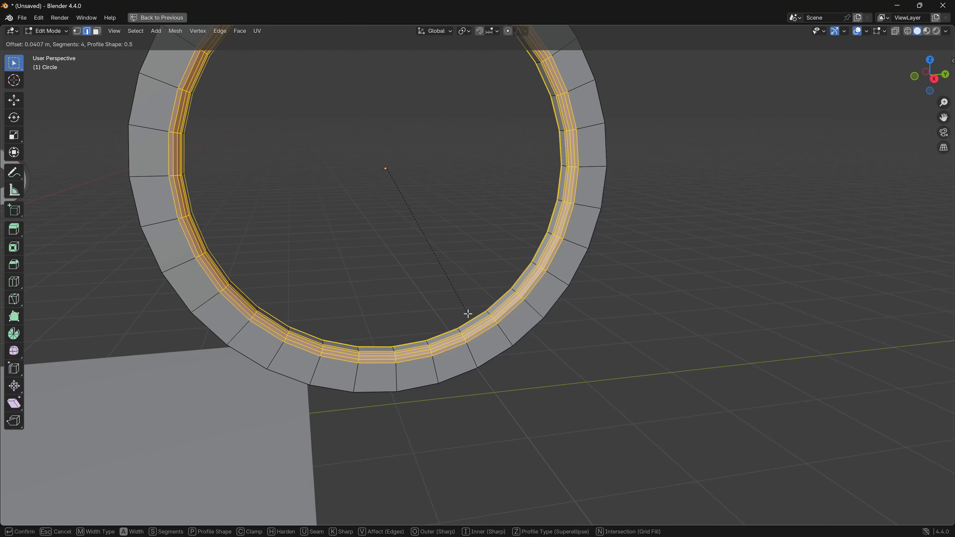
pyautogui.scroll(-1, 468, 314)
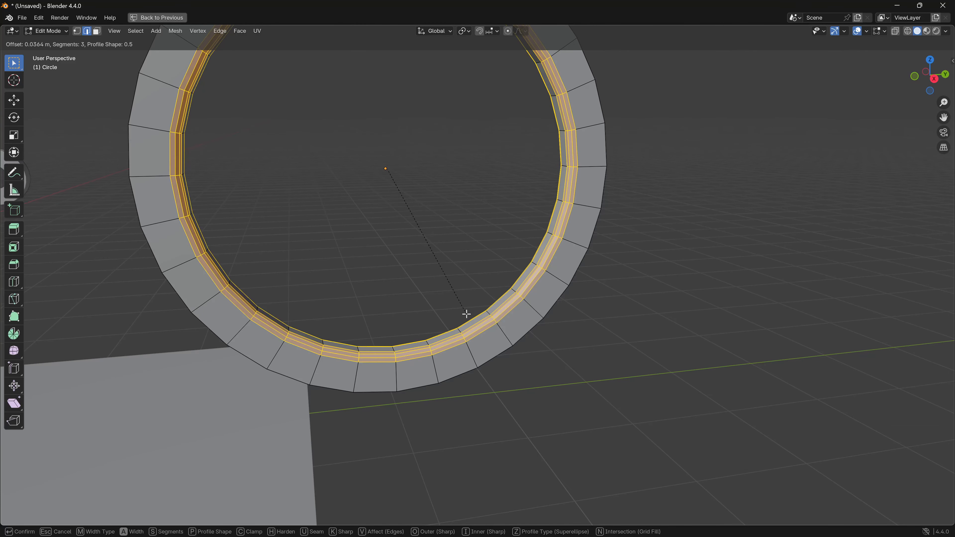
pyautogui.click(466, 313)
# - Clear the edge selection and select the two adjacent inner rim faces at the very top of the ring
pyautogui.moveTo(466, 314); pyautogui.dragTo(358, 358, button='middle')
pyautogui.click(926, 82)
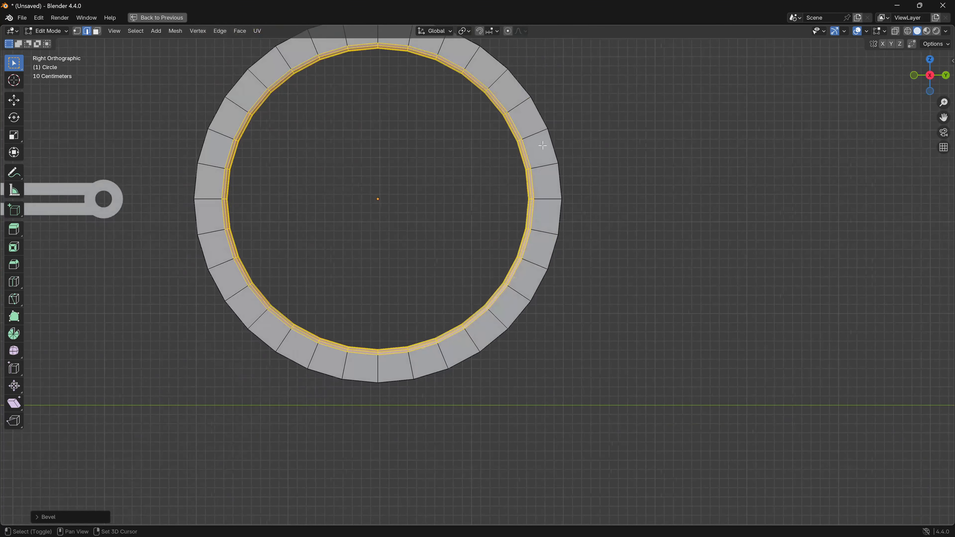
pyautogui.keyDown('shift'); pyautogui.moveTo(438, 192); pyautogui.dragTo(455, 240, button='middle'); pyautogui.keyUp('shift')
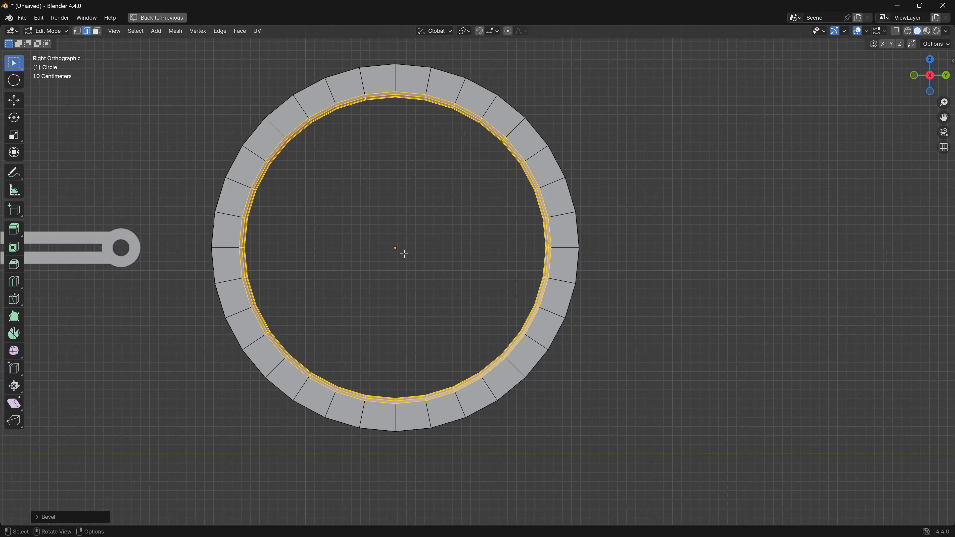
pyautogui.keyDown('shift'); pyautogui.moveTo(397, 243); pyautogui.dragTo(417, 289, button='middle'); pyautogui.keyUp('shift')
pyautogui.scroll(2, 402, 272)
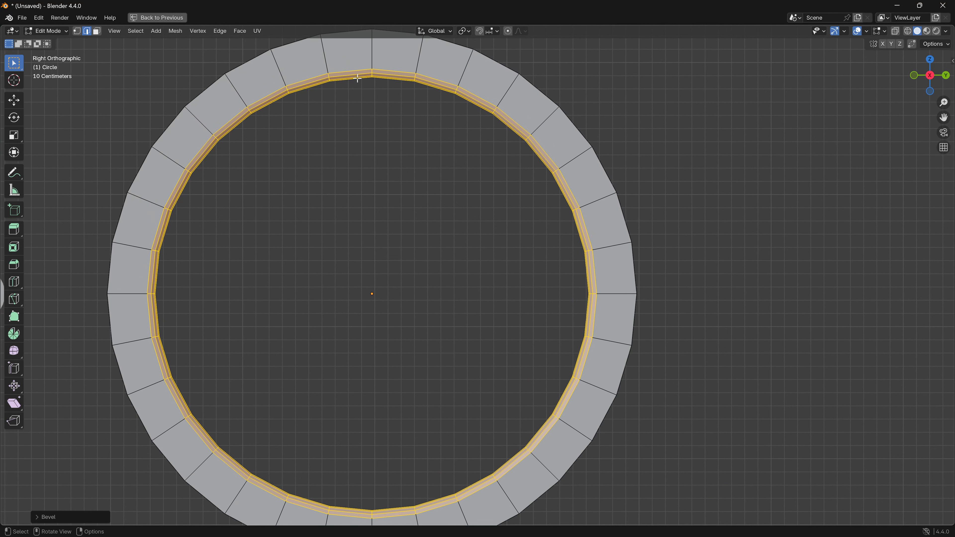
pyautogui.click(393, 168)
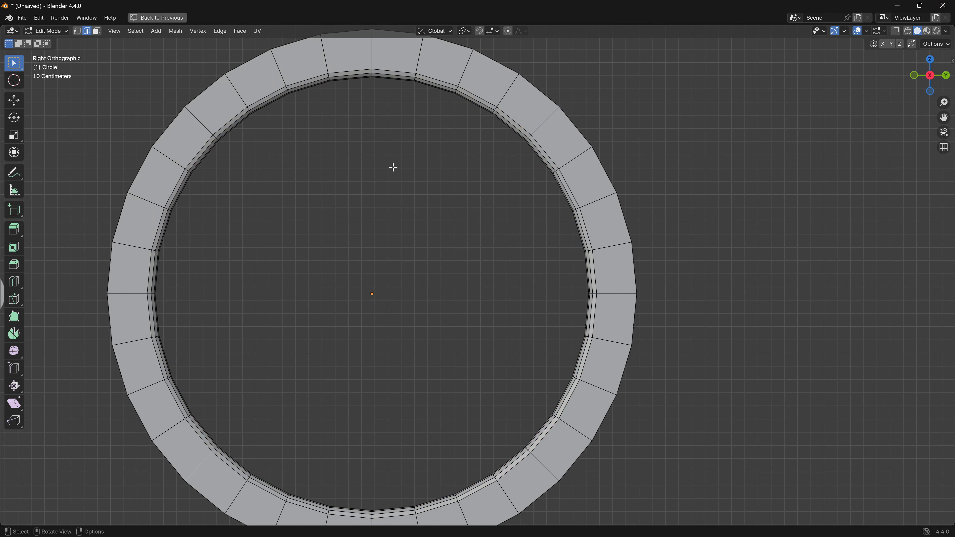
pyautogui.press('3')
pyautogui.moveTo(277, 163); pyautogui.dragTo(390, 128, button='middle')
pyautogui.click(388, 130)
pyautogui.keyDown('shift'); pyautogui.click(436, 139); pyautogui.keyUp('shift')
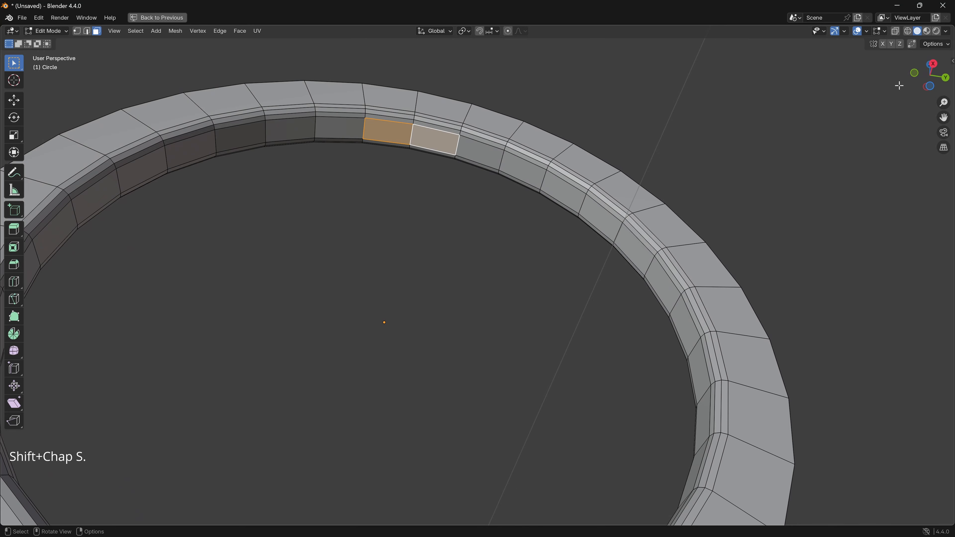
# - Add two adjacent inner rim faces at the lower +Y side of the ring to the face selection
pyautogui.moveTo(937, 70); pyautogui.dragTo(924, 81)
pyautogui.click(934, 75)
pyautogui.keyDown('shift'); pyautogui.moveTo(591, 262); pyautogui.dragTo(589, 130, button='middle'); pyautogui.keyUp('shift')
pyautogui.keyDown('shift'); pyautogui.moveTo(558, 309); pyautogui.dragTo(554, 254, button='middle'); pyautogui.keyUp('shift')
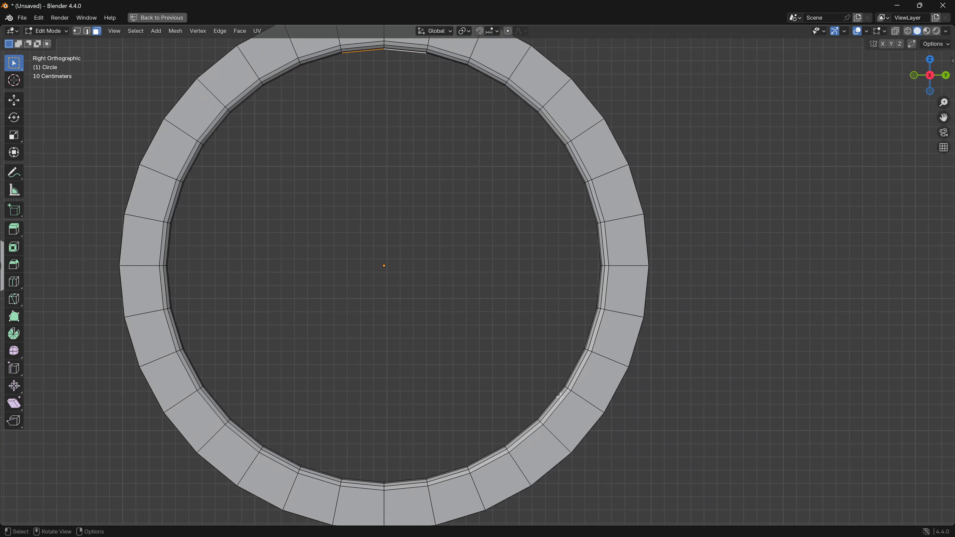
pyautogui.moveTo(546, 403); pyautogui.dragTo(553, 406, button='middle')
pyautogui.keyDown('shift'); pyautogui.click(582, 429); pyautogui.keyUp('shift')
pyautogui.keyDown('shift'); pyautogui.click(608, 393); pyautogui.keyUp('shift')
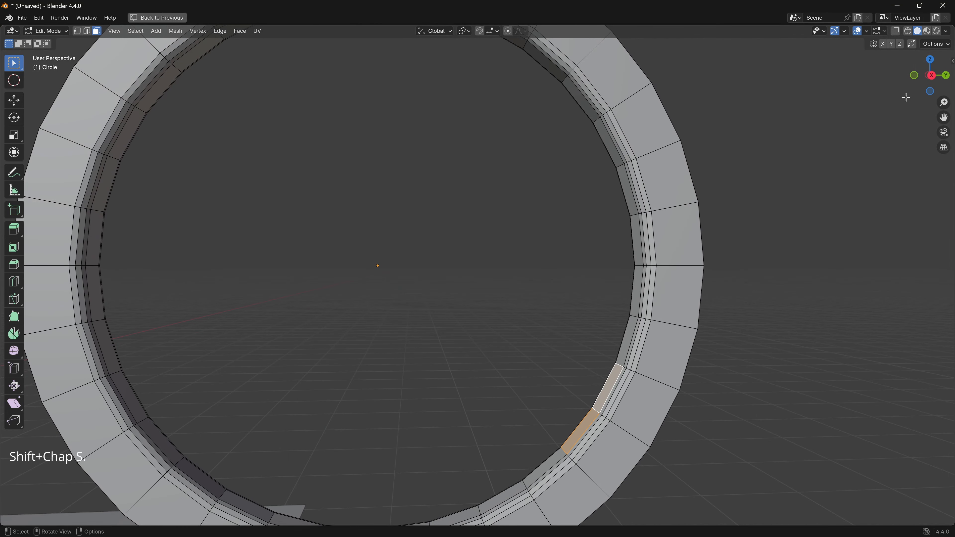
# - Add the two mirrored inner rim faces at the lower -Y side of the ring to the face selection
pyautogui.click(931, 75)
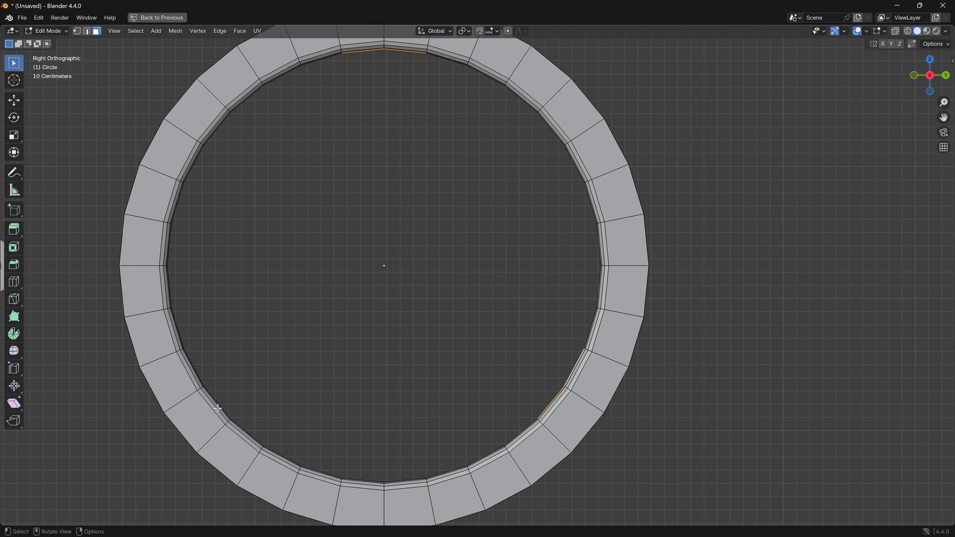
pyautogui.moveTo(218, 408); pyautogui.dragTo(167, 390, button='middle')
pyautogui.keyDown('shift'); pyautogui.click(170, 408); pyautogui.keyUp('shift')
pyautogui.keyDown('shift'); pyautogui.click(147, 394); pyautogui.keyUp('shift')
pyautogui.click(932, 77)
pyautogui.press('e')
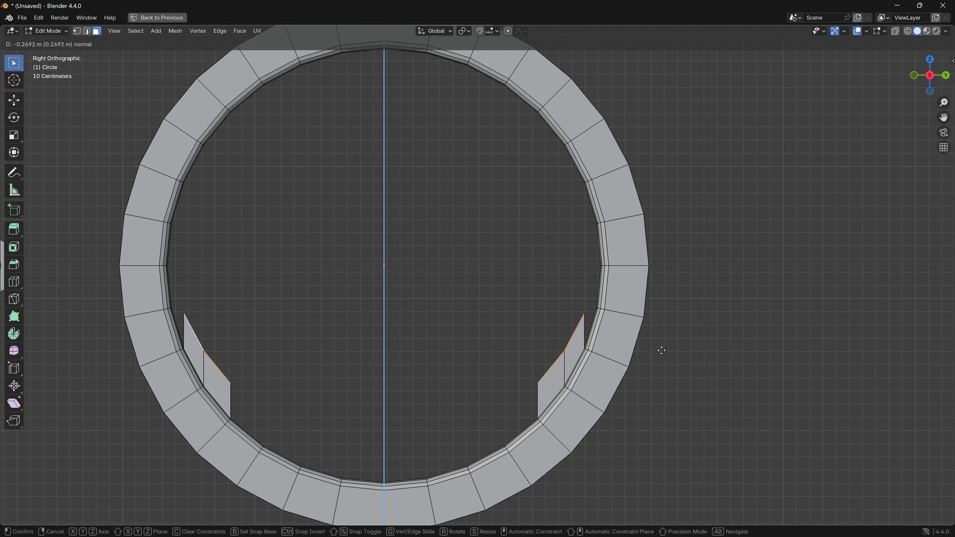
pyautogui.click(627, 344)
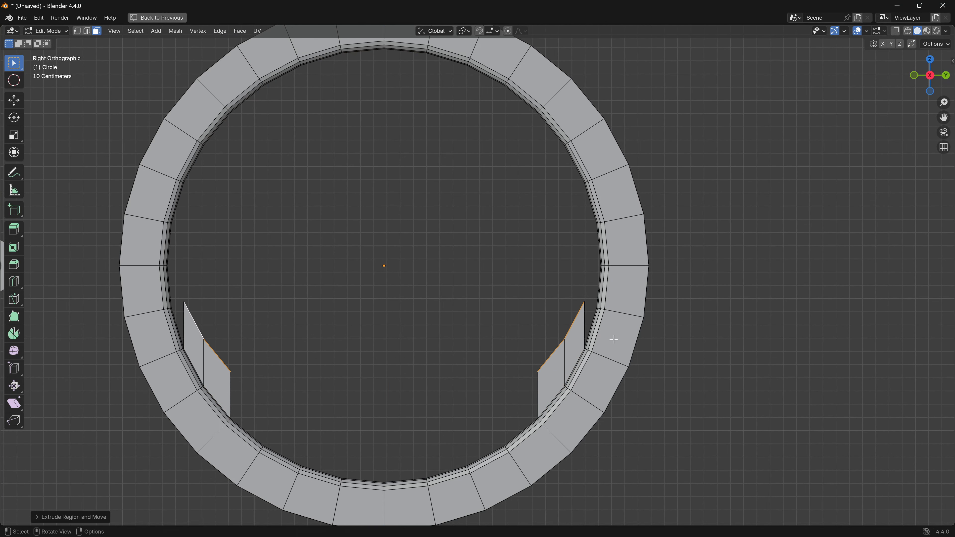
pyautogui.hotkey('ctrl', 'z')
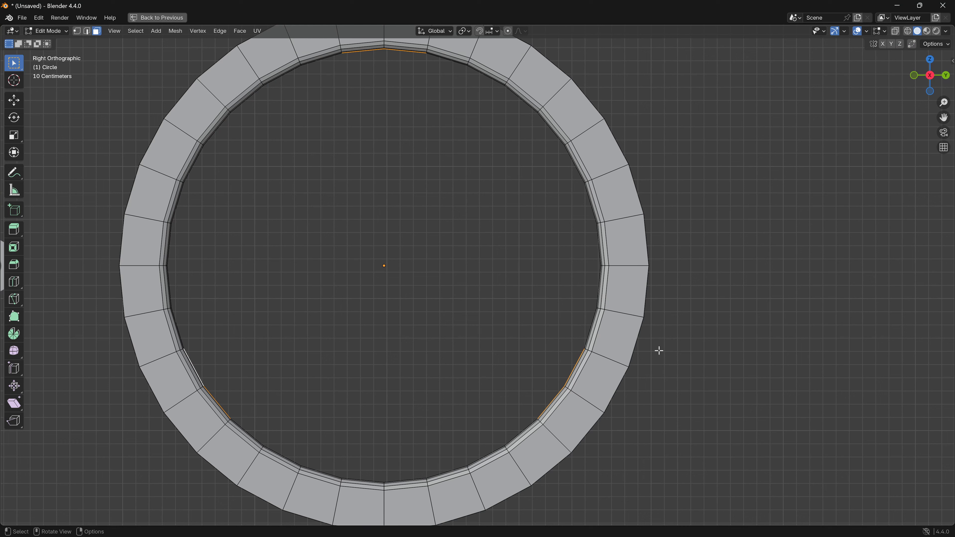
# - Extrude the six selected faces inward about 0.7 m with Extrude Individual Faces to form three spokes reaching near the centre
pyautogui.hotkey('alt', 'e')
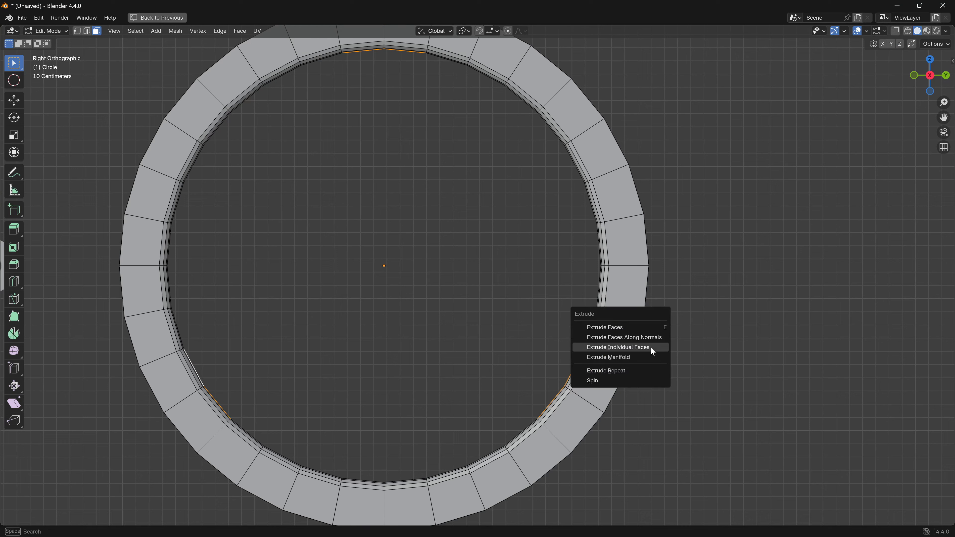
pyautogui.click(652, 348)
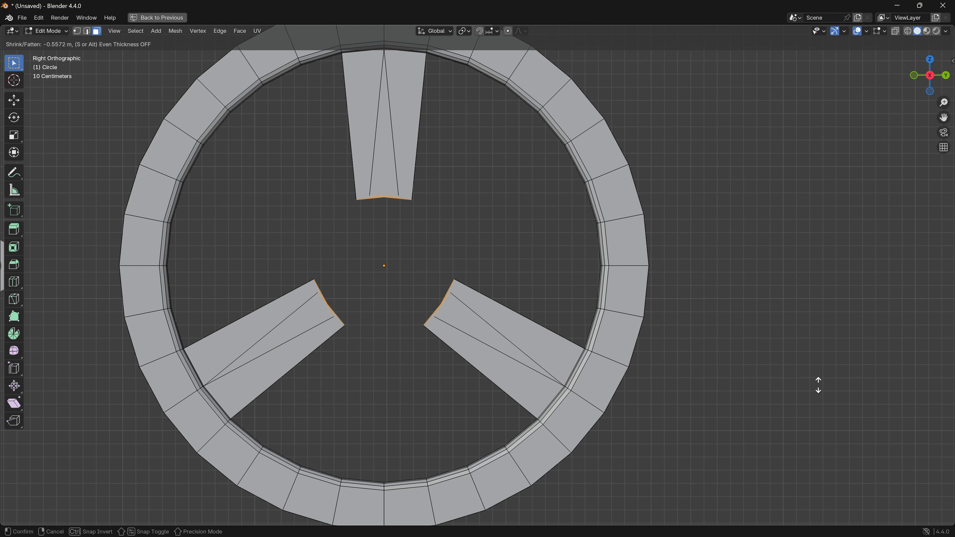
pyautogui.click(787, 394)
# - Scale the inner end faces of the three spokes to about 0.66 so they taper closer to the wheel's centre
pyautogui.moveTo(787, 394); pyautogui.dragTo(469, 266, button='middle')
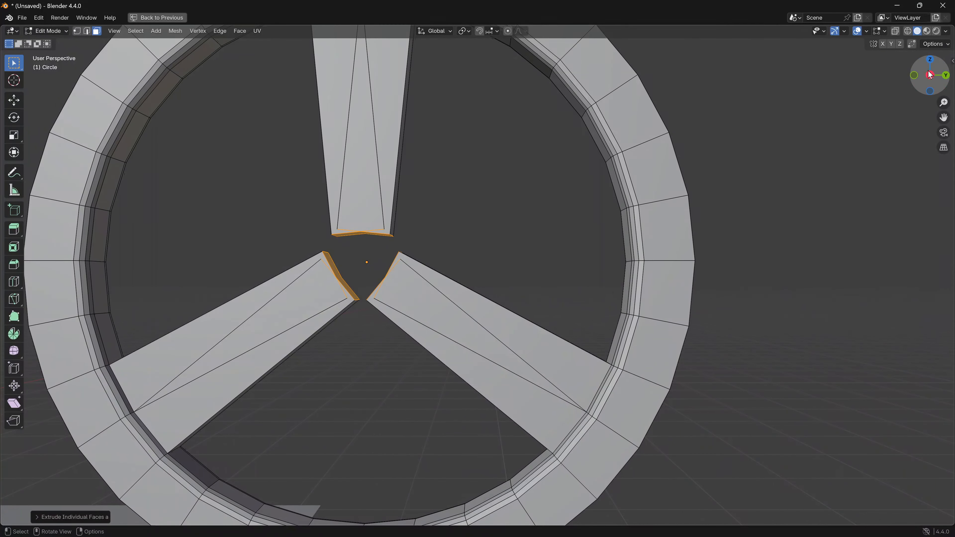
pyautogui.click(932, 80)
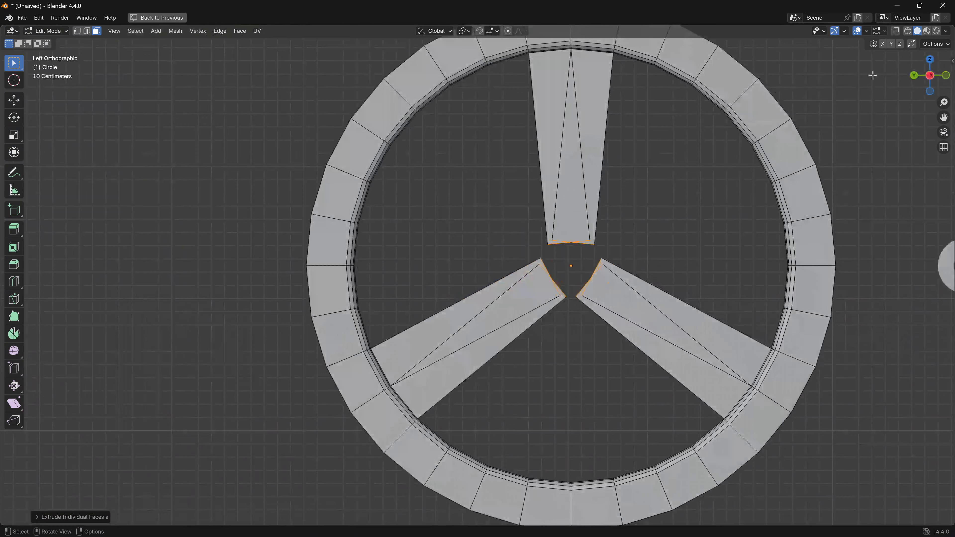
pyautogui.click(927, 80)
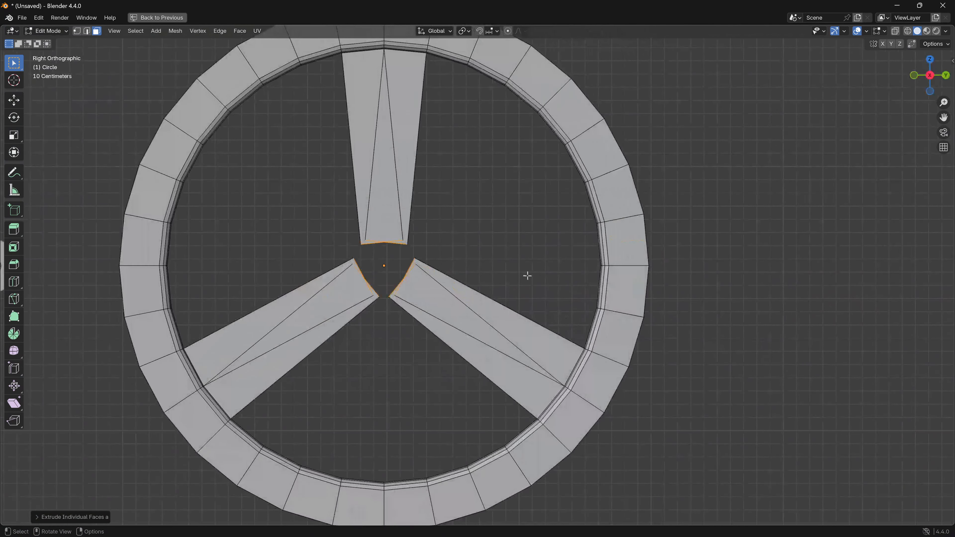
pyautogui.press('s')
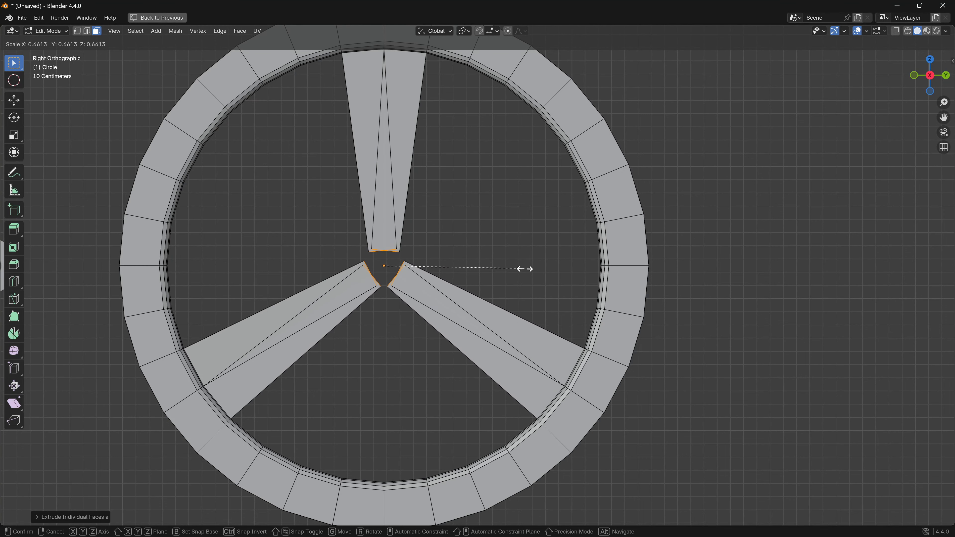
pyautogui.click(524, 269)
# - Select the entire flywheel mesh, snap the 3D cursor to the selection, and return to Object Mode
pyautogui.moveTo(320, 288); pyautogui.dragTo(151, 231, button='middle')
pyautogui.press('KP_3')
pyautogui.scroll(-5, 428, 148)
pyautogui.press('a')
pyautogui.hotkey('shift', 's')
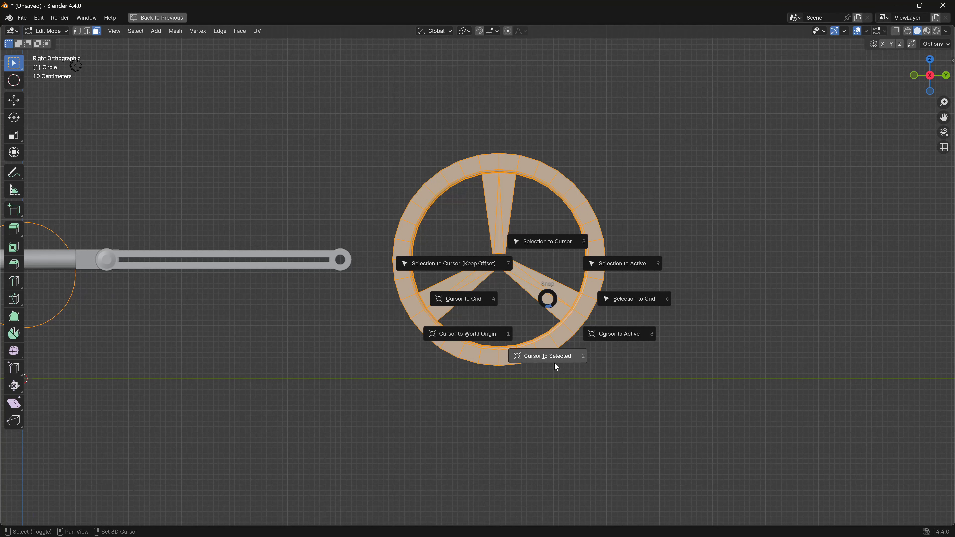
pyautogui.click(557, 367)
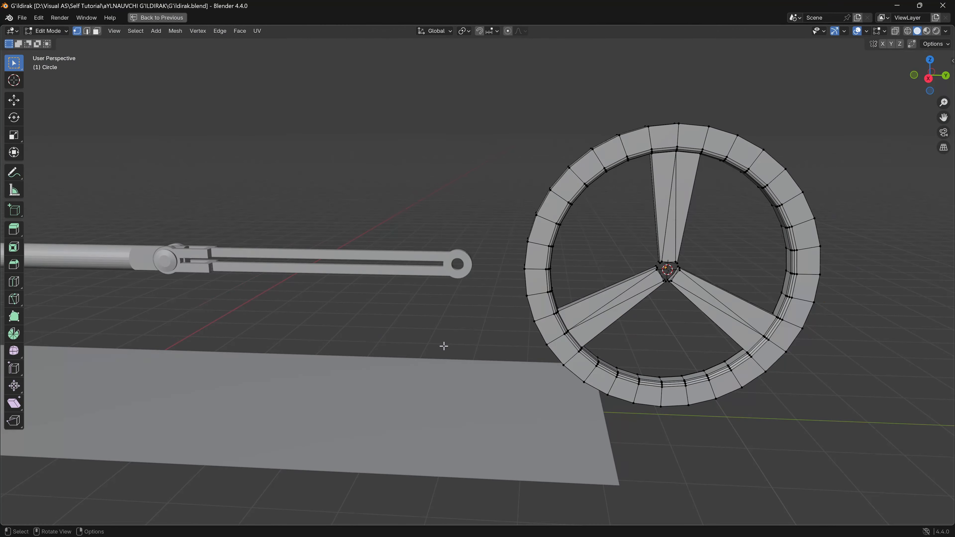
pyautogui.press('Tab')
# - Add a mesh circle at the 3D cursor in the flywheel's centre
pyautogui.keyDown('shift'); pyautogui.moveTo(513, 343); pyautogui.dragTo(444, 398, button='middle'); pyautogui.keyUp('shift')
pyautogui.hotkey('shift', 'a')
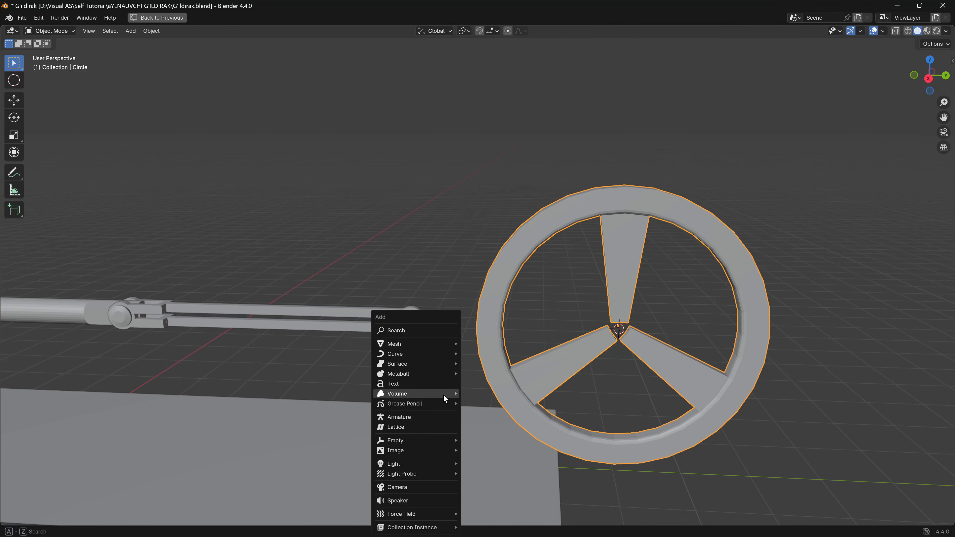
pyautogui.moveTo(440, 343)
pyautogui.click(483, 362)
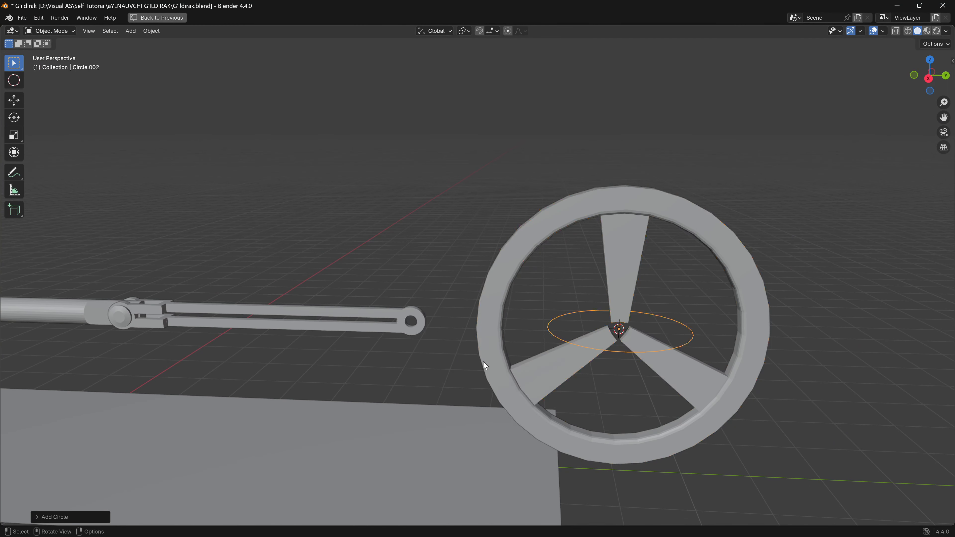
pyautogui.keyDown('shift'); pyautogui.moveTo(643, 381); pyautogui.dragTo(458, 358, button='middle'); pyautogui.keyUp('shift')
pyautogui.scroll(1, 536, 384)
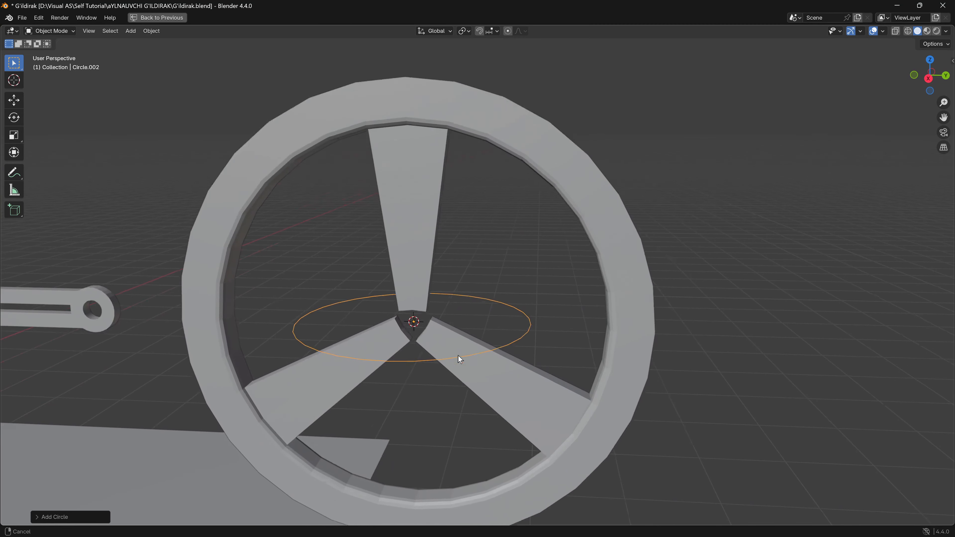
# - Rotate the new circle 90° about the global Y axis so it stands parallel to the flywheel
pyautogui.scroll(2, 537, 366)
pyautogui.press('r')
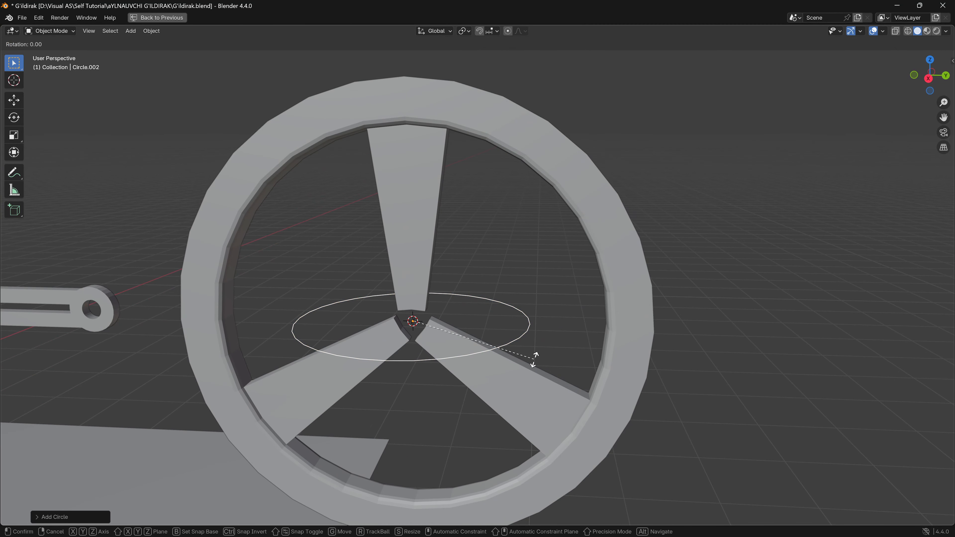
pyautogui.press('y')
pyautogui.press('9')
pyautogui.press('0')
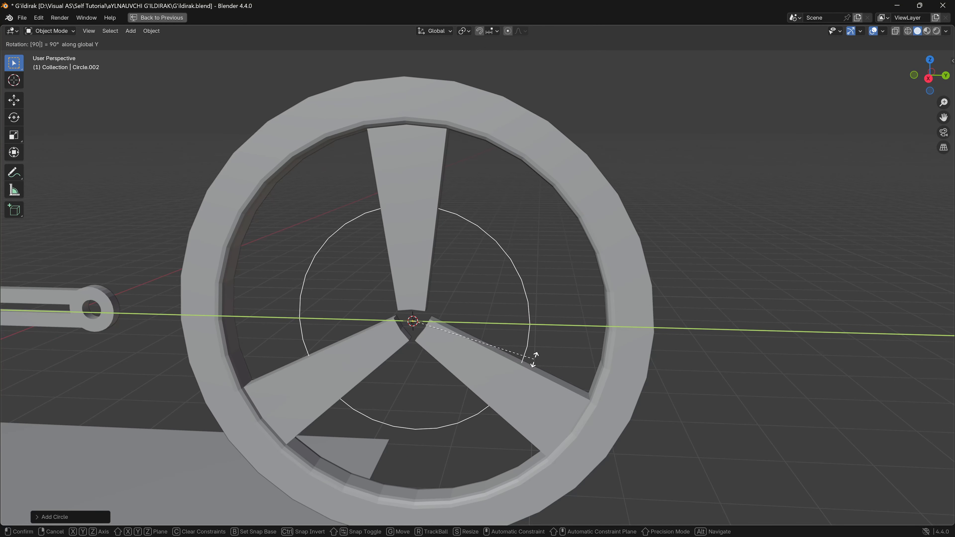
pyautogui.press('Return')
# - In the right orthographic view, scale the circle down to about 0.5 to set the hub's outline
pyautogui.moveTo(552, 368); pyautogui.dragTo(613, 332, button='middle')
pyautogui.click(932, 76)
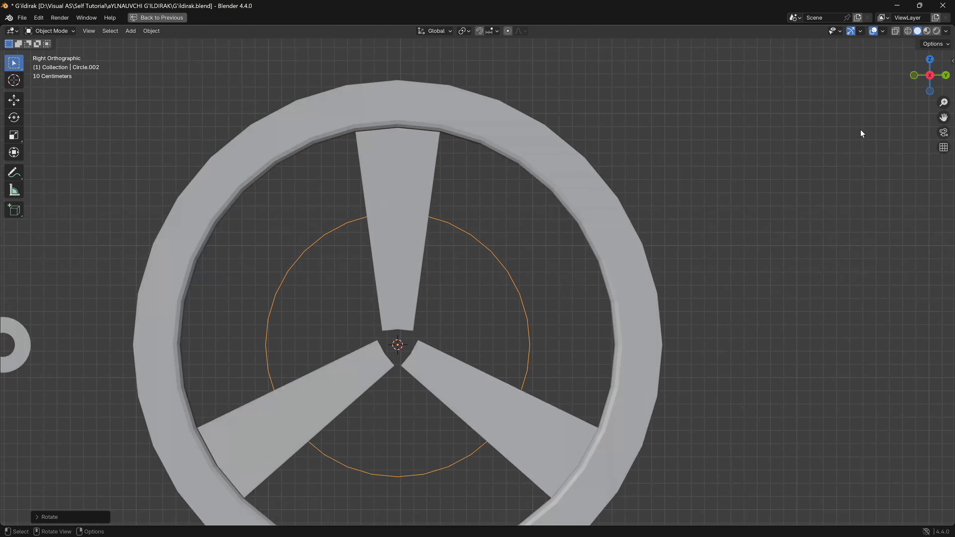
pyautogui.press('s')
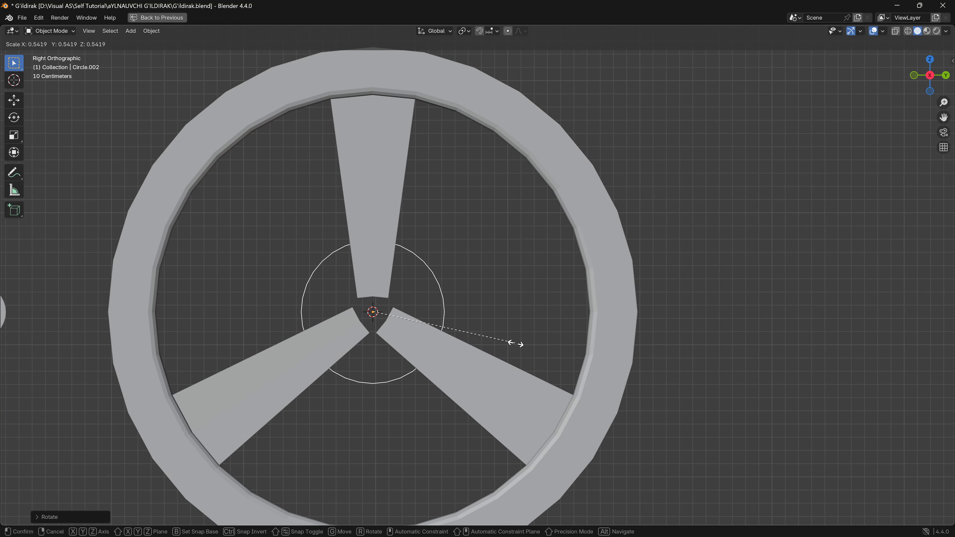
pyautogui.click(508, 342)
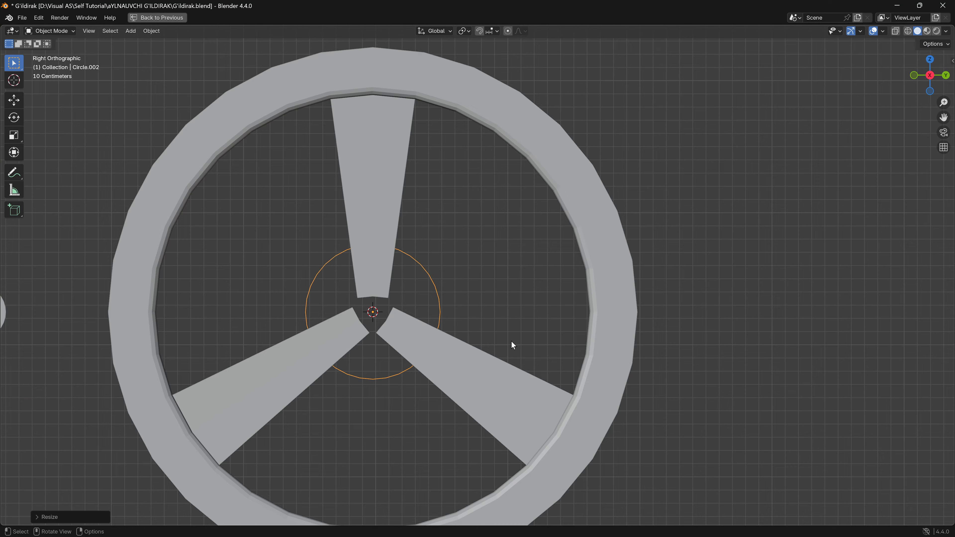
# - In Edit Mode, extrude the circle's edge inward at a scale of about 0.37 and fill the remaining central opening with a face
pyautogui.moveTo(512, 341); pyautogui.dragTo(460, 349, button='middle')
pyautogui.press('Tab')
pyautogui.moveTo(532, 315)
pyautogui.mouseDown(button='middle')
pyautogui.moveTo(473, 324)
pyautogui.moveTo(537, 331)
pyautogui.moveTo(525, 324)
pyautogui.mouseUp(button='middle')
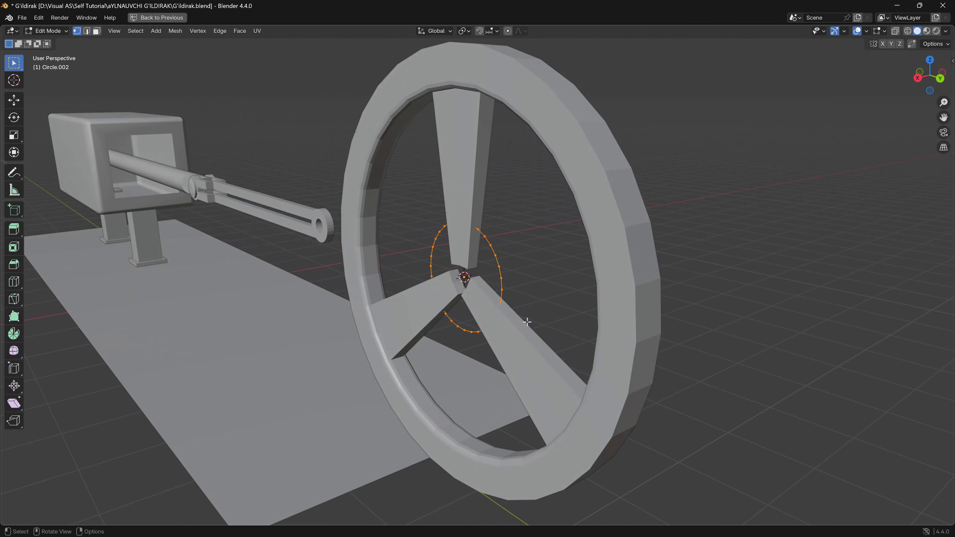
pyautogui.scroll(3, 528, 322)
pyautogui.press('e')
pyautogui.press('s')
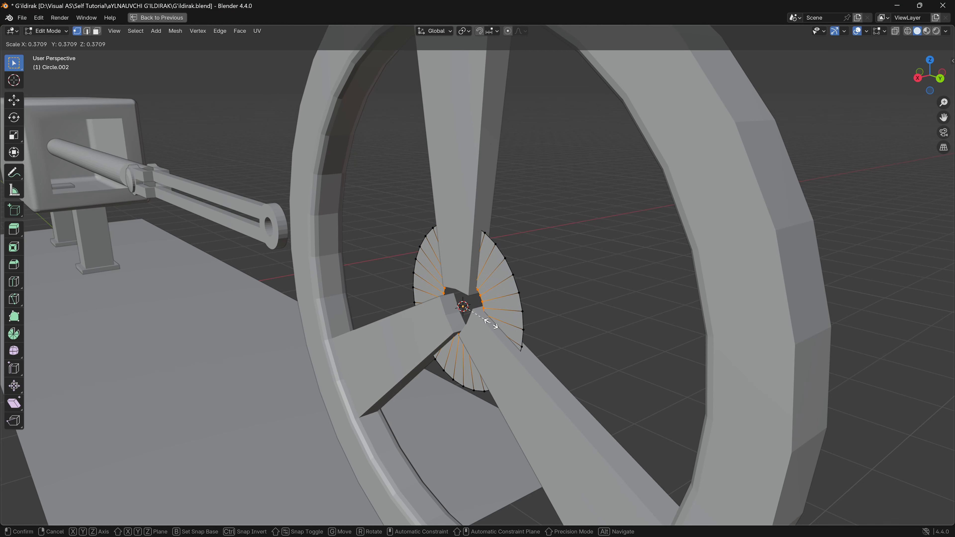
pyautogui.click(491, 323)
pyautogui.moveTo(491, 323); pyautogui.dragTo(544, 310, button='middle')
pyautogui.scroll(3, 544, 310)
pyautogui.press('f')
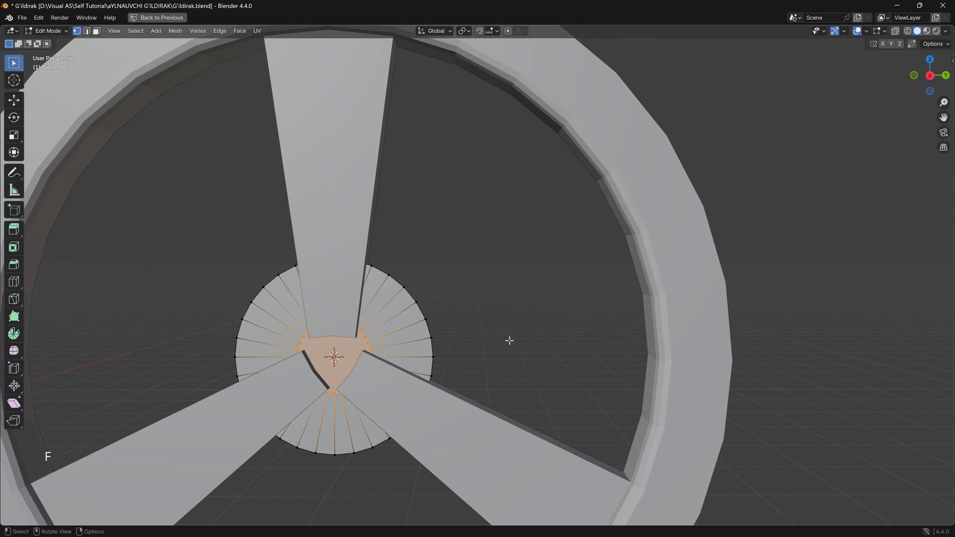
# - Select the whole disc, extrude it about 0.37 m along its normal into a hub cylinder, and return to Object Mode
pyautogui.keyDown('shift'); pyautogui.moveTo(528, 345); pyautogui.dragTo(465, 343, button='middle'); pyautogui.keyUp('shift')
pyautogui.press('a')
pyautogui.press('e')
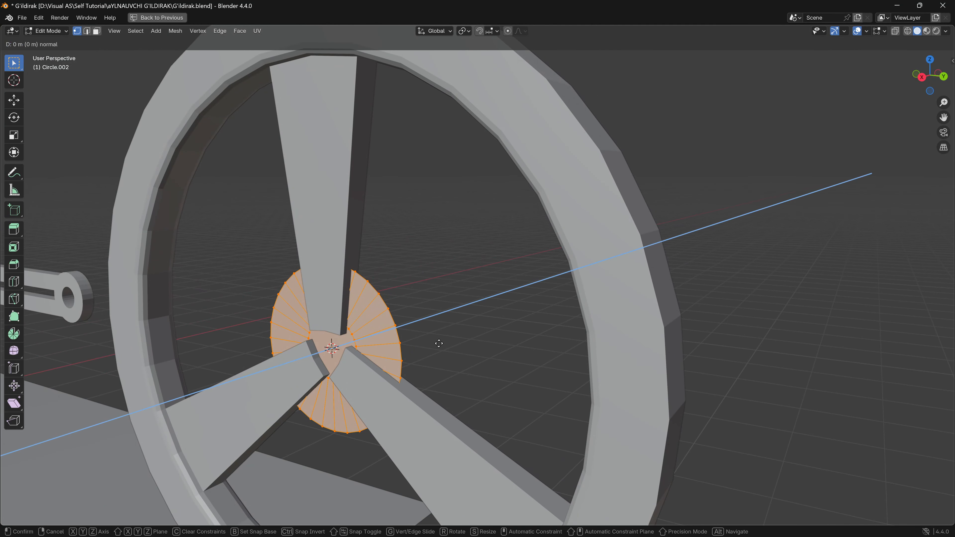
pyautogui.press('x')
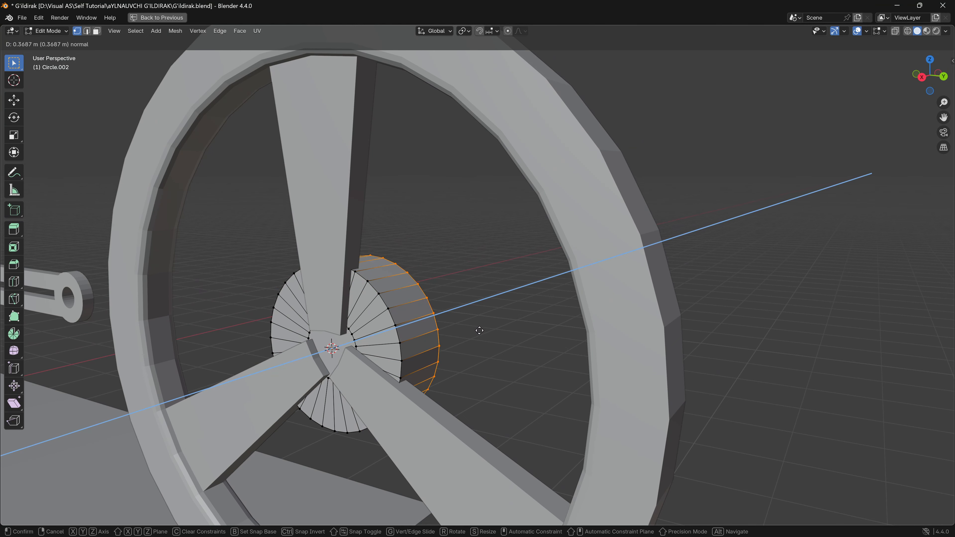
pyautogui.click(479, 330)
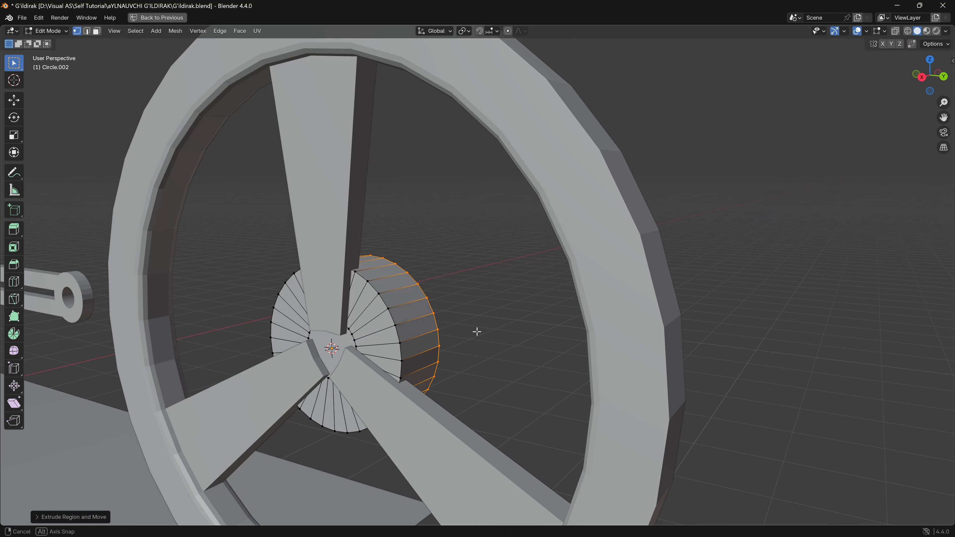
pyautogui.press('Tab')
# - Move the hub cylinder along the global X axis until it protrudes through the front of the spokes
pyautogui.moveTo(476, 330); pyautogui.dragTo(430, 367, button='middle')
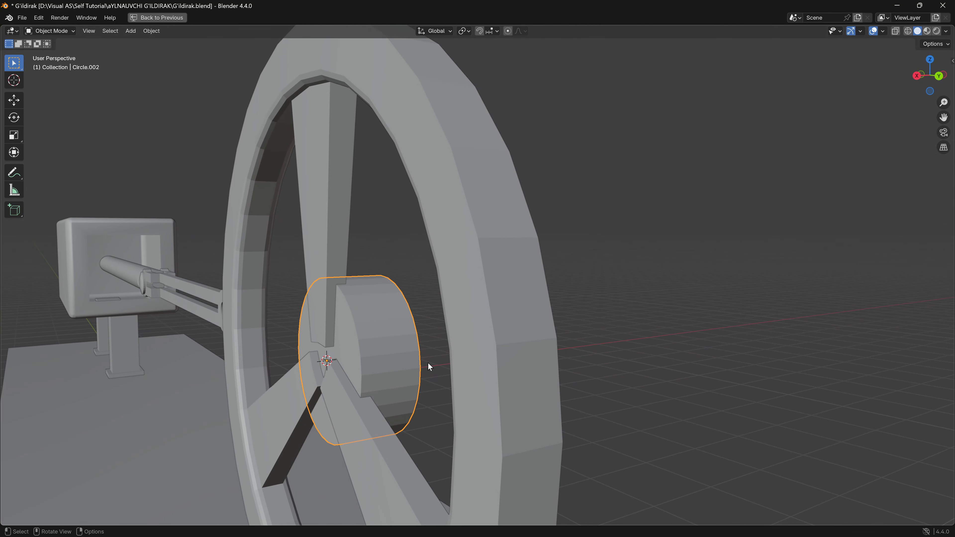
pyautogui.press('g')
pyautogui.press('x')
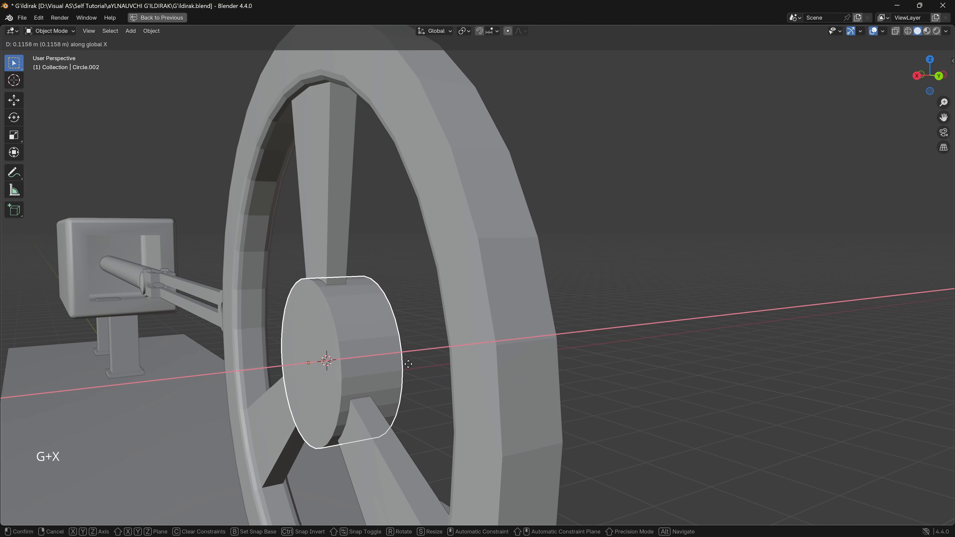
pyautogui.click(399, 367)
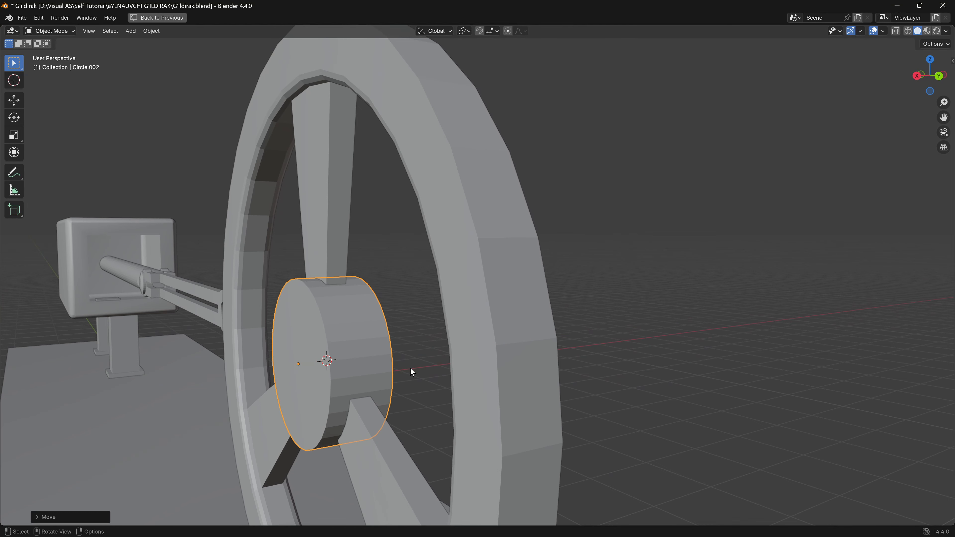
# - Select all front end faces of the hub in face select mode and inset them about 0.19 m
pyautogui.moveTo(411, 373); pyautogui.dragTo(444, 369, button='middle')
pyautogui.moveTo(337, 367); pyautogui.dragTo(361, 324, button='middle')
pyautogui.press('Tab')
pyautogui.click(96, 31)
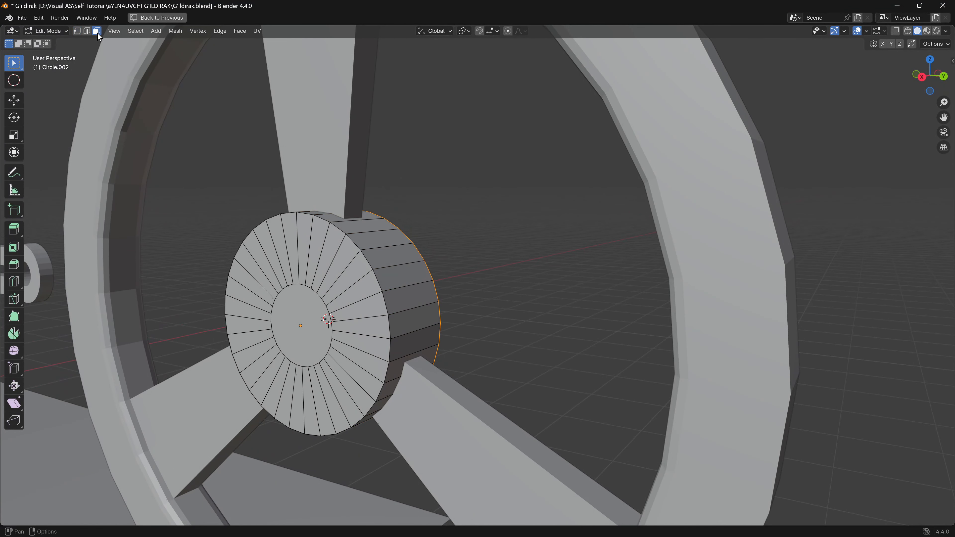
pyautogui.moveTo(196, 233); pyautogui.dragTo(245, 266, button='middle')
pyautogui.click(360, 394)
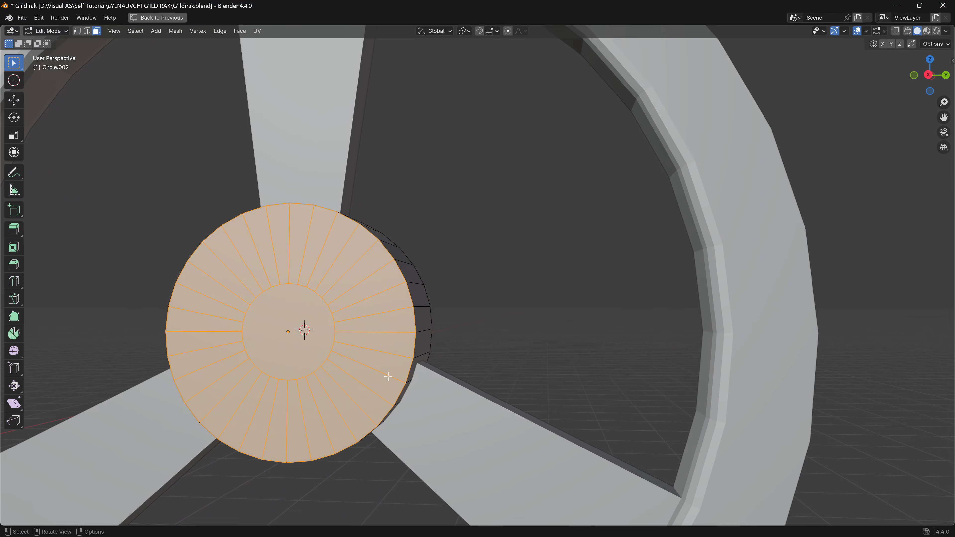
pyautogui.moveTo(389, 377); pyautogui.dragTo(451, 396, button='middle')
pyautogui.press('i')
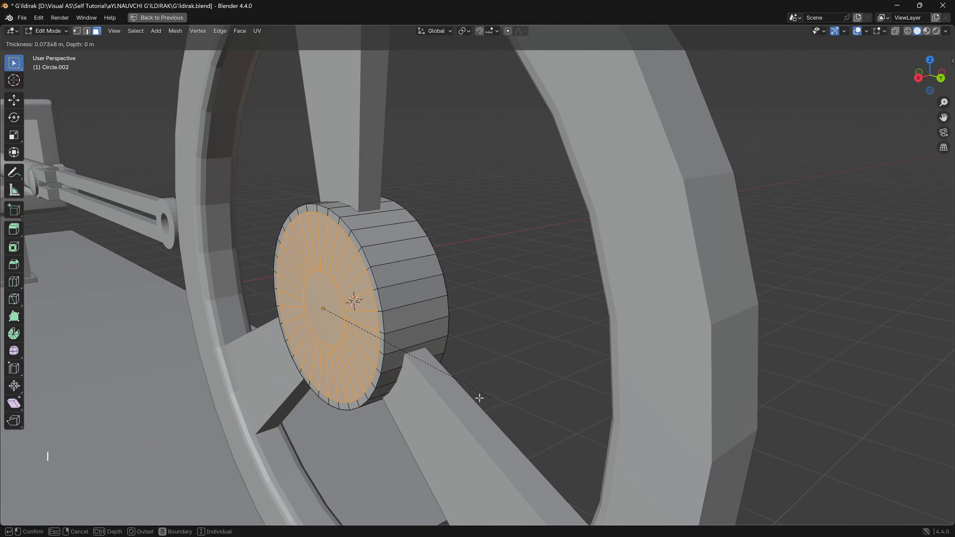
pyautogui.click(476, 416)
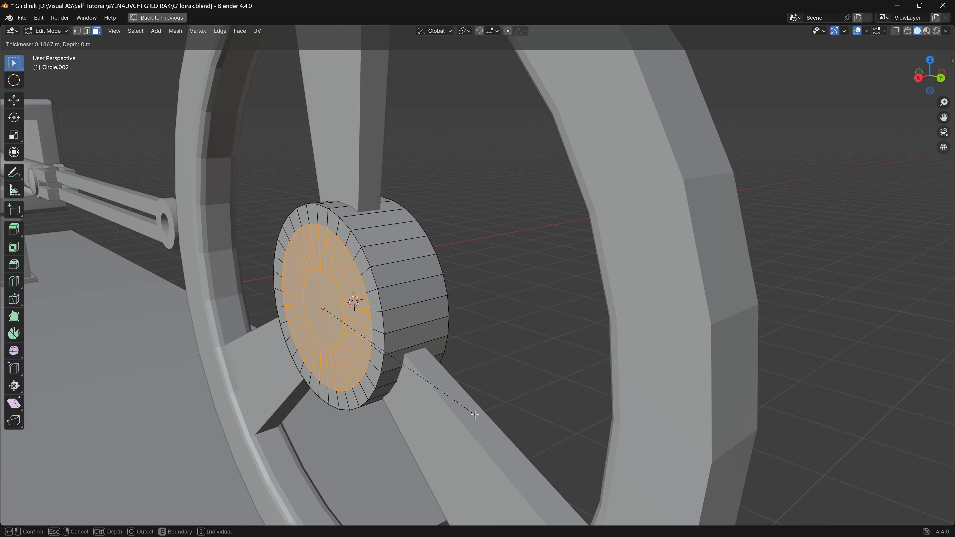
# - Extrude the inset hub faces outward about 0.1 m and scale them down to form a tapered boss
pyautogui.press('e')
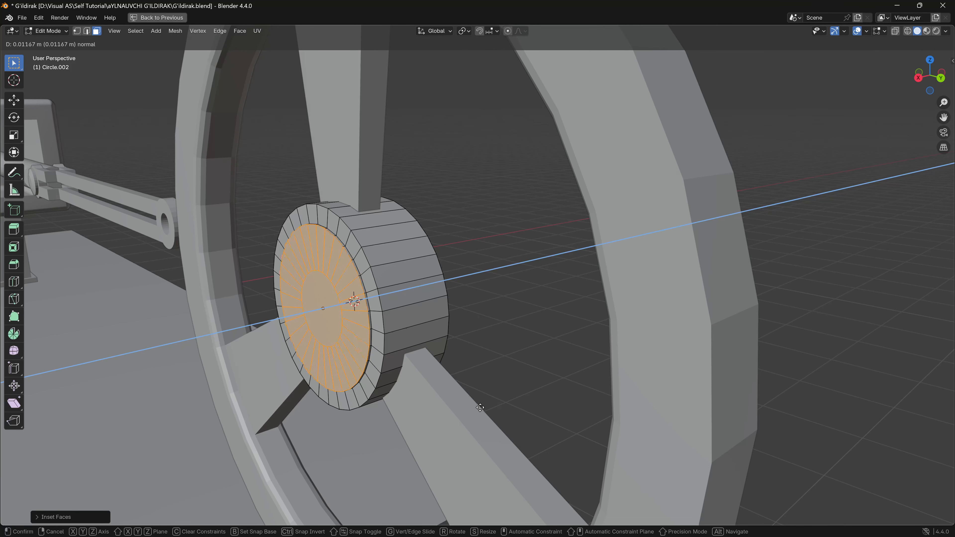
pyautogui.click(465, 411)
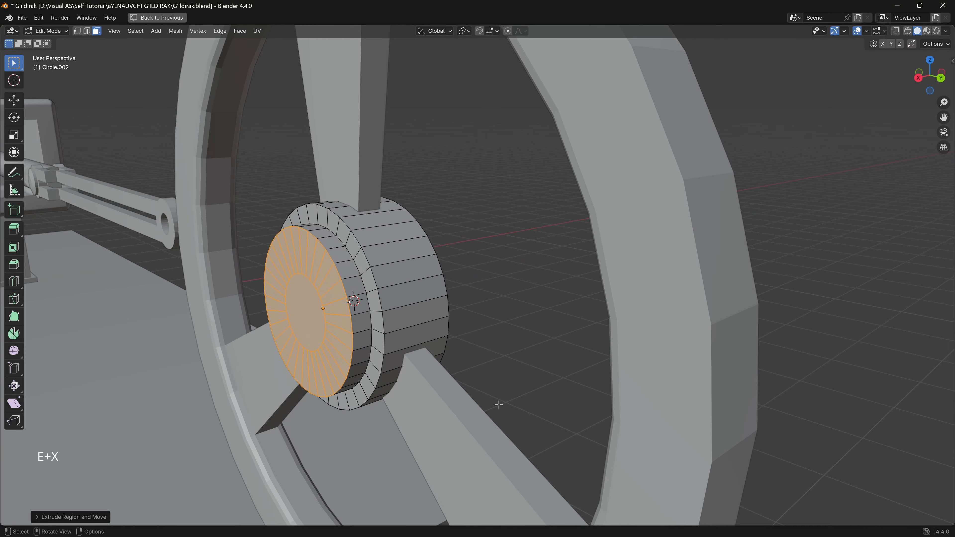
pyautogui.press('s')
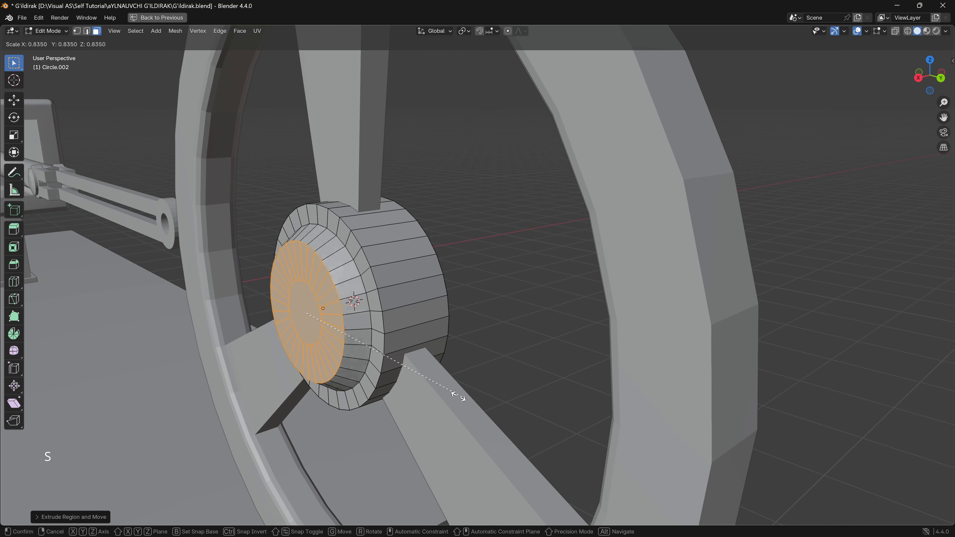
pyautogui.click(439, 391)
# - Extrude the boss's end faces outward once more and scale them to about two thirds to continue the taper
pyautogui.moveTo(418, 383); pyautogui.dragTo(442, 378, button='middle')
pyautogui.press('e')
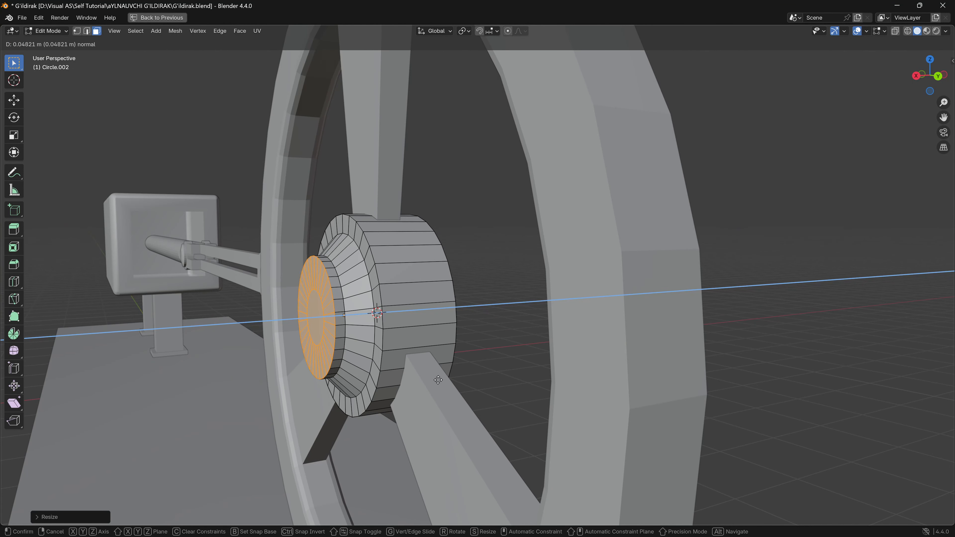
pyautogui.click(433, 379)
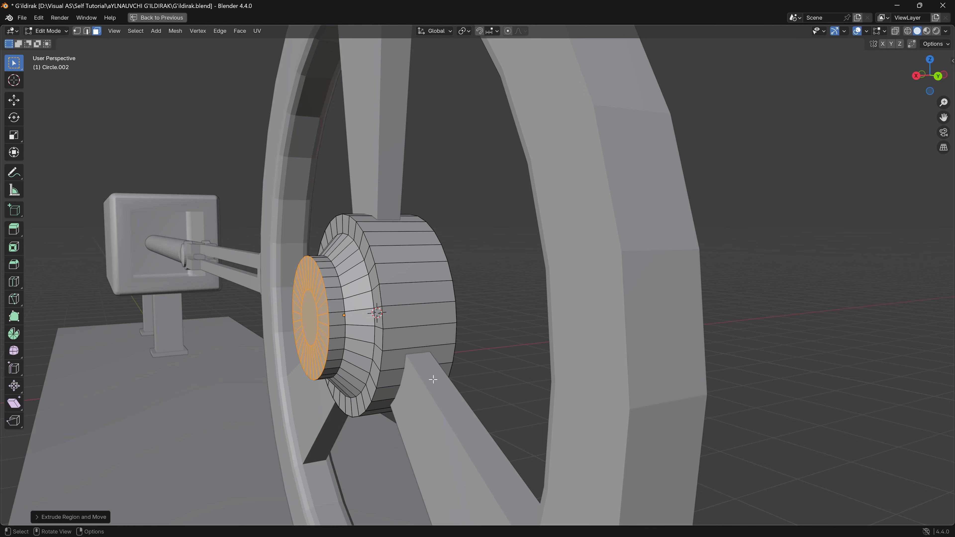
pyautogui.moveTo(476, 378); pyautogui.dragTo(508, 379, button='middle')
pyautogui.press('e')
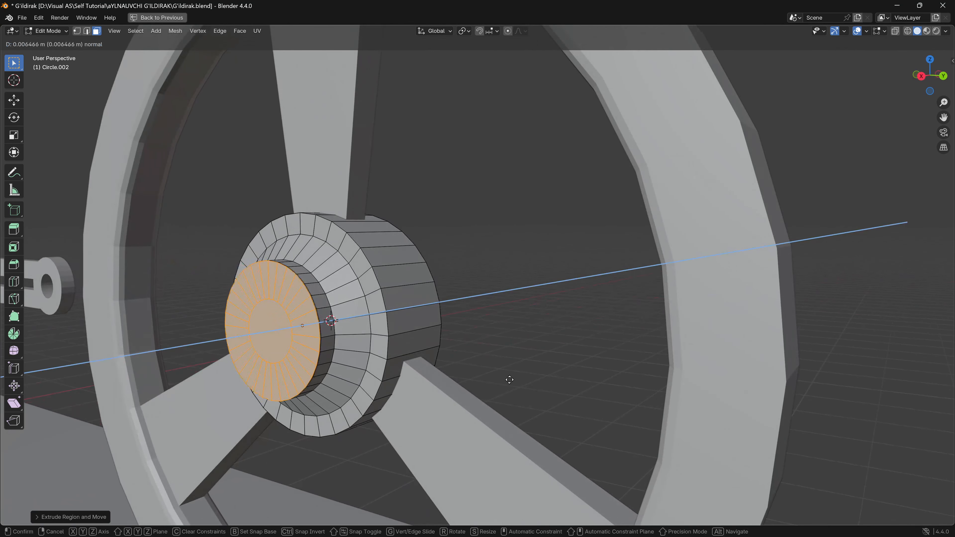
pyautogui.click(508, 379)
pyautogui.press('s')
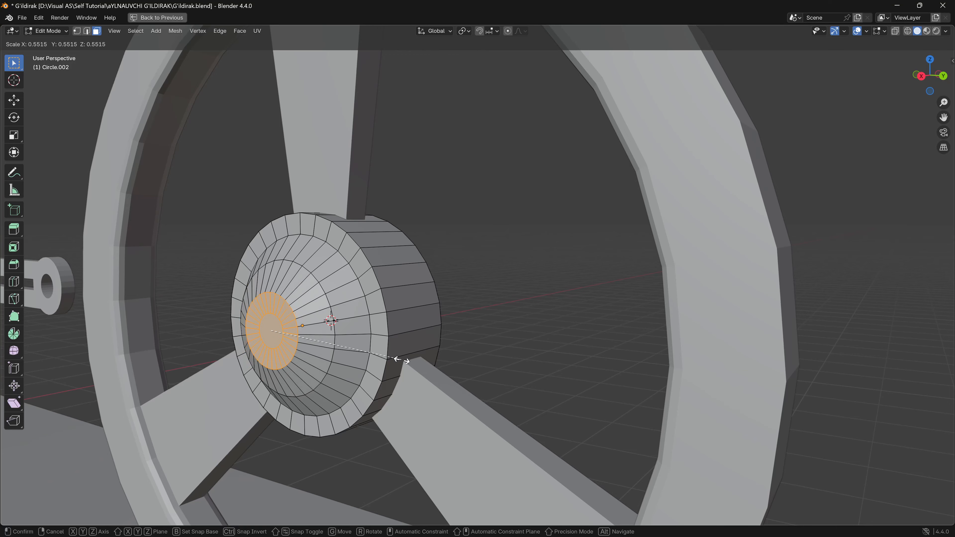
pyautogui.click(428, 361)
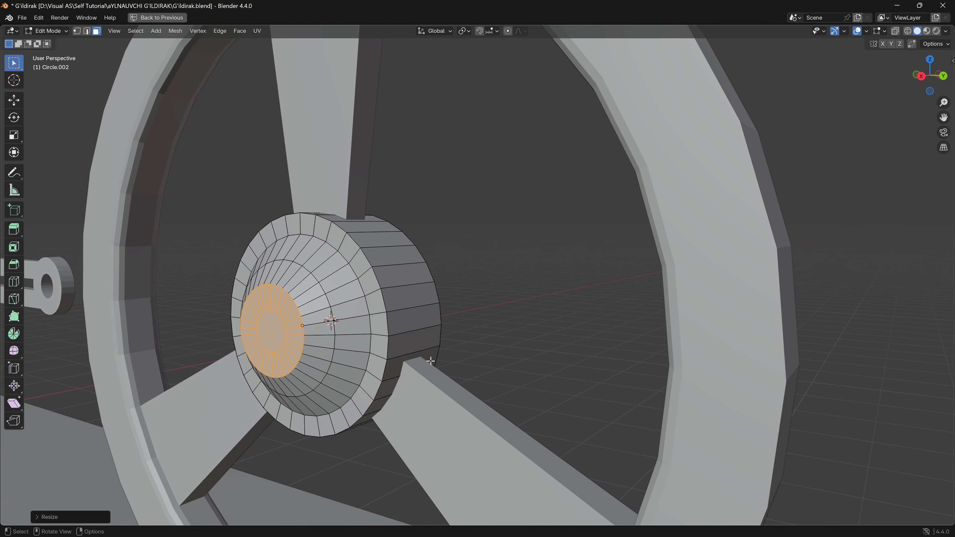
# - Move the boss's end faces about 0.04 m back toward the hub along the global X axis
pyautogui.moveTo(428, 361); pyautogui.dragTo(339, 343, button='middle')
pyautogui.press('g')
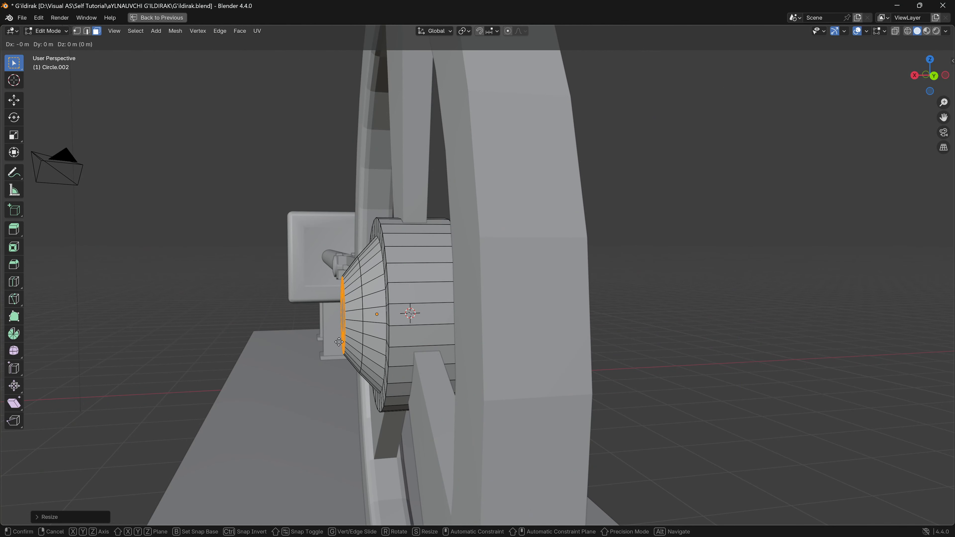
pyautogui.press('x')
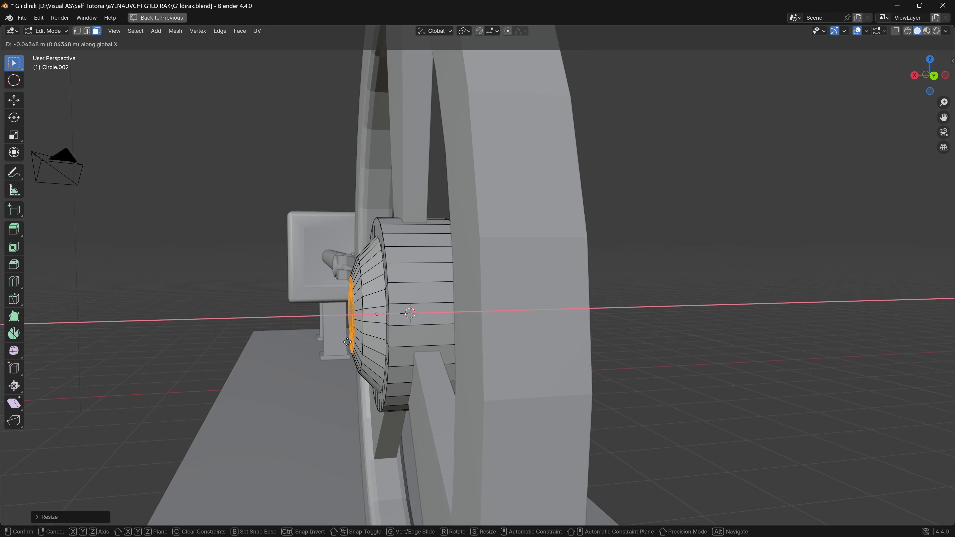
pyautogui.click(347, 342)
# - Extrude the boss's end faces outward about 0.05 m along their normal to form a short cylindrical tip
pyautogui.moveTo(347, 342)
pyautogui.mouseDown(button='middle')
pyautogui.moveTo(375, 345)
pyautogui.moveTo(364, 341)
pyautogui.mouseUp(button='middle')
pyautogui.press('g')
pyautogui.press('z')
pyautogui.press('z')
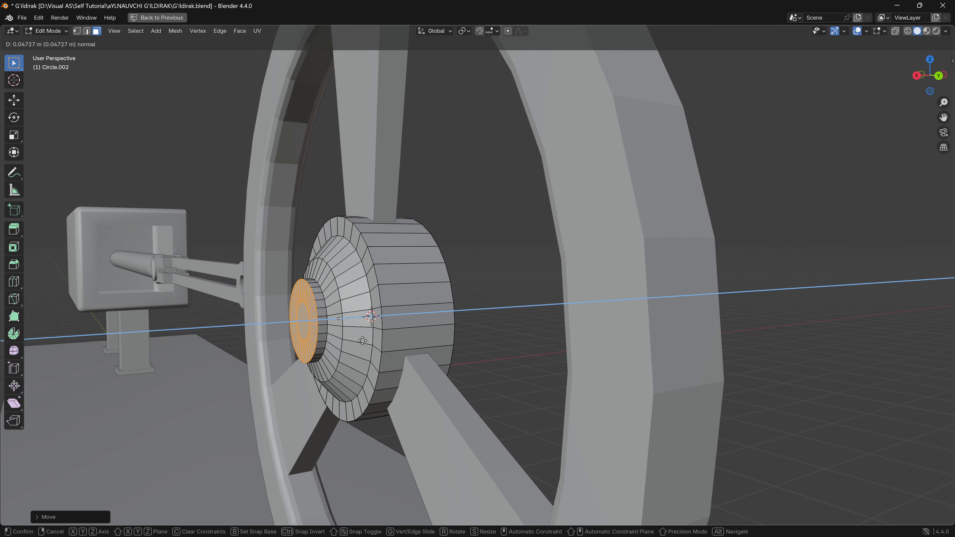
pyautogui.click(372, 340)
# - Inset all faces of the hub's flat end, on the side opposite the tapered boss, leaving a narrow outer border
pyautogui.moveTo(373, 340); pyautogui.dragTo(459, 282, button='middle')
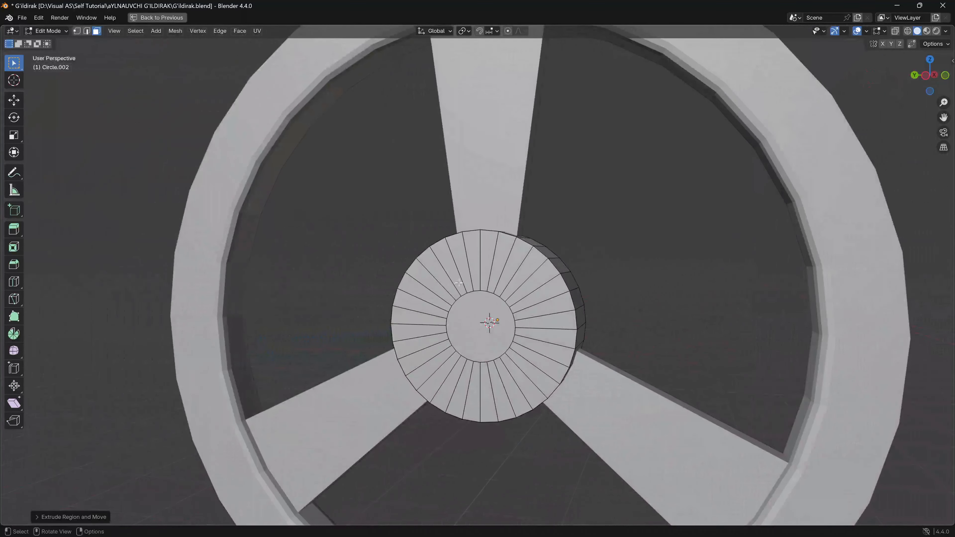
pyautogui.press('a')
pyautogui.moveTo(537, 369); pyautogui.dragTo(432, 367, button='middle')
pyautogui.press('i')
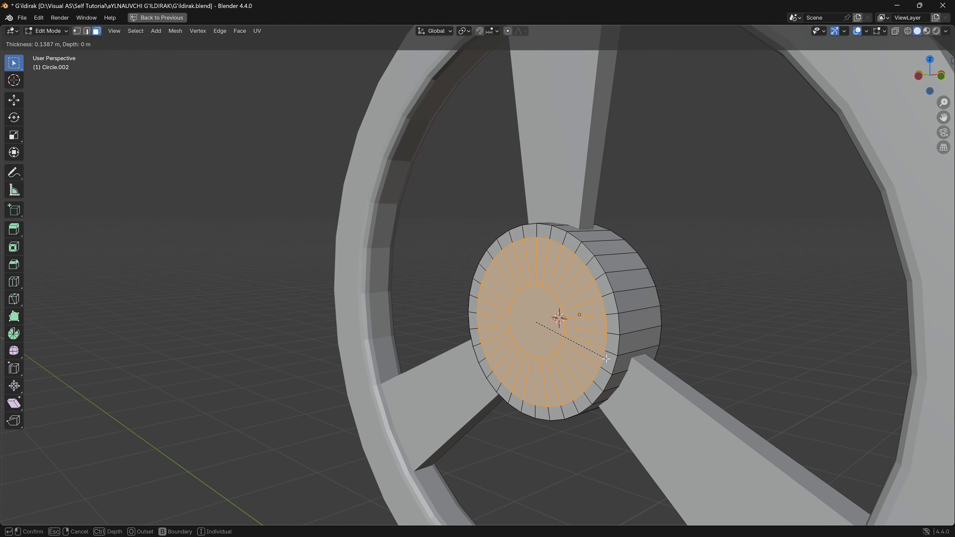
pyautogui.click(652, 370)
# - Extrude the inset hub faces slightly outward and scale them to about 0.94 for a shallow bevelled step
pyautogui.press('e')
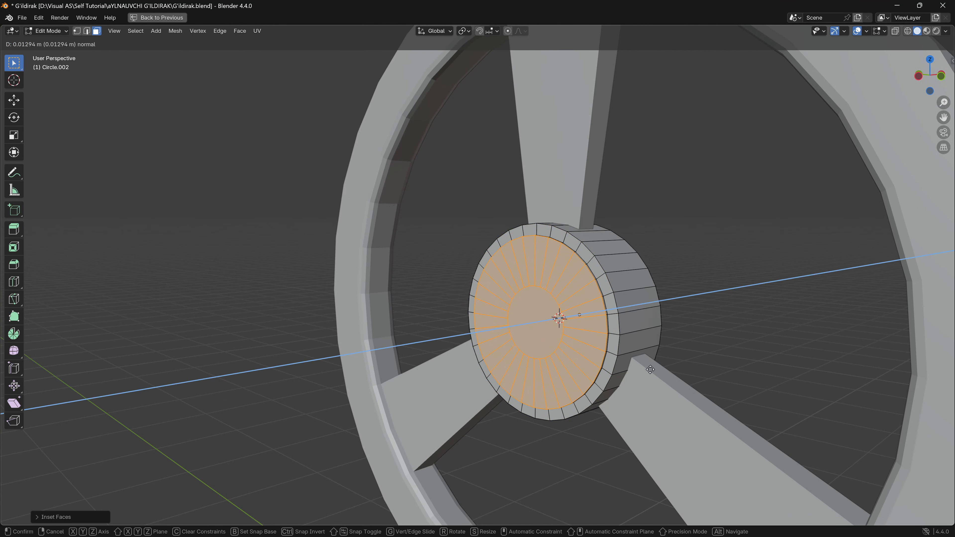
pyautogui.click(646, 371)
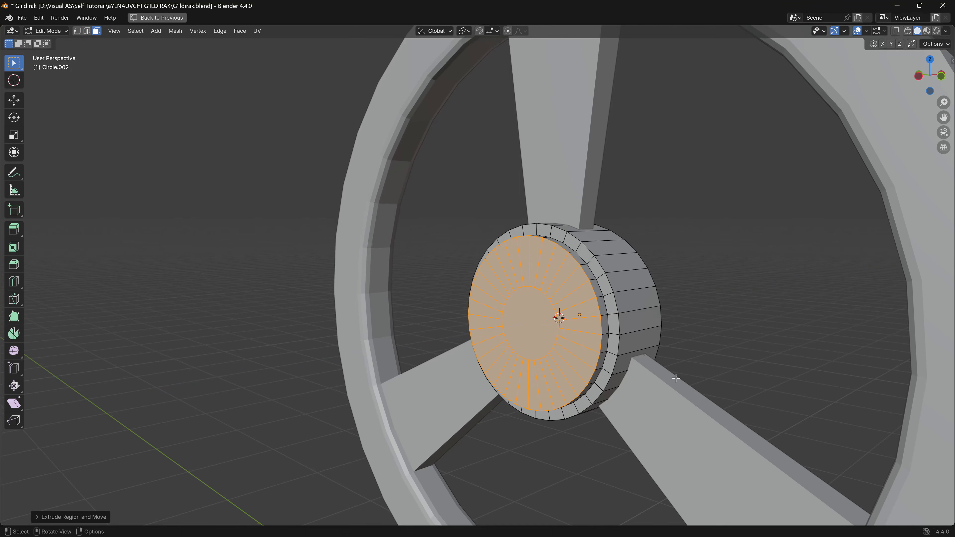
pyautogui.press('s')
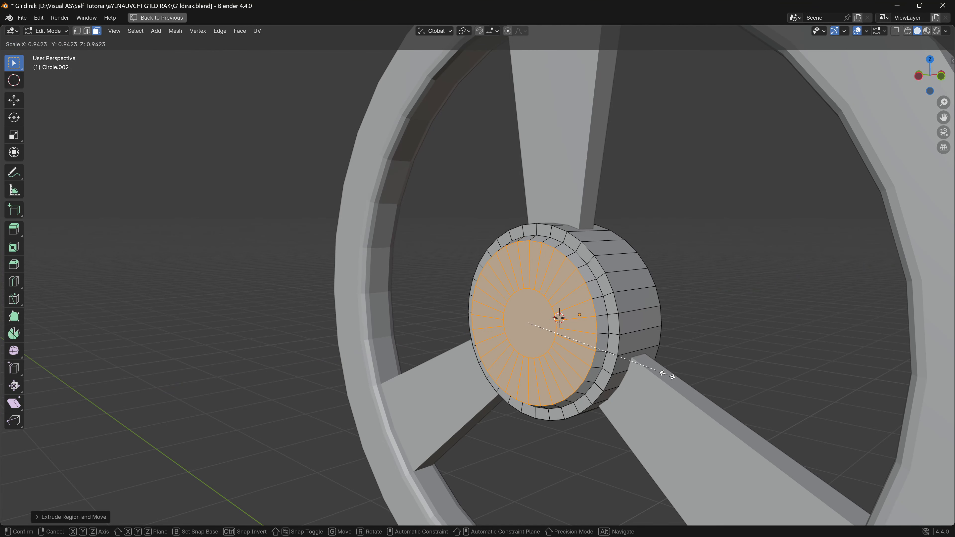
pyautogui.click(666, 375)
# - Move the step's end faces slightly back toward the hub along the global X axis
pyautogui.moveTo(542, 371); pyautogui.dragTo(487, 406, button='middle')
pyautogui.press('g')
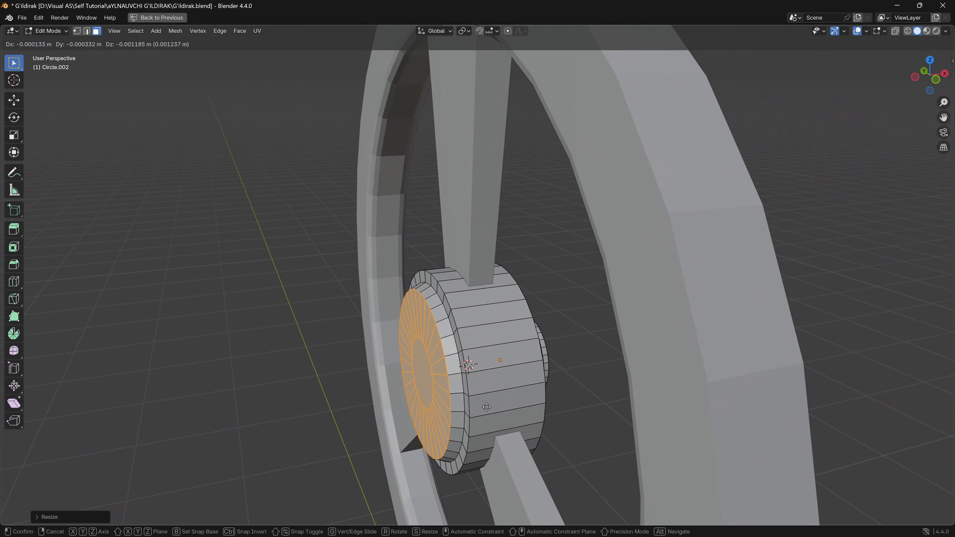
pyautogui.press('x')
pyautogui.click(488, 408)
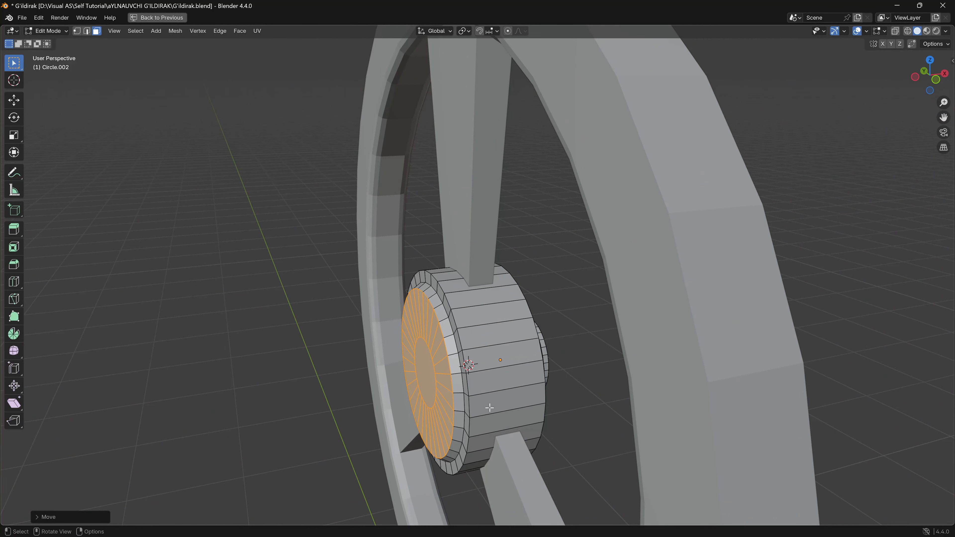
# - Extrude the circular face at the centre of the stepped hub side outward about 1.2 m to form the axle
pyautogui.moveTo(490, 408); pyautogui.dragTo(553, 390, button='middle')
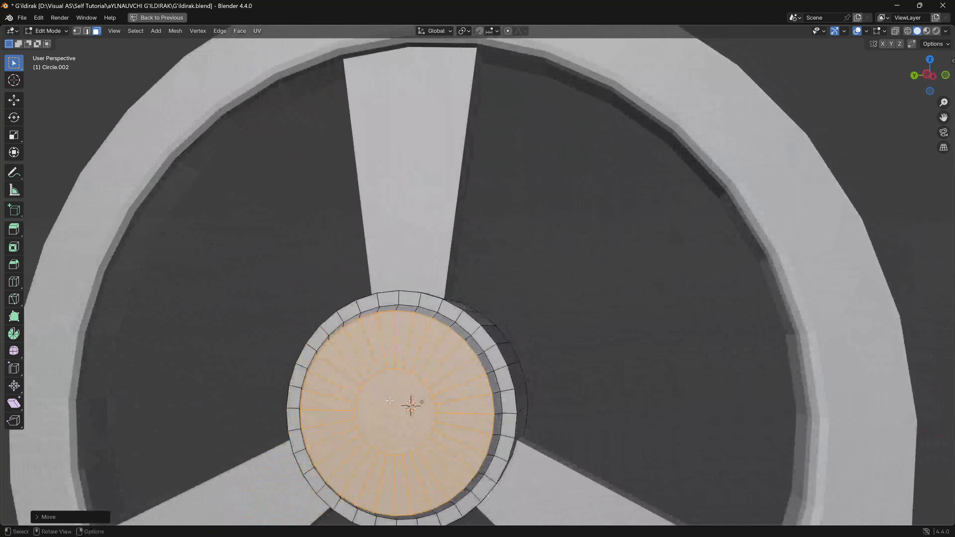
pyautogui.click(395, 404)
pyautogui.moveTo(396, 403); pyautogui.dragTo(495, 322, button='middle')
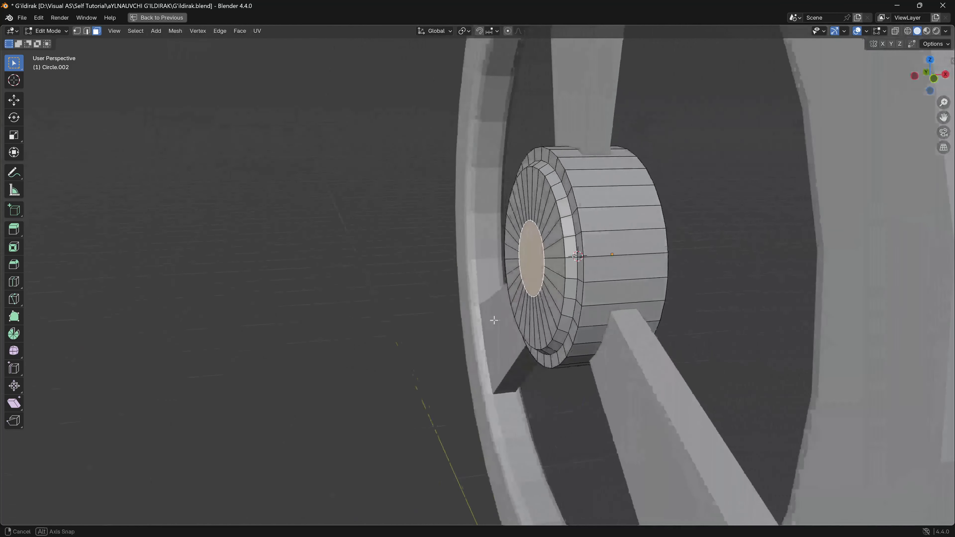
pyautogui.press('e')
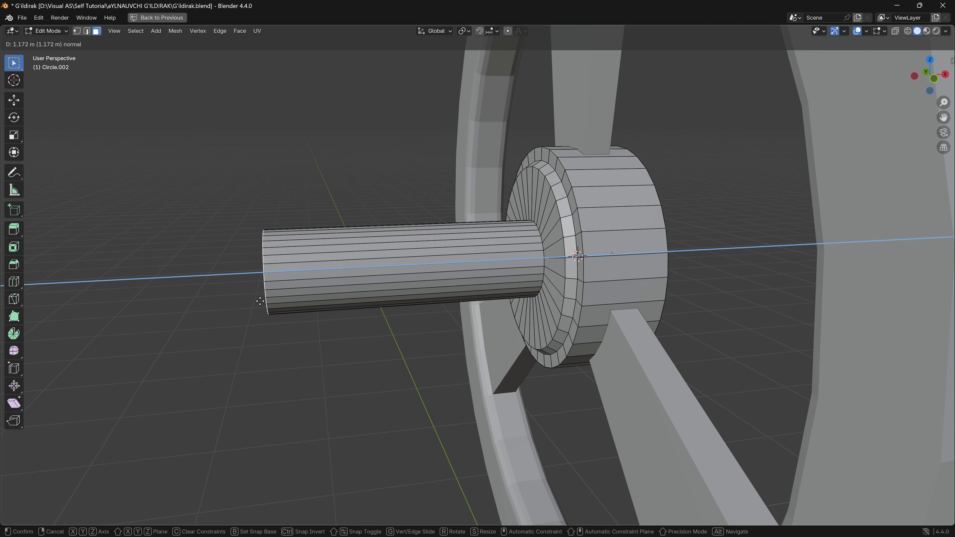
pyautogui.click(251, 305)
# - Leave mesh editing and join the hub with its axle to the flywheel rim as one object
pyautogui.moveTo(252, 305); pyautogui.dragTo(762, 259, button='middle')
pyautogui.press('Tab')
pyautogui.scroll(-1, 624, 329)
pyautogui.keyDown('shift'); pyautogui.click(475, 210); pyautogui.keyUp('shift')
pyautogui.hotkey('ctrl', 'j')
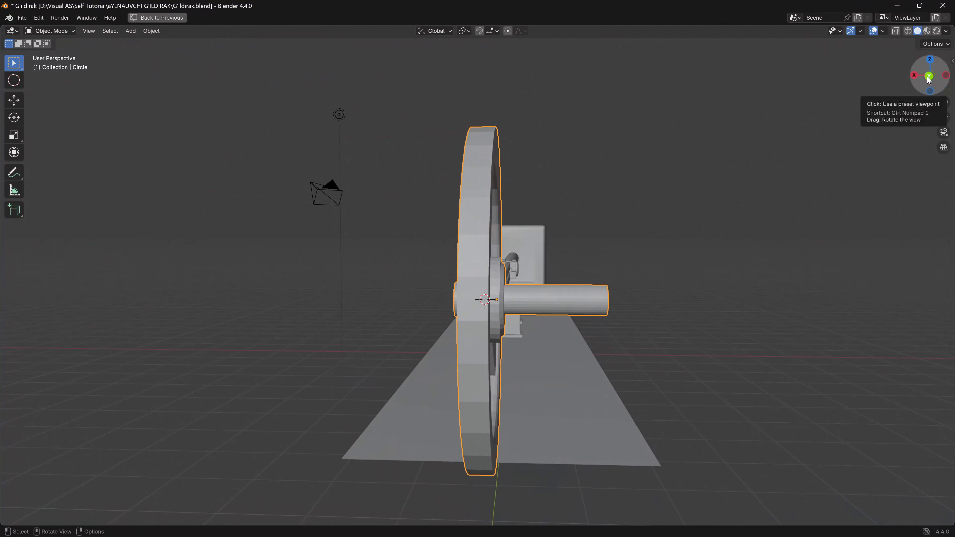
# - From the back view, move the joined flywheel about 1.55 m along the global X axis, placing the axle end beside the connecting rod
pyautogui.click(930, 77)
pyautogui.press('g')
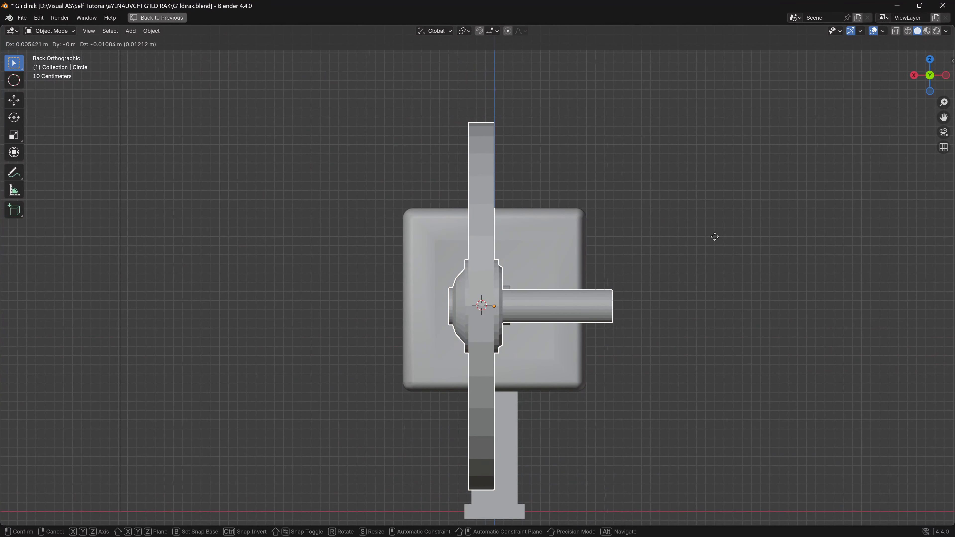
pyautogui.press('x')
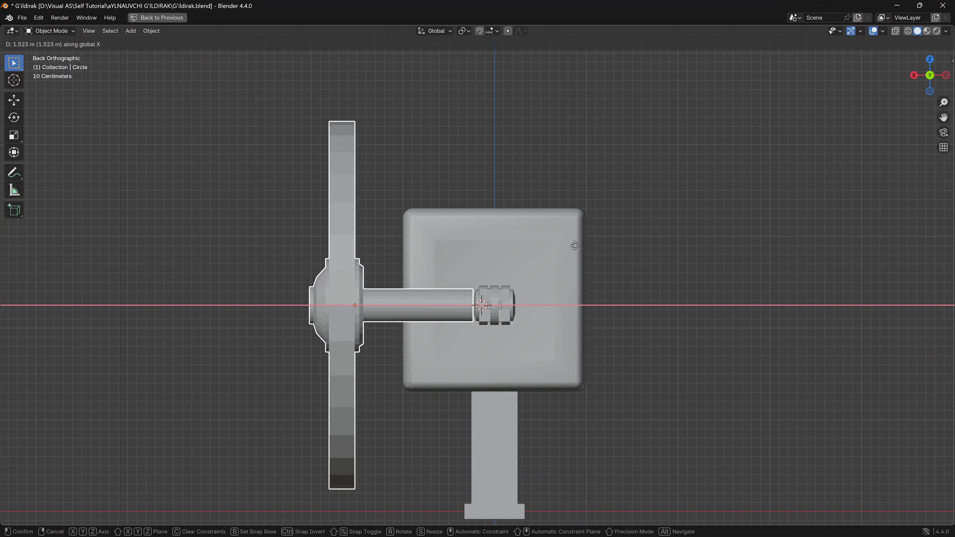
pyautogui.click(556, 247)
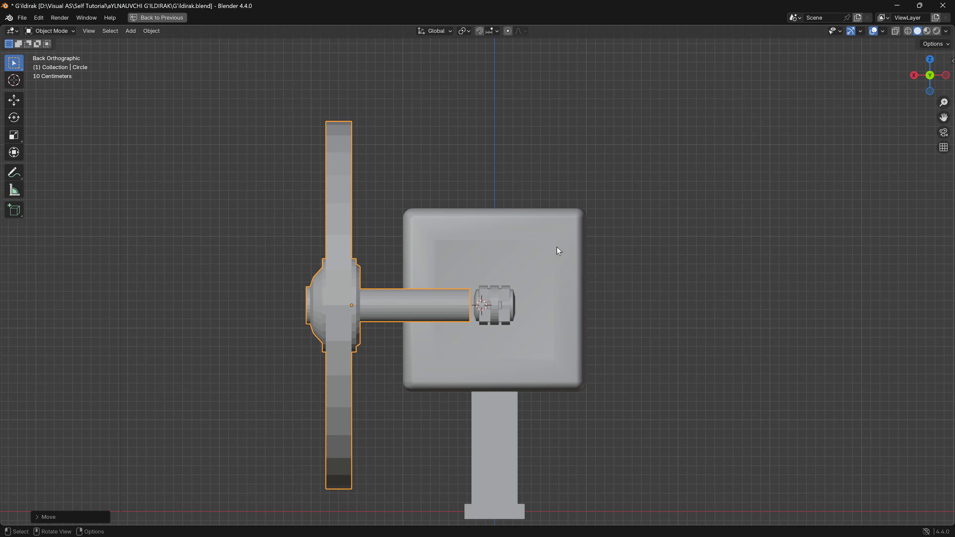
# - Add a mesh circle at the 3D cursor near the axle end and rotate it 90° about the global Y axis
pyautogui.moveTo(554, 250); pyautogui.dragTo(524, 279, button='middle')
pyautogui.hotkey('shift', 'a')
pyautogui.moveTo(477, 275)
pyautogui.click(525, 292)
pyautogui.write('ry')
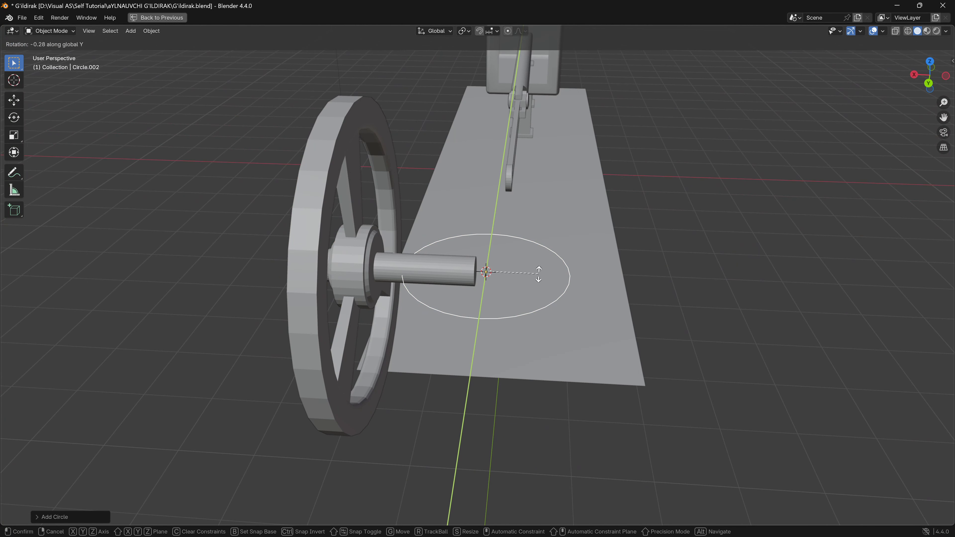
pyautogui.write('90')
pyautogui.press('Return')
# - Scale the new circle down to roughly 0.9 of its size
pyautogui.moveTo(539, 274); pyautogui.dragTo(733, 280, button='middle')
pyautogui.press('s')
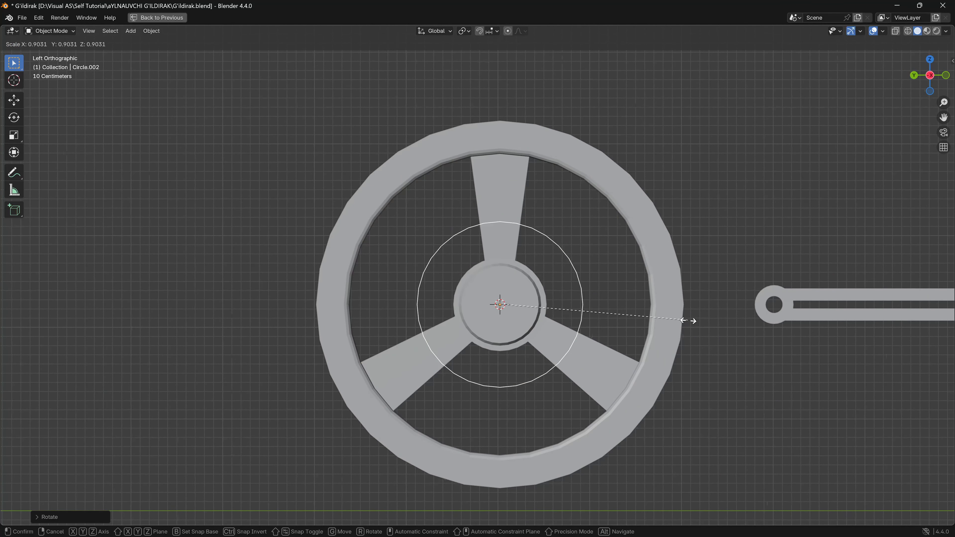
pyautogui.click(681, 321)
# - Extrude the circle's outline inward to about 0.22 scale and fill the inner ring with a face
pyautogui.moveTo(681, 321); pyautogui.dragTo(639, 322, button='middle')
pyautogui.press('Tab')
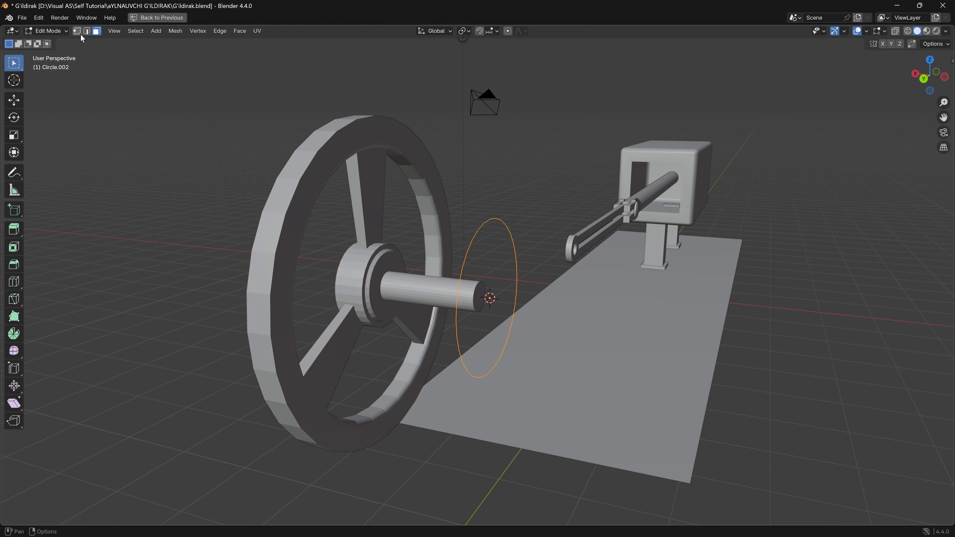
pyautogui.keyDown('shift'); pyautogui.moveTo(325, 238); pyautogui.dragTo(173, 275, button='middle'); pyautogui.keyUp('shift')
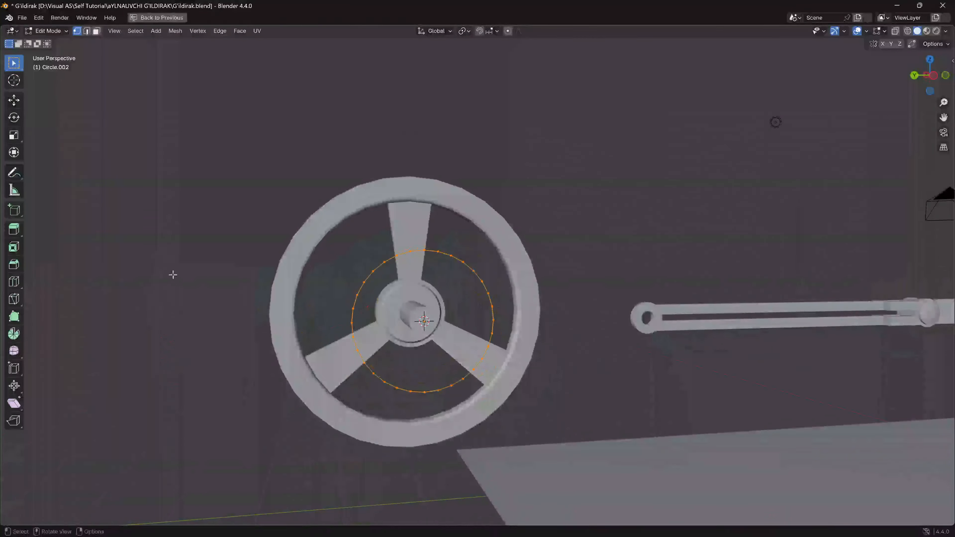
pyautogui.press('e')
pyautogui.press('s')
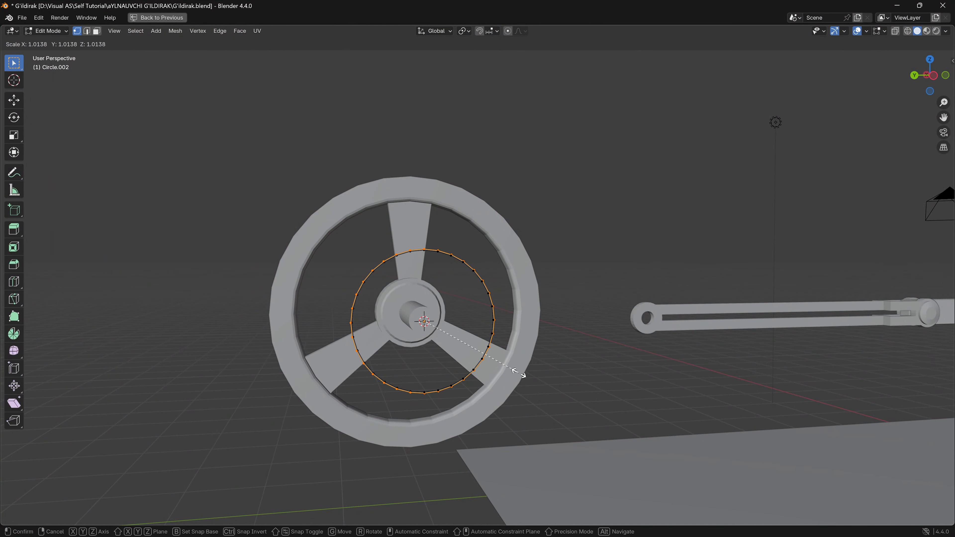
pyautogui.click(437, 338)
pyautogui.keyDown('shift'); pyautogui.moveTo(484, 364); pyautogui.dragTo(427, 362, button='middle'); pyautogui.keyUp('shift')
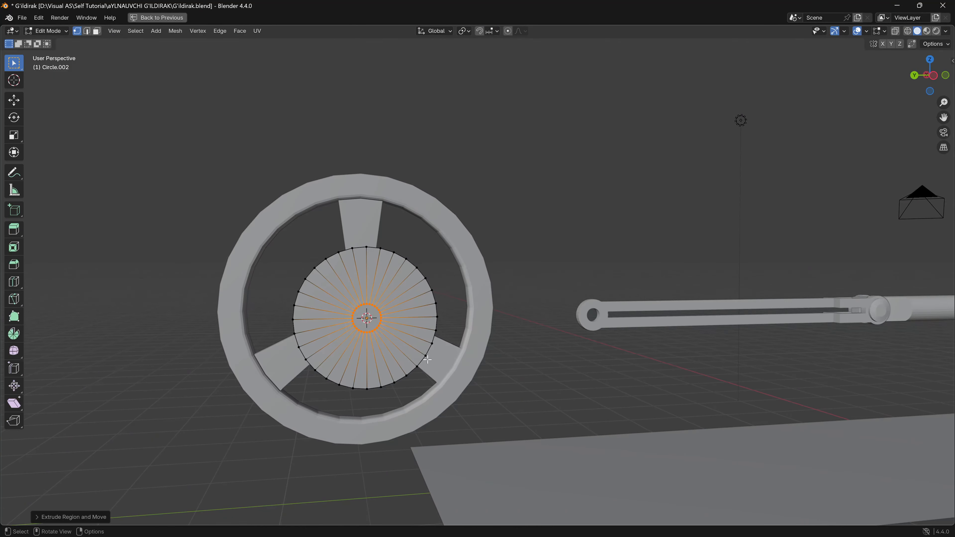
pyautogui.moveTo(350, 348); pyautogui.dragTo(276, 372, button='middle')
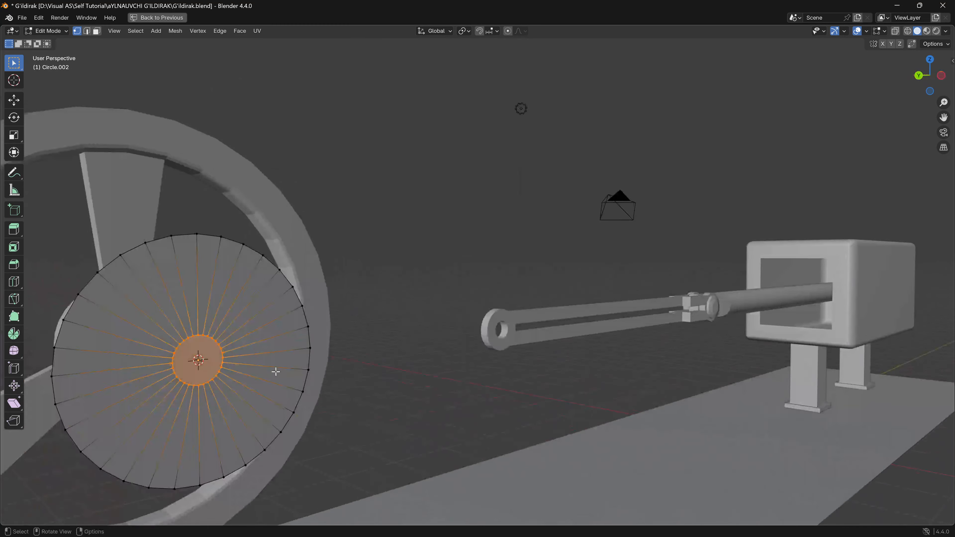
# - Extrude the whole disc about 0.09 m along the global X axis, away from the flywheel, to give it thickness
pyautogui.press('a')
pyautogui.moveTo(350, 376); pyautogui.dragTo(282, 371, button='middle')
pyautogui.moveTo(441, 367); pyautogui.dragTo(472, 363, button='middle')
pyautogui.press('e')
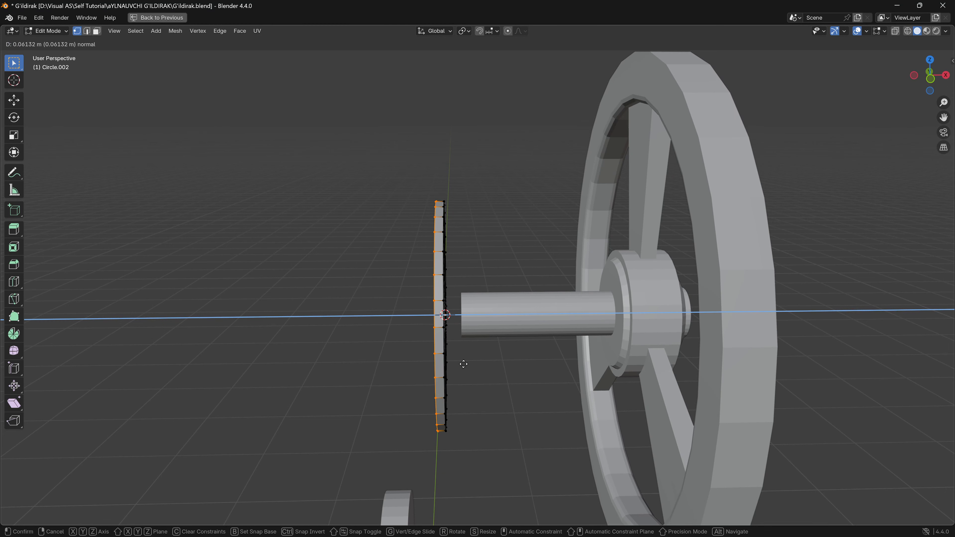
pyautogui.press('x')
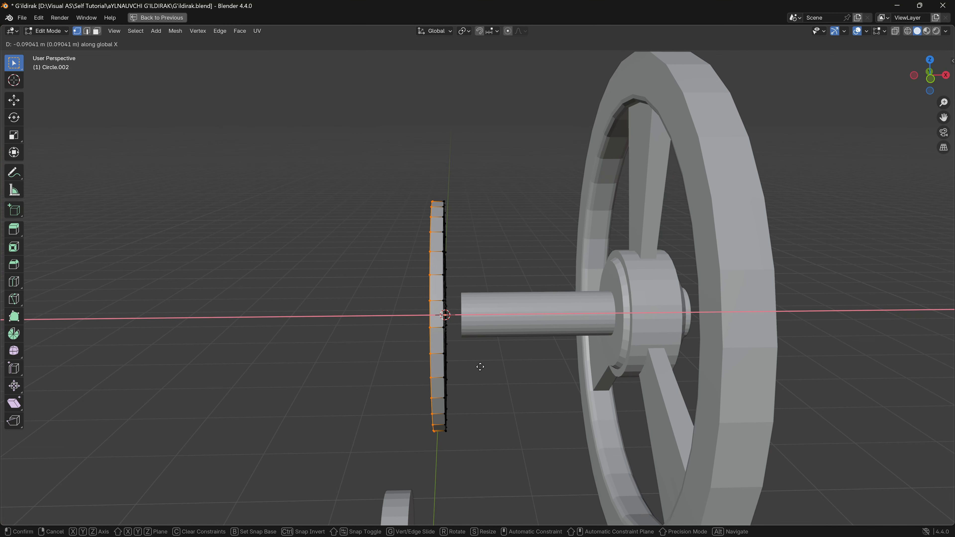
# - In face selection mode, select the outer rim faces on the half of the disc that faces the connecting rod
pyautogui.click(97, 31)
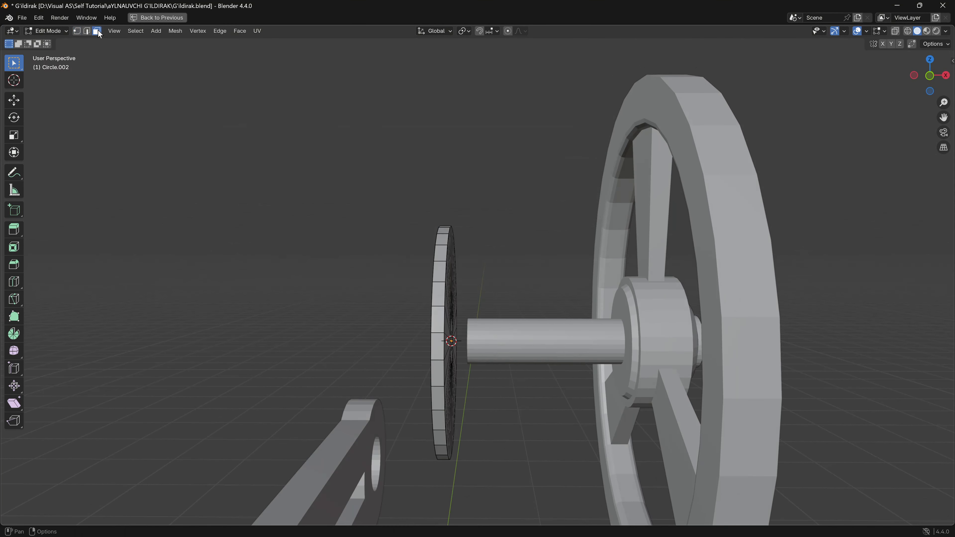
pyautogui.moveTo(369, 235); pyautogui.dragTo(384, 253, button='middle')
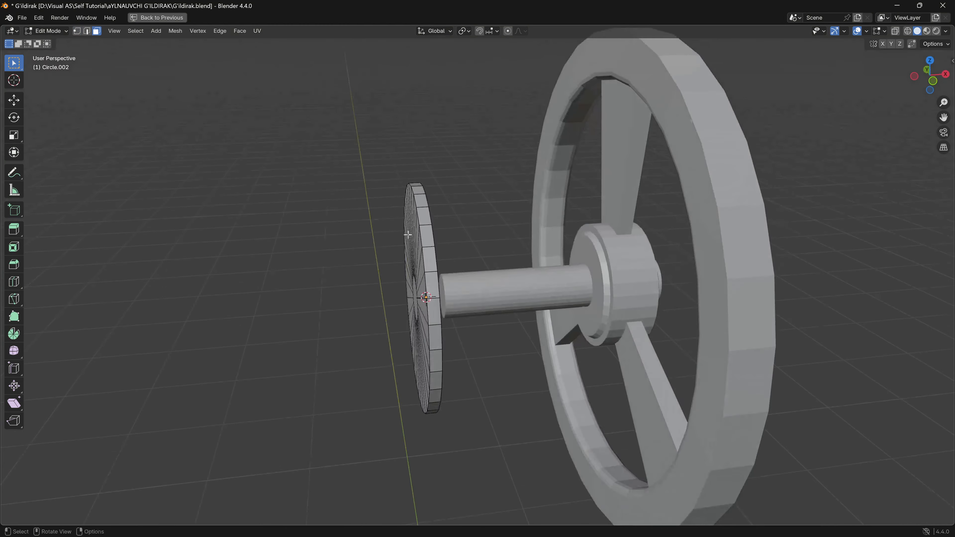
pyautogui.keyDown('shift'); pyautogui.moveTo(427, 237); pyautogui.dragTo(438, 273); pyautogui.keyUp('shift')
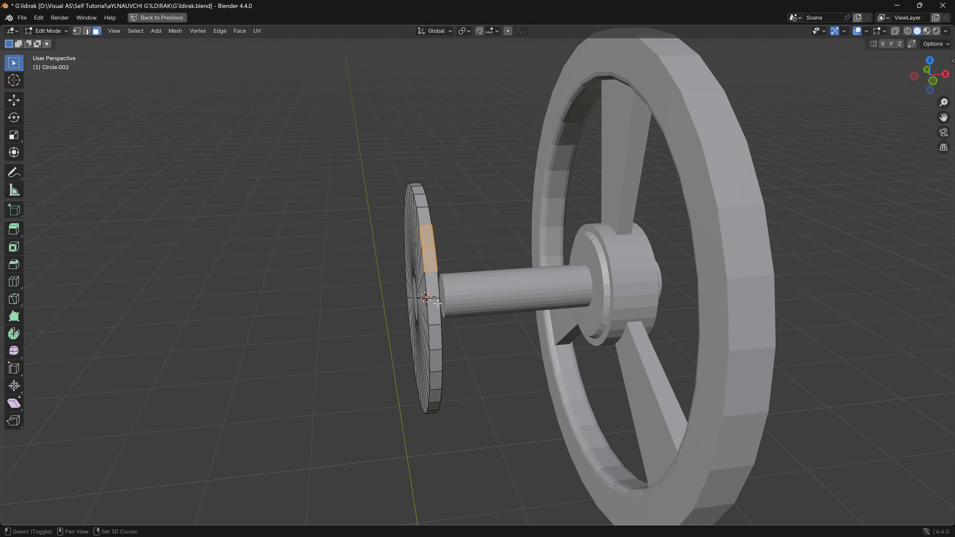
pyautogui.keyDown('shift'); pyautogui.click(433, 287); pyautogui.keyUp('shift')
pyautogui.moveTo(451, 370); pyautogui.dragTo(424, 313, button='middle')
pyautogui.keyDown('shift'); pyautogui.click(423, 308); pyautogui.keyUp('shift')
pyautogui.keyDown('shift'); pyautogui.click(424, 351); pyautogui.keyUp('shift')
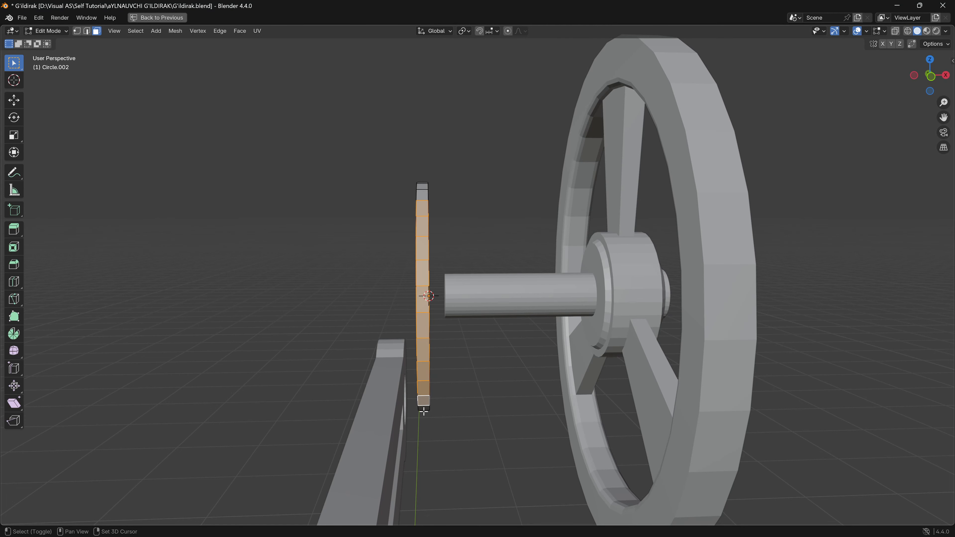
pyautogui.moveTo(424, 411); pyautogui.dragTo(416, 368, button='middle')
pyautogui.keyDown('shift'); pyautogui.click(430, 483); pyautogui.keyUp('shift')
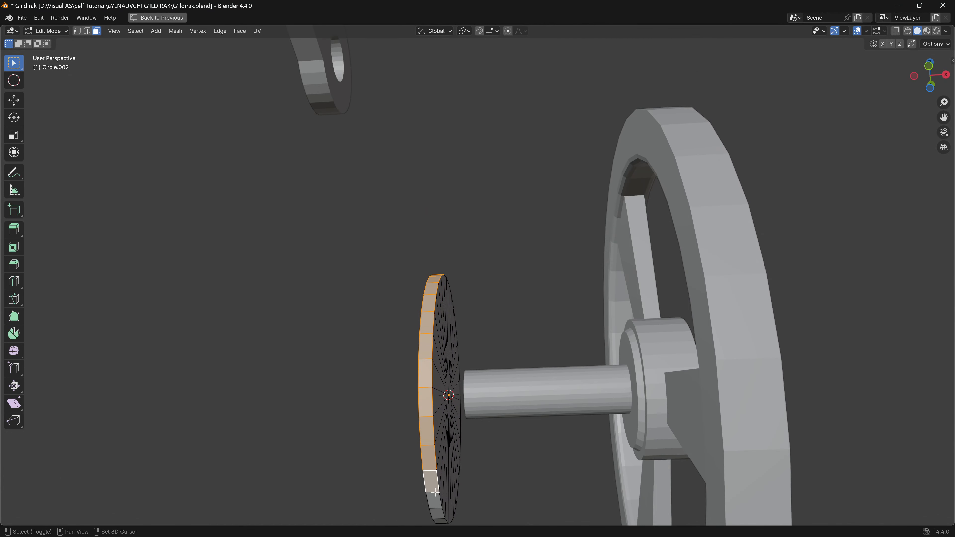
pyautogui.moveTo(431, 483); pyautogui.dragTo(523, 451, button='middle')
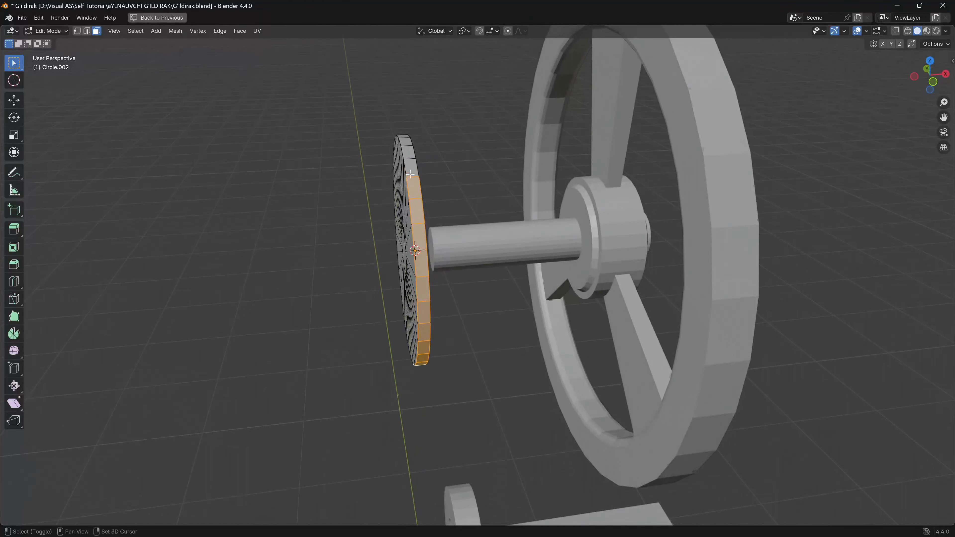
pyautogui.keyDown('shift'); pyautogui.click(408, 154); pyautogui.keyUp('shift')
pyautogui.moveTo(409, 155); pyautogui.dragTo(302, 198, button='middle')
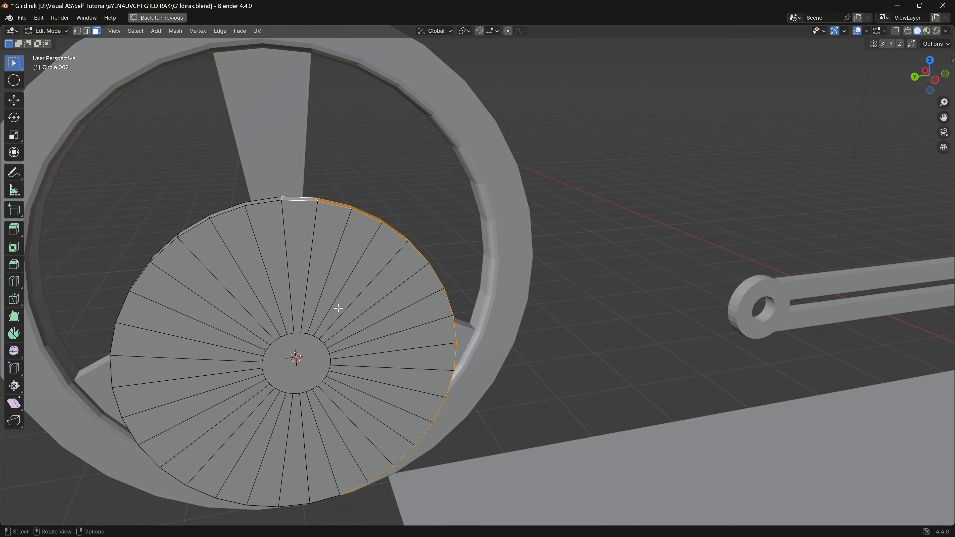
pyautogui.moveTo(339, 309); pyautogui.dragTo(287, 184, button='middle')
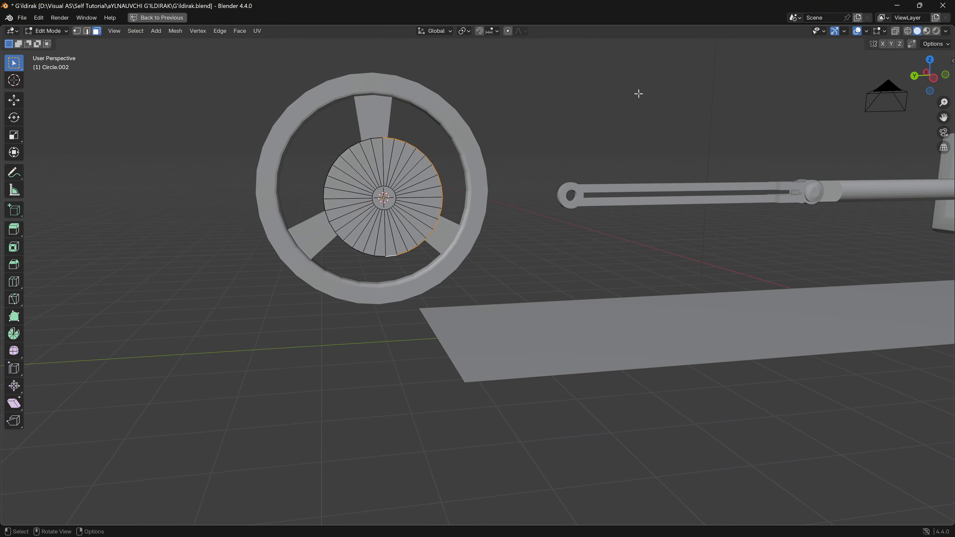
# - Extrude the selected rim faces about 2.4 m along the global Y axis, from the left side view, toward the connecting rod's eye
pyautogui.click(936, 78)
pyautogui.scroll(6, 386, 282)
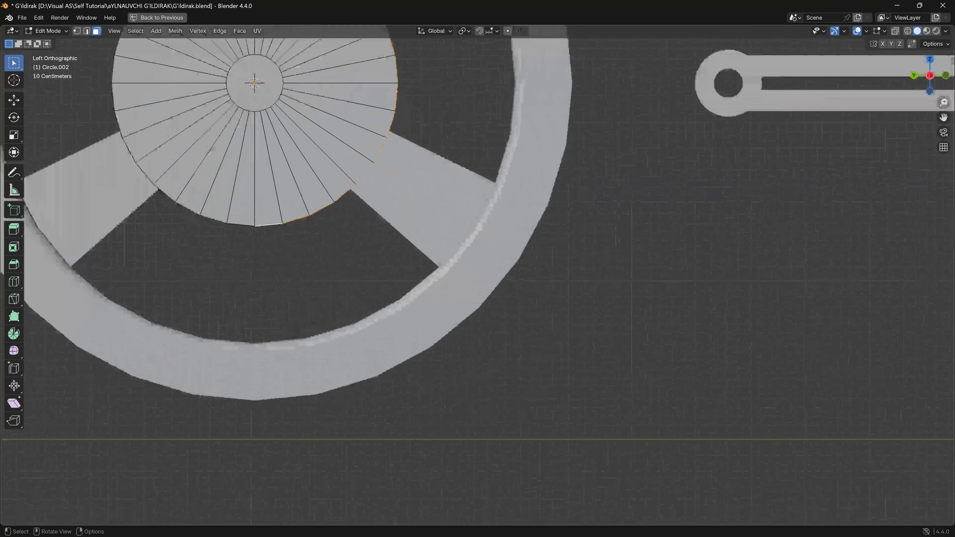
pyautogui.moveTo(350, 110); pyautogui.dragTo(567, 286, button='middle')
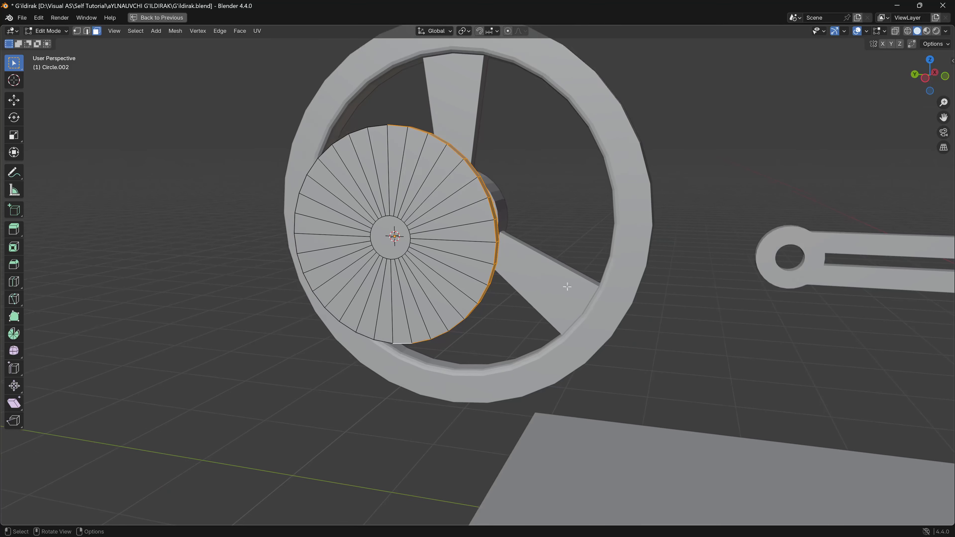
pyautogui.click(926, 77)
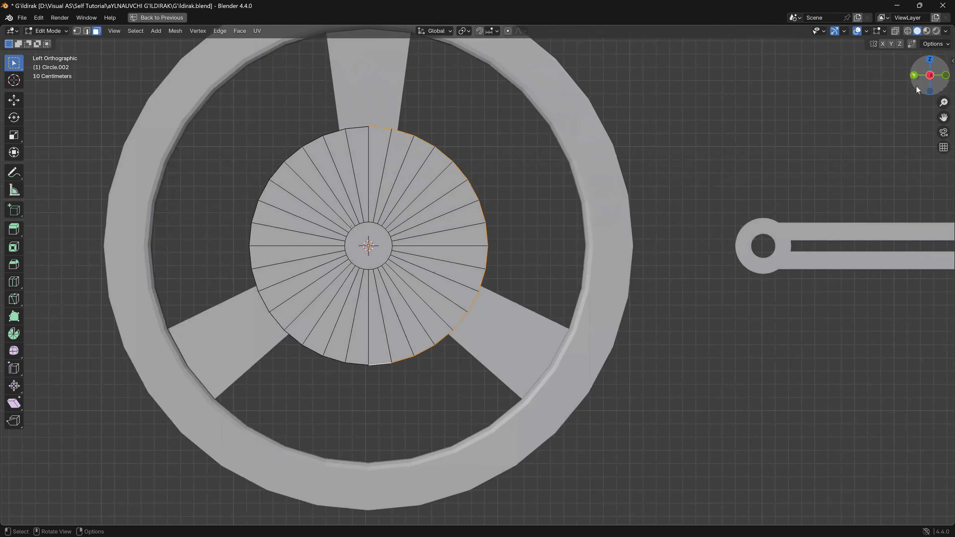
pyautogui.press('e')
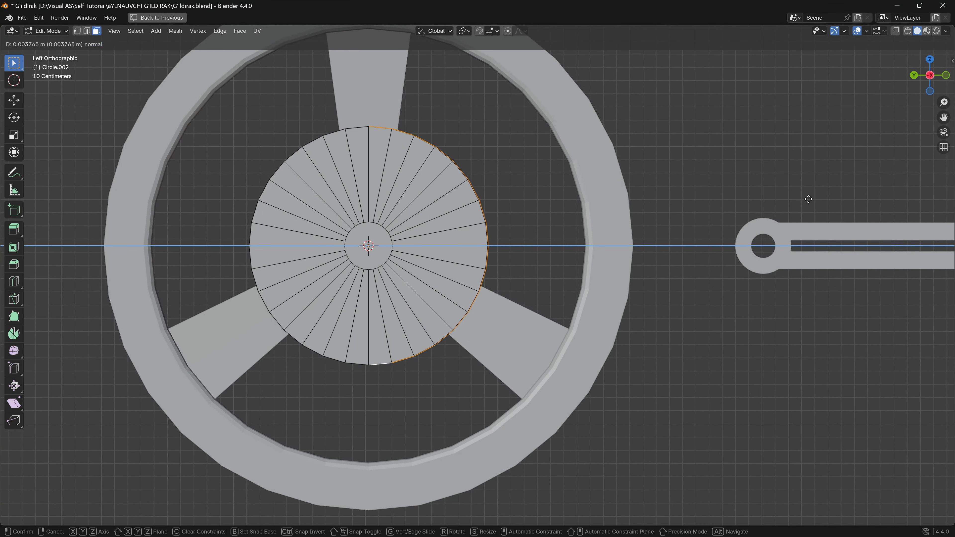
pyautogui.press('y')
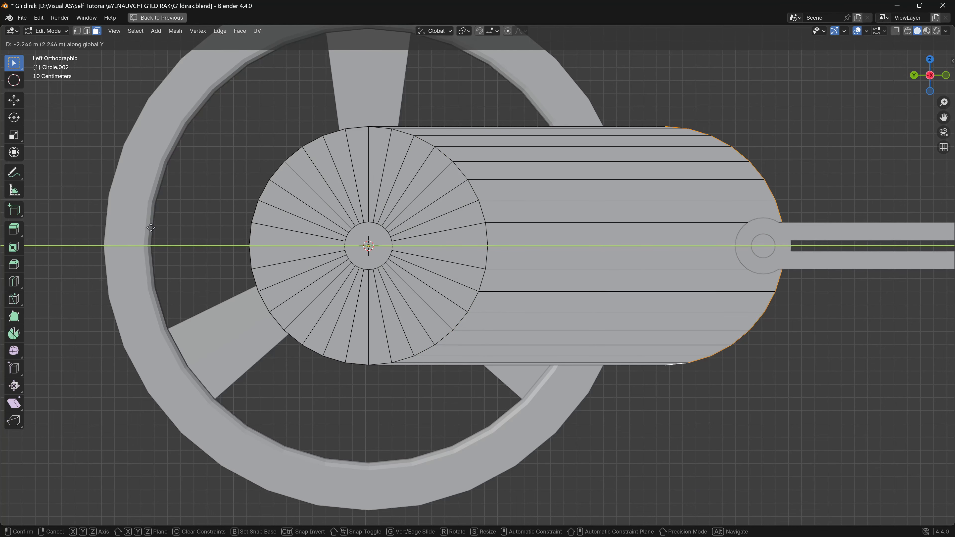
pyautogui.click(170, 229)
# - Scale the extruded end down to roughly 0.4 and move it about 0.15 m along global Y, past the connecting rod's eye
pyautogui.keyDown('shift'); pyautogui.moveTo(574, 336); pyautogui.dragTo(193, 347, button='middle'); pyautogui.keyUp('shift')
pyautogui.keyDown('shift'); pyautogui.moveTo(727, 402); pyautogui.dragTo(669, 410, button='middle'); pyautogui.keyUp('shift')
pyautogui.press('s')
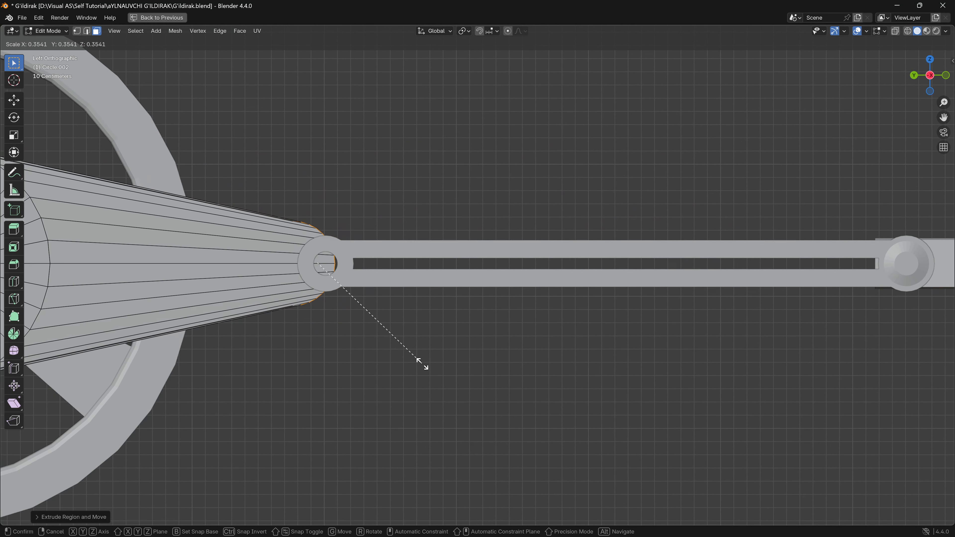
pyautogui.click(449, 375)
pyautogui.press('g')
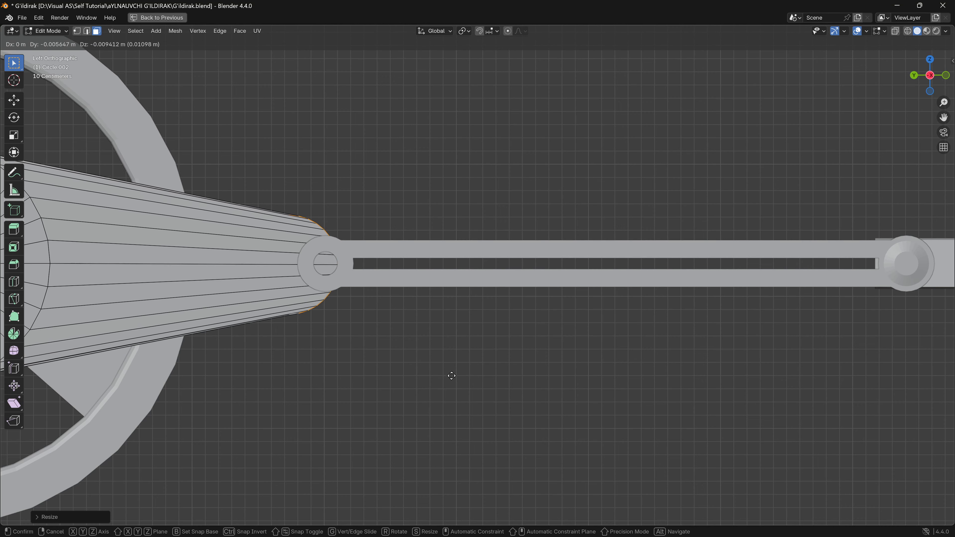
pyautogui.press('y')
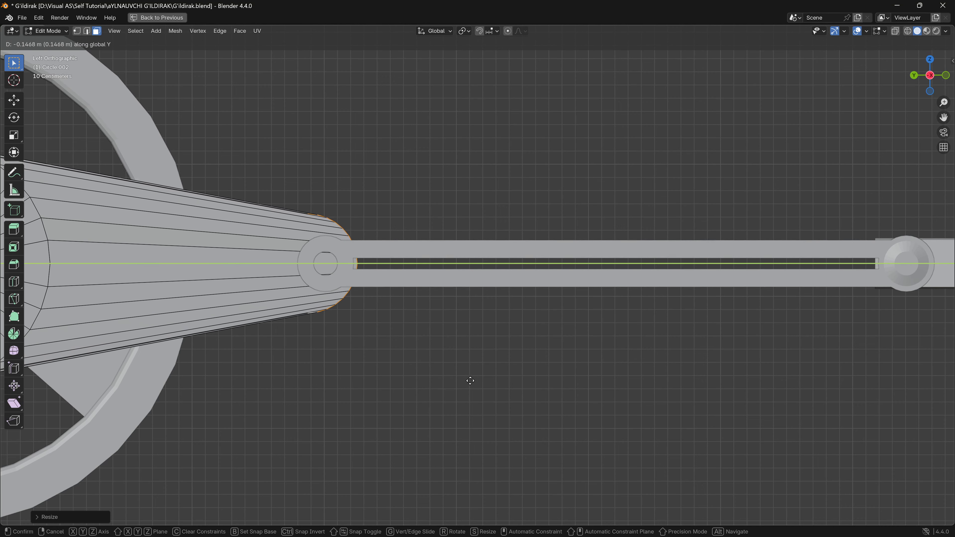
pyautogui.click(473, 381)
pyautogui.moveTo(474, 382); pyautogui.dragTo(587, 394, button='middle')
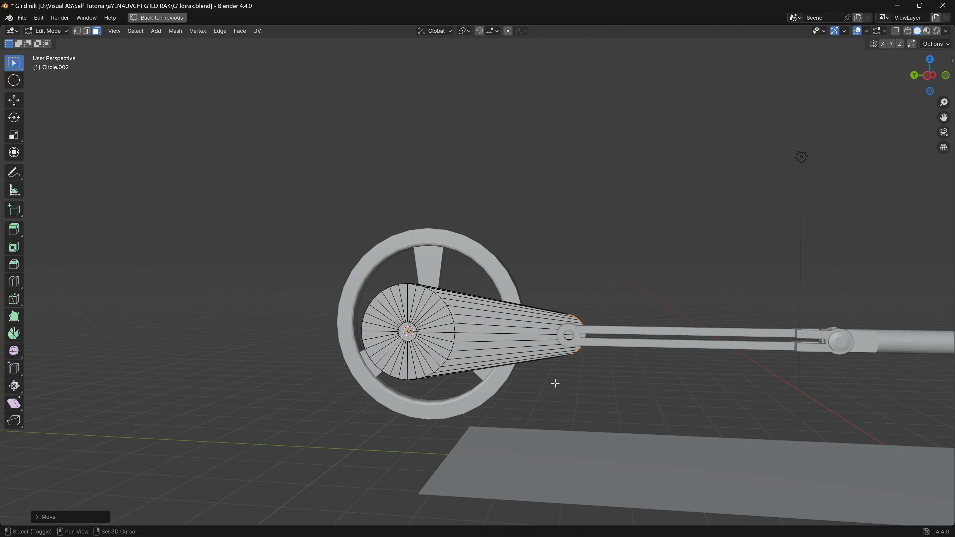
# - Scale the whole crank arm object down to about 0.59 in Object Mode
pyautogui.keyDown('shift'); pyautogui.moveTo(555, 383); pyautogui.dragTo(604, 405, button='middle'); pyautogui.keyUp('shift')
pyautogui.press('Tab')
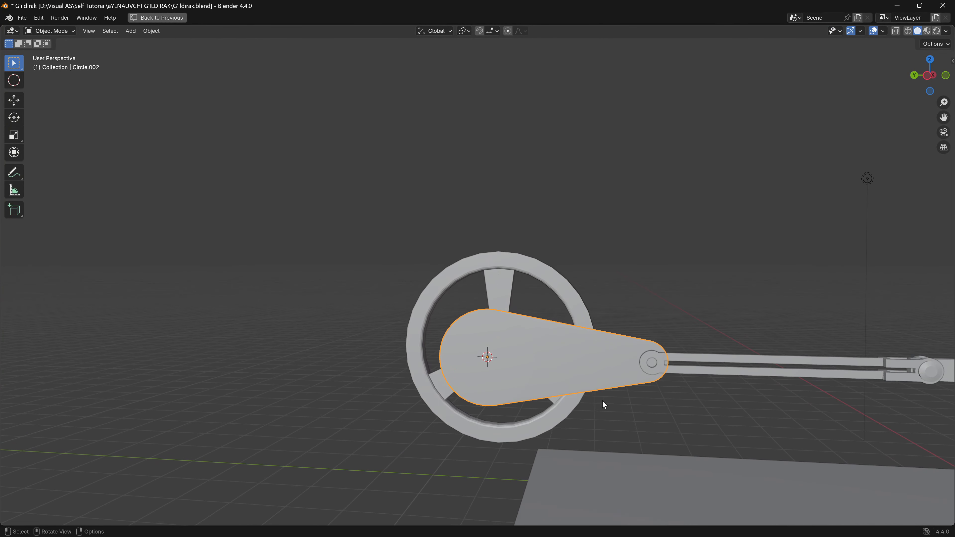
pyautogui.press('s')
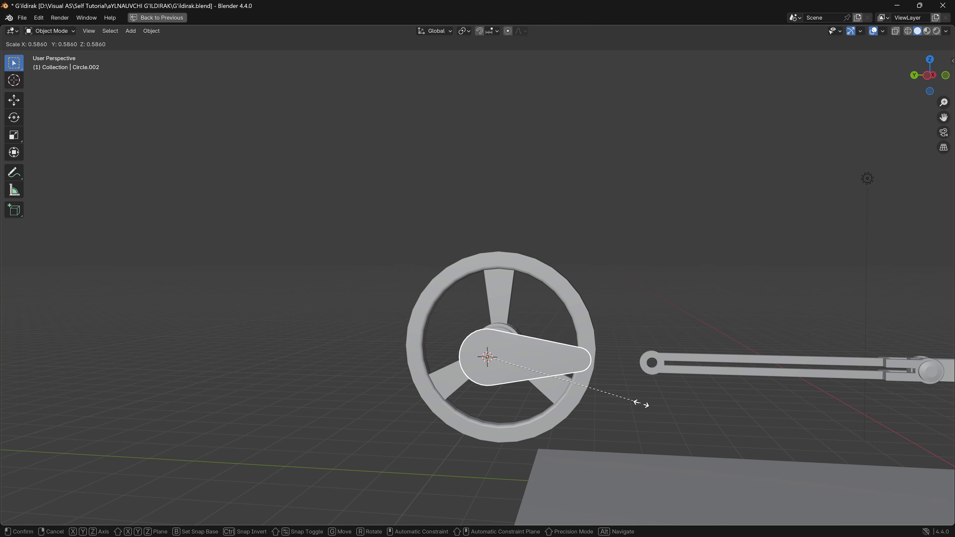
pyautogui.click(642, 405)
pyautogui.press('ctrl+KP_3')
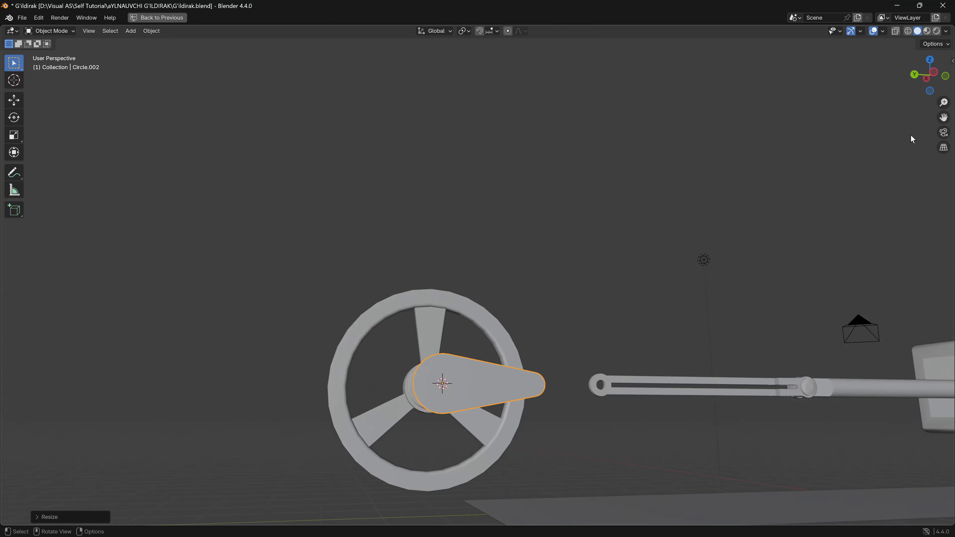
pyautogui.press('r')
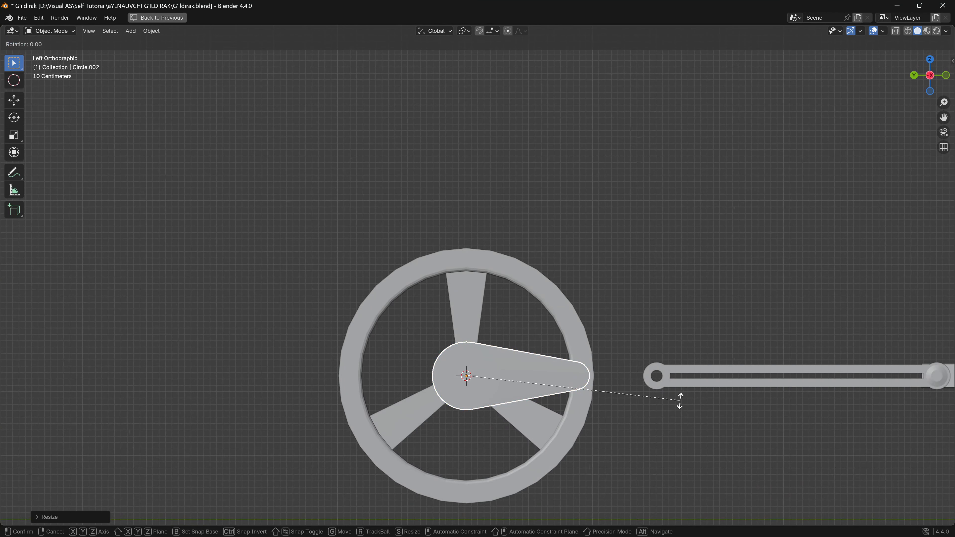
pyautogui.press('x')
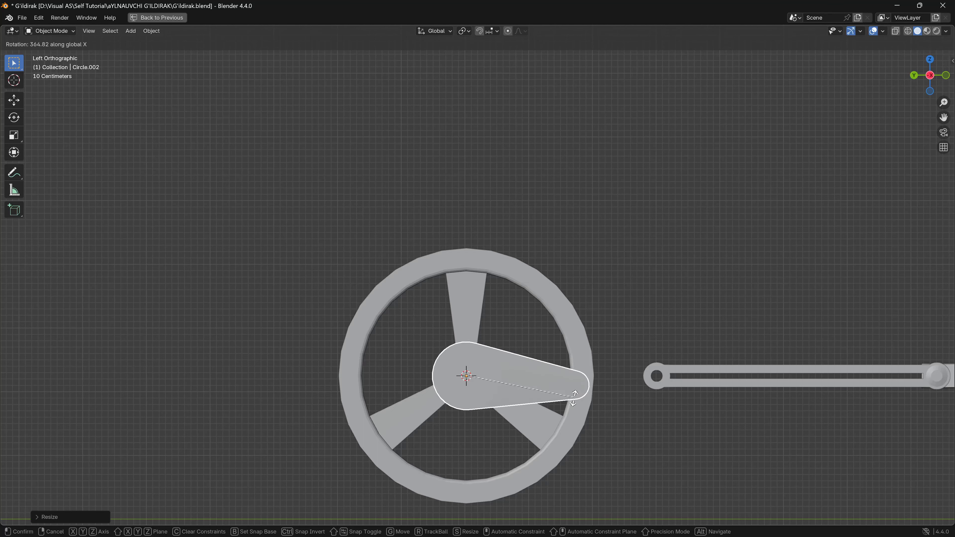
pyautogui.click(574, 398)
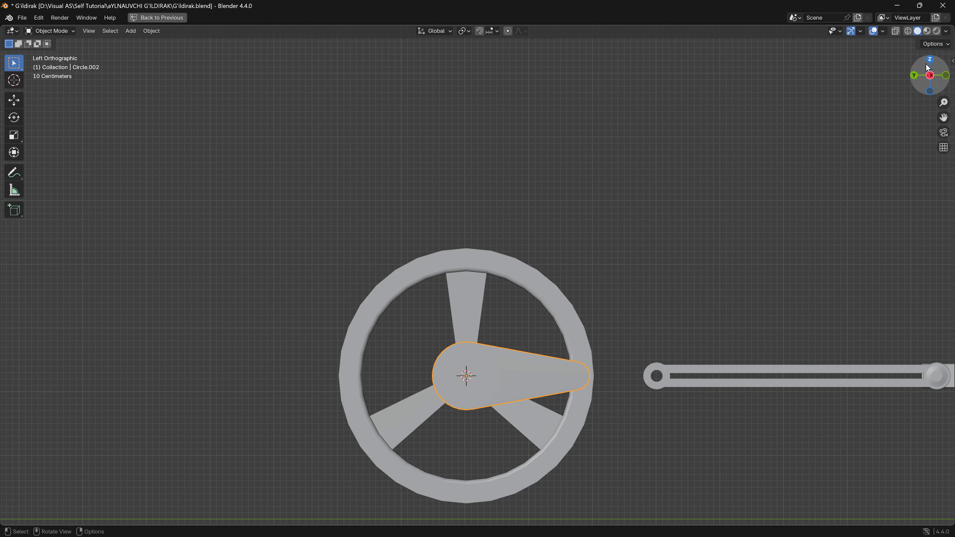
# - Move the flywheel and crank arm together about 1.35 m along global Y so the arm's narrow end overlaps the connecting rod's eye
pyautogui.moveTo(654, 408); pyautogui.dragTo(479, 364, button='middle')
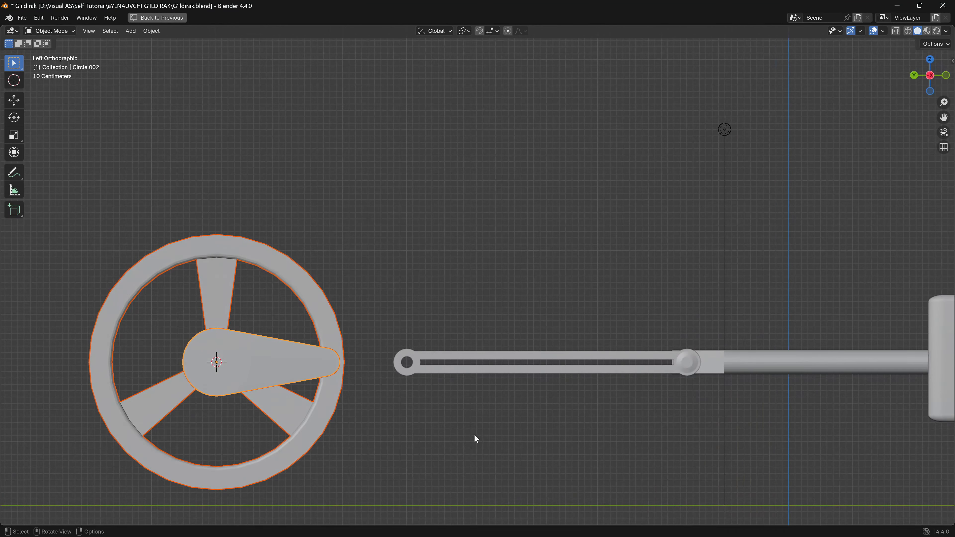
pyautogui.press('g')
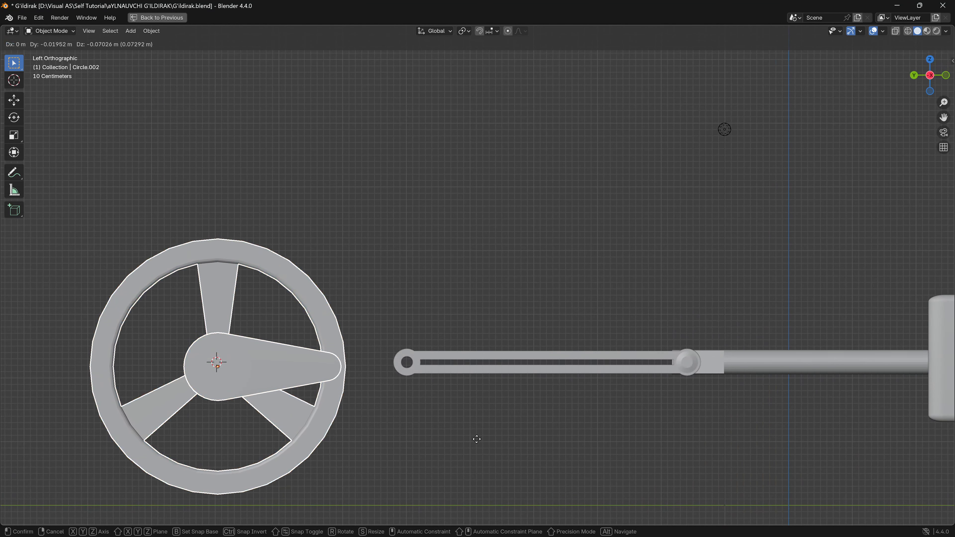
pyautogui.press('y')
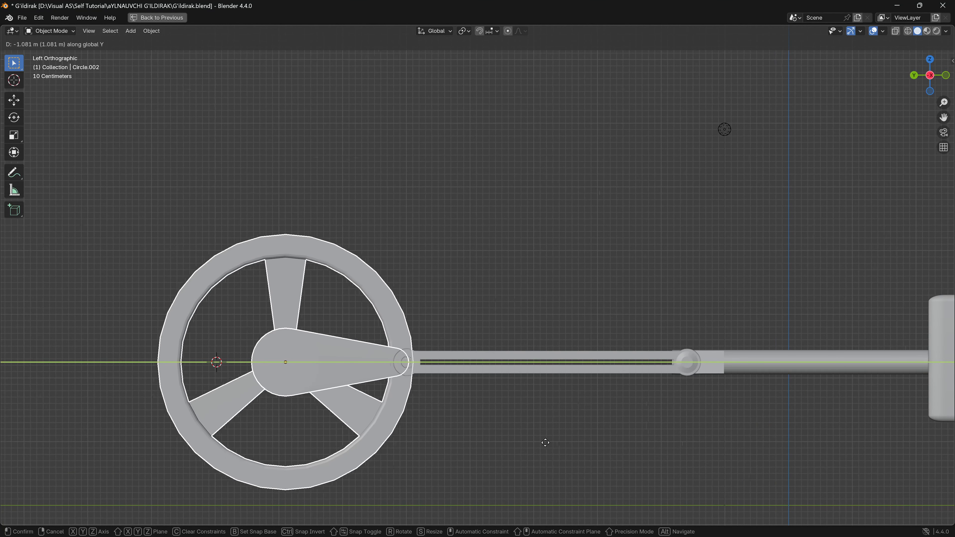
pyautogui.click(562, 443)
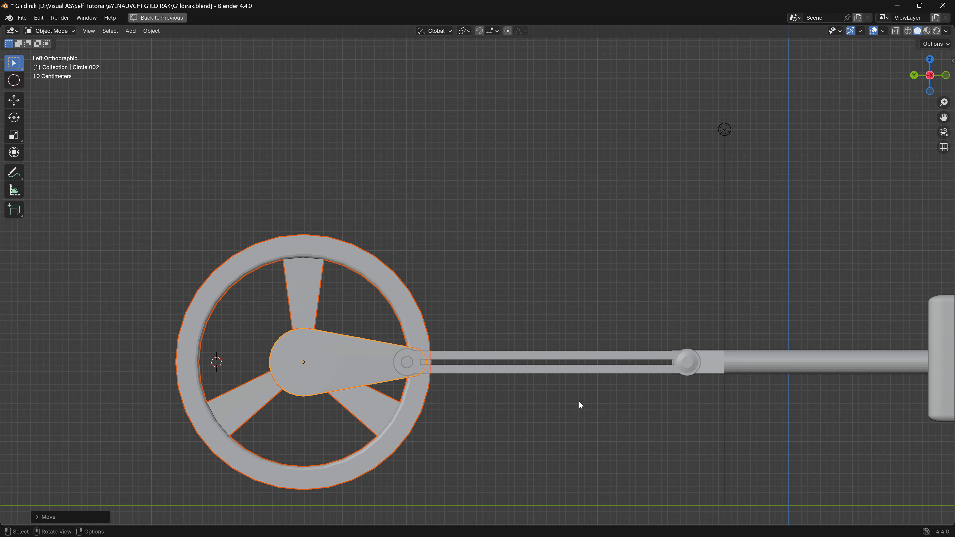
# - Move only the crank arm about 0.04 m along global X in the top view, up against the connecting rod
pyautogui.moveTo(579, 402); pyautogui.dragTo(498, 436, button='middle')
pyautogui.scroll(4, 500, 433)
pyautogui.click(930, 65)
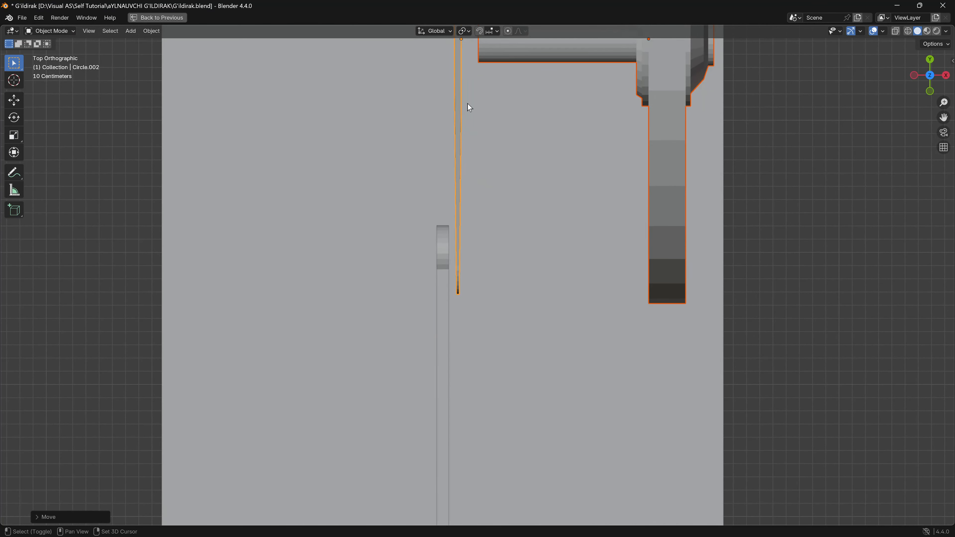
pyautogui.keyDown('shift'); pyautogui.moveTo(468, 104); pyautogui.dragTo(500, 266, button='middle'); pyautogui.keyUp('shift')
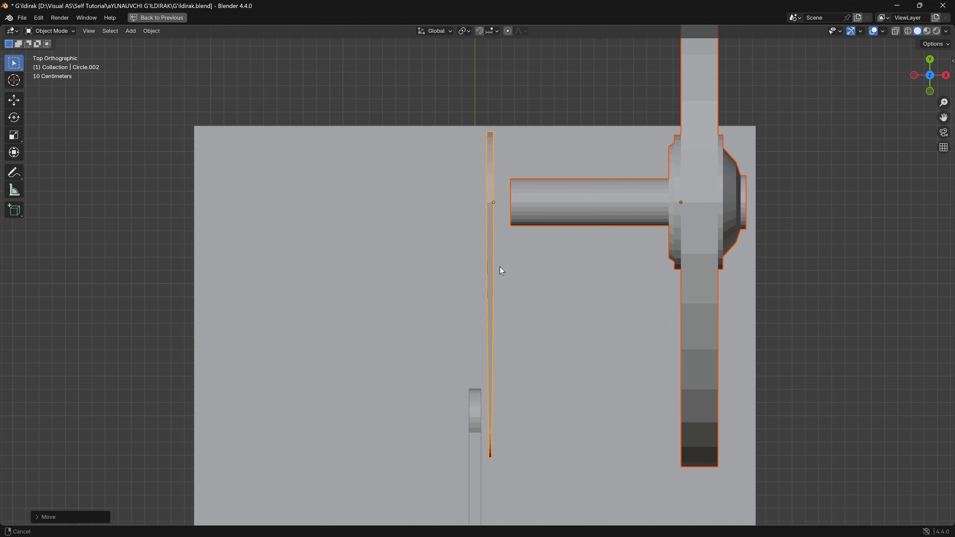
pyautogui.click(495, 243)
pyautogui.press('g')
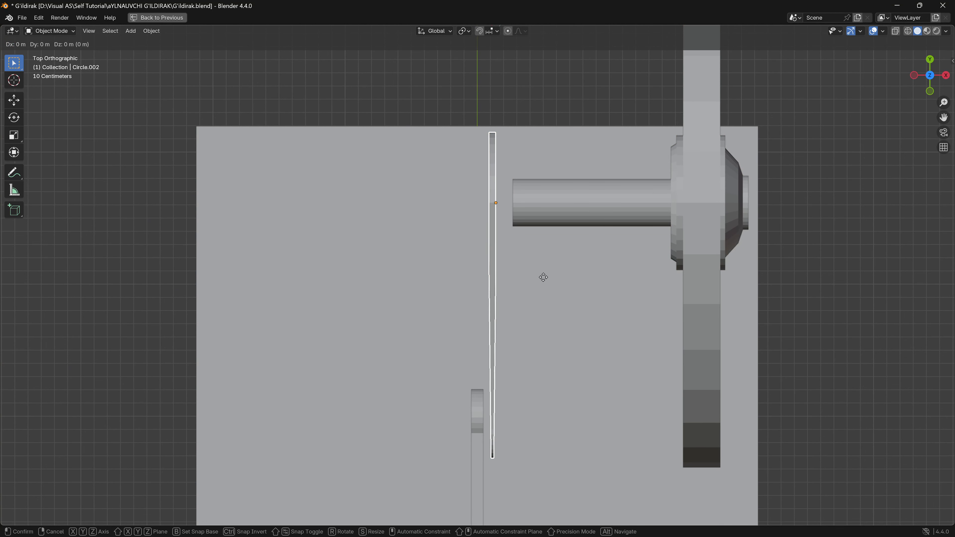
pyautogui.press('x')
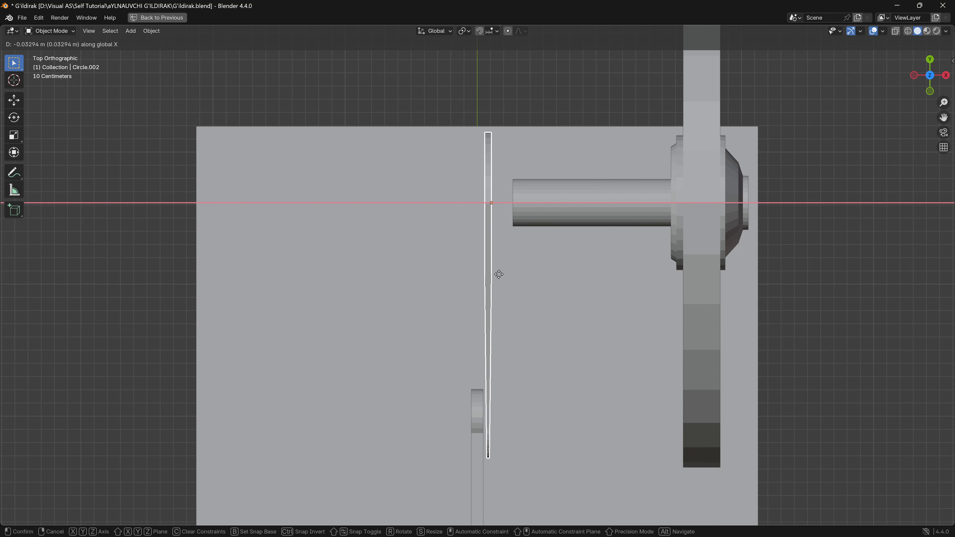
pyautogui.click(490, 274)
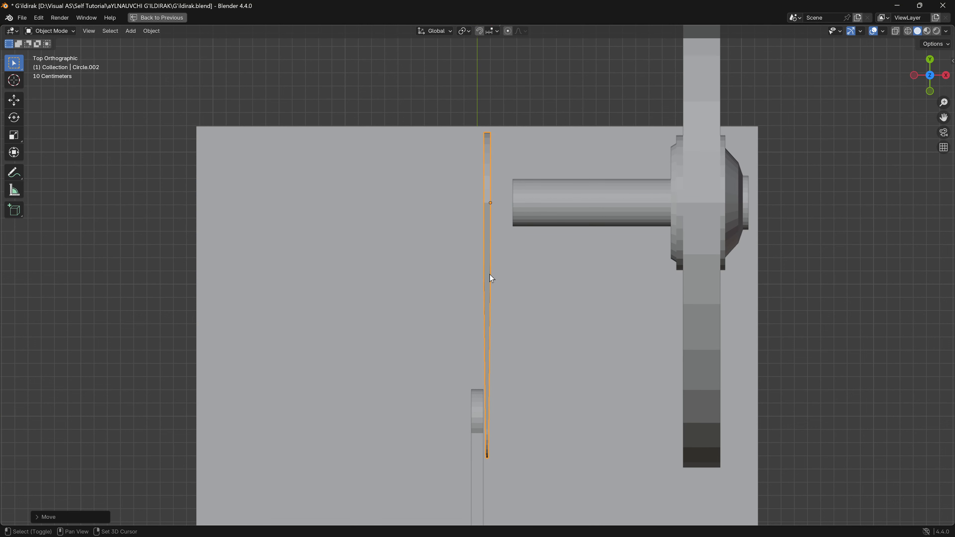
# - Move the flywheel axle's end face along global X in Edit Mode until it meets the crank arm
pyautogui.click(593, 222)
pyautogui.press('g')
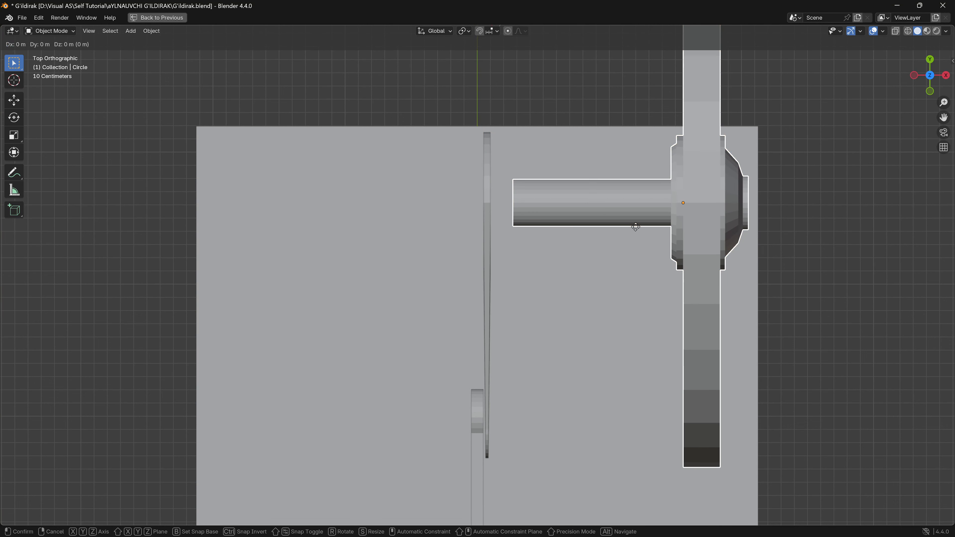
pyautogui.press('Escape')
pyautogui.press('Tab')
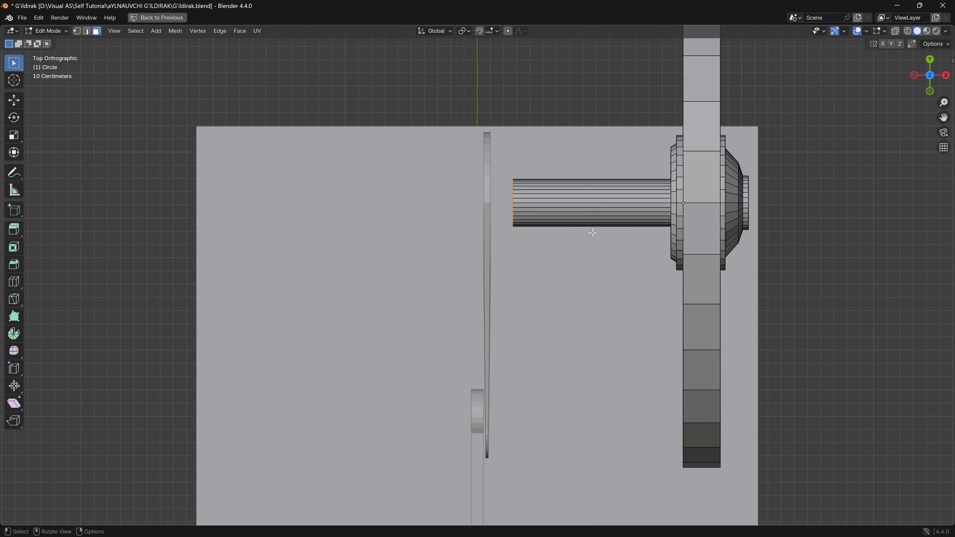
pyautogui.press('g')
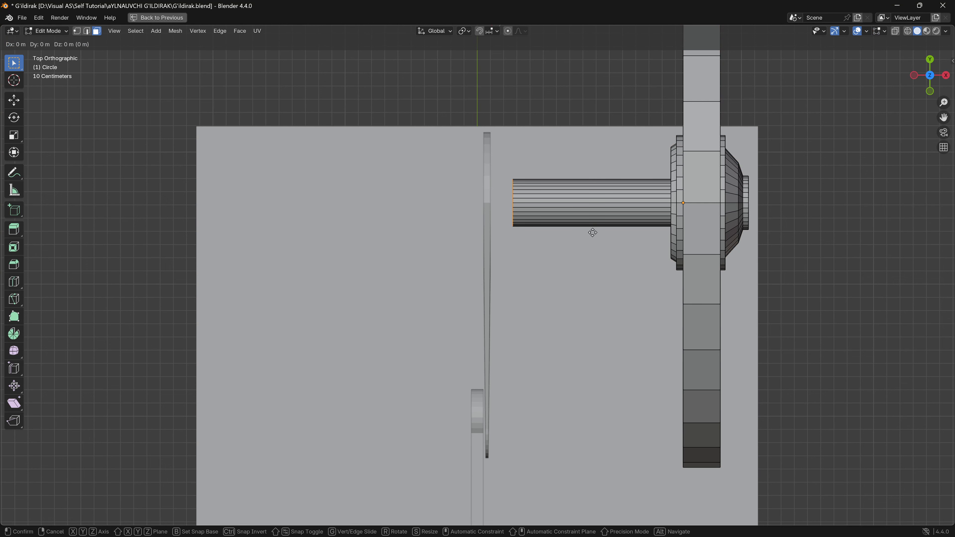
pyautogui.press('x')
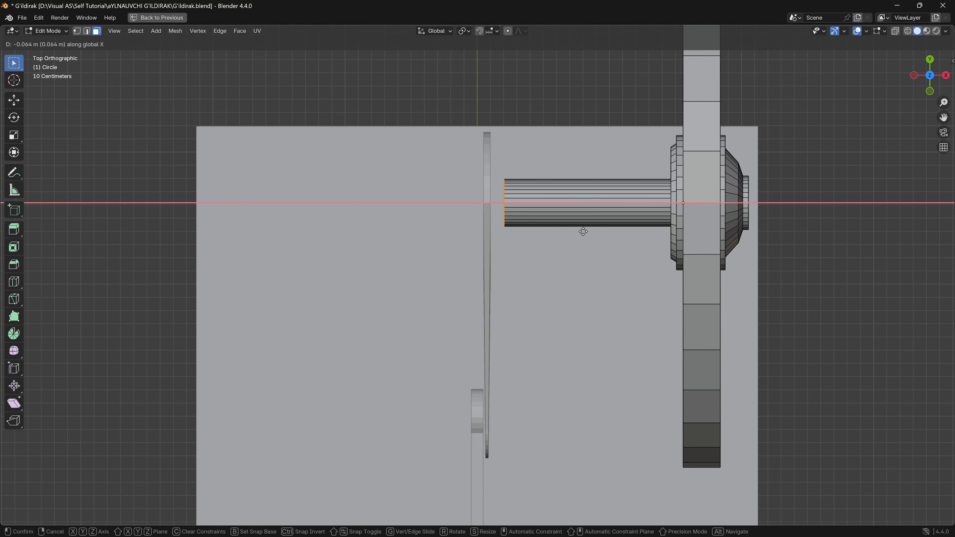
pyautogui.click(570, 229)
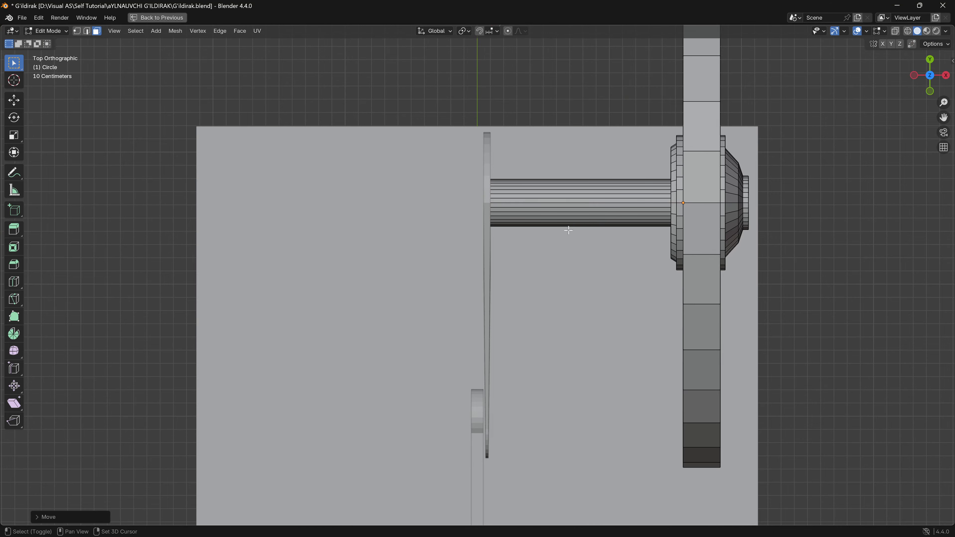
pyautogui.moveTo(567, 228); pyautogui.dragTo(757, 148, button='middle')
pyautogui.press('Tab')
# - Join the flywheel and its crank arm into a single object
pyautogui.moveTo(556, 279); pyautogui.dragTo(516, 297, button='middle')
pyautogui.keyDown('shift'); pyautogui.moveTo(519, 361); pyautogui.dragTo(493, 132, button='middle'); pyautogui.keyUp('shift')
pyautogui.moveTo(598, 241); pyautogui.dragTo(378, 305, button='middle')
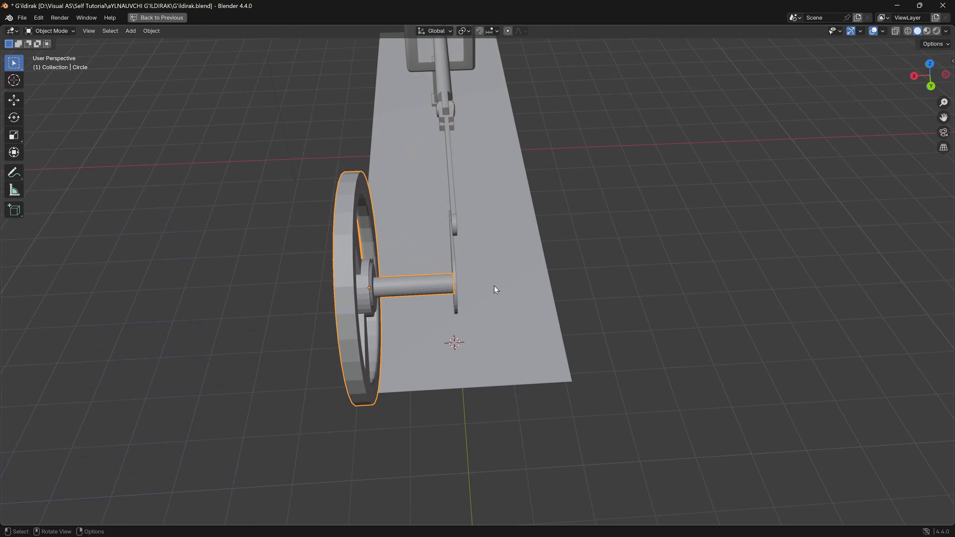
pyautogui.moveTo(476, 296); pyautogui.dragTo(391, 237, button='middle')
pyautogui.click(454, 247)
pyautogui.keyDown('shift'); pyautogui.click(425, 262); pyautogui.keyUp('shift')
pyautogui.hotkey('ctrl', 'j')
# - Duplicate the joined flywheel and crank arm, place the copy across the connecting rod along global X, and rotate it 180° about global Y
pyautogui.click(920, 77)
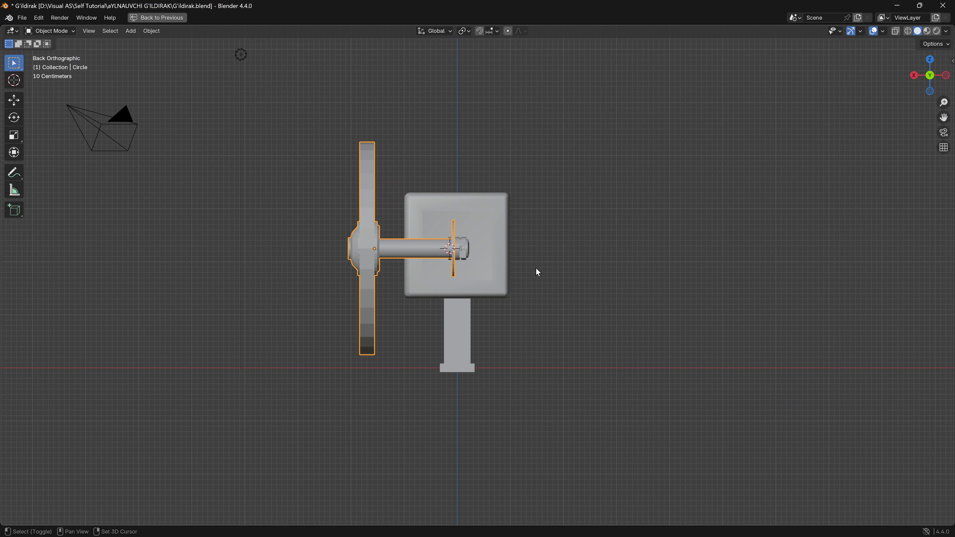
pyautogui.hotkey('shift', 'd')
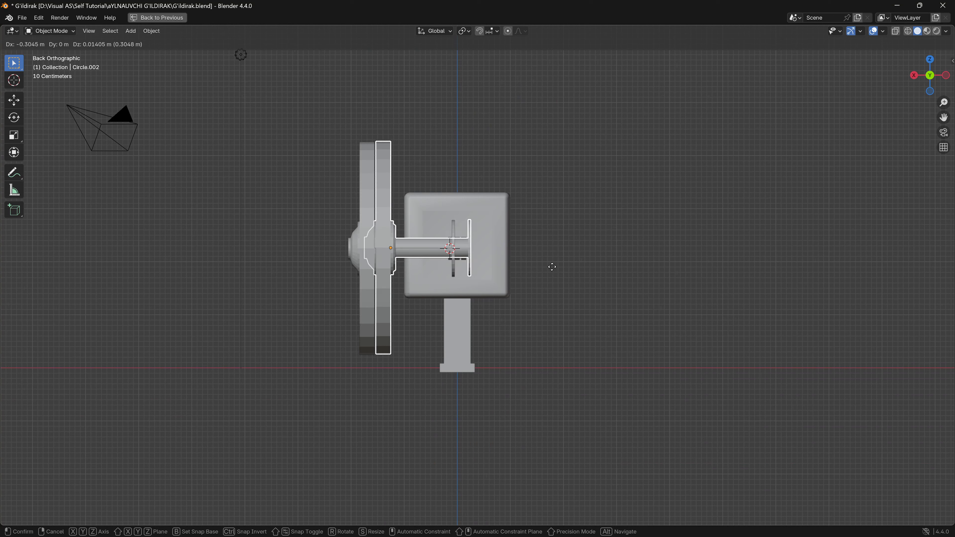
pyautogui.click(668, 271)
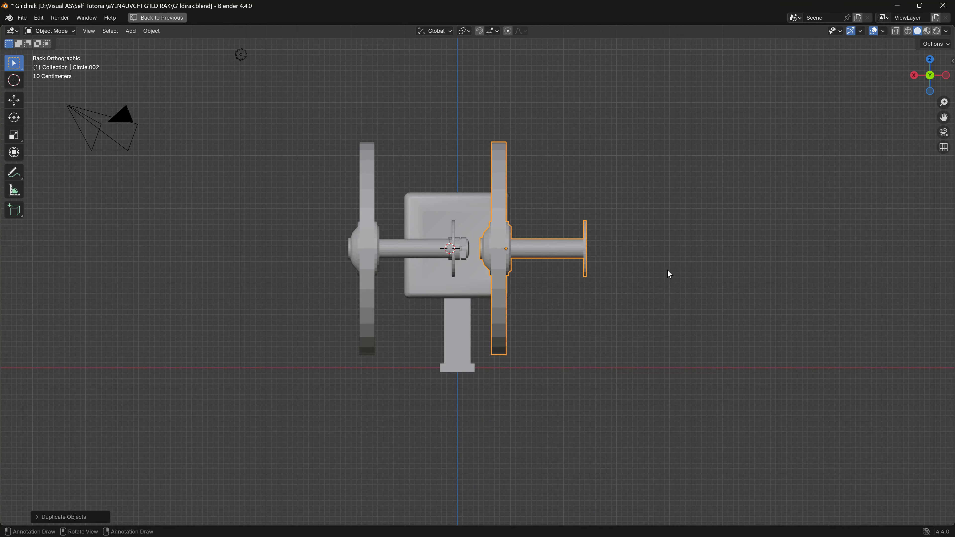
pyautogui.press('r')
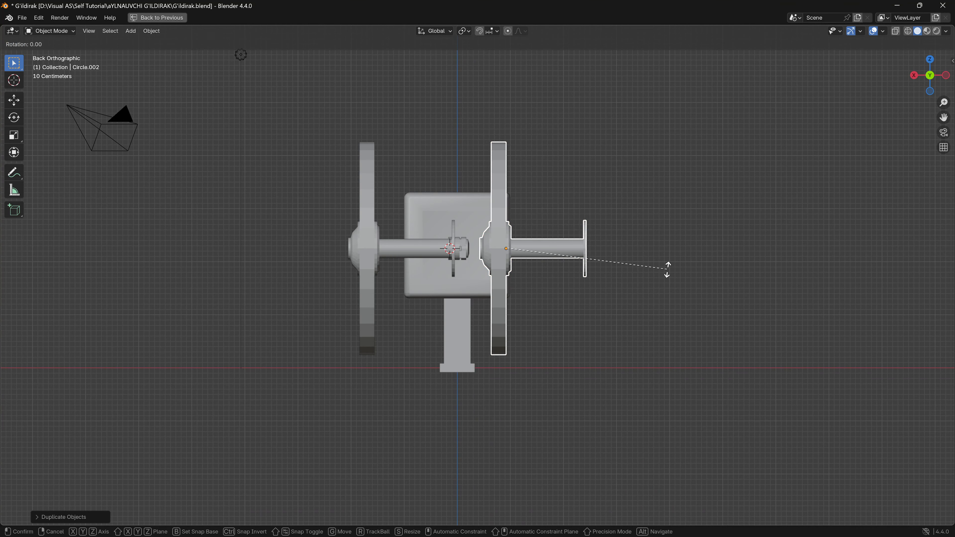
pyautogui.write('y180')
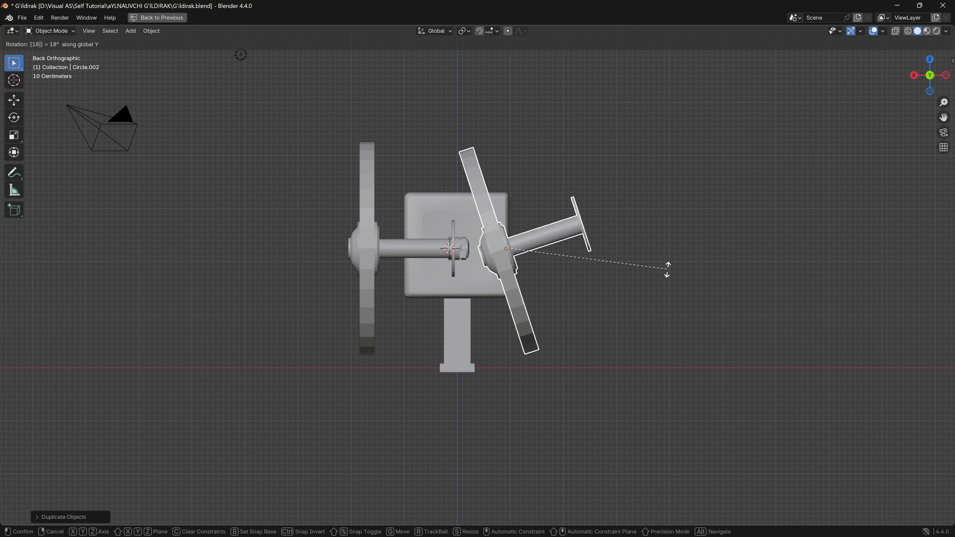
pyautogui.press('Return')
# - Move the copied flywheel along global X in the top view until its crank arm sits against the connecting rod's opposite side
pyautogui.moveTo(664, 274); pyautogui.dragTo(666, 333, button='middle')
pyautogui.click(930, 67)
pyautogui.keyDown('shift'); pyautogui.moveTo(578, 237); pyautogui.dragTo(547, 268, button='middle'); pyautogui.keyUp('shift')
pyautogui.press('g')
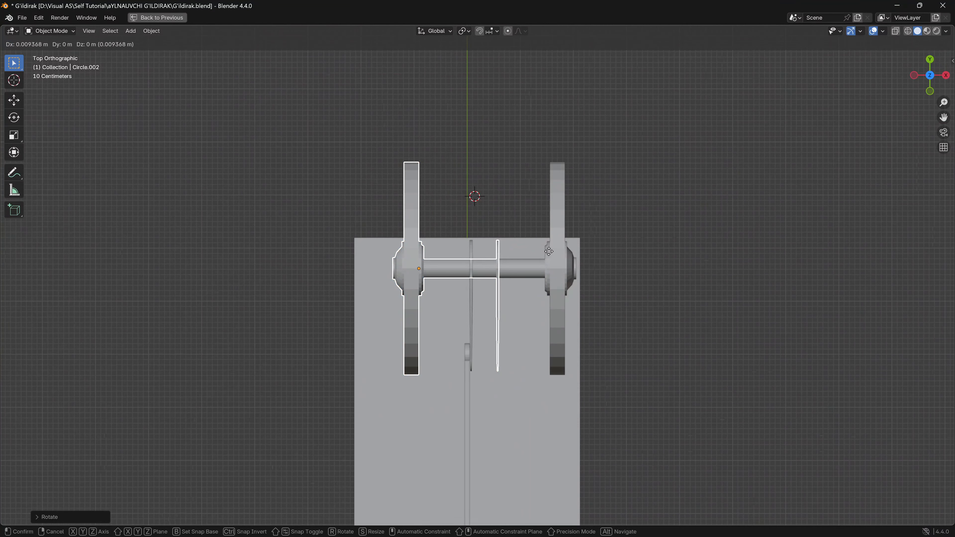
pyautogui.press('x')
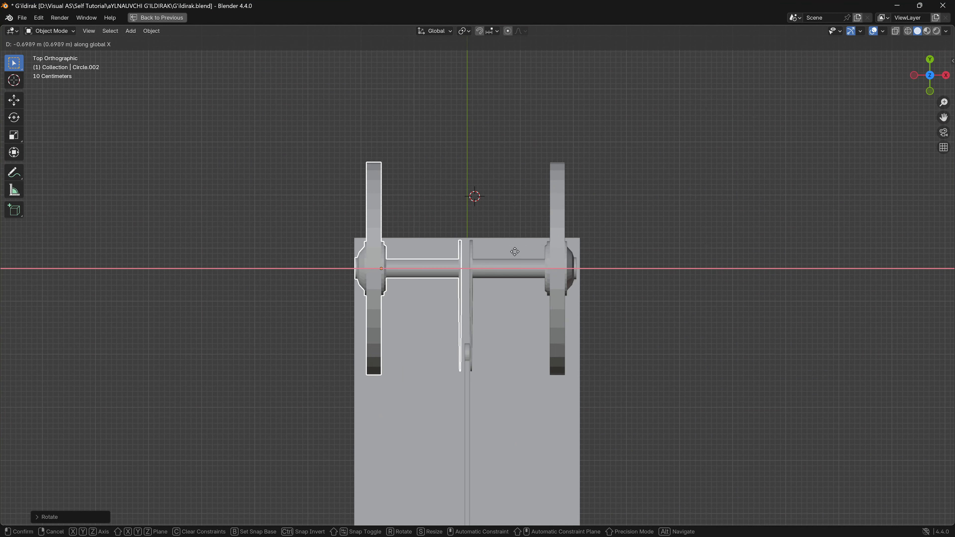
pyautogui.click(544, 253)
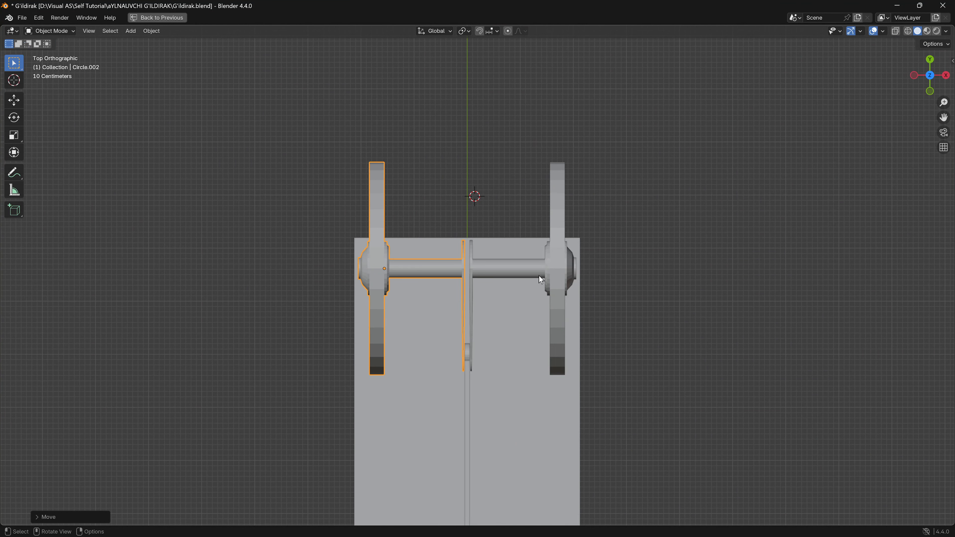
# - Add a cylinder mesh and scale it down to the size of a small crank pin
pyautogui.scroll(6, 536, 282)
pyautogui.keyDown('shift'); pyautogui.moveTo(533, 291); pyautogui.dragTo(512, 292, button='middle'); pyautogui.keyUp('shift')
pyautogui.scroll(4, 482, 335)
pyautogui.moveTo(479, 335); pyautogui.dragTo(450, 314, button='middle')
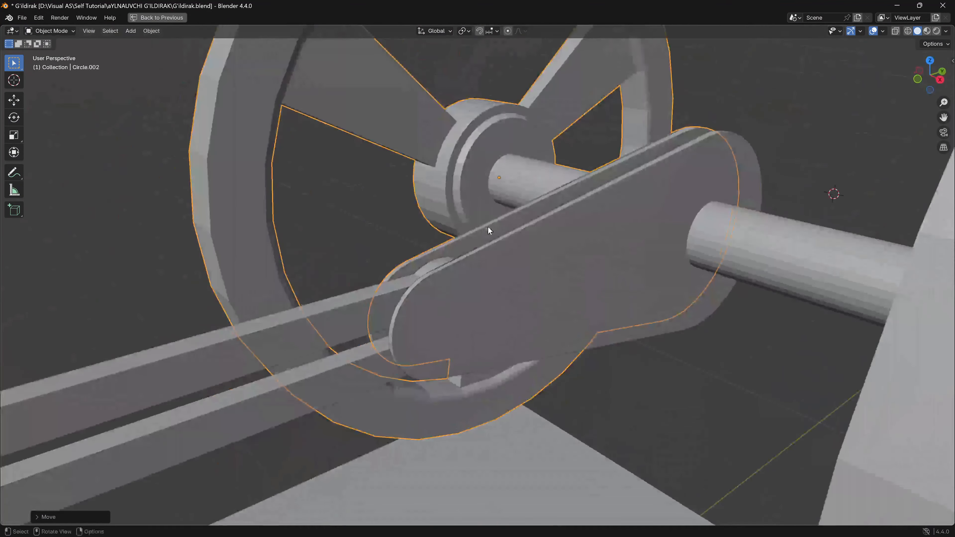
pyautogui.hotkey('shift', 'a')
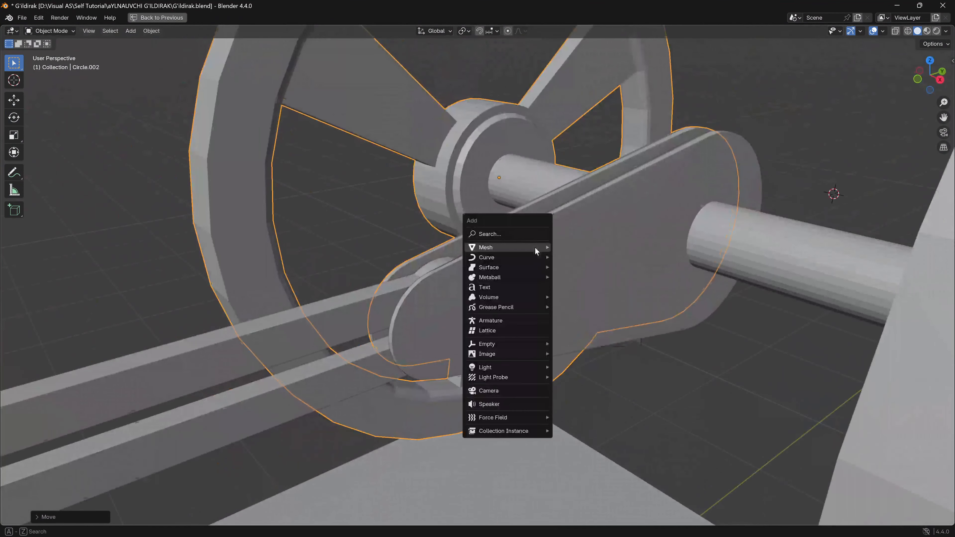
pyautogui.moveTo(520, 248)
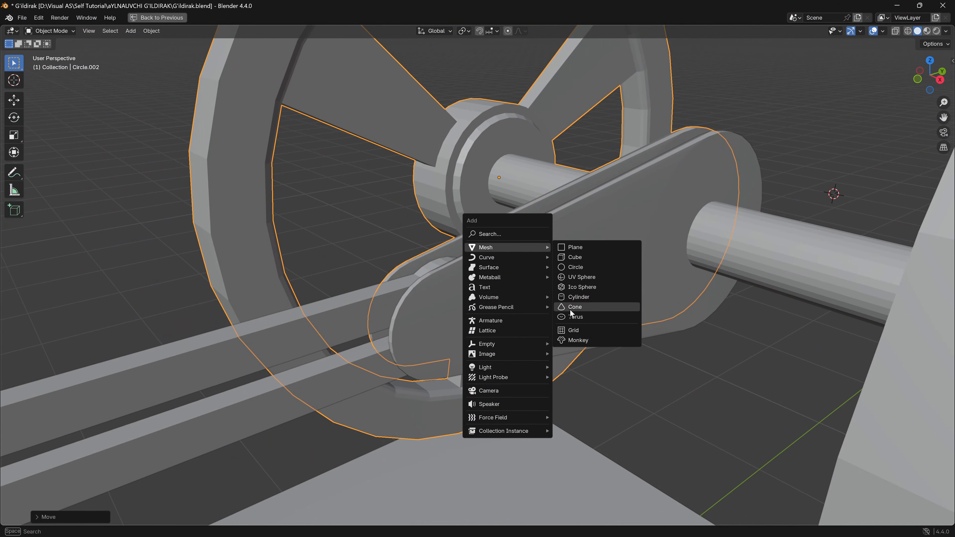
pyautogui.click(577, 297)
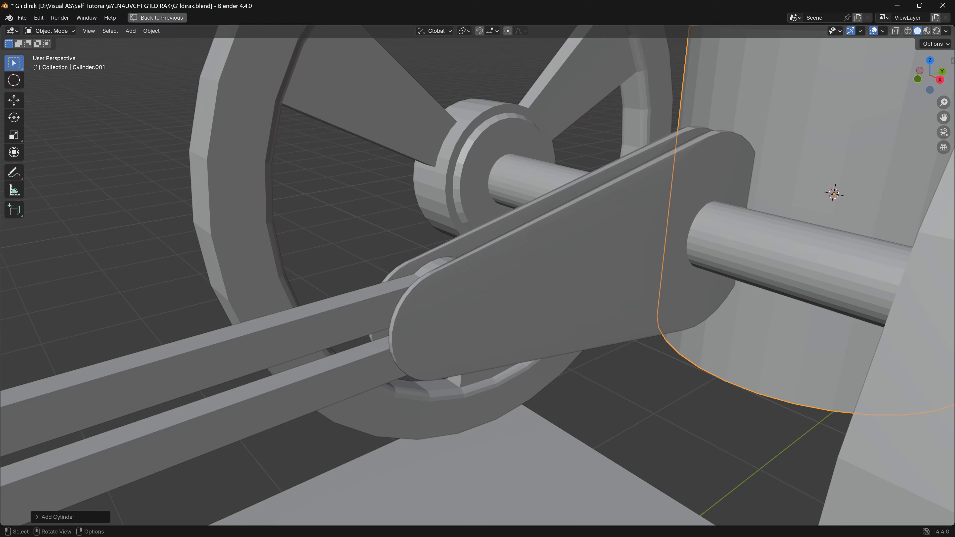
pyautogui.press('s')
pyautogui.click(839, 205)
# - Move the small cylinder along global Y, using the right and top views, until it is level with the connecting rod's eye
pyautogui.press('KP_3')
pyautogui.scroll(-5, 420, 210)
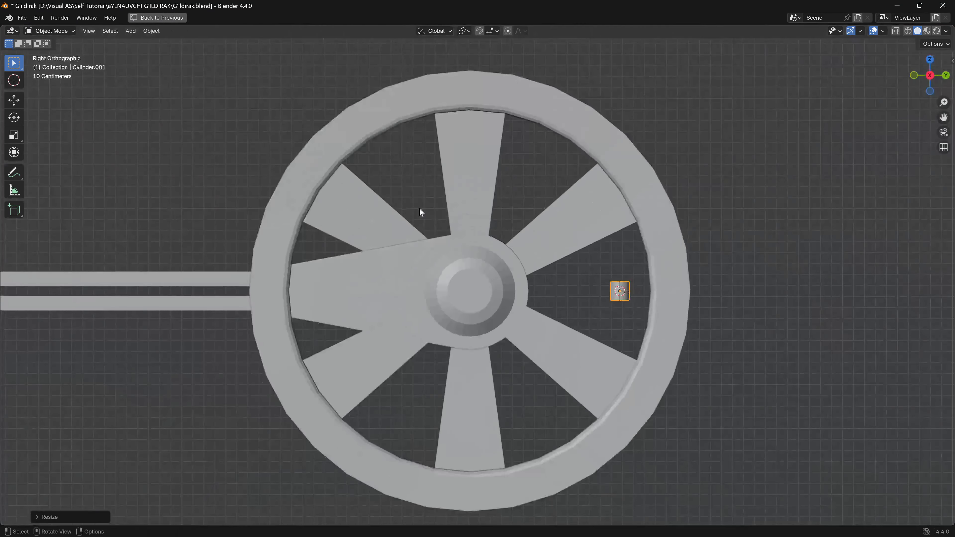
pyautogui.press('g')
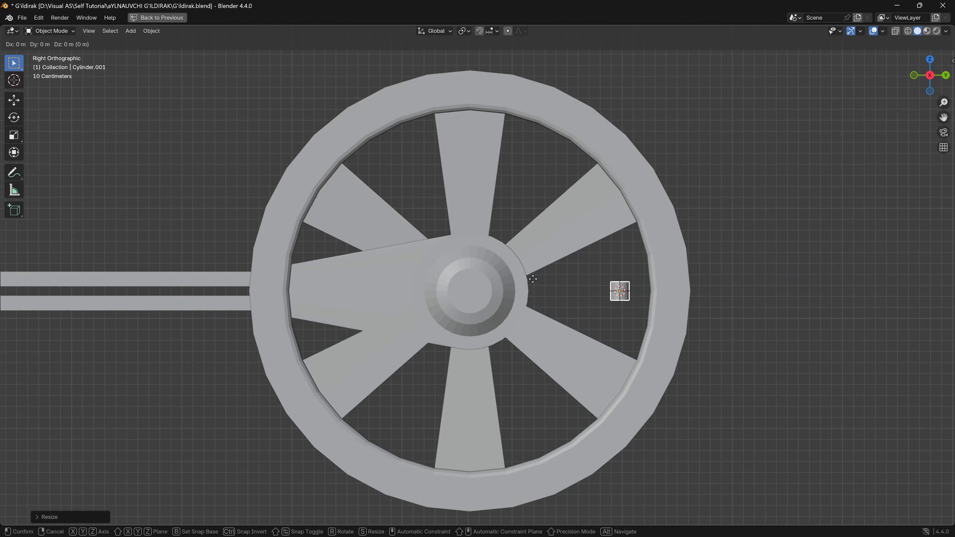
pyautogui.press('y')
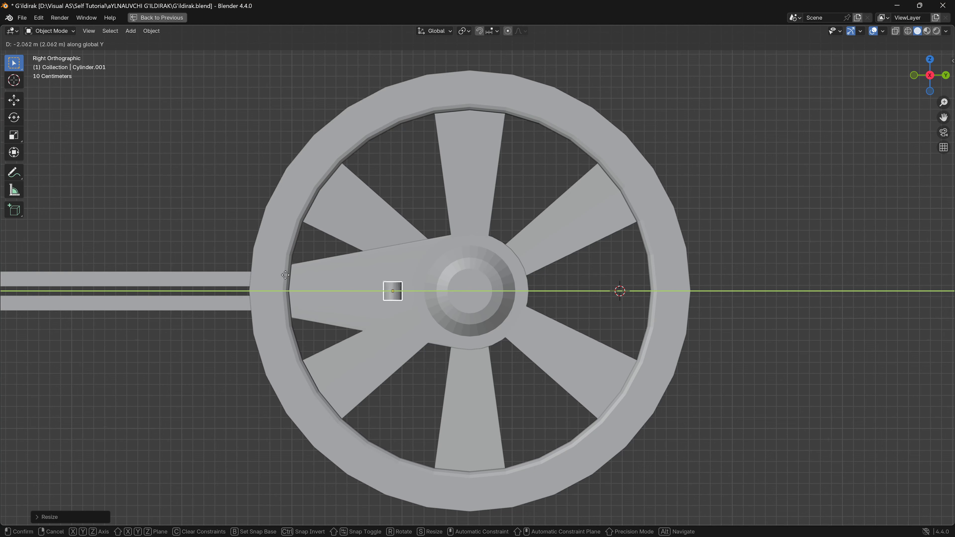
pyautogui.click(188, 277)
pyautogui.moveTo(189, 276); pyautogui.dragTo(416, 278, button='middle')
pyautogui.press('KP_7')
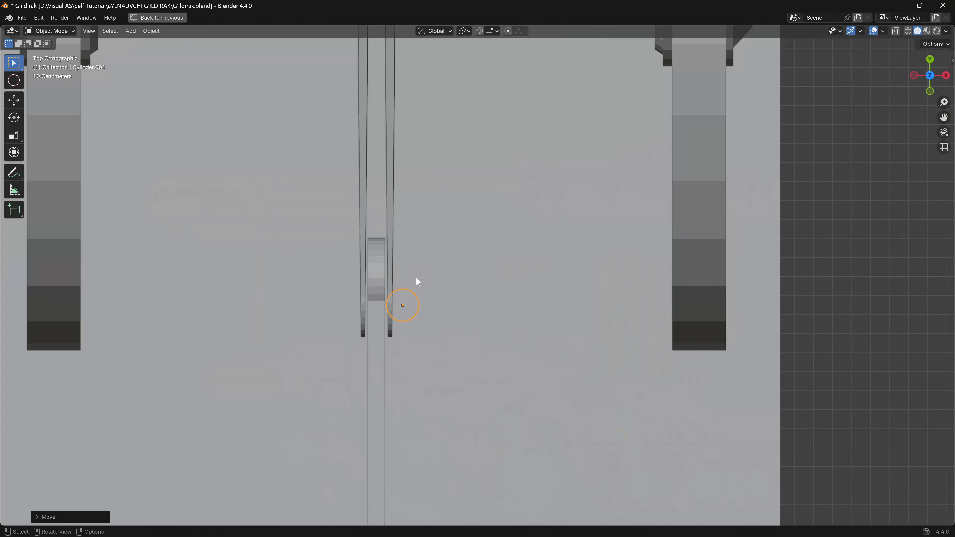
pyautogui.press('g')
pyautogui.press('y')
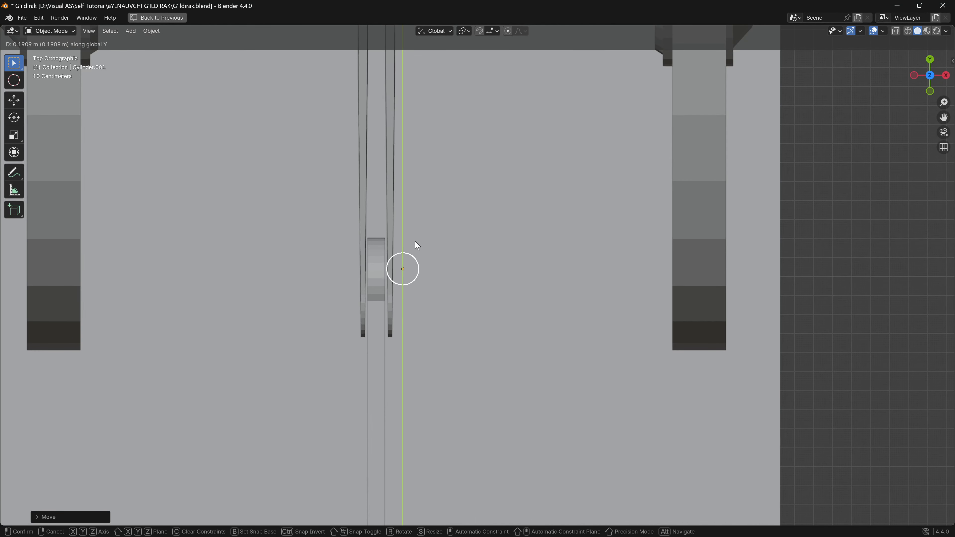
# - Rotate the cylinder 90° about global Y and move it along global X to centre it in the connecting rod's eye
pyautogui.press('r')
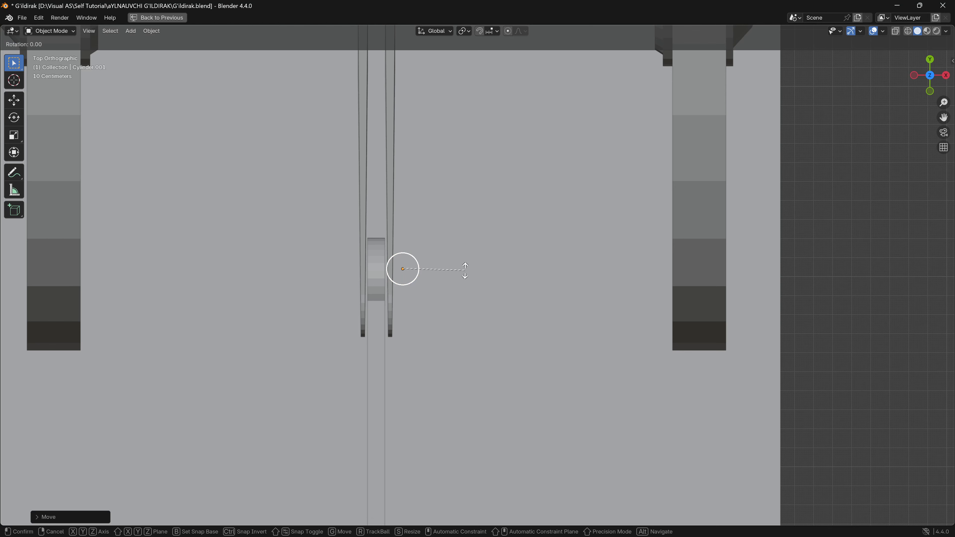
pyautogui.write('y90')
pyautogui.press('Return')
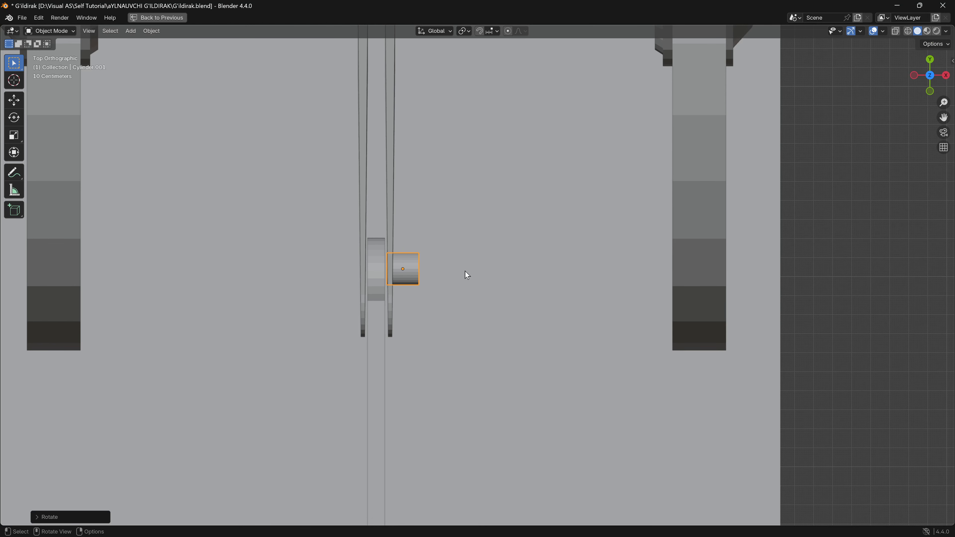
pyautogui.press('g')
pyautogui.press('x')
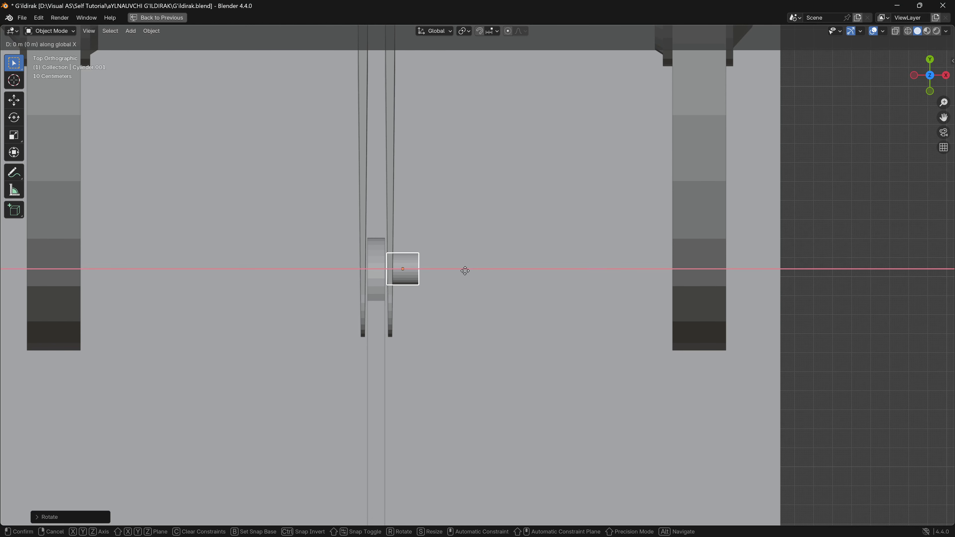
pyautogui.click(439, 273)
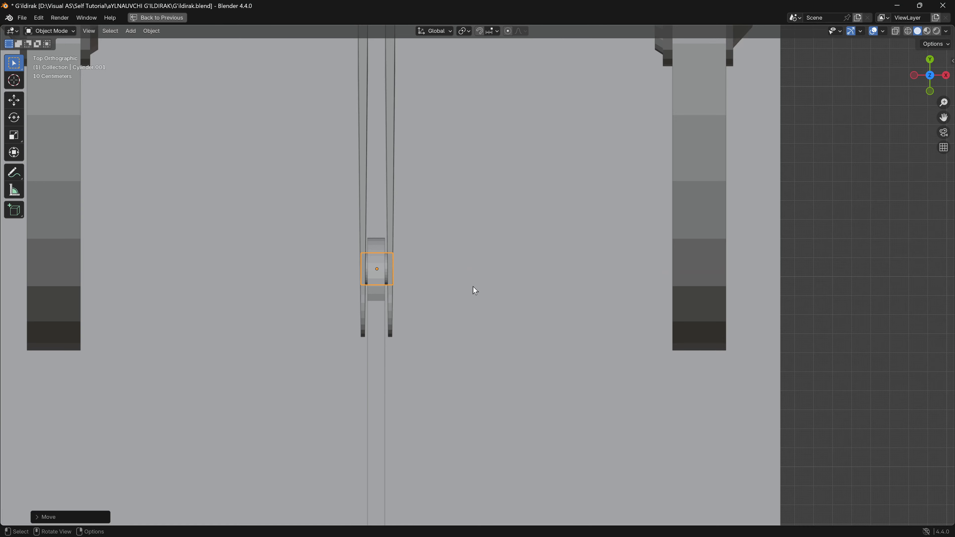
# - Scale the cylinder along global X to about 1.28 so the pin passes through both crank arms
pyautogui.press('s')
pyautogui.press('x')
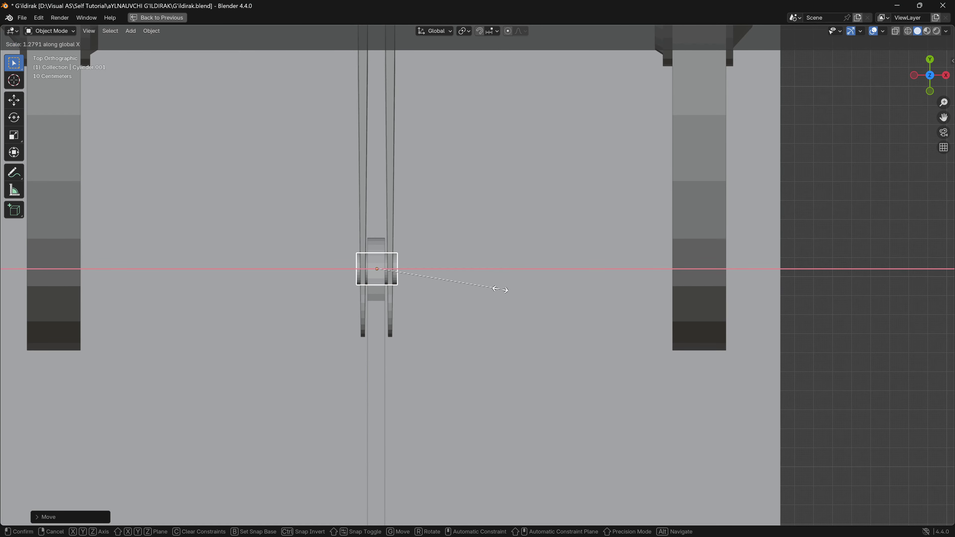
pyautogui.click(493, 288)
pyautogui.moveTo(493, 288); pyautogui.dragTo(438, 296, button='middle')
pyautogui.scroll(-4, 438, 296)
pyautogui.scroll(-4, 437, 296)
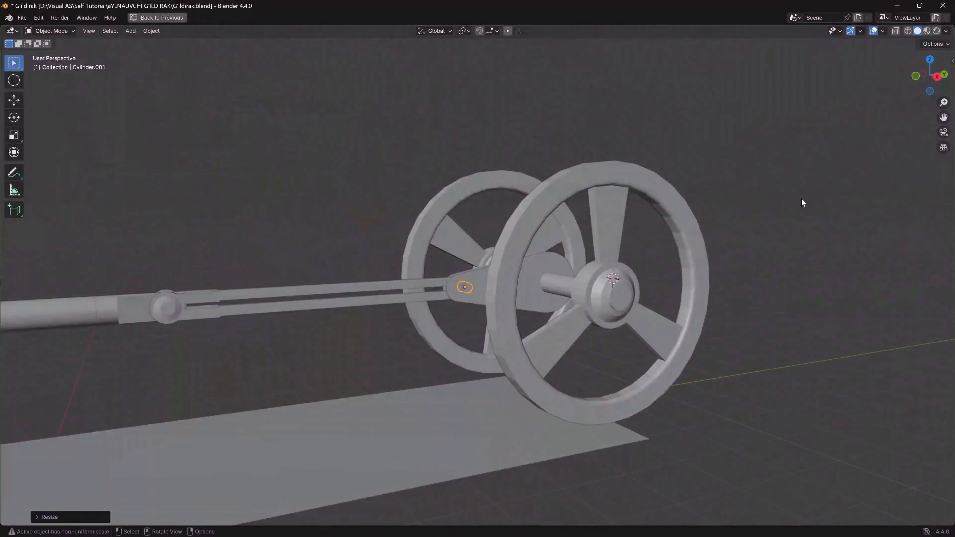
# - Test-rotate both flywheels with their crank arms about global X in the right view, then cancel the rotation
pyautogui.moveTo(548, 281); pyautogui.dragTo(485, 230, button='middle')
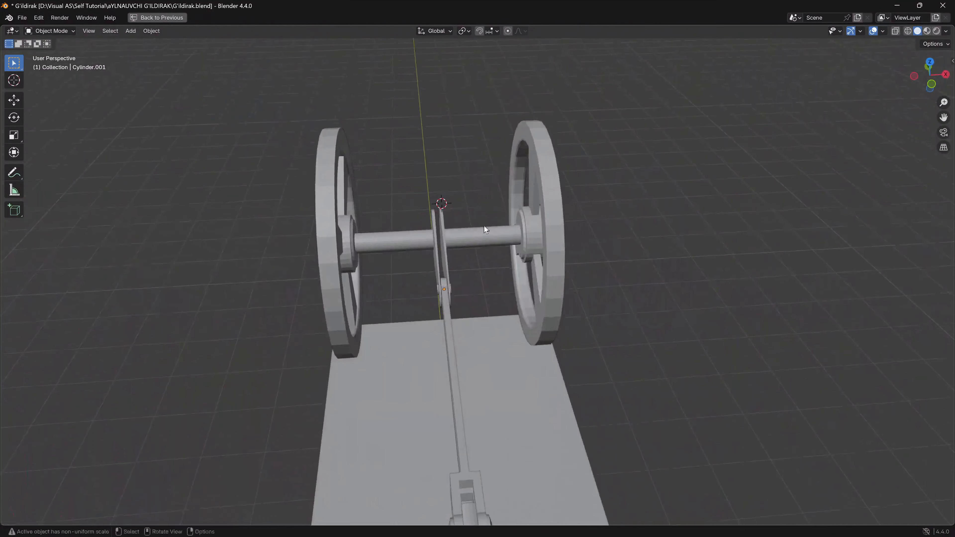
pyautogui.click(477, 238)
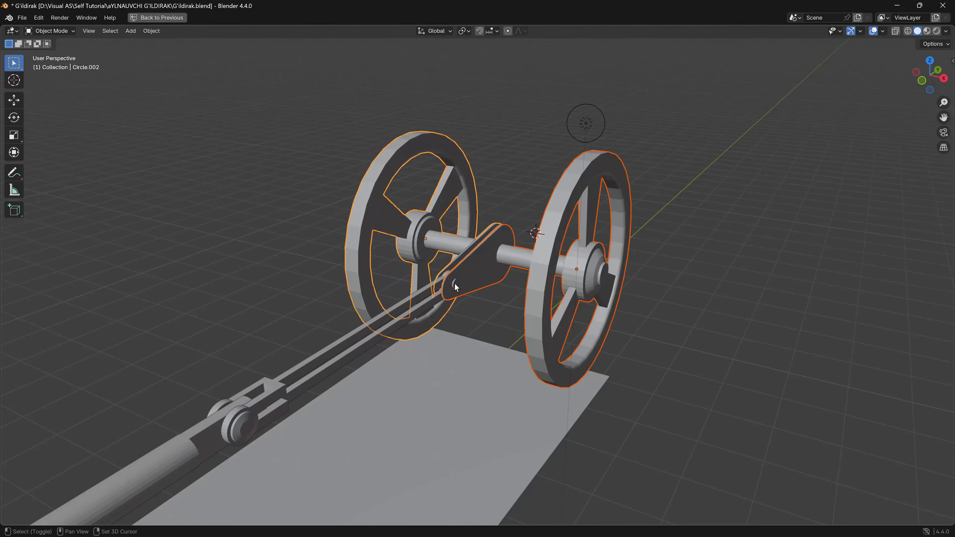
pyautogui.keyDown('shift'); pyautogui.click(455, 285); pyautogui.keyUp('shift')
pyautogui.keyDown('shift'); pyautogui.click(447, 237); pyautogui.keyUp('shift')
pyautogui.moveTo(447, 236); pyautogui.dragTo(706, 113, button='middle')
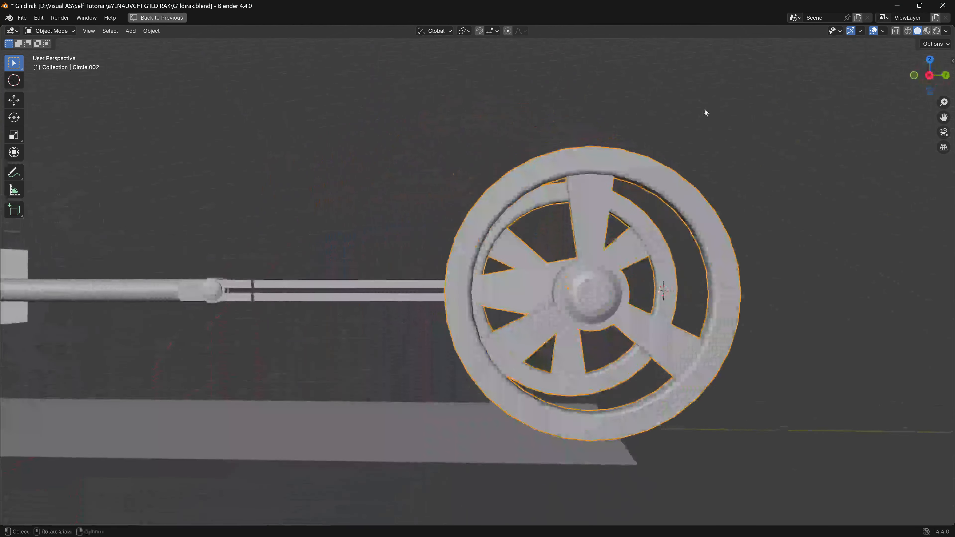
pyautogui.click(931, 76)
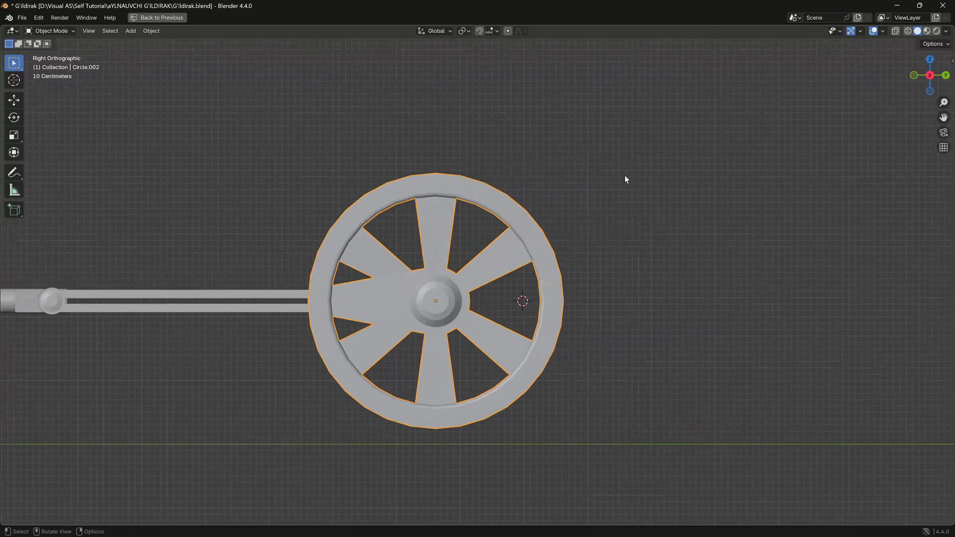
pyautogui.press('r')
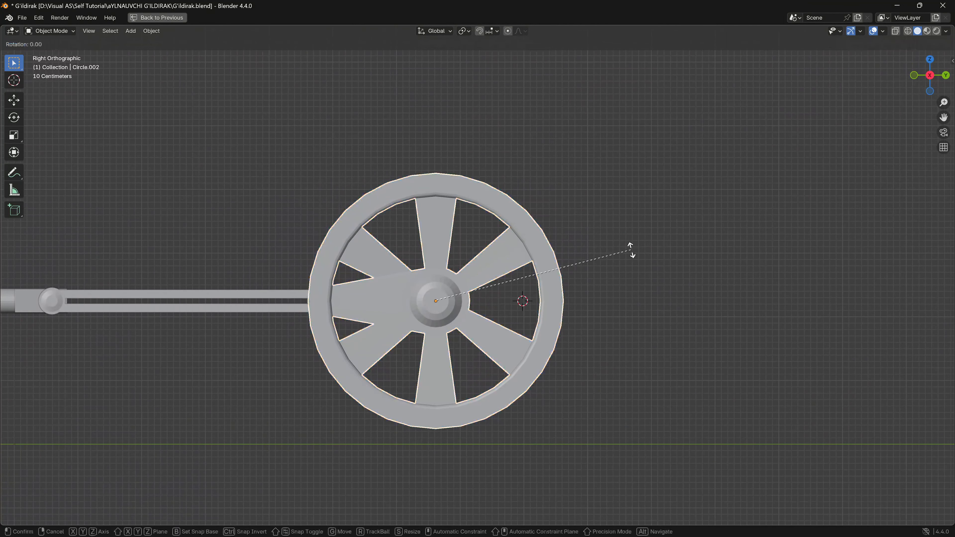
pyautogui.press('x')
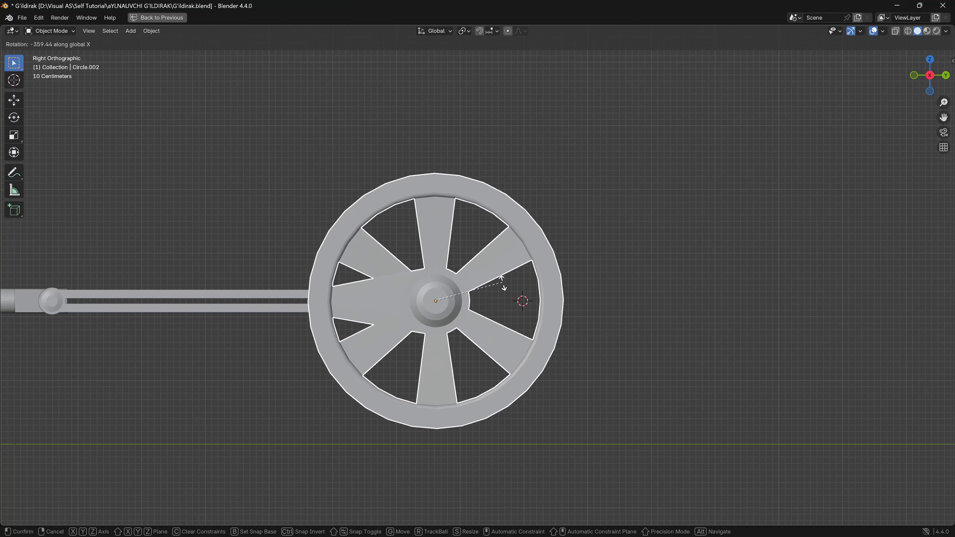
pyautogui.click(505, 280)
# - Add a cube mesh and scale it uniformly to about 0.28 for an axle support post
pyautogui.moveTo(505, 279); pyautogui.dragTo(435, 237, button='middle')
pyautogui.hotkey('shift', 'a')
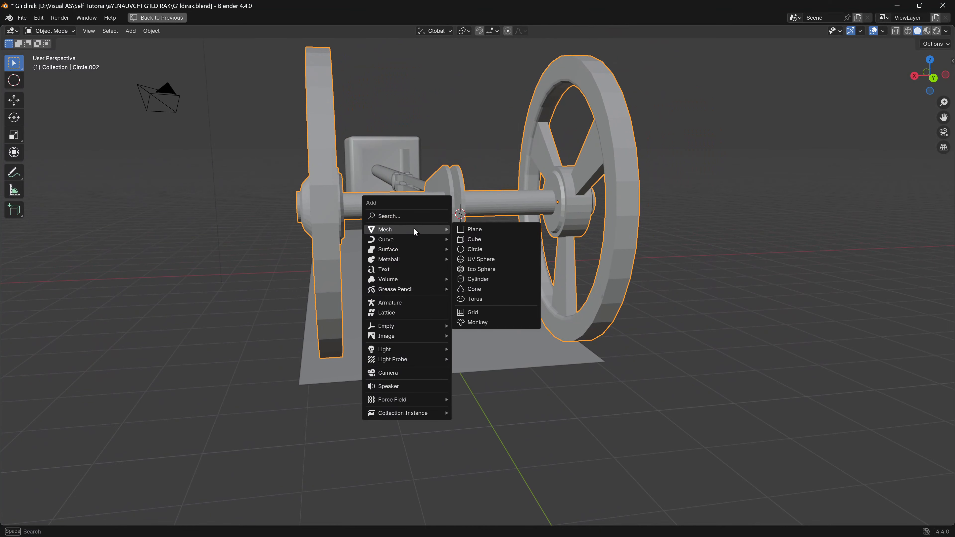
pyautogui.click(472, 241)
pyautogui.moveTo(389, 250); pyautogui.dragTo(497, 257, button='middle')
pyautogui.press('KP_3')
pyautogui.press('s')
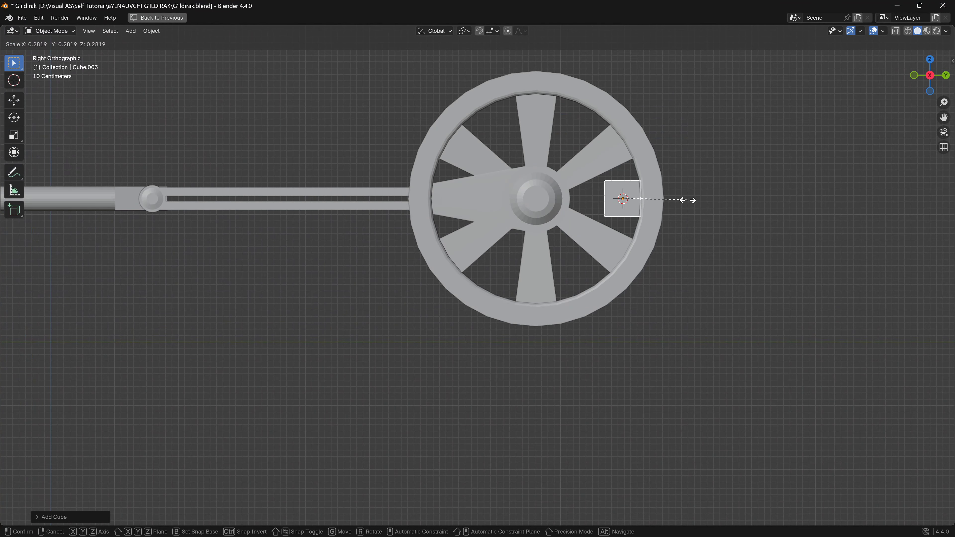
pyautogui.click(690, 205)
# - Move the cube about 0.73 m along global X towards one flywheel and along global Y until it is centred on the axle
pyautogui.click(947, 75)
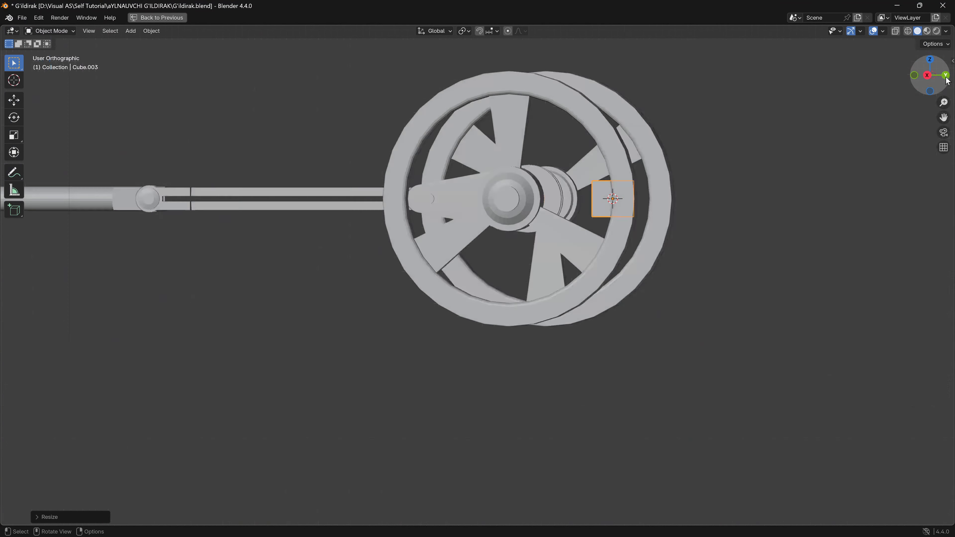
pyautogui.press('g')
pyautogui.press('x')
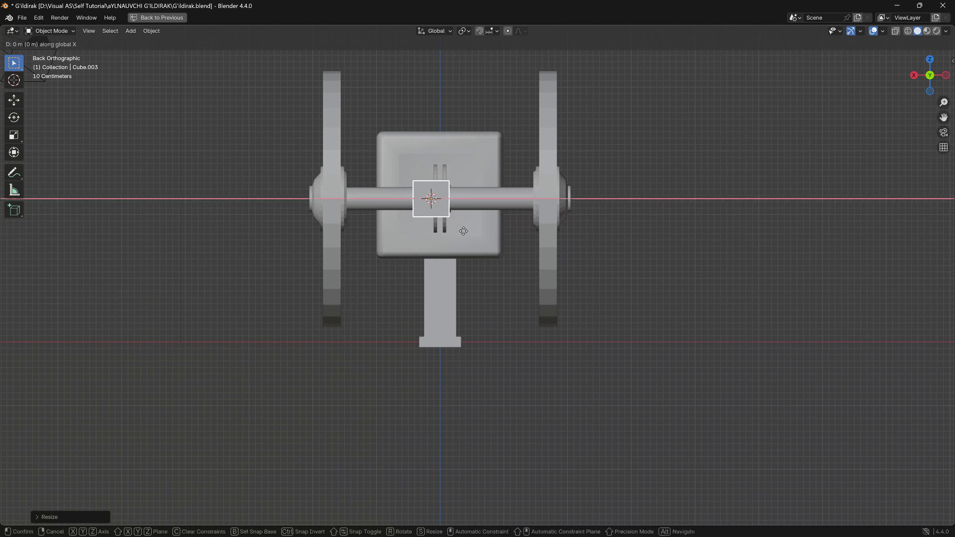
pyautogui.click(417, 232)
pyautogui.press('KP_3')
pyautogui.press('g')
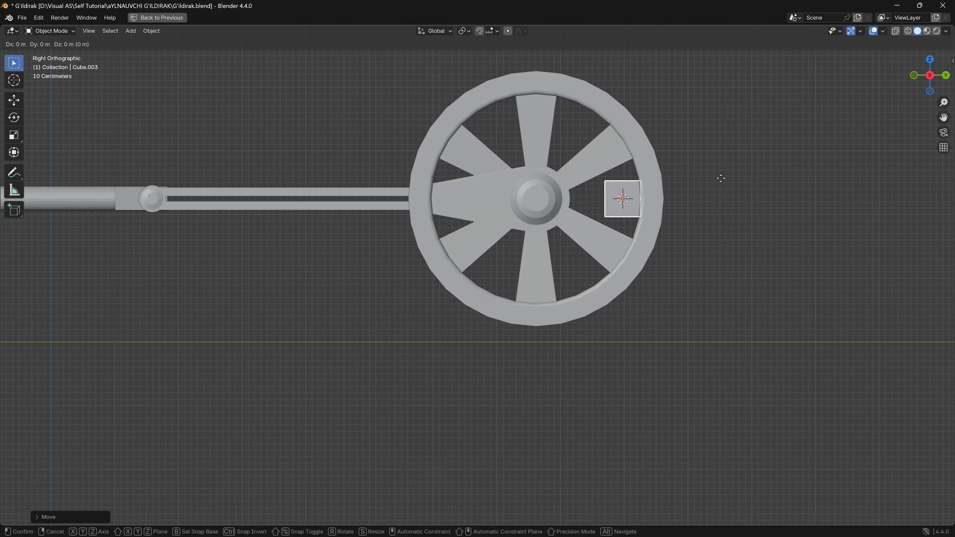
pyautogui.press('y')
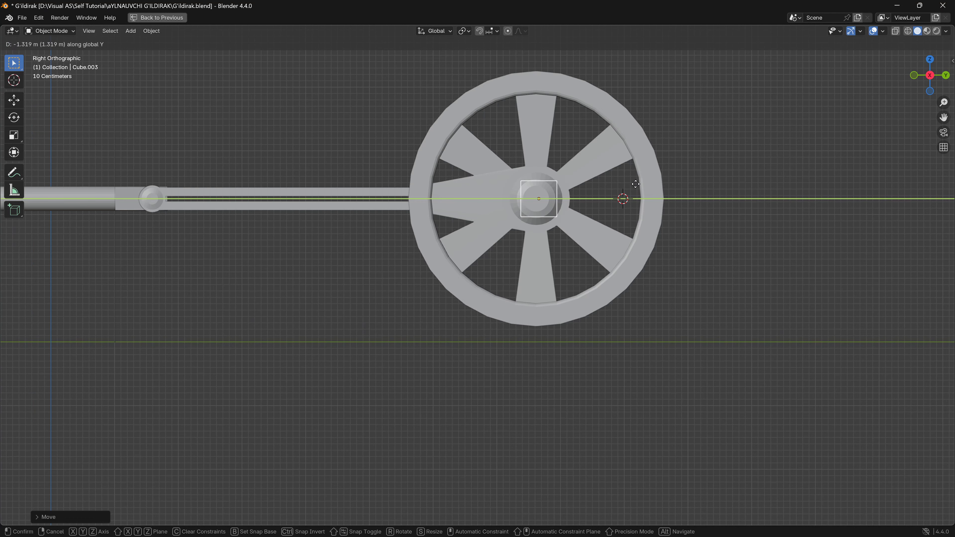
pyautogui.click(634, 185)
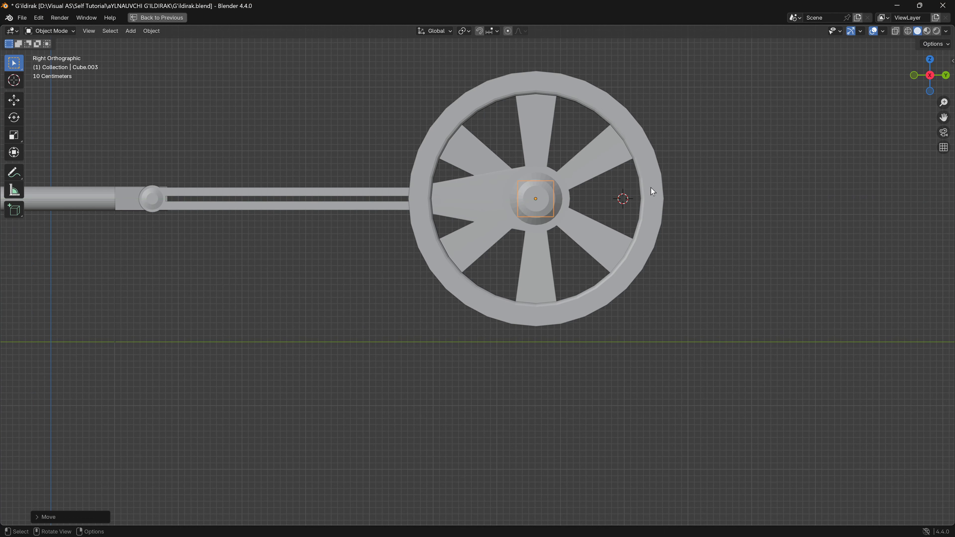
# - Lower the cube's bottom face about 2.1 m along global Z to form a tall post reaching the base plate
pyautogui.click(946, 75)
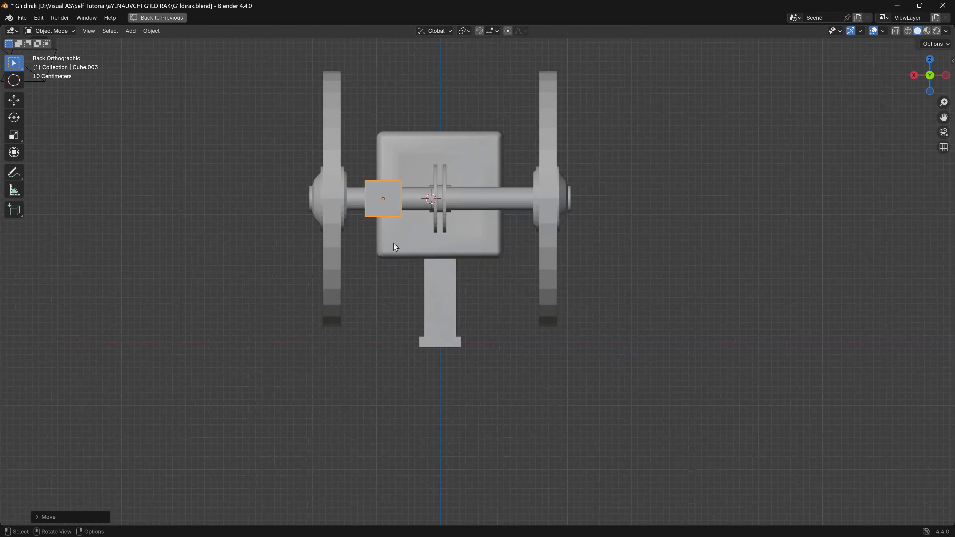
pyautogui.press('Tab')
pyautogui.moveTo(387, 248); pyautogui.dragTo(379, 195, button='middle')
pyautogui.click(378, 194)
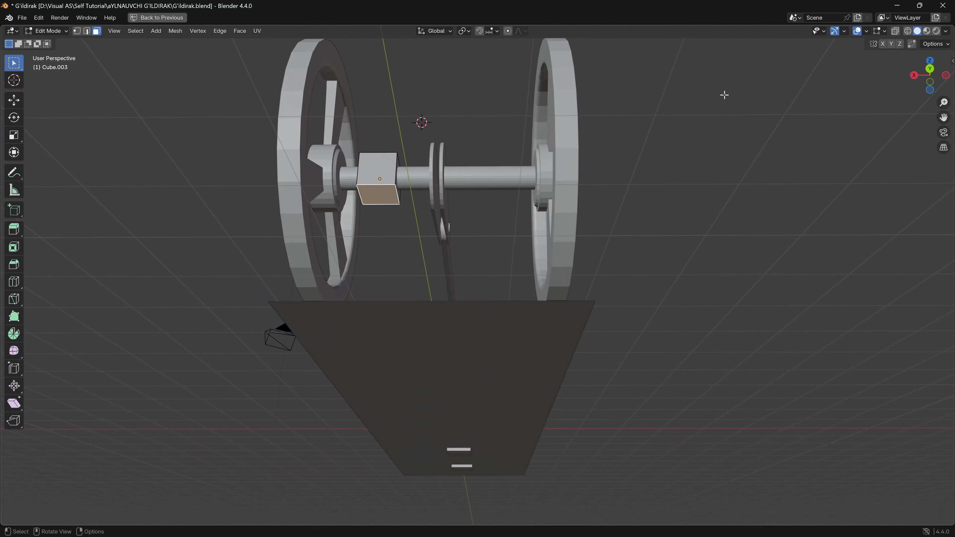
pyautogui.click(930, 69)
pyautogui.press('g')
pyautogui.press('z')
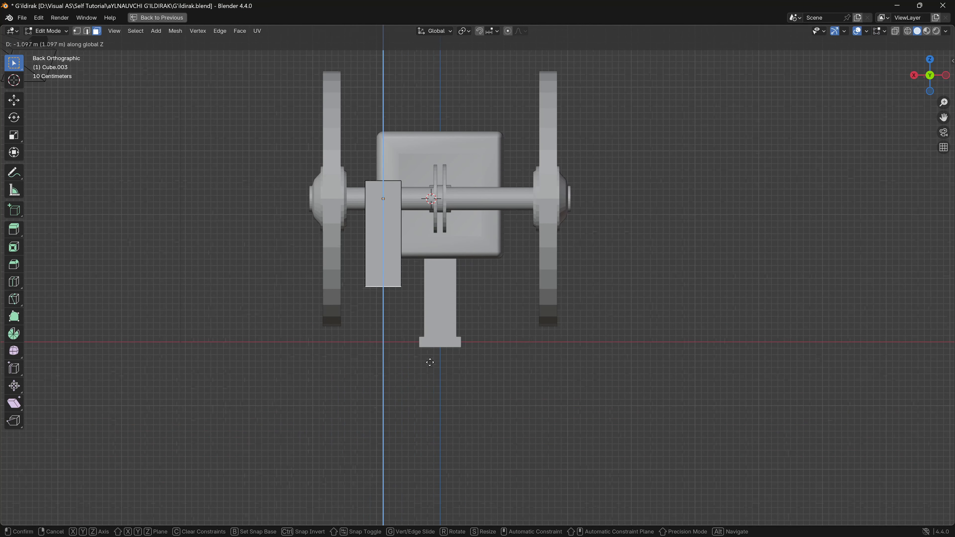
pyautogui.click(431, 425)
# - Bevel the post's two upper edges parallel to the axle with about 0.84 m offset and 4 segments to round its top
pyautogui.moveTo(431, 425); pyautogui.dragTo(434, 393, button='middle')
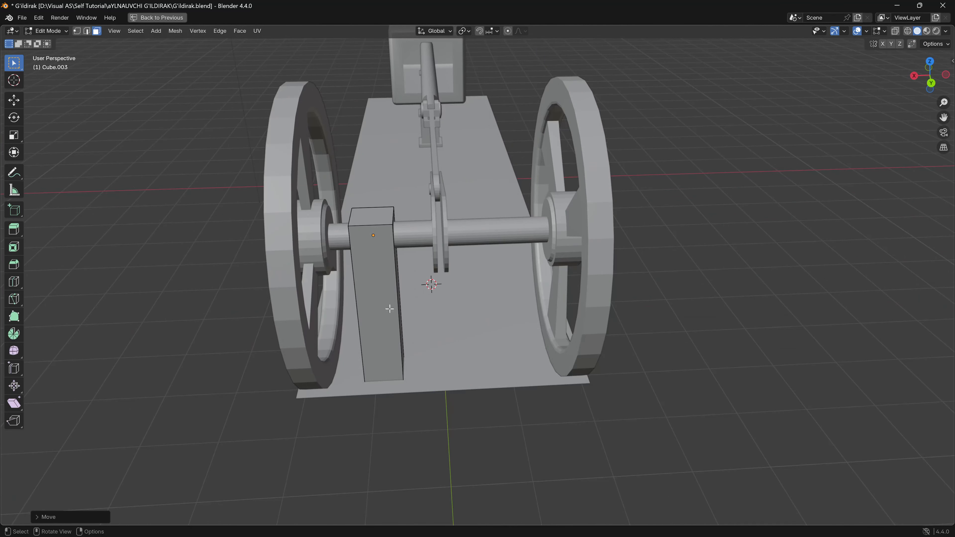
pyautogui.moveTo(401, 299)
pyautogui.mouseDown(button='middle')
pyautogui.moveTo(413, 299)
pyautogui.moveTo(386, 304)
pyautogui.moveTo(393, 290)
pyautogui.mouseUp(button='middle')
pyautogui.scroll(4, 387, 271)
pyautogui.click(379, 242)
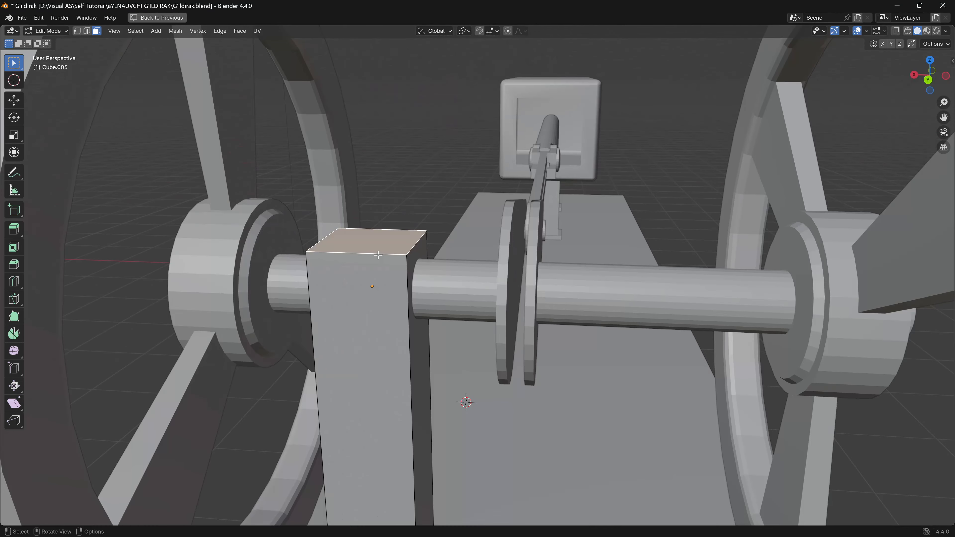
pyautogui.click(378, 269)
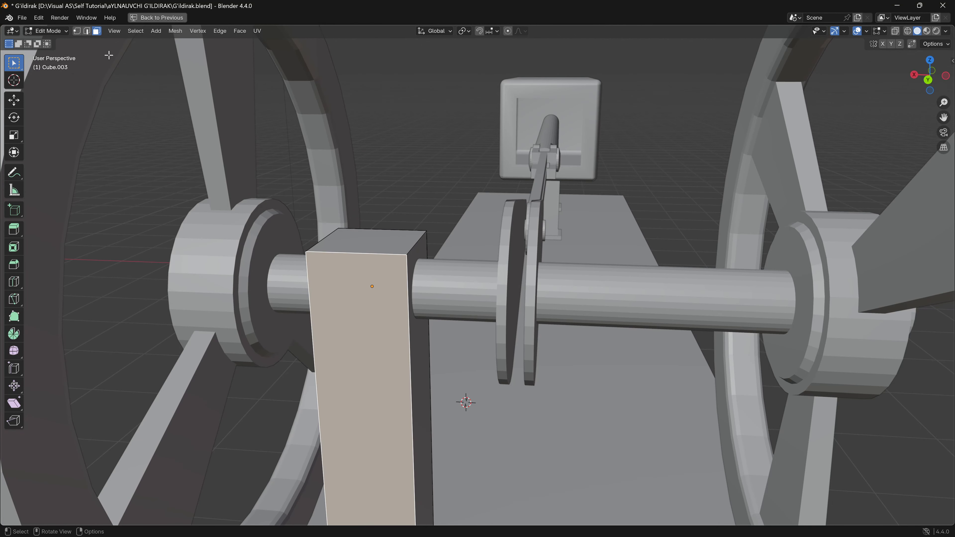
pyautogui.click(86, 31)
pyautogui.click(370, 253)
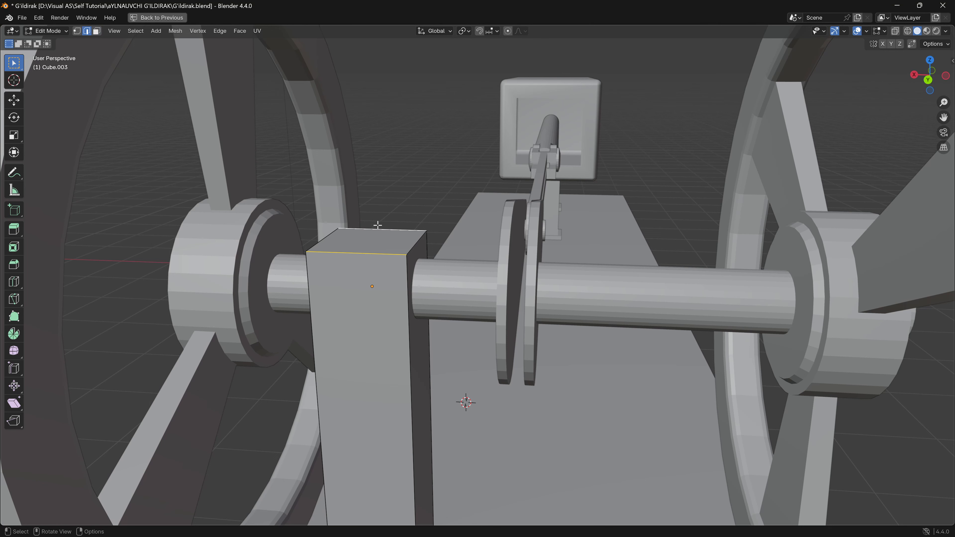
pyautogui.hotkey('ctrl', 'b')
pyautogui.scroll(2, 370, 208)
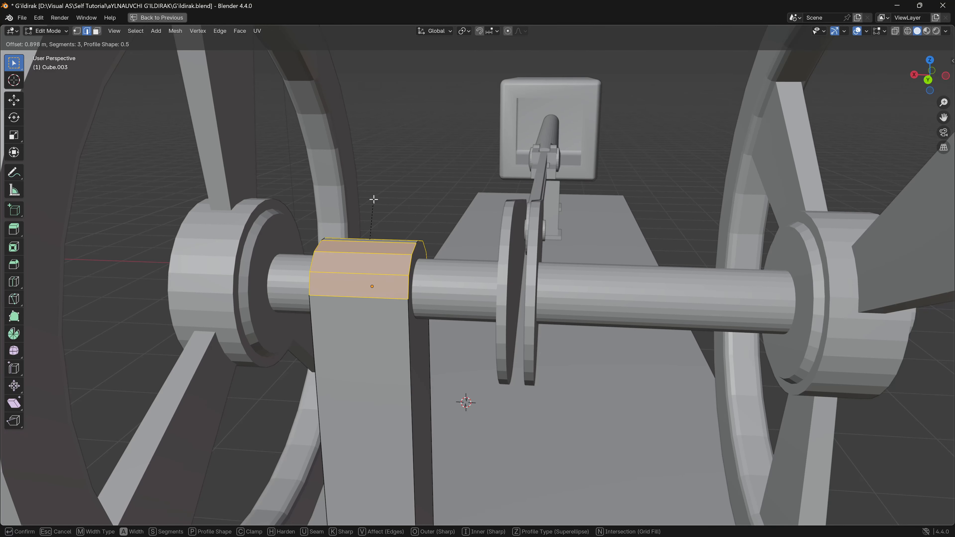
pyautogui.scroll(1, 373, 199)
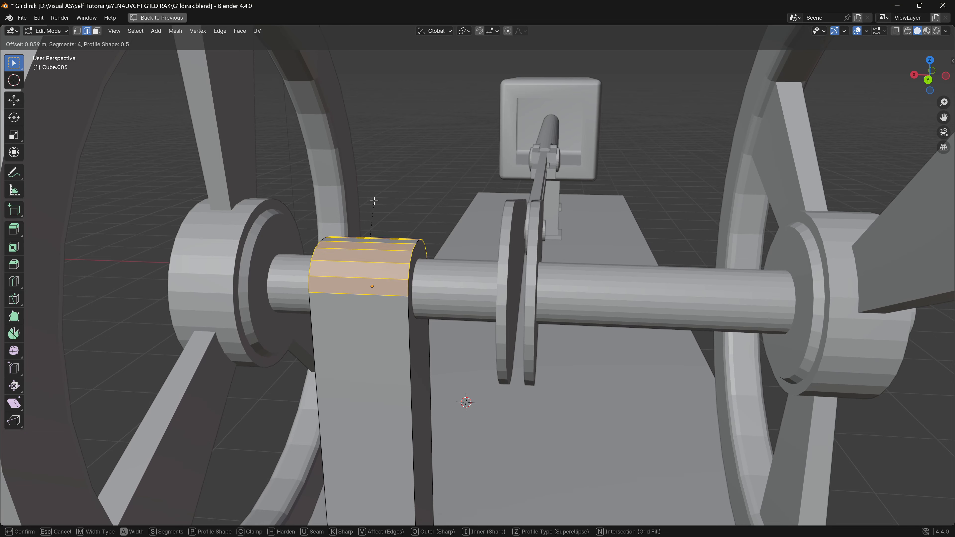
pyautogui.scroll(1, 374, 201)
pyautogui.click(374, 200)
# - Duplicate the rounded post and move the copy along global X under the axle on the other side of the crank arms
pyautogui.moveTo(374, 213); pyautogui.dragTo(454, 273, button='middle')
pyautogui.scroll(-6, 436, 260)
pyautogui.click(929, 80)
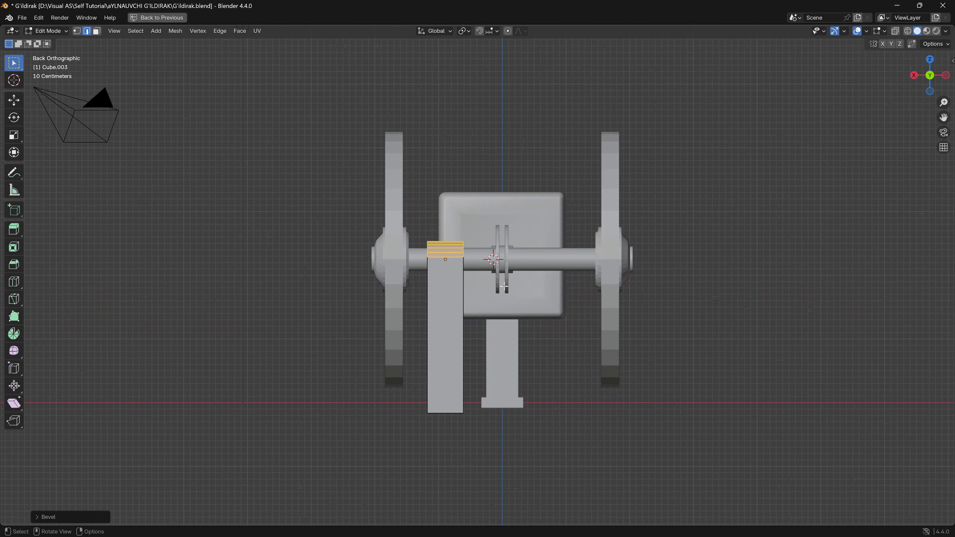
pyautogui.press('Tab')
pyautogui.press('g')
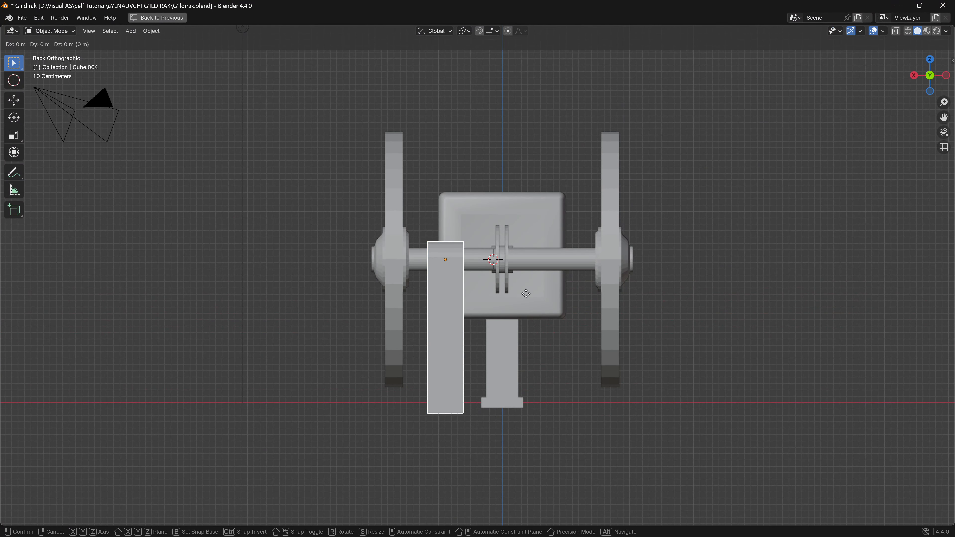
pyautogui.press('x')
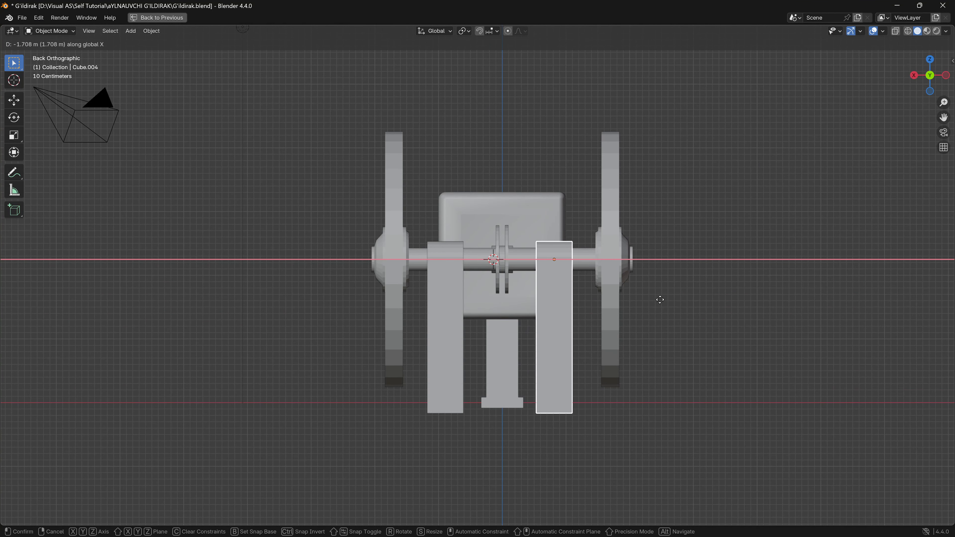
pyautogui.click(691, 305)
# - Select the piston housing box and hide it
pyautogui.moveTo(693, 306); pyautogui.dragTo(395, 386, button='middle')
pyautogui.scroll(-4, 551, 239)
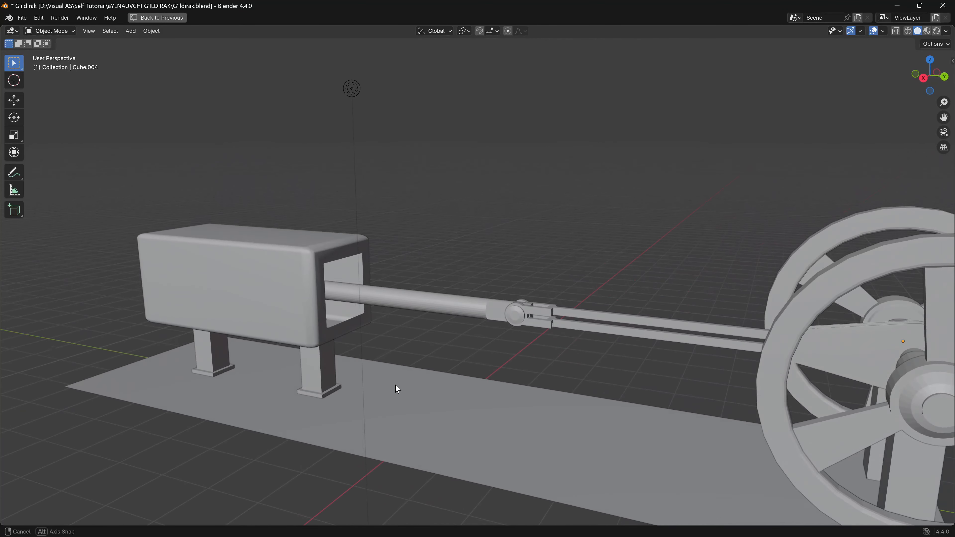
pyautogui.click(202, 289)
pyautogui.moveTo(202, 290); pyautogui.dragTo(225, 332, button='middle')
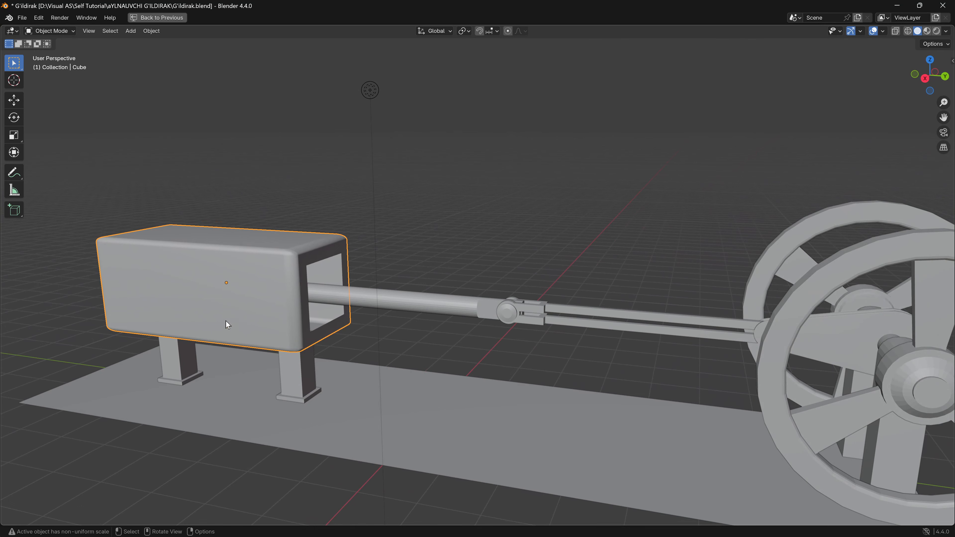
pyautogui.press('h')
# - Snap the 3D cursor to the piston rod's free end face in Edit Mode, then return to Object Mode
pyautogui.moveTo(194, 285); pyautogui.dragTo(222, 299, button='middle')
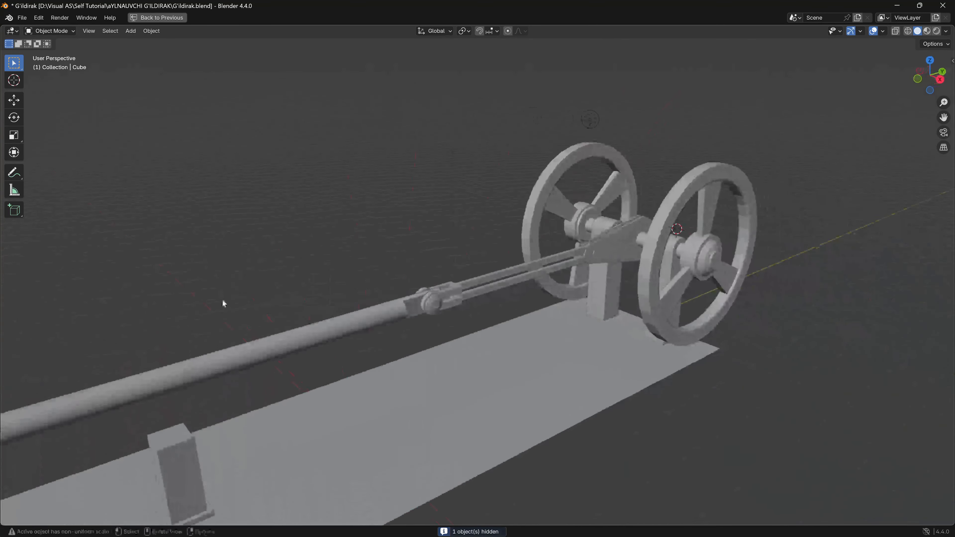
pyautogui.scroll(-5, 224, 303)
pyautogui.moveTo(334, 267); pyautogui.dragTo(433, 245, button='middle')
pyautogui.scroll(5, 268, 331)
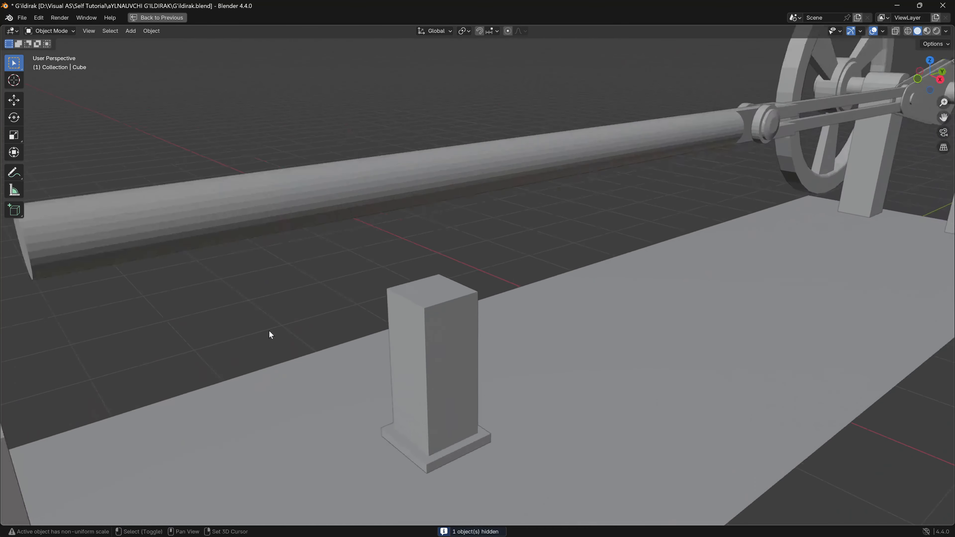
pyautogui.keyDown('shift'); pyautogui.moveTo(269, 331); pyautogui.dragTo(360, 310, button='middle'); pyautogui.keyUp('shift')
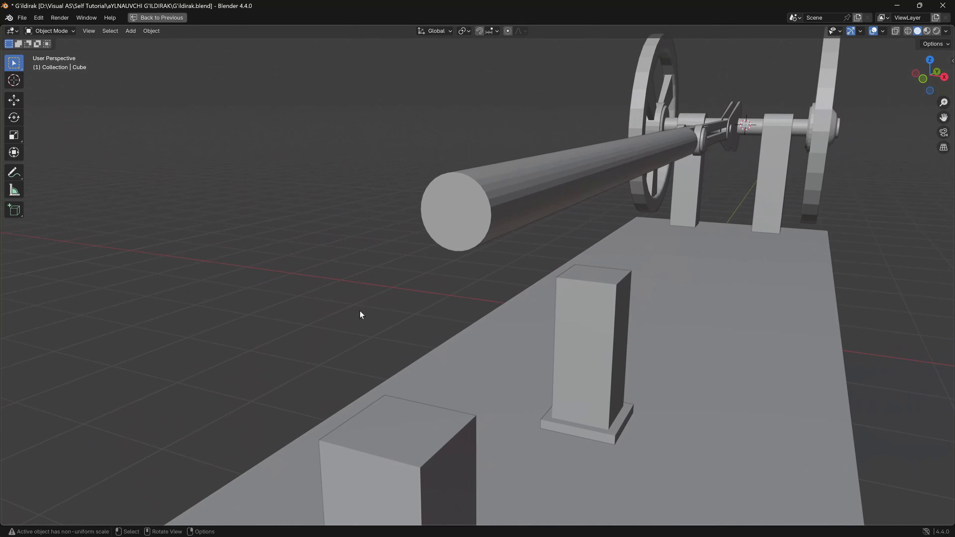
pyautogui.click(477, 215)
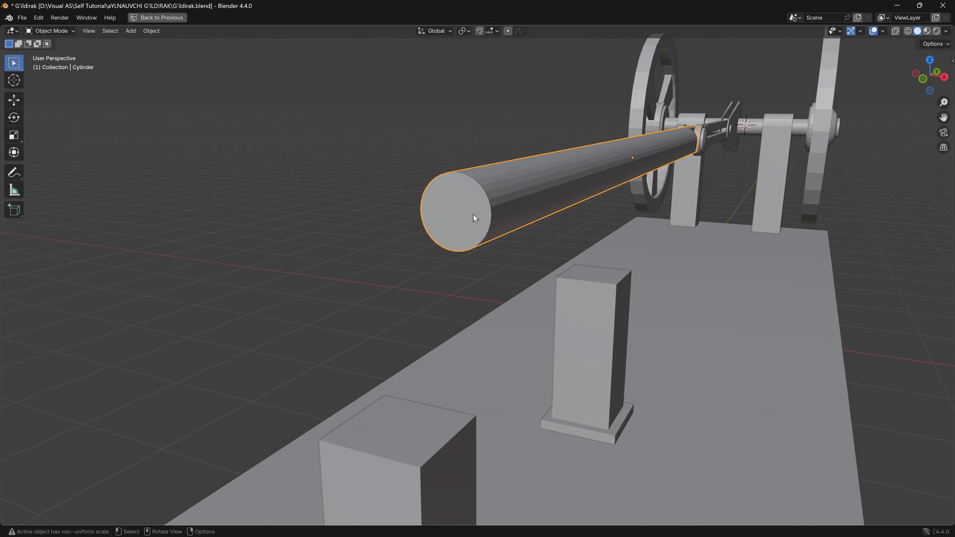
pyautogui.press('Tab')
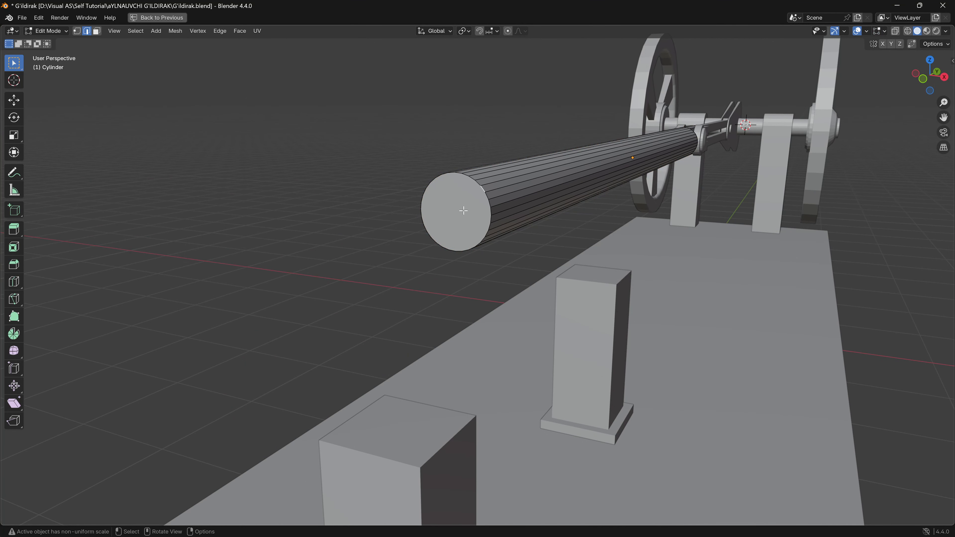
pyautogui.press('3')
pyautogui.click(445, 218)
pyautogui.moveTo(466, 219); pyautogui.dragTo(490, 240, button='middle')
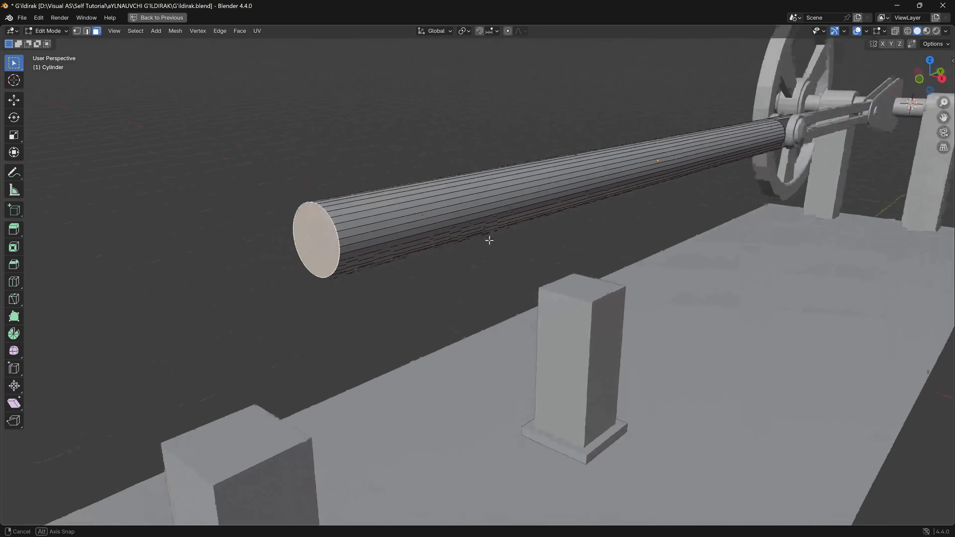
pyautogui.hotkey('shift', 's')
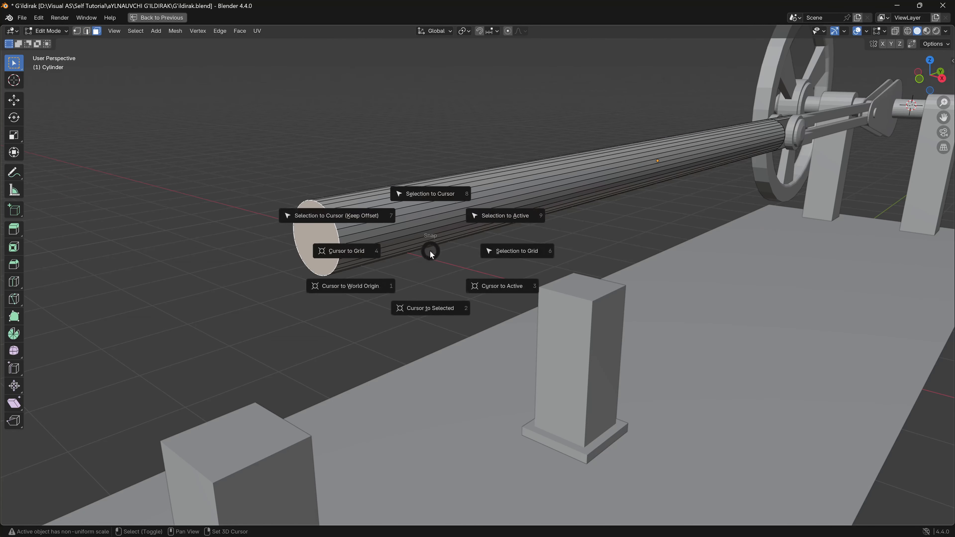
pyautogui.click(428, 304)
pyautogui.moveTo(428, 305); pyautogui.dragTo(316, 265, button='middle')
pyautogui.press('Tab')
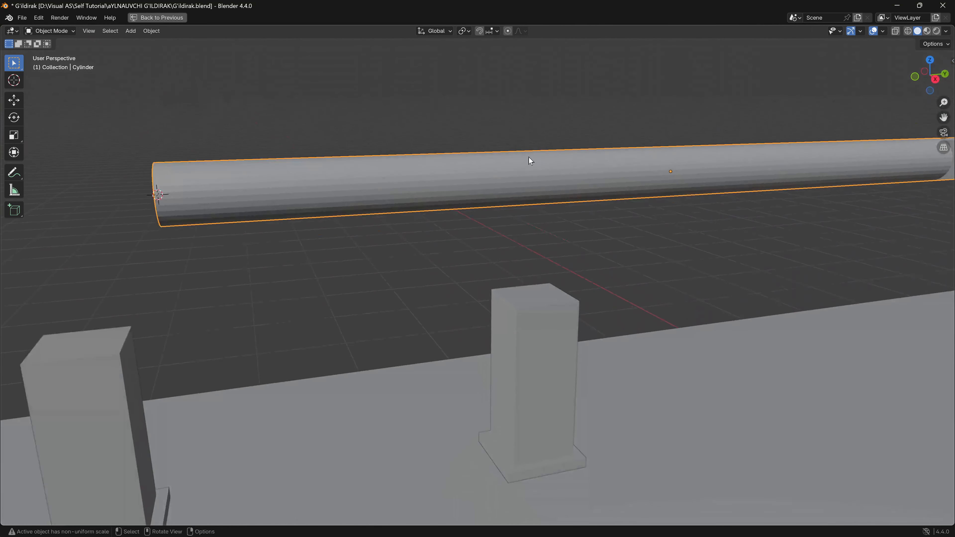
# - Add an armature at the 3D cursor on the piston rod's free end, working in the right orthographic view
pyautogui.click(933, 78)
pyautogui.keyDown('shift'); pyautogui.moveTo(421, 177); pyautogui.dragTo(527, 219, button='middle'); pyautogui.keyUp('shift')
pyautogui.scroll(4, 266, 226)
pyautogui.keyDown('shift'); pyautogui.moveTo(263, 221); pyautogui.dragTo(528, 327, button='middle'); pyautogui.keyUp('shift')
pyautogui.scroll(-3, 529, 328)
pyautogui.hotkey('shift', 'a')
pyautogui.click(547, 224)
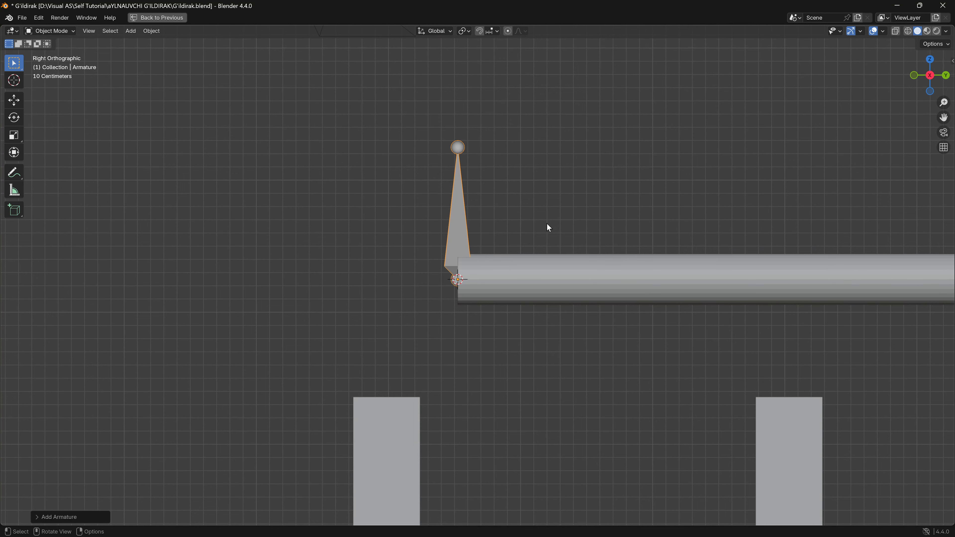
# - Rotate the armature 270° about global X so its bone lies along the piston rod
pyautogui.keyDown('shift'); pyautogui.moveTo(547, 227); pyautogui.dragTo(545, 266, button='middle'); pyautogui.keyUp('shift')
pyautogui.write('r')
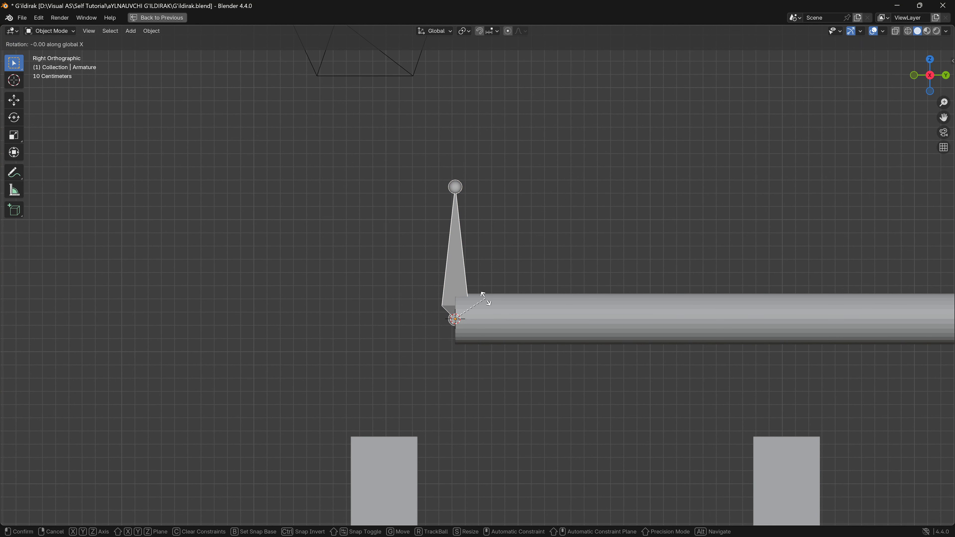
pyautogui.write('270')
pyautogui.press('Return')
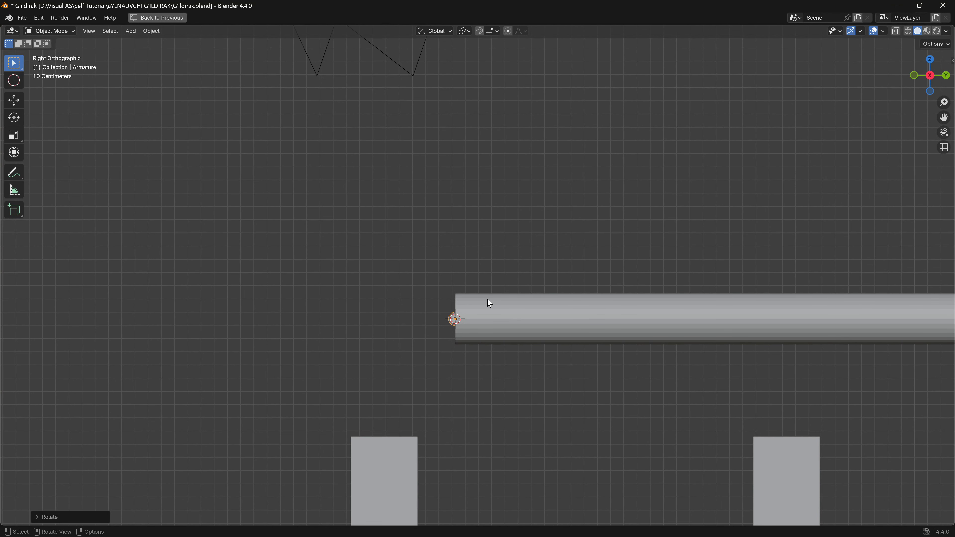
# - Move the armature about 1 m along negative global Y off the rod's end and scale it to 0.519
pyautogui.press('g')
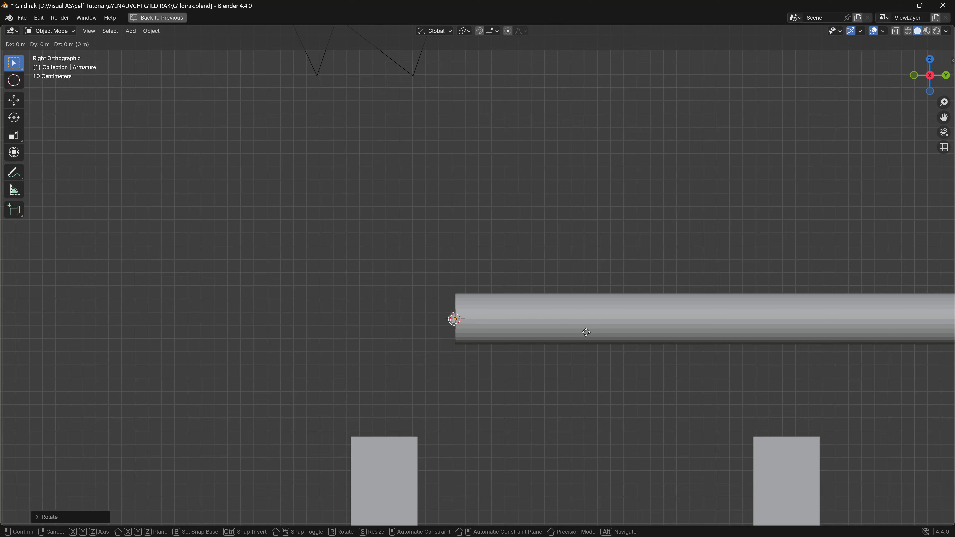
pyautogui.press('y')
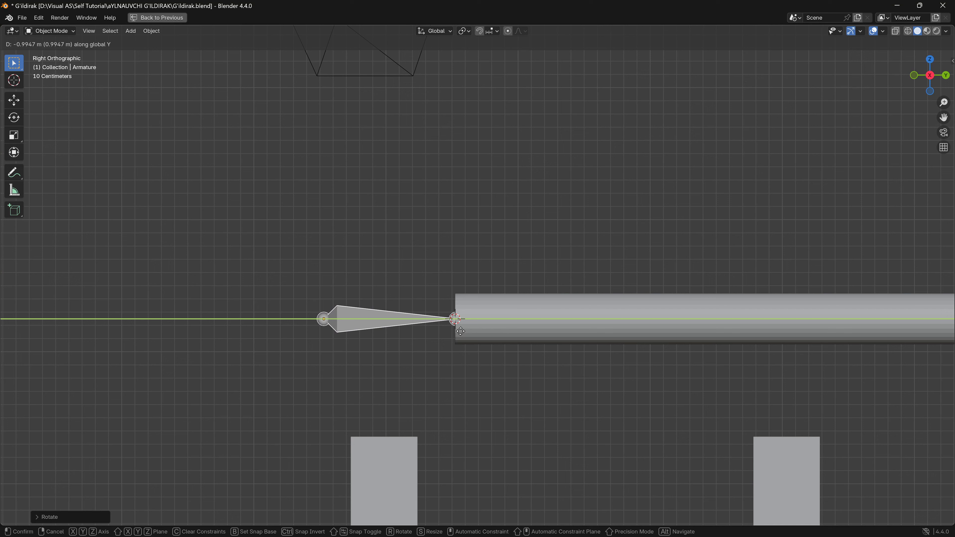
pyautogui.click(465, 332)
pyautogui.press('s')
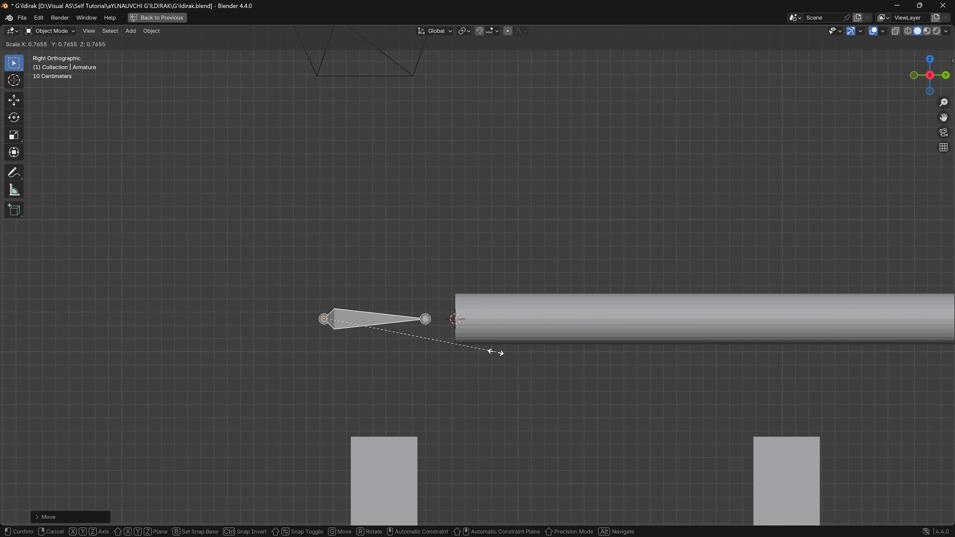
pyautogui.click(441, 348)
# - Move the scaled armature along global Y until its bone tip meets the piston rod's free end face
pyautogui.press('g')
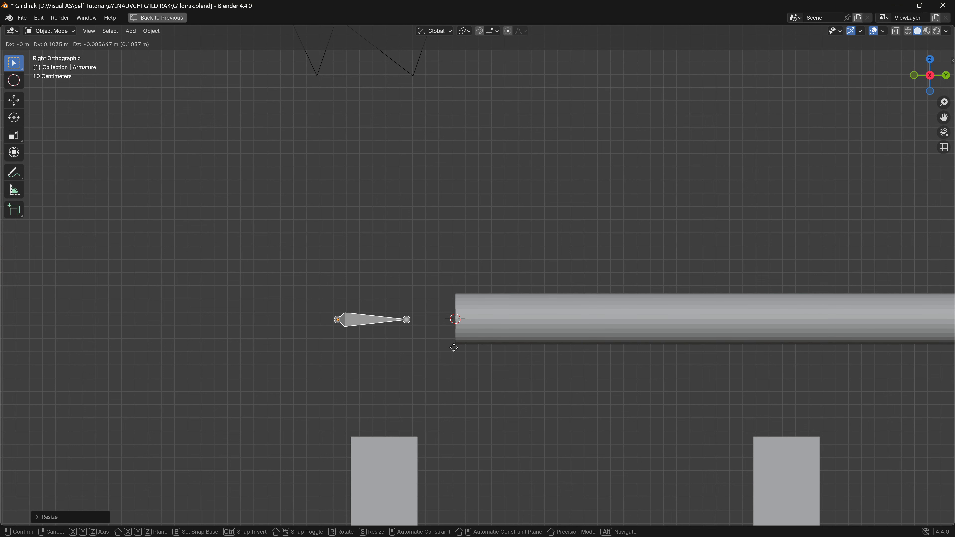
pyautogui.press('x')
pyautogui.press('y')
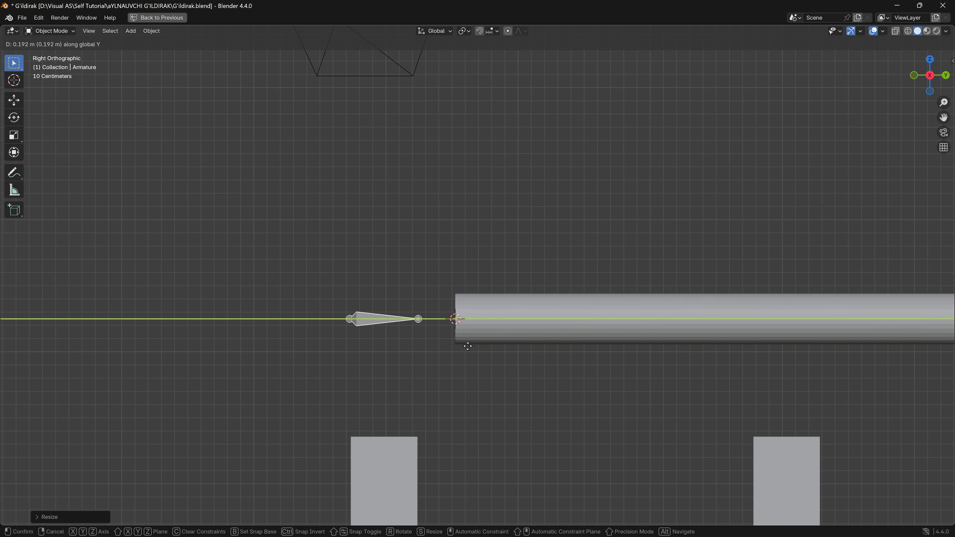
pyautogui.click(504, 351)
pyautogui.moveTo(505, 351)
pyautogui.mouseDown(button='middle')
pyautogui.moveTo(525, 372)
pyautogui.moveTo(593, 354)
pyautogui.moveTo(479, 349)
pyautogui.moveTo(495, 339)
pyautogui.mouseUp(button='middle')
# - Restore the full layout and rename the armature object as Suyak01
pyautogui.hotkey('ctrl', 'space')
pyautogui.rightClick(845, 60)
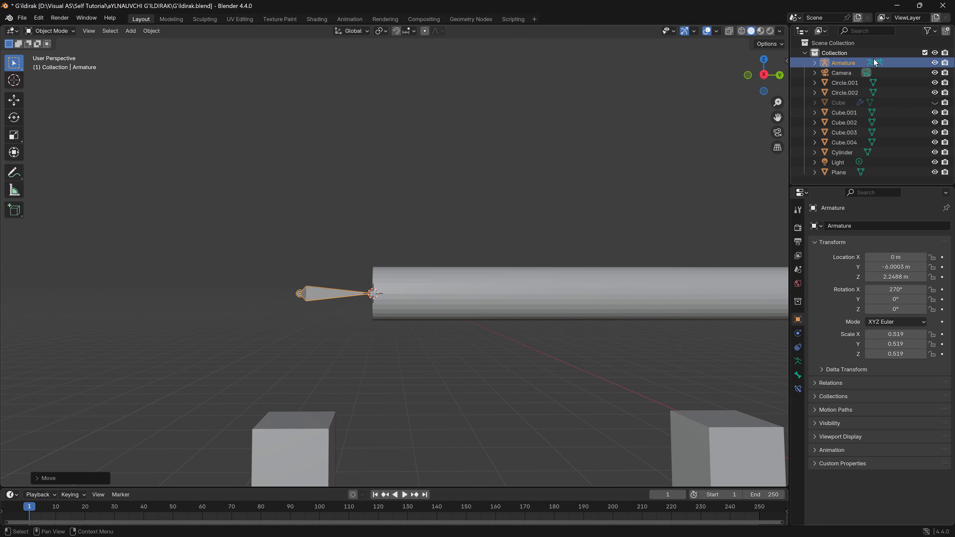
pyautogui.doubleClick(847, 61)
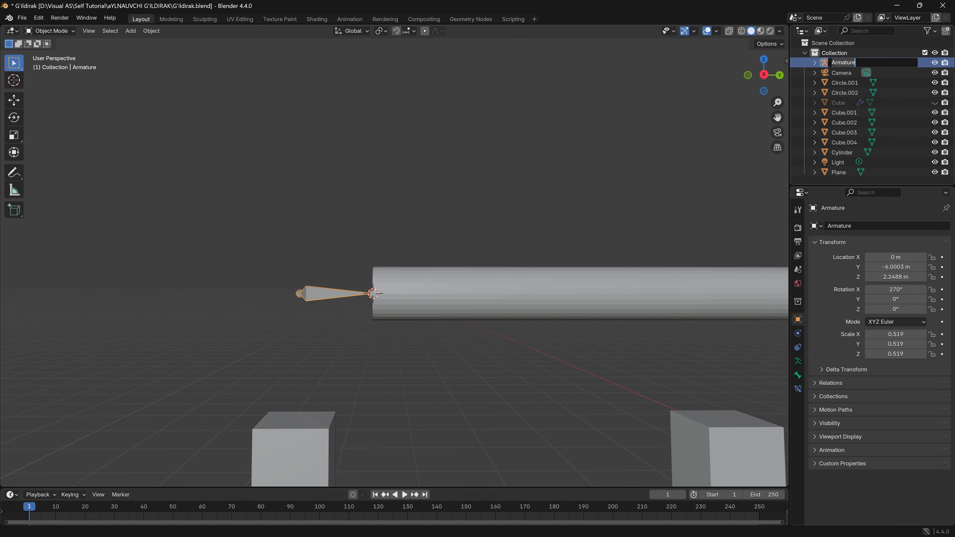
pyautogui.hotkey('ctrl', 'BackSpace')
pyautogui.press('Return')
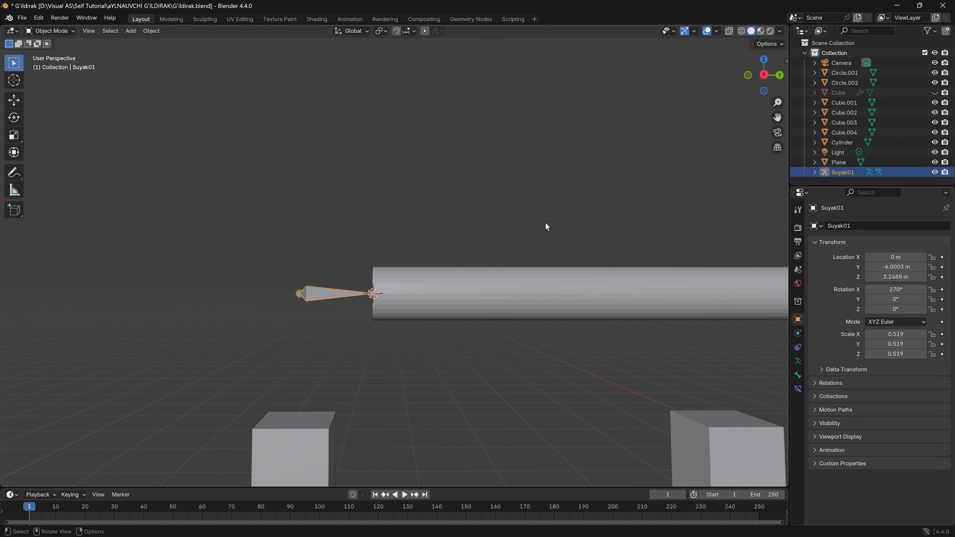
# - Extrude a second bone from the first bone's tip in Edit Mode, using the right orthographic view
pyautogui.press('KP_3')
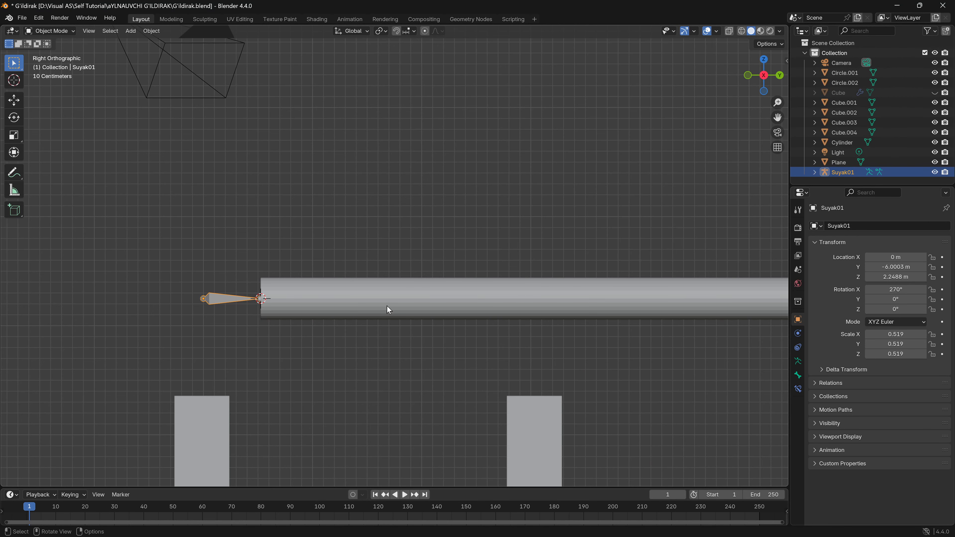
pyautogui.press('Tab')
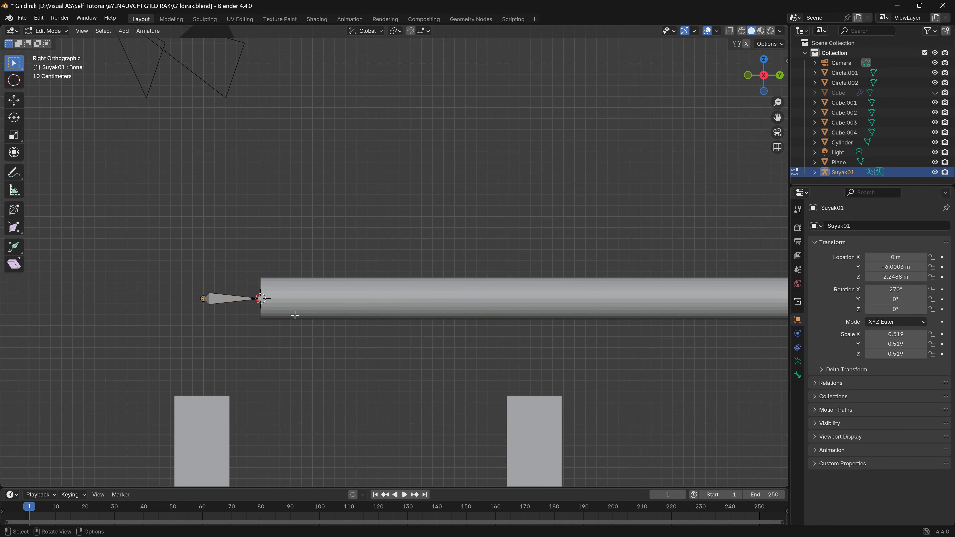
pyautogui.press('e')
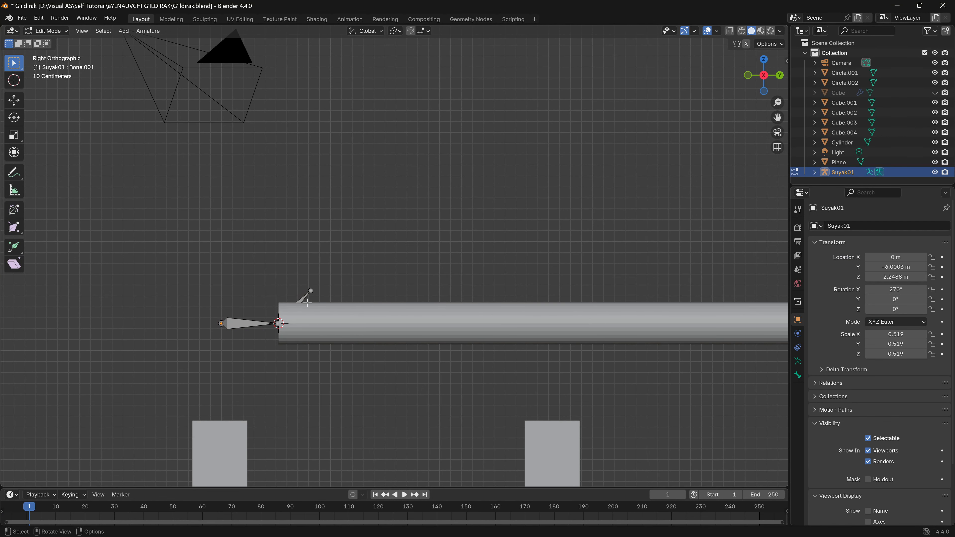
# - Enable In Front in the armature's viewport display so its bones show through the meshes
pyautogui.click(798, 361)
pyautogui.click(840, 389)
pyautogui.click(869, 449)
# - Move the extruded bone's tip along the piston rod's axis to the pin joint with the connecting rod
pyautogui.keyDown('shift'); pyautogui.moveTo(339, 323); pyautogui.dragTo(370, 352, button='middle'); pyautogui.keyUp('shift')
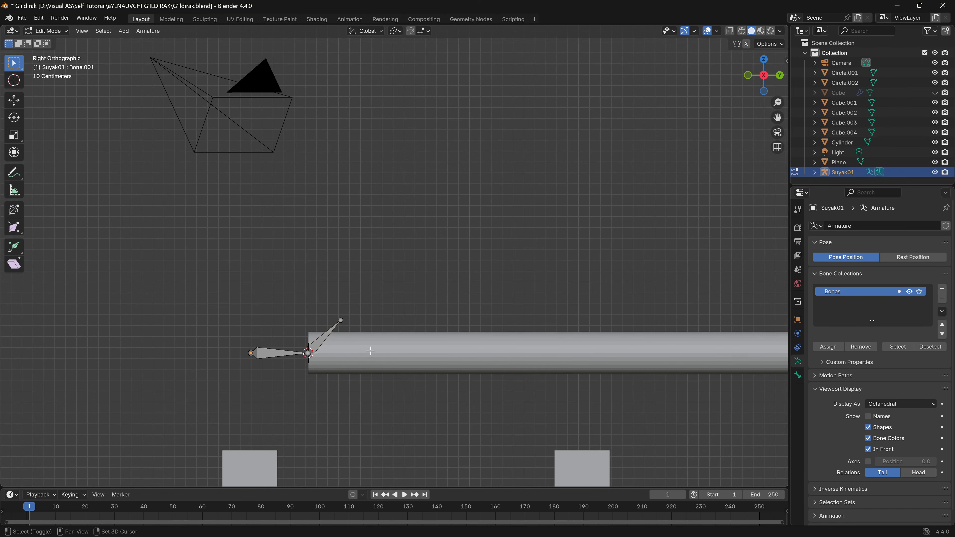
pyautogui.scroll(1, 374, 342)
pyautogui.click(330, 334)
pyautogui.press('g')
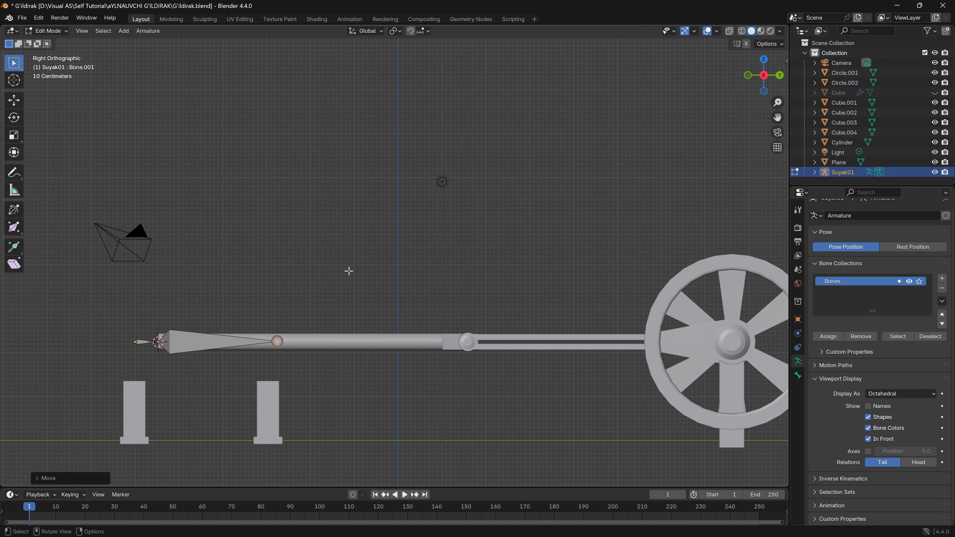
pyautogui.press('g')
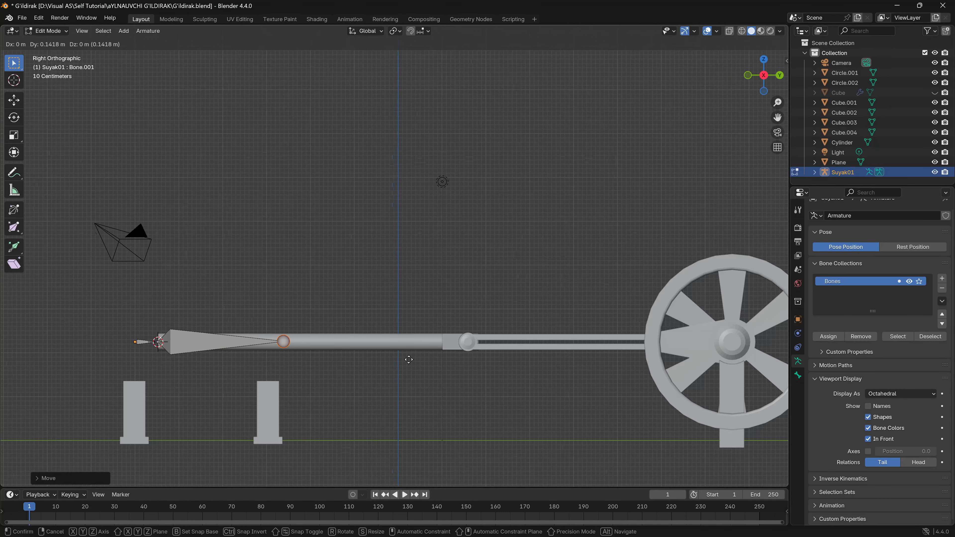
pyautogui.press('y')
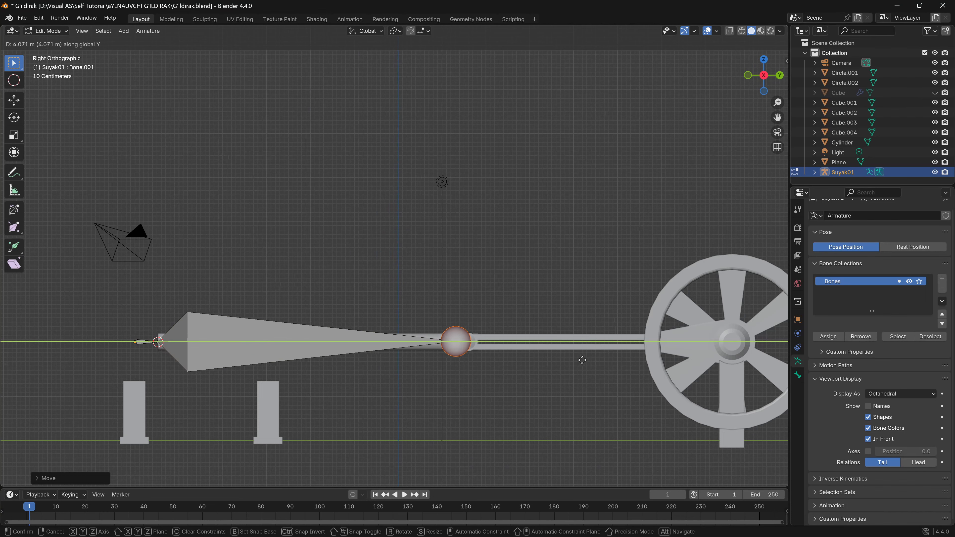
pyautogui.click(595, 363)
# - Switch to wireframe with X-ray and fine-adjust the bone's tip onto the centre of the connecting rod's pin
pyautogui.click(730, 31)
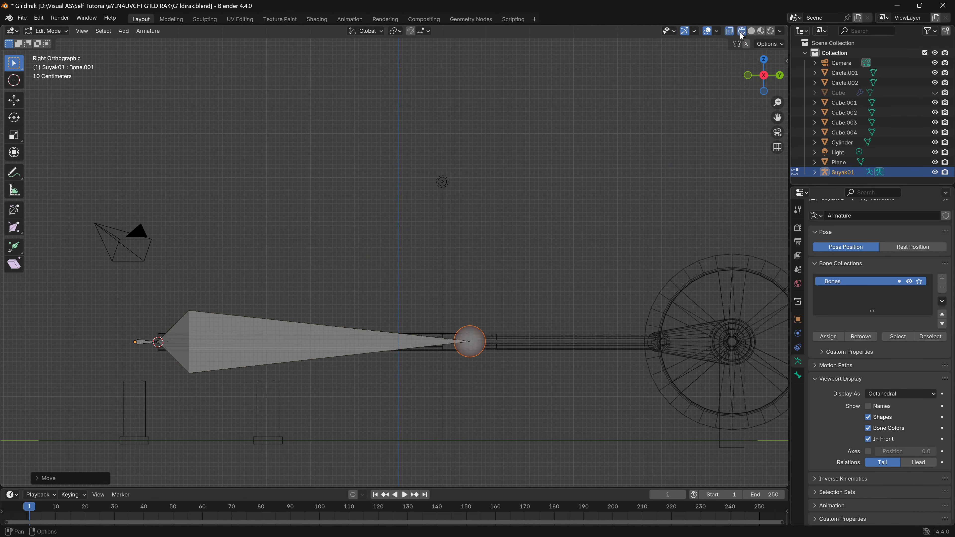
pyautogui.scroll(5, 520, 320)
pyautogui.keyDown('shift'); pyautogui.moveTo(544, 348); pyautogui.dragTo(421, 189, button='middle'); pyautogui.keyUp('shift')
pyautogui.scroll(5, 486, 316)
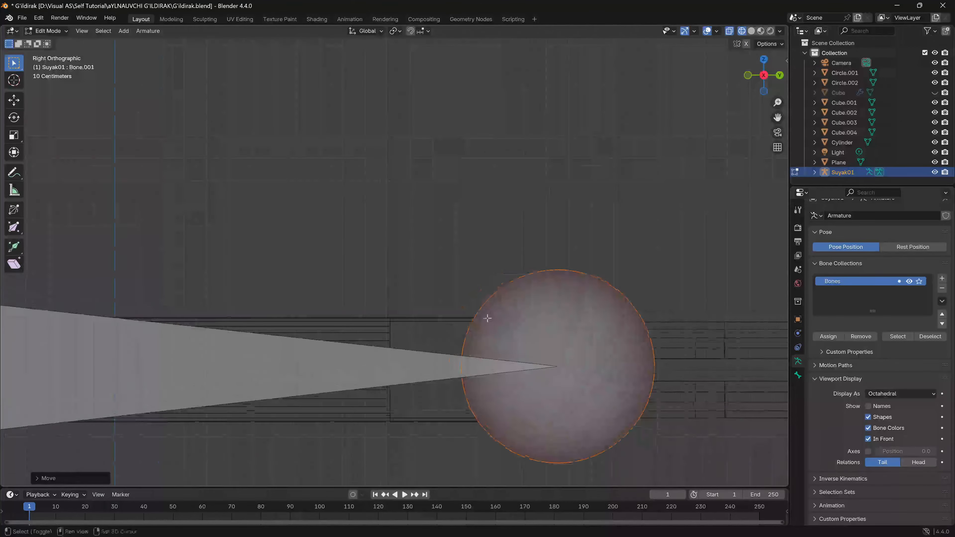
pyautogui.keyDown('shift'); pyautogui.moveTo(487, 315); pyautogui.dragTo(380, 303, button='middle'); pyautogui.keyUp('shift')
pyautogui.scroll(4, 393, 325)
pyautogui.scroll(1, 435, 338)
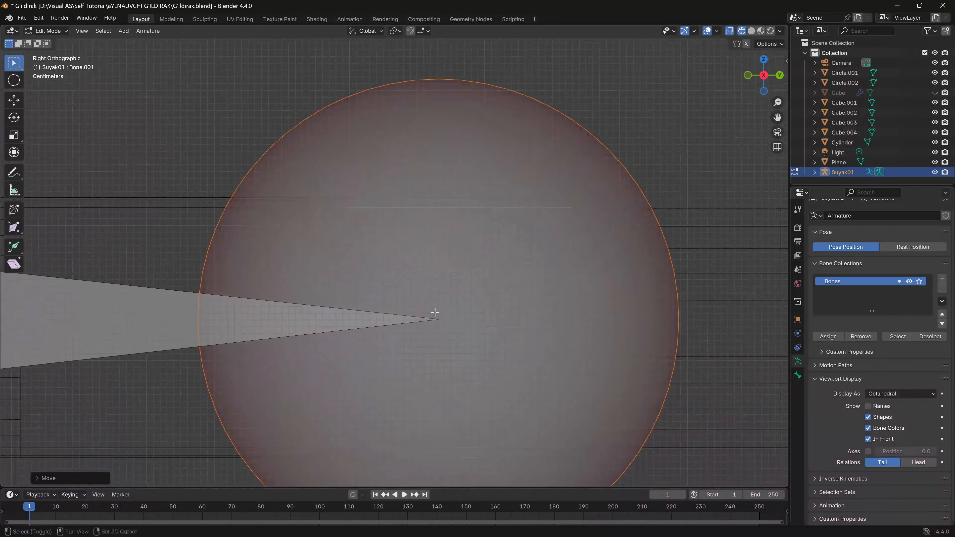
pyautogui.press('g')
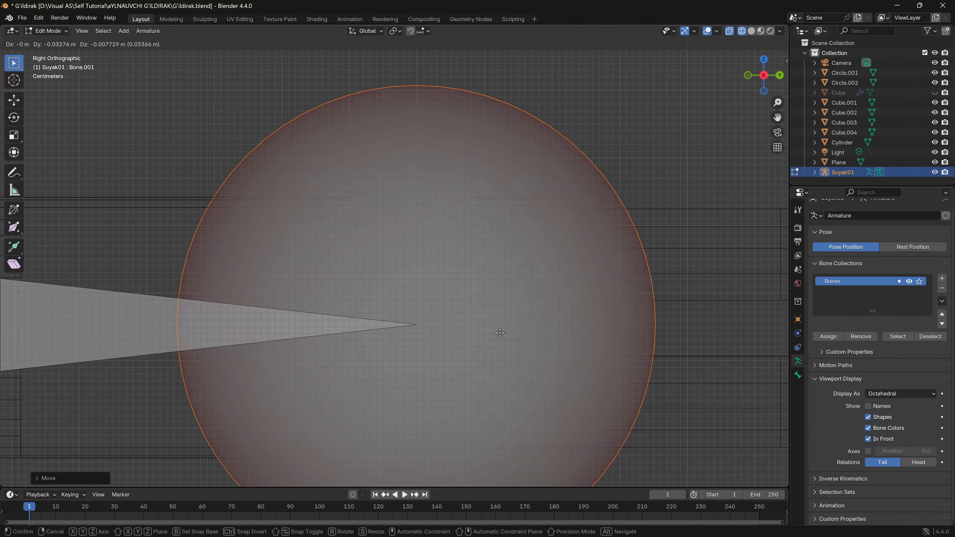
pyautogui.click(497, 333)
# - Extrude another bone about 4.42 m along the connecting rod to the crank pin joint
pyautogui.scroll(-12, 496, 334)
pyautogui.keyDown('shift'); pyautogui.moveTo(610, 283); pyautogui.dragTo(449, 308, button='middle'); pyautogui.keyUp('shift')
pyautogui.press('e')
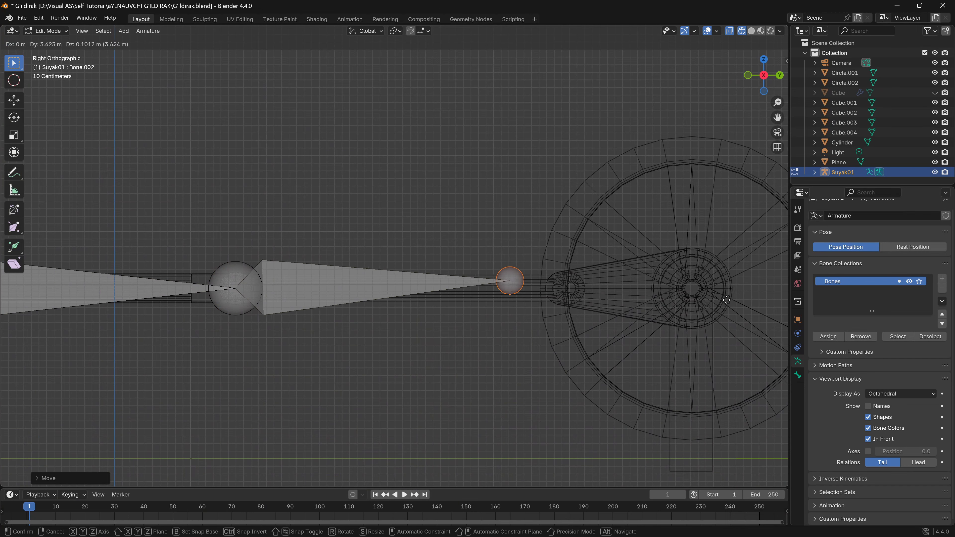
pyautogui.click(783, 307)
# - Check the bone chain from an angle, then return to Object Mode with solid shading
pyautogui.moveTo(772, 90); pyautogui.dragTo(417, 324)
pyautogui.keyDown('shift'); pyautogui.moveTo(417, 324); pyautogui.dragTo(315, 326, button='middle'); pyautogui.keyUp('shift')
pyautogui.click(278, 281)
pyautogui.scroll(6, 450, 339)
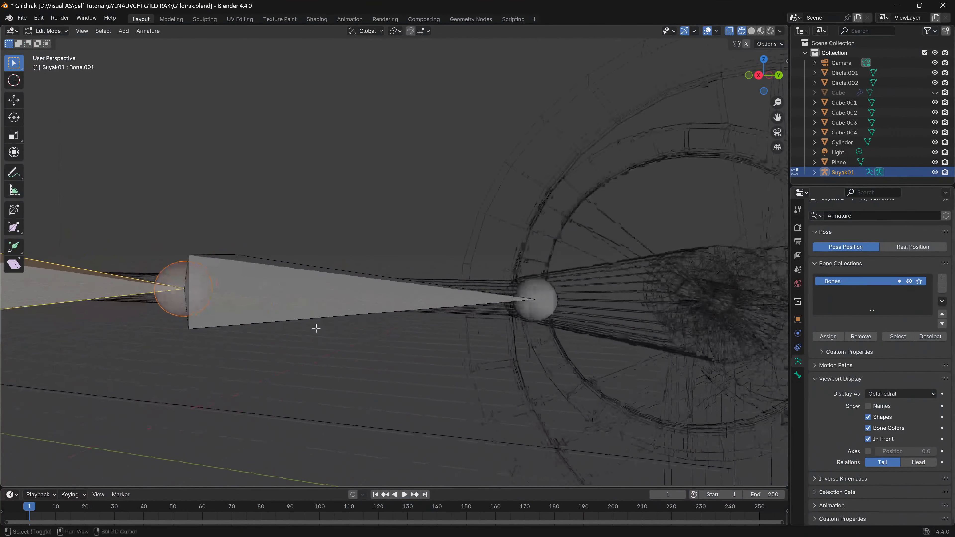
pyautogui.press('Tab')
pyautogui.keyDown('shift'); pyautogui.moveTo(538, 360); pyautogui.dragTo(461, 361, button='middle'); pyautogui.keyUp('shift')
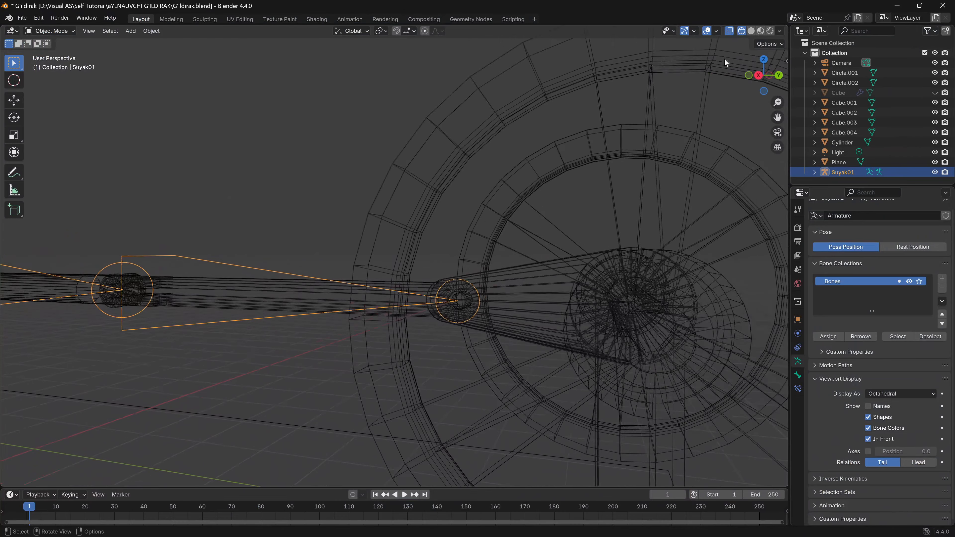
pyautogui.click(751, 32)
# - Select the joined flywheels, axle and crank arms and set their origin to geometry
pyautogui.scroll(-5, 387, 263)
pyautogui.moveTo(381, 262); pyautogui.dragTo(306, 265, button='middle')
pyautogui.keyDown('shift'); pyautogui.moveTo(301, 265); pyautogui.dragTo(403, 288, button='middle'); pyautogui.keyUp('shift')
pyautogui.click(276, 307)
pyautogui.moveTo(276, 310); pyautogui.dragTo(335, 346, button='middle')
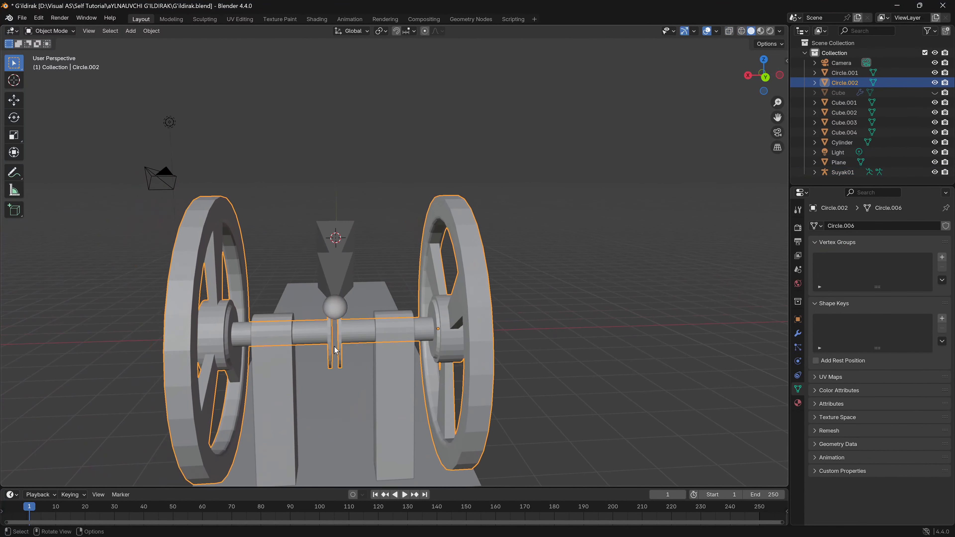
pyautogui.scroll(5, 334, 347)
pyautogui.rightClick(184, 345)
pyautogui.moveTo(211, 345)
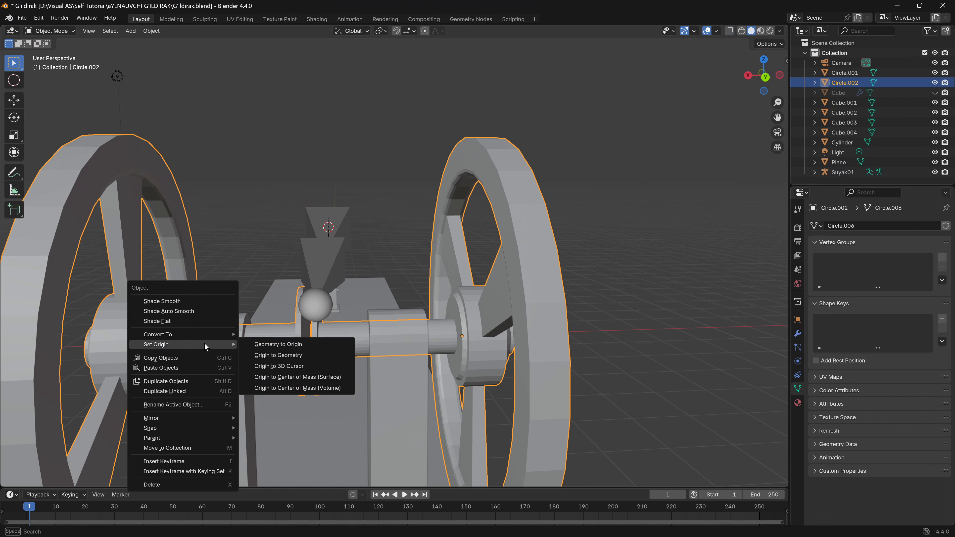
pyautogui.click(271, 356)
# - Snap the 3D cursor to the crank arm's inner face at the axle centre in Edit Mode, then return to Object Mode
pyautogui.moveTo(271, 359); pyautogui.dragTo(350, 305, button='middle')
pyautogui.press('Tab')
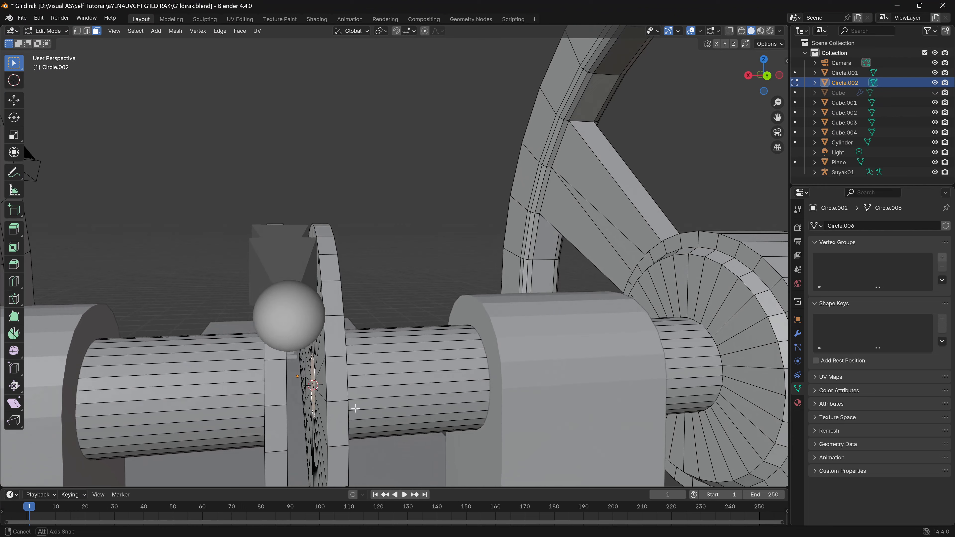
pyautogui.moveTo(355, 409); pyautogui.dragTo(352, 407, button='middle')
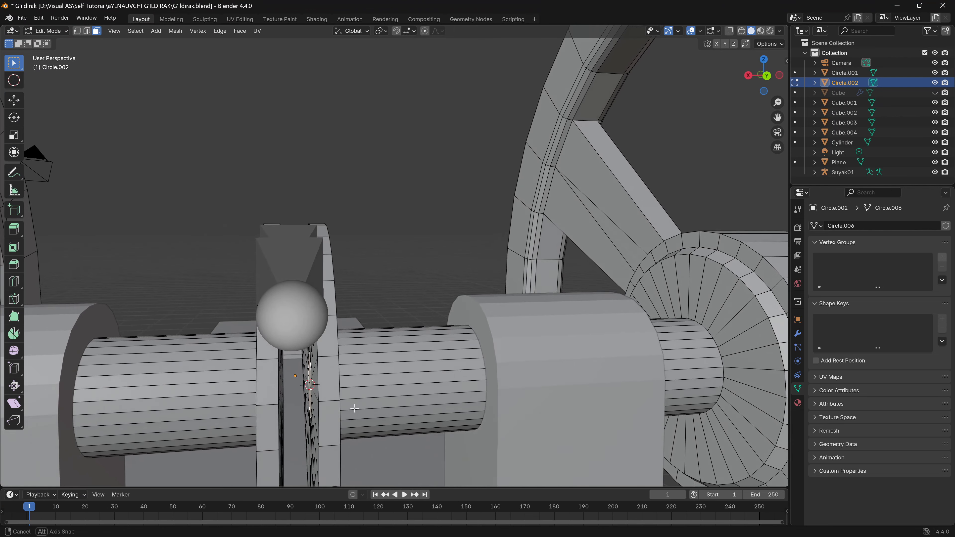
pyautogui.click(767, 76)
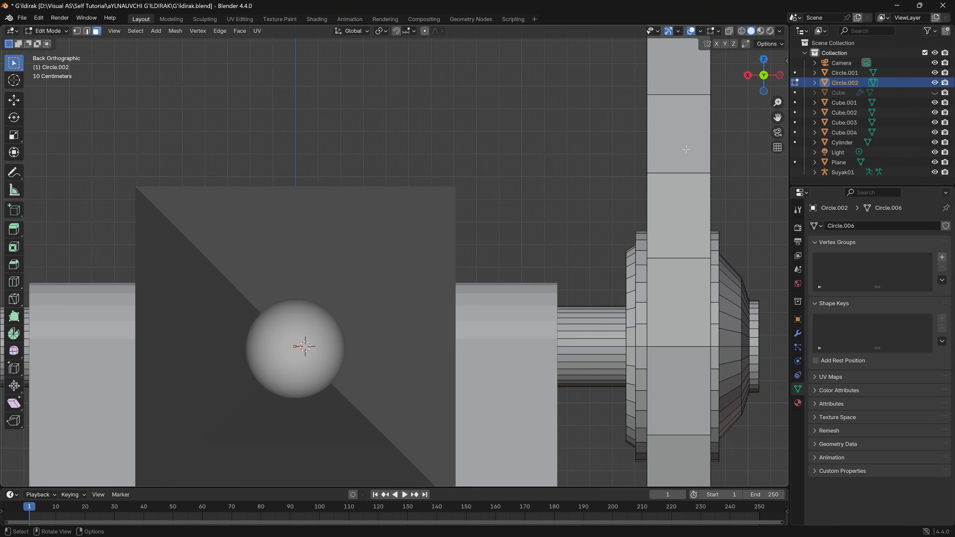
pyautogui.press('Tab')
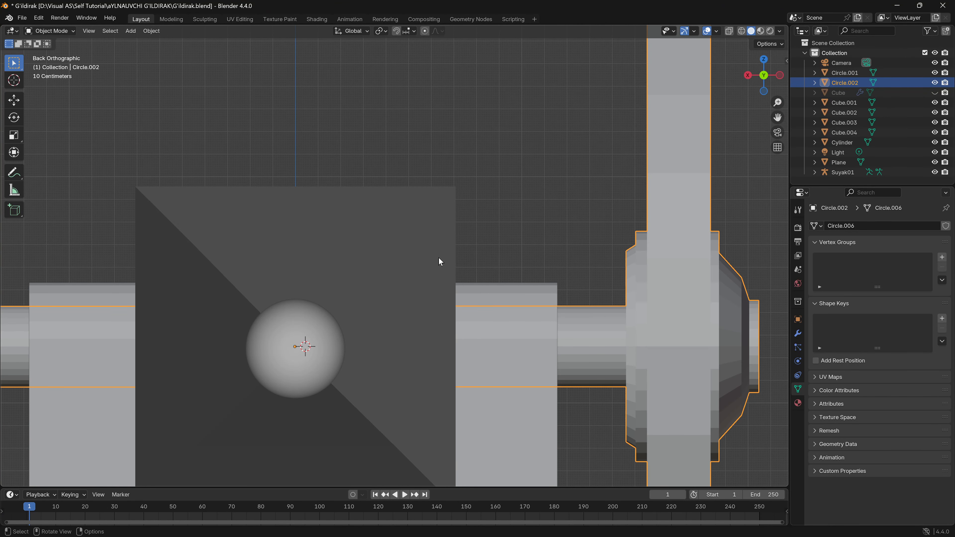
# - Add a second armature at the 3D cursor between the crank arms on the flywheel axle
pyautogui.moveTo(358, 322); pyautogui.dragTo(369, 357, button='middle')
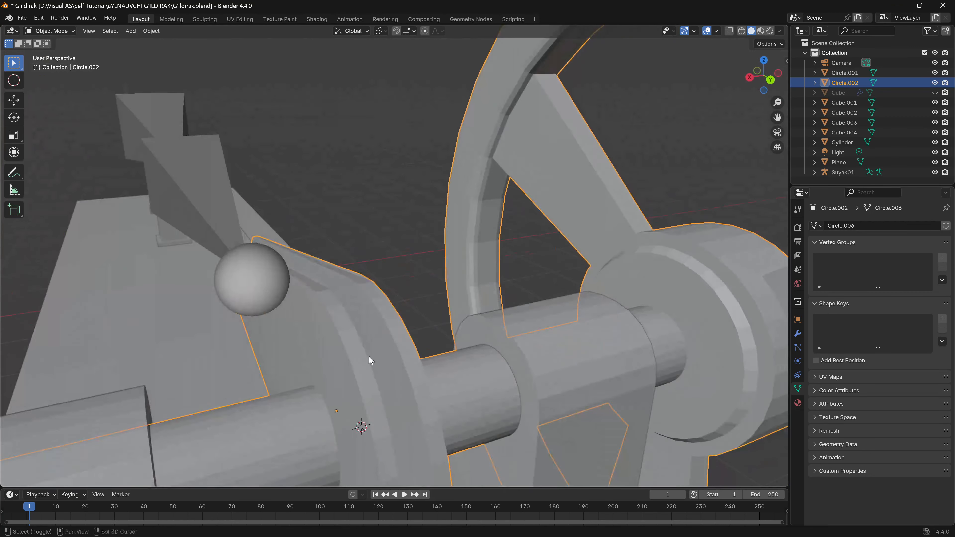
pyautogui.hotkey('shift', 'a')
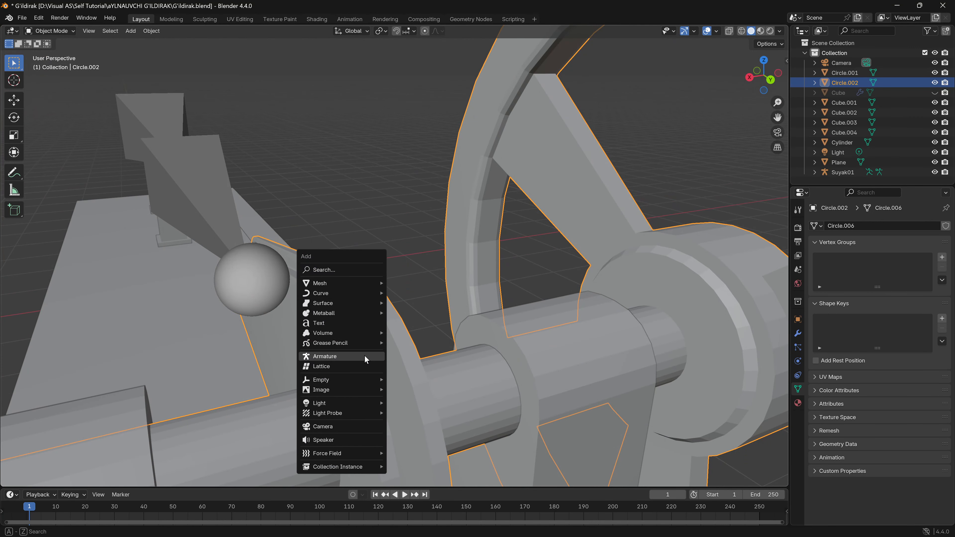
pyautogui.click(364, 357)
# - Move the new armature along the X axis to centre it between the crank arms
pyautogui.keyDown('shift'); pyautogui.moveTo(393, 377); pyautogui.dragTo(289, 301, button='middle'); pyautogui.keyUp('shift')
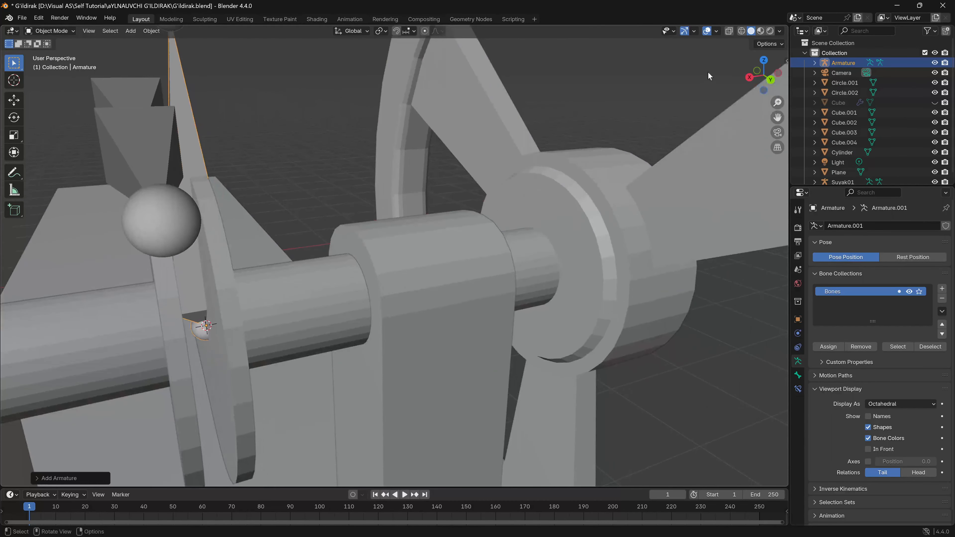
pyautogui.press('ctrl+KP_1')
pyautogui.press('g')
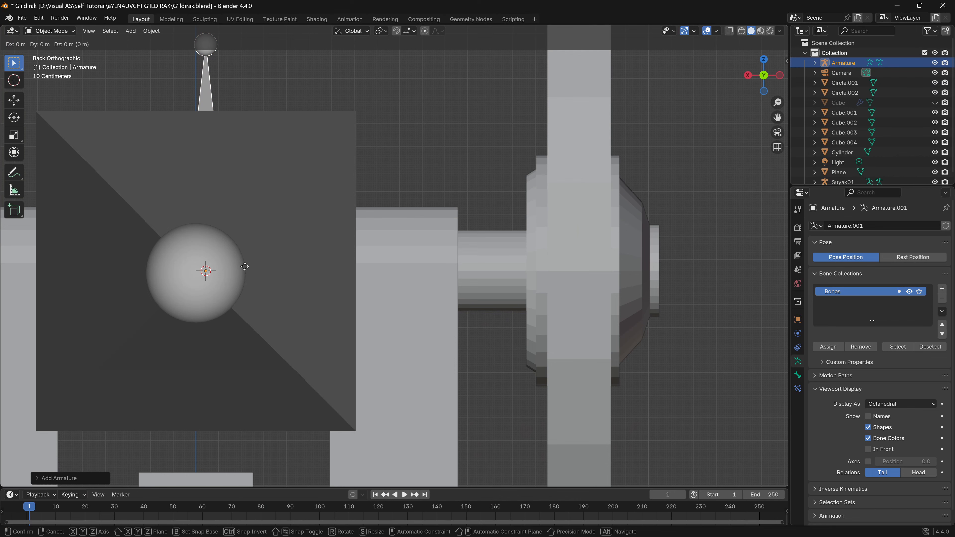
pyautogui.press('x')
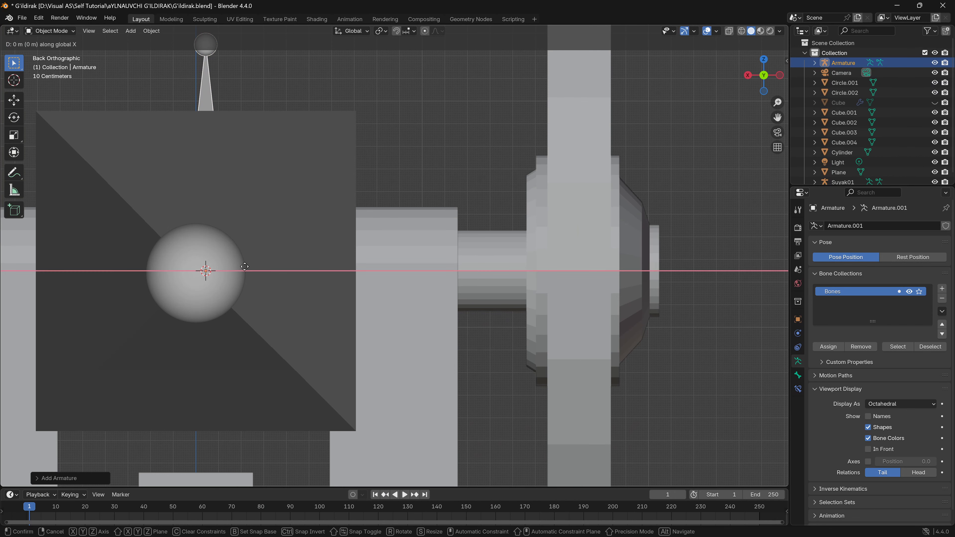
pyautogui.click(224, 270)
pyautogui.moveTo(224, 269); pyautogui.dragTo(311, 237, button='middle')
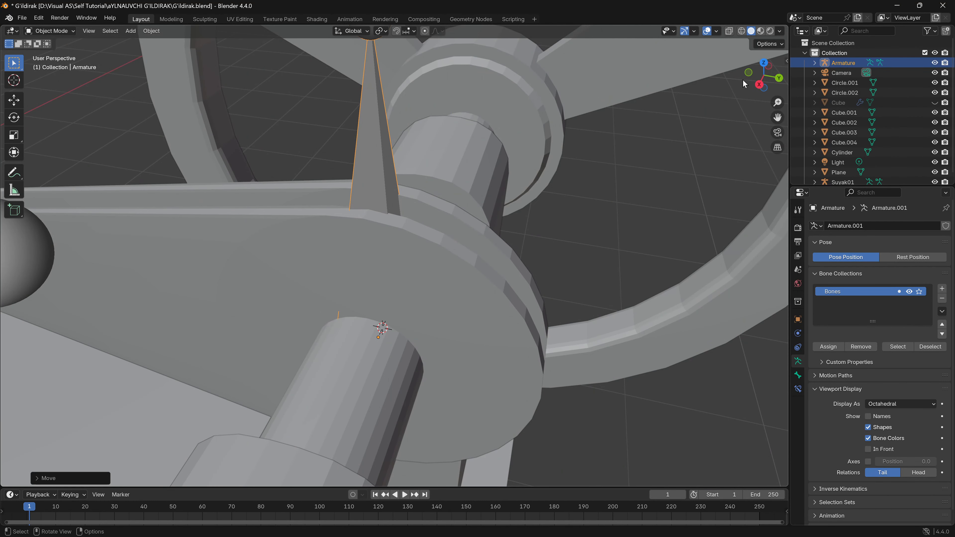
# - In Edit Mode, move the axle bone's tip down toward crank-arm level and rotate it by 180 degrees
pyautogui.click(764, 63)
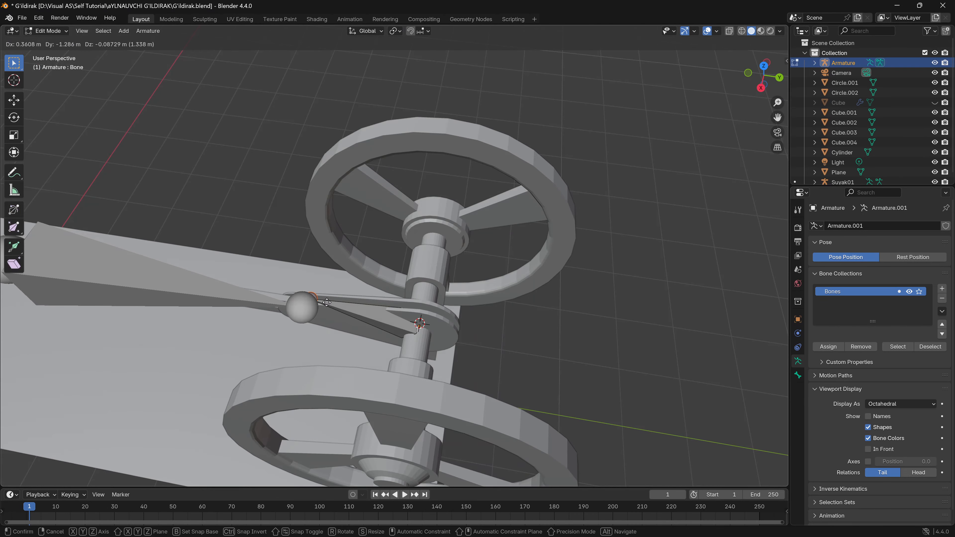
pyautogui.click(341, 305)
pyautogui.click(764, 90)
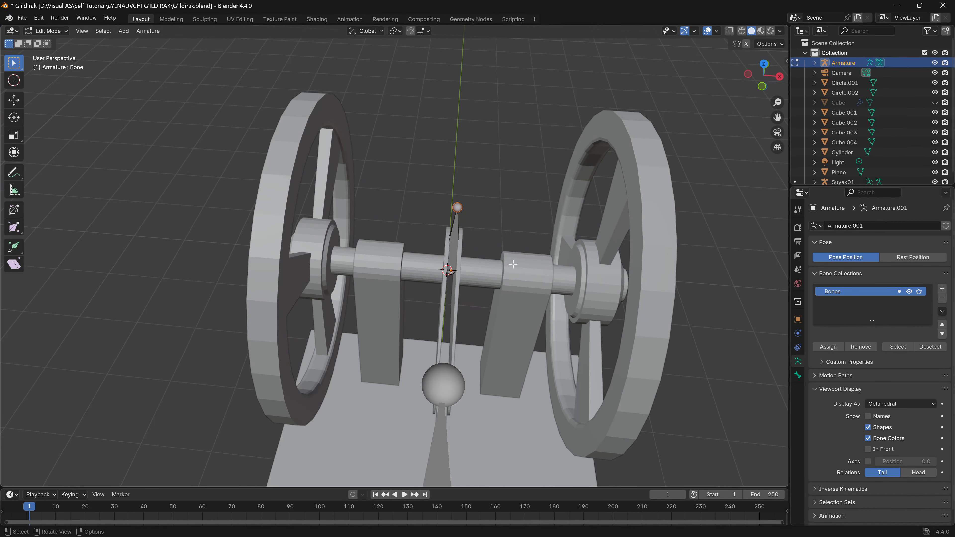
pyautogui.write('r')
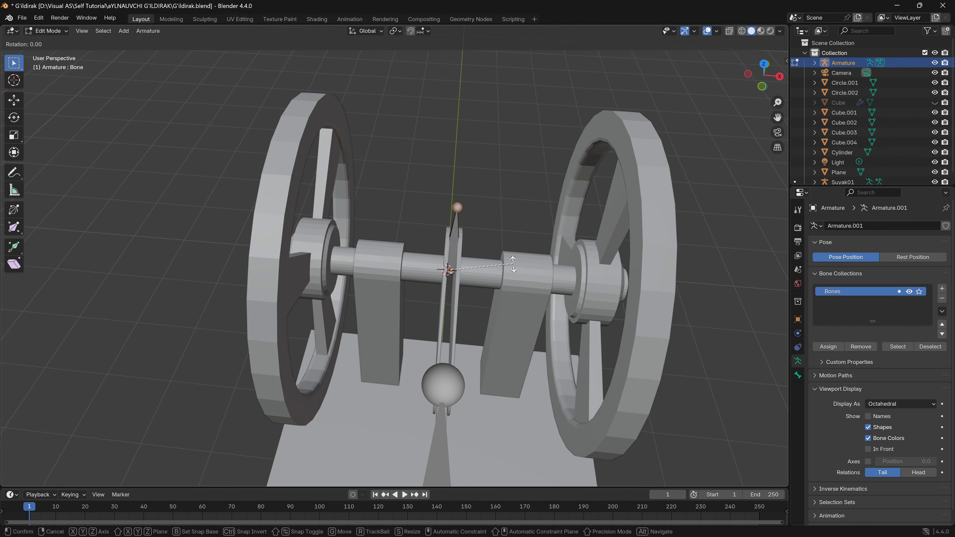
pyautogui.write('180')
pyautogui.press('Return')
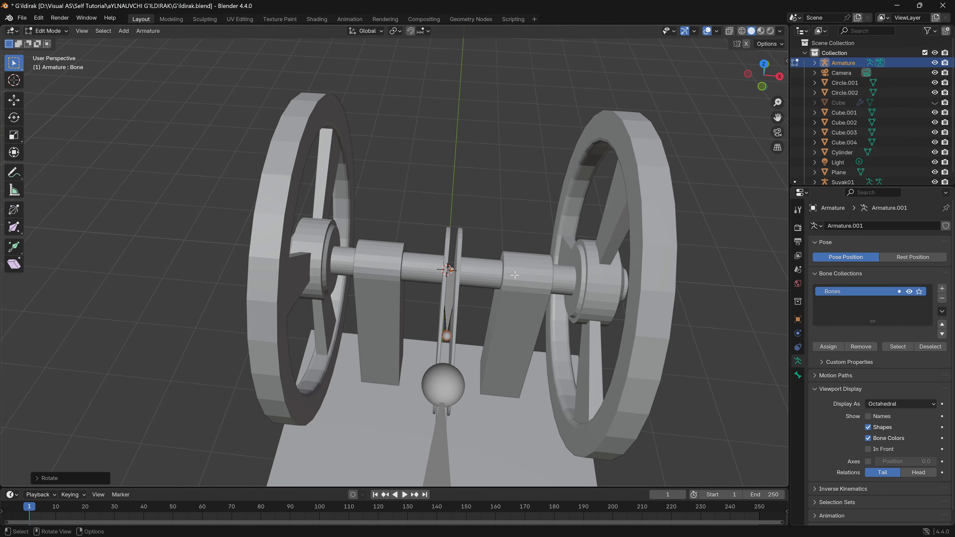
# - From the top view, move the axle bone's tip along Y to the end joint of the connecting-rod bone
pyautogui.press('KP_7')
pyautogui.press('g')
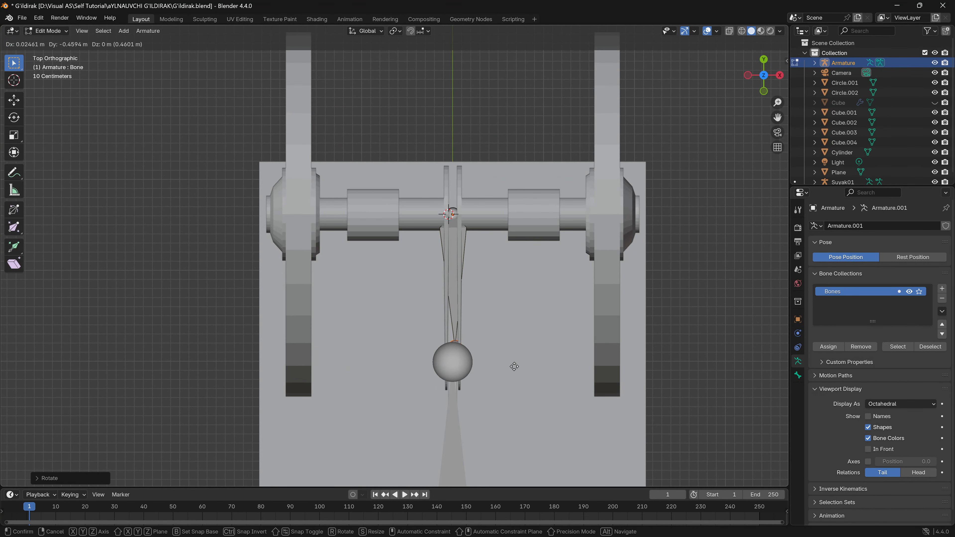
pyautogui.press('y')
pyautogui.click(514, 377)
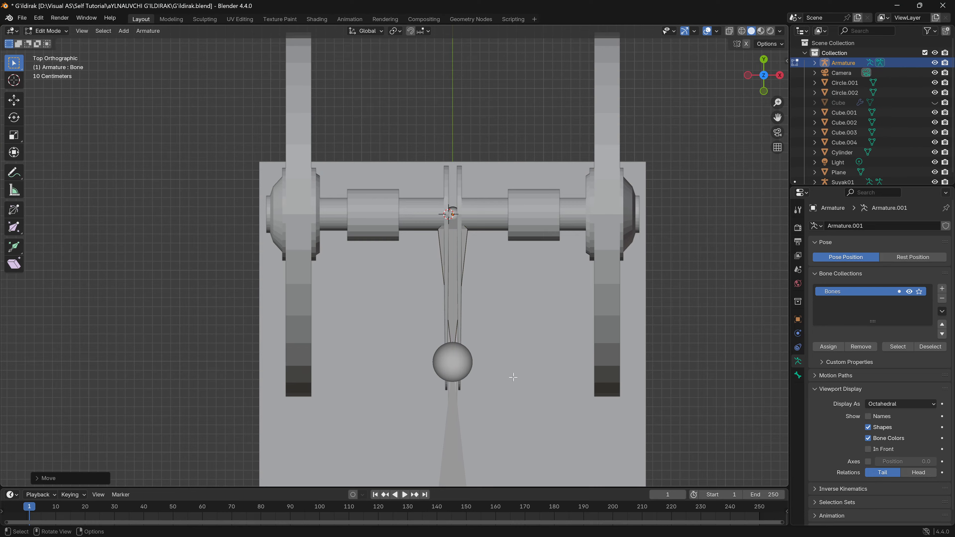
# - Extrude a second bone about 1.6 m along negative Y from the axle bone's tip, then return to Object Mode
pyautogui.moveTo(514, 377); pyautogui.dragTo(337, 371, button='middle')
pyautogui.press('e')
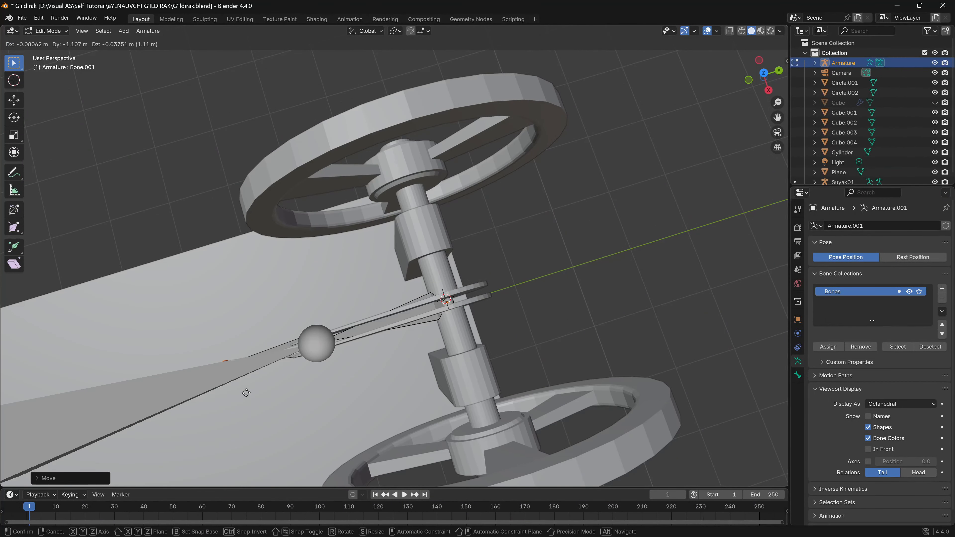
pyautogui.press('y')
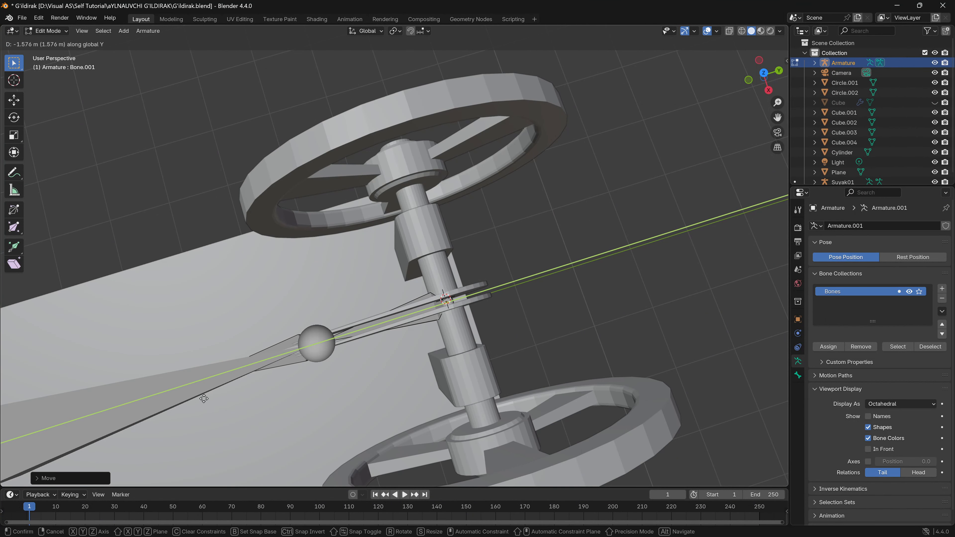
pyautogui.click(199, 400)
pyautogui.moveTo(199, 399); pyautogui.dragTo(449, 311, button='middle')
pyautogui.press('Tab')
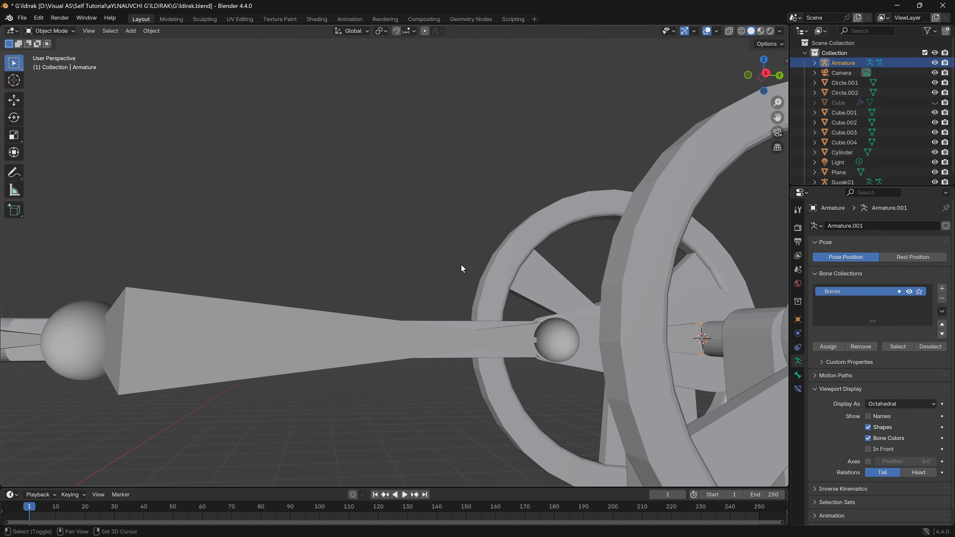
# - Rename the new axle armature as Suyak02
pyautogui.click(345, 303)
pyautogui.moveTo(461, 265); pyautogui.dragTo(412, 420, button='middle')
pyautogui.scroll(-6, 483, 307)
pyautogui.click(459, 329)
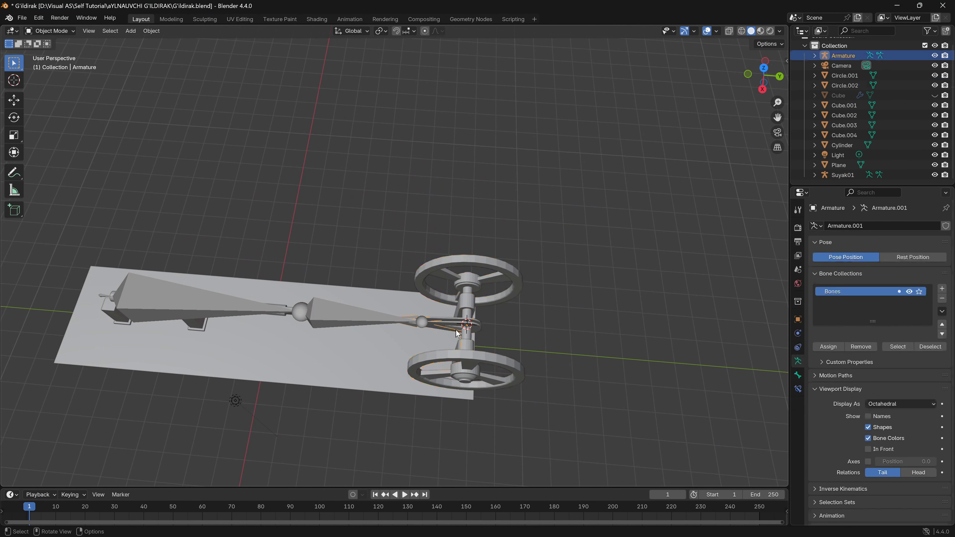
pyautogui.keyDown('shift'); pyautogui.moveTo(732, 230); pyautogui.dragTo(682, 274, button='middle'); pyautogui.keyUp('shift')
pyautogui.doubleClick(855, 56)
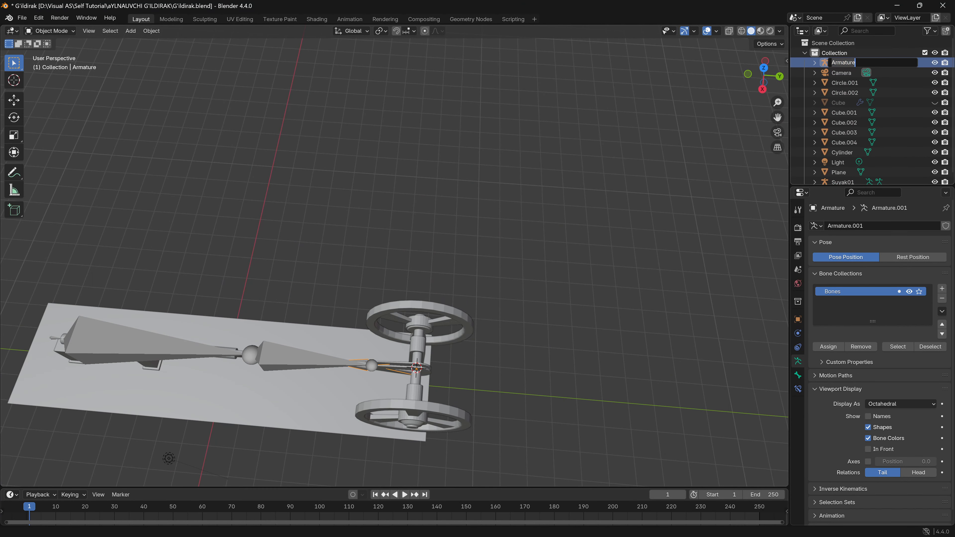
pyautogui.write('Suyak02')
pyautogui.press('Return')
# - Select the Suyak01 armature on the piston and connecting rod and switch it to Pose Mode
pyautogui.click(144, 347)
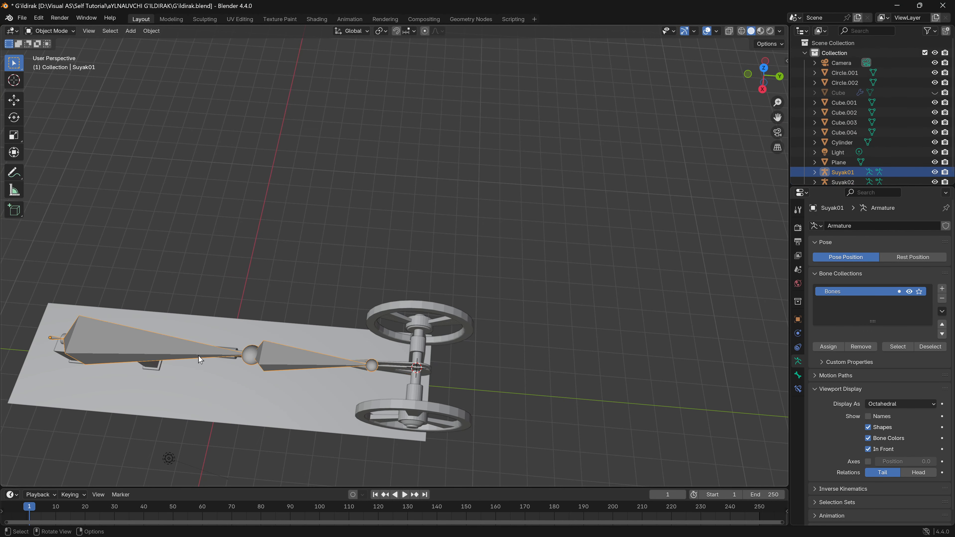
pyautogui.keyDown('shift'); pyautogui.moveTo(198, 356); pyautogui.dragTo(249, 183, button='middle'); pyautogui.keyUp('shift')
pyautogui.scroll(5, 389, 214)
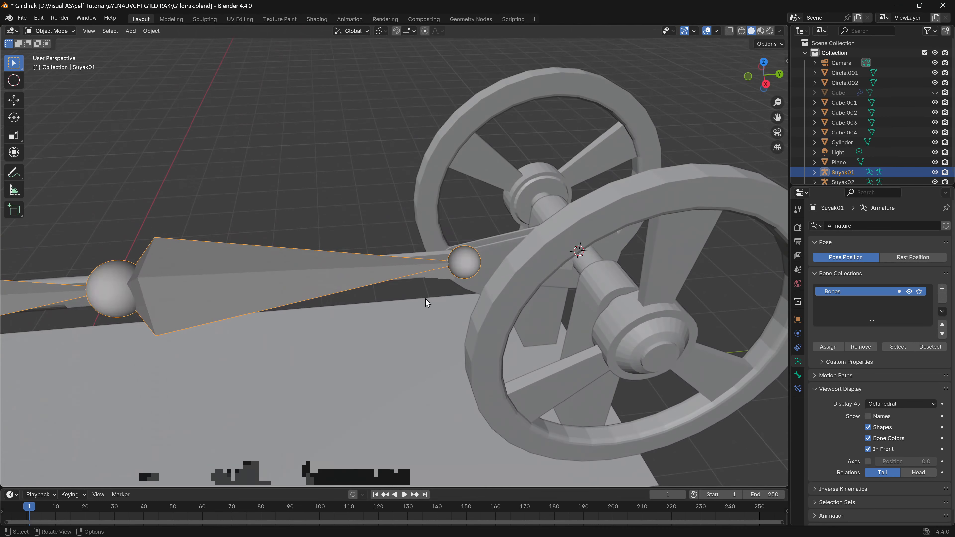
pyautogui.moveTo(278, 307); pyautogui.dragTo(302, 292, button='middle')
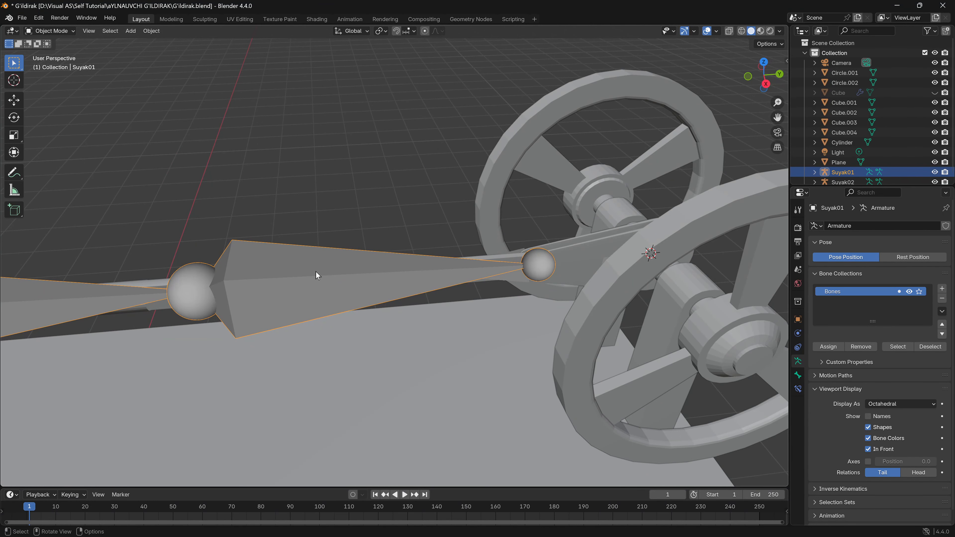
pyautogui.hotkey('ctrl', 'Tab')
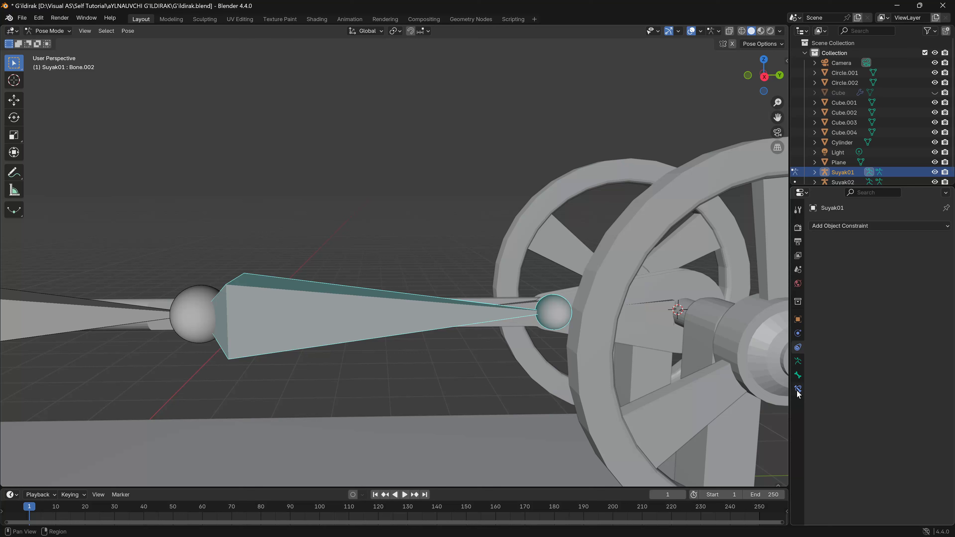
# - Add an Inverse Kinematics constraint to the connecting-rod bone, Bone.002 of Suyak01
pyautogui.click(798, 389)
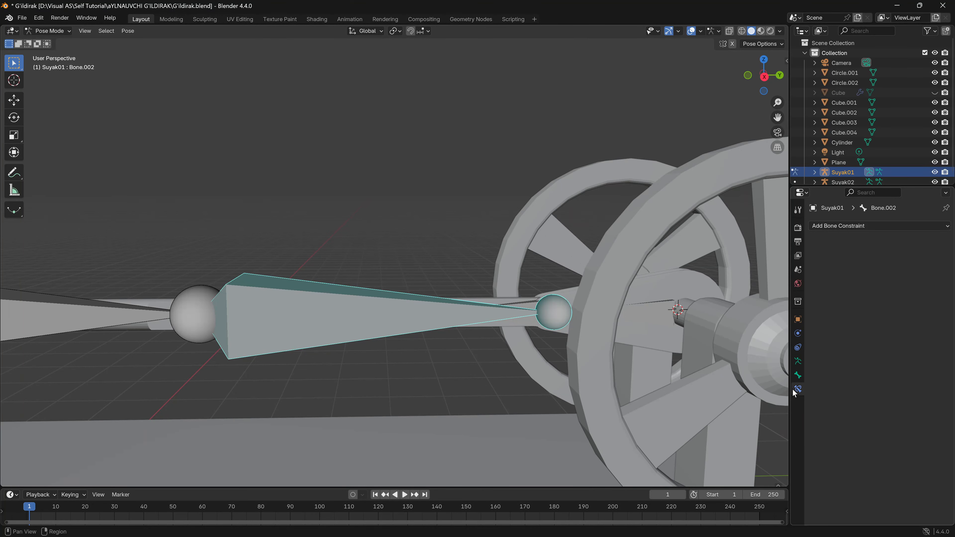
pyautogui.click(830, 231)
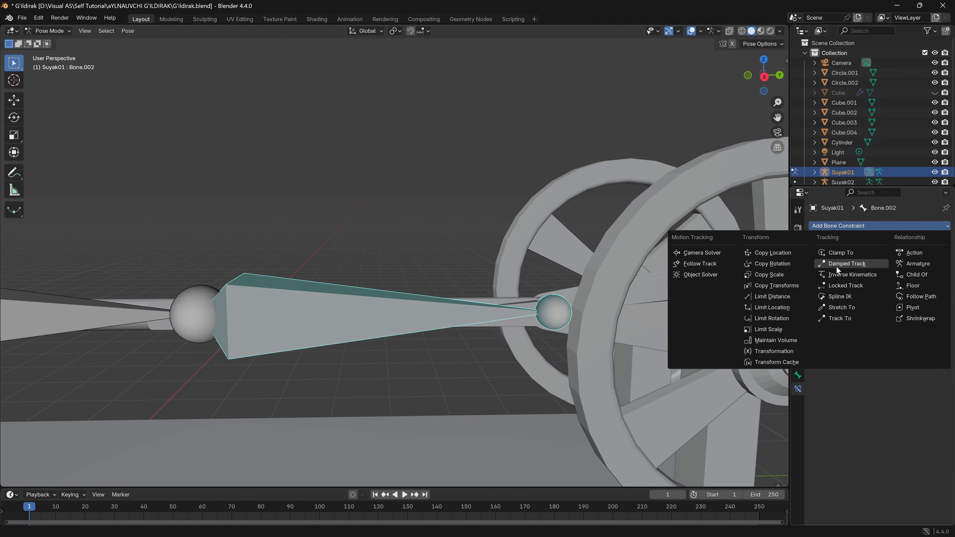
pyautogui.click(835, 274)
pyautogui.moveTo(591, 349); pyautogui.dragTo(350, 302, button='middle')
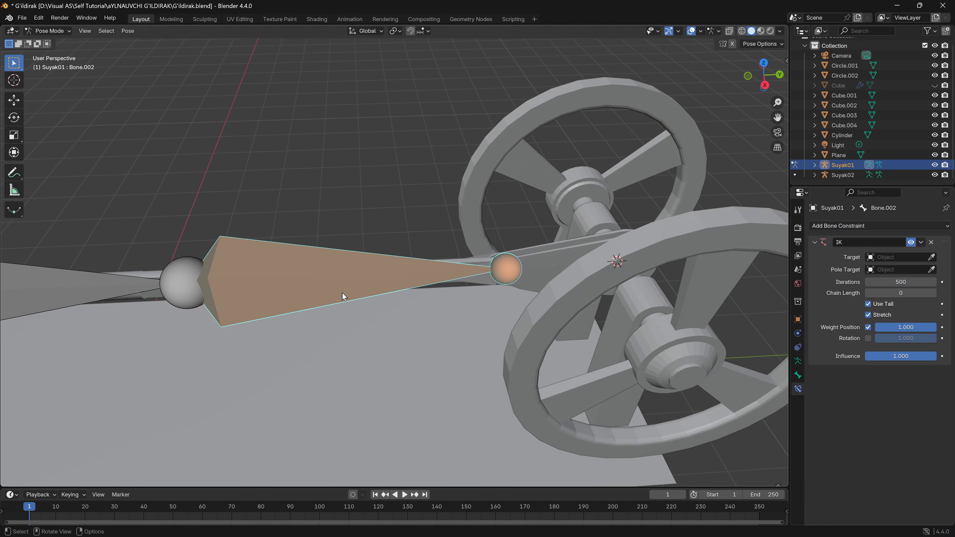
pyautogui.moveTo(451, 324); pyautogui.dragTo(534, 309, button='middle')
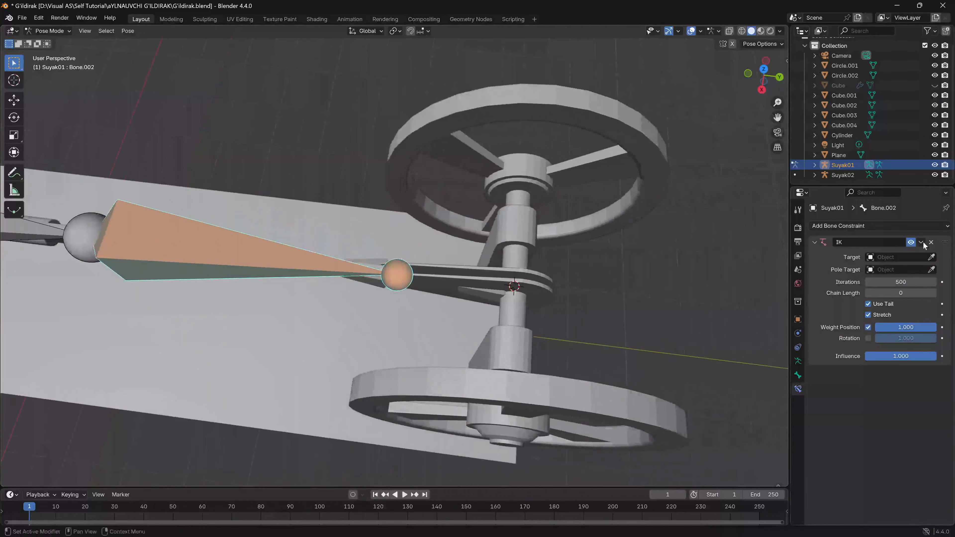
# - Set the IK constraint's target to the Suyak02 armature and its bone to Bone.001
pyautogui.click(933, 256)
pyautogui.click(918, 260)
pyautogui.click(918, 260)
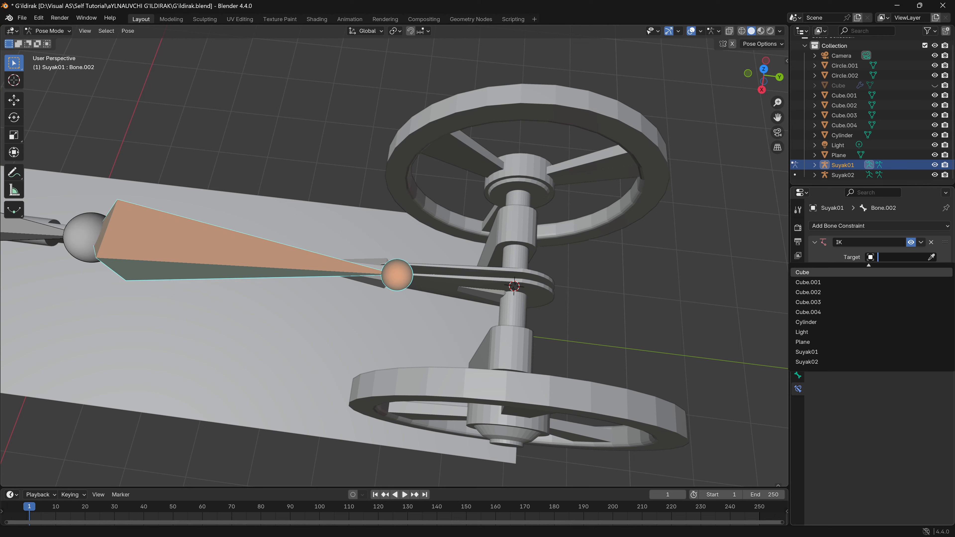
pyautogui.click(833, 361)
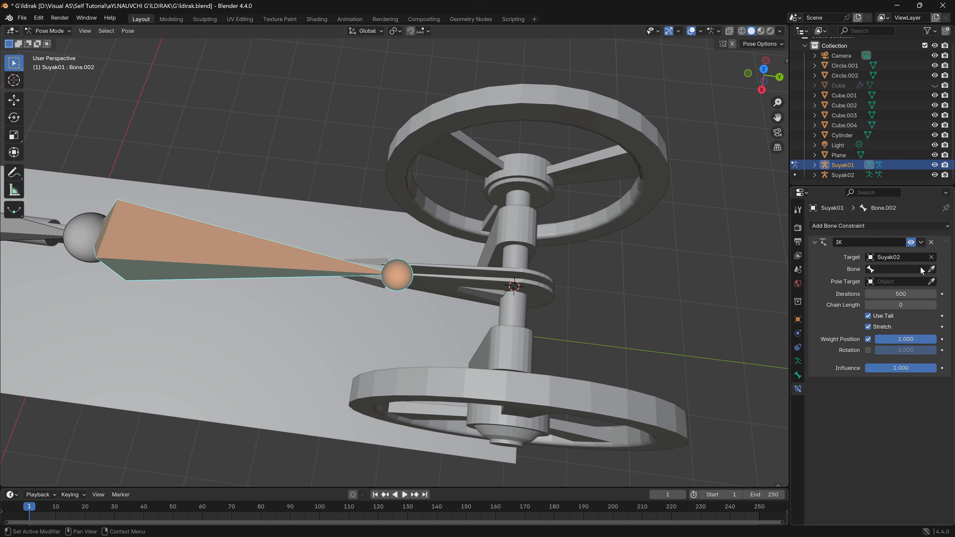
pyautogui.click(904, 269)
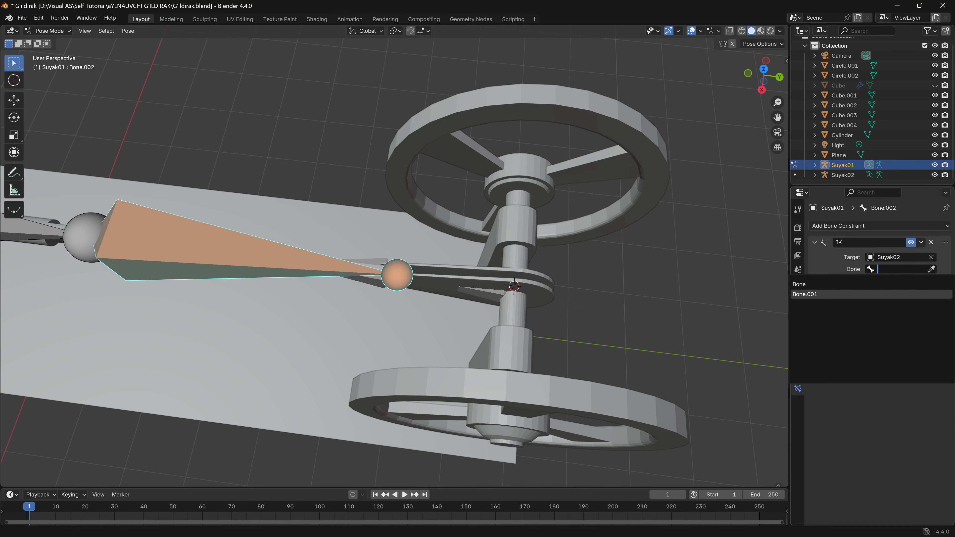
pyautogui.click(830, 293)
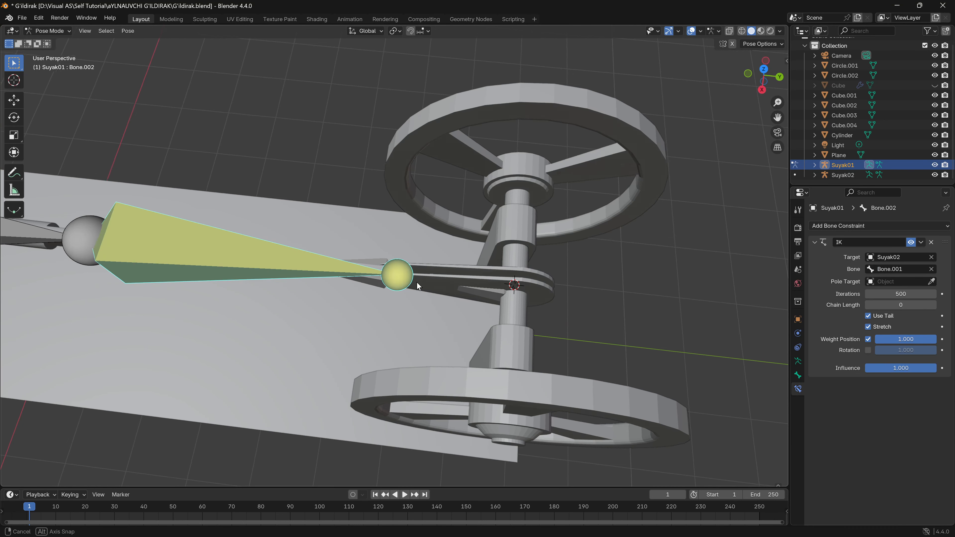
pyautogui.moveTo(416, 282); pyautogui.dragTo(433, 272, button='middle')
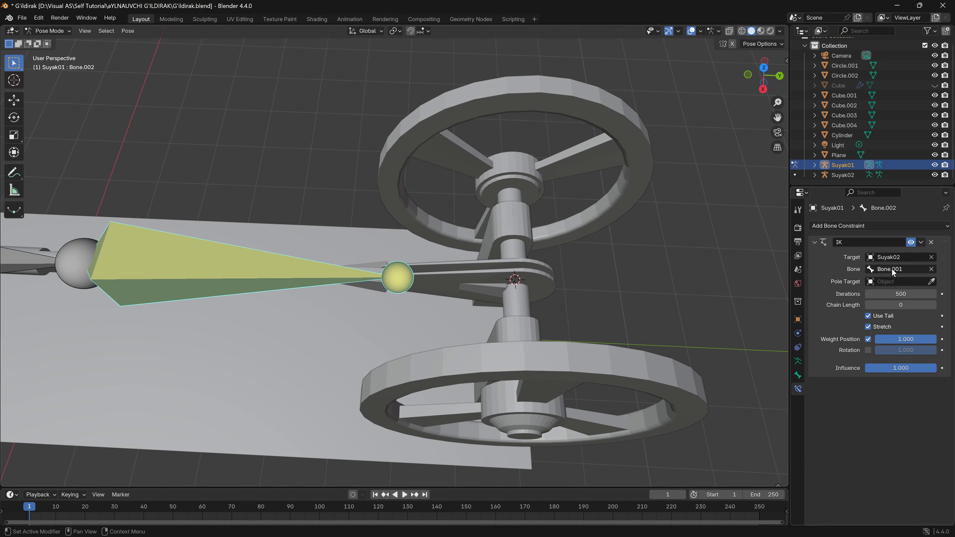
pyautogui.moveTo(462, 300); pyautogui.dragTo(354, 264, button='middle')
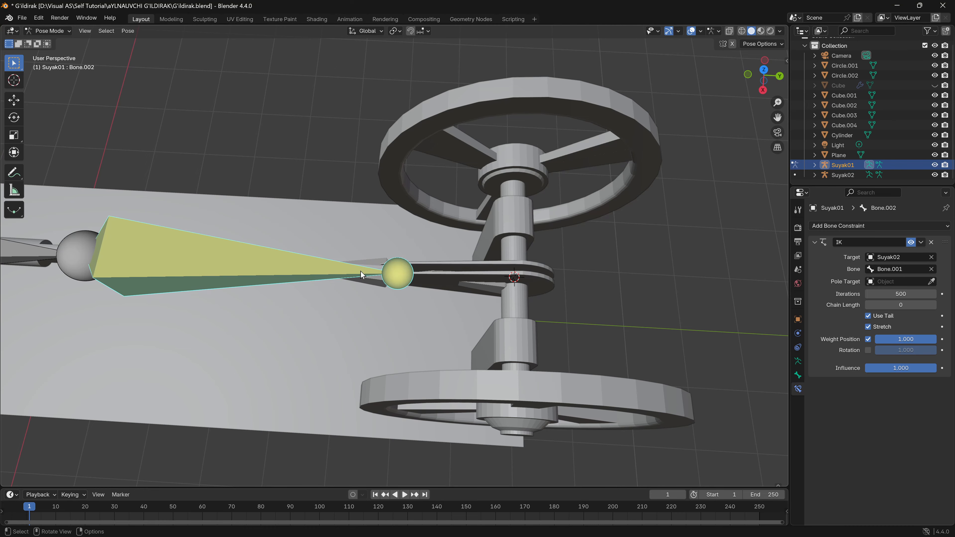
# - Set IK Stretch to 1.000 and lock IK on the X, Y and Z axes for Bone, the small root bone of Suyak01
pyautogui.moveTo(411, 309); pyautogui.dragTo(473, 217, button='middle')
pyautogui.keyDown('shift'); pyautogui.moveTo(139, 252); pyautogui.dragTo(251, 293, button='middle'); pyautogui.keyUp('shift')
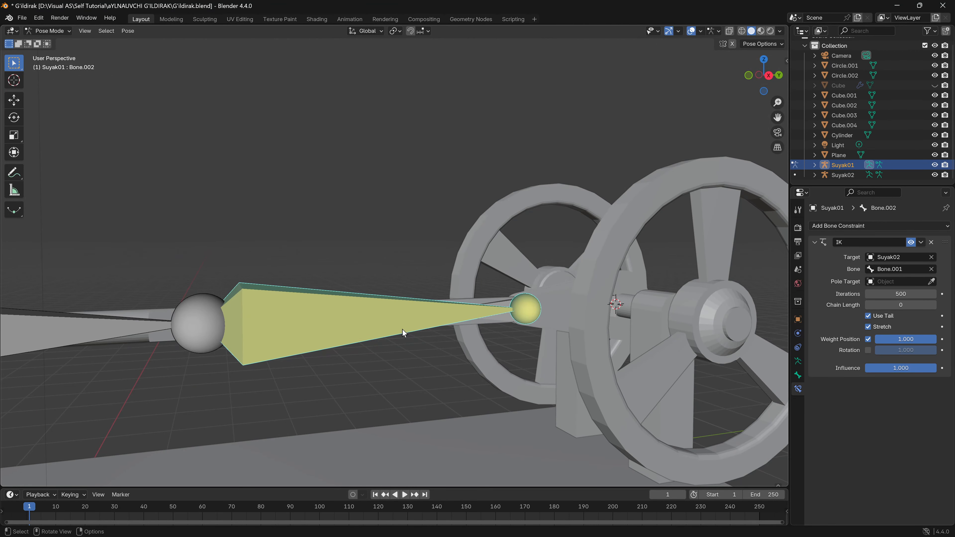
pyautogui.keyDown('shift'); pyautogui.moveTo(299, 332); pyautogui.dragTo(276, 383, button='middle'); pyautogui.keyUp('shift')
pyautogui.keyDown('shift'); pyautogui.moveTo(302, 344); pyautogui.dragTo(534, 328, button='middle'); pyautogui.keyUp('shift')
pyautogui.keyDown('shift'); pyautogui.moveTo(333, 311); pyautogui.dragTo(514, 307, button='middle'); pyautogui.keyUp('shift')
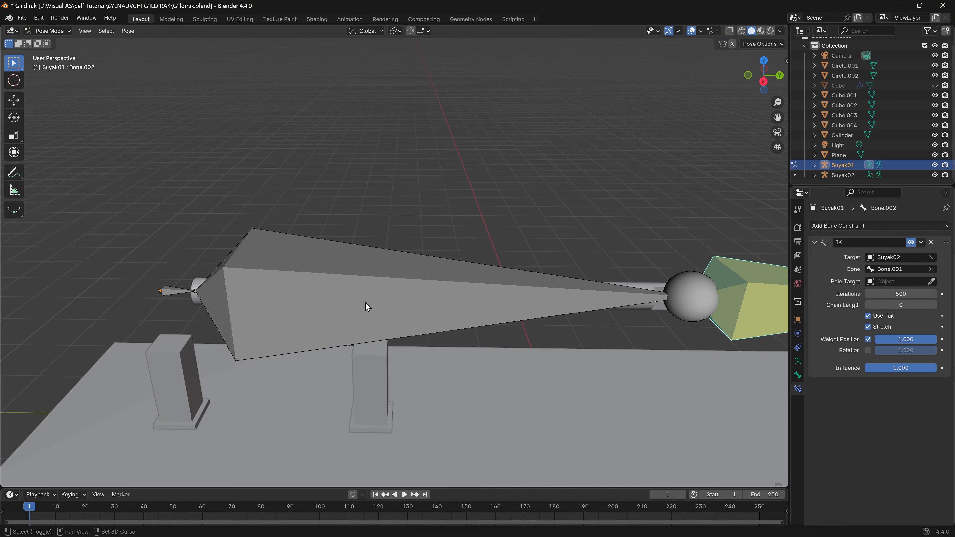
pyautogui.keyDown('shift'); pyautogui.moveTo(367, 304); pyautogui.dragTo(390, 305, button='middle'); pyautogui.keyUp('shift')
pyautogui.click(249, 299)
pyautogui.keyDown('shift'); pyautogui.moveTo(249, 299); pyautogui.dragTo(360, 300, button='middle'); pyautogui.keyUp('shift')
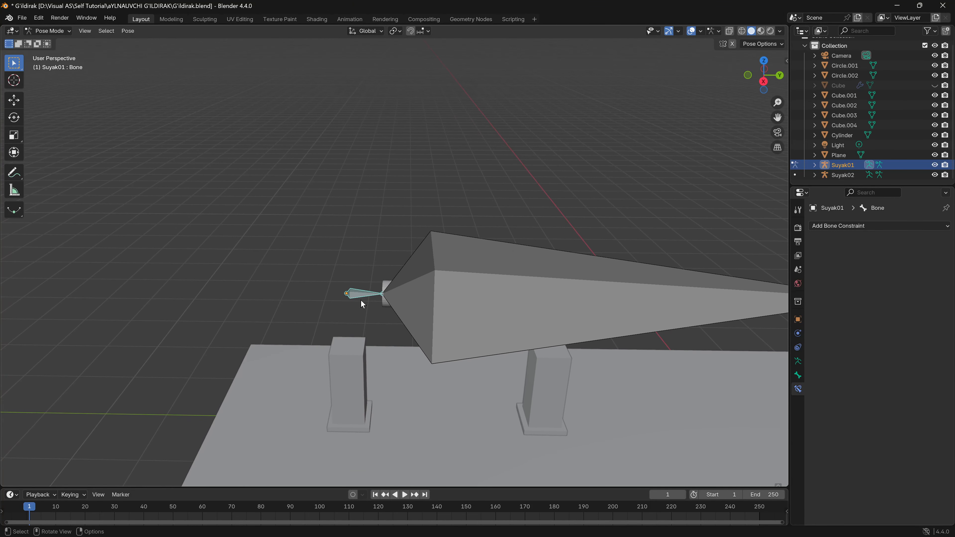
pyautogui.scroll(2, 360, 300)
pyautogui.click(798, 376)
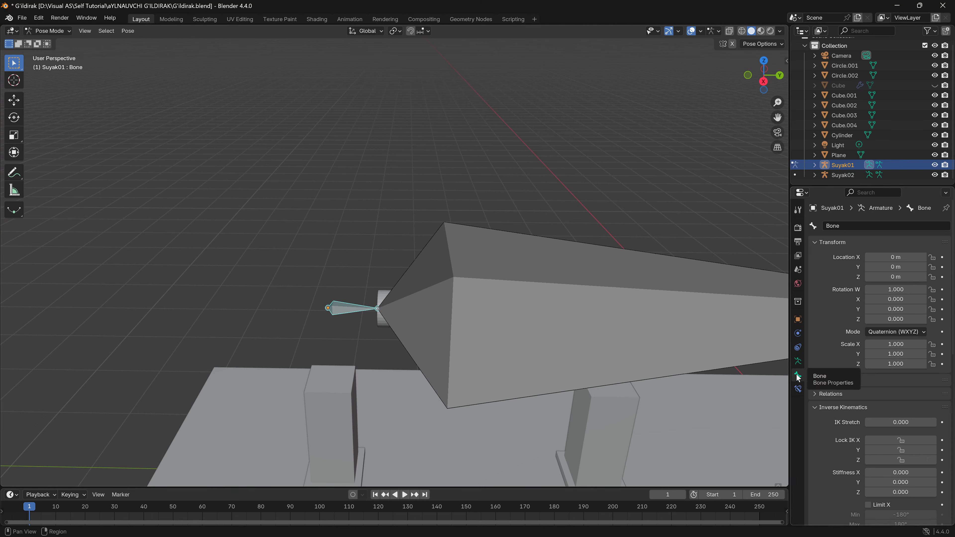
pyautogui.scroll(-5, 834, 413)
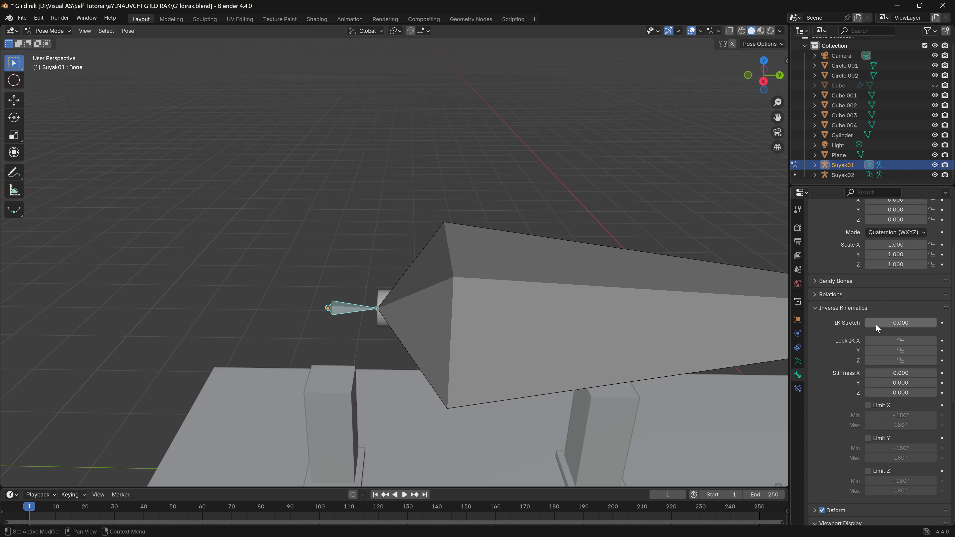
pyautogui.moveTo(876, 324); pyautogui.dragTo(936, 324)
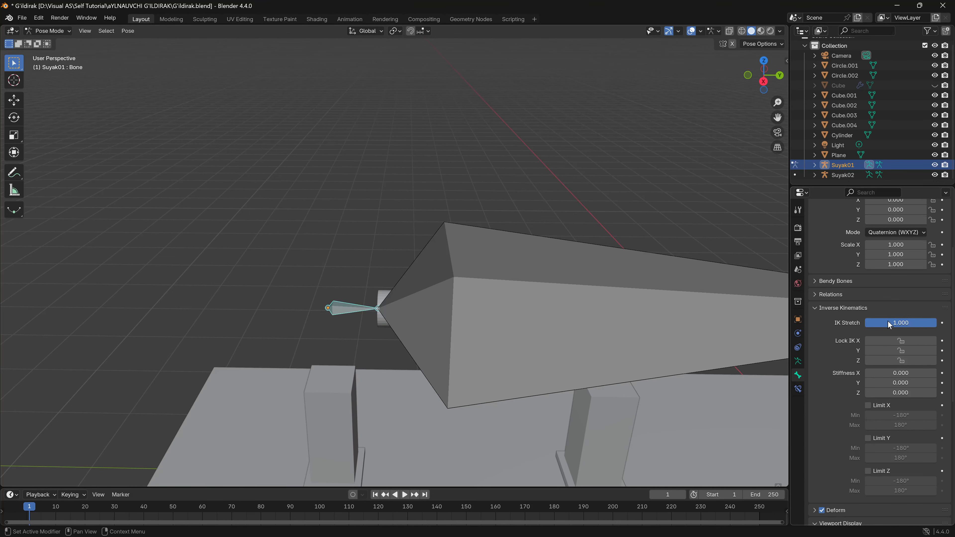
pyautogui.click(895, 339)
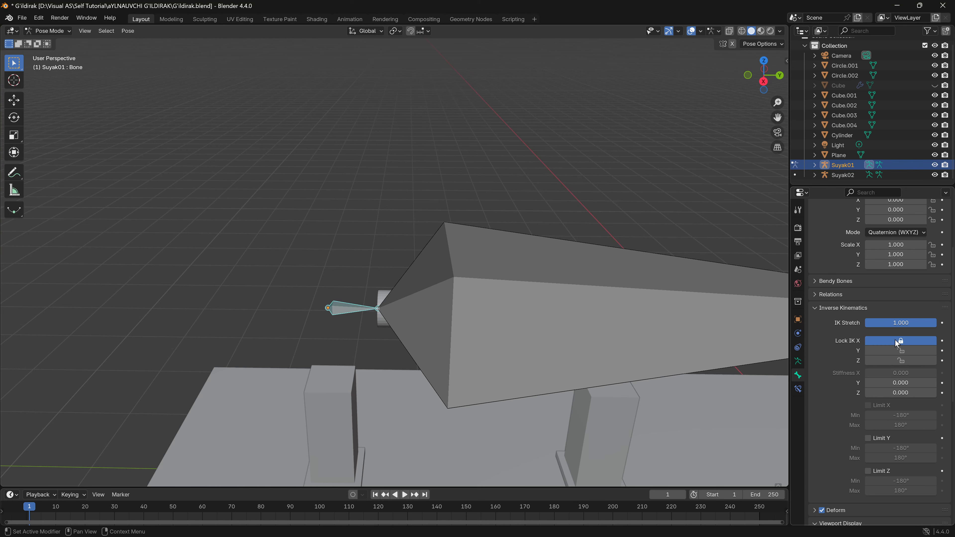
pyautogui.click(902, 351)
pyautogui.click(901, 361)
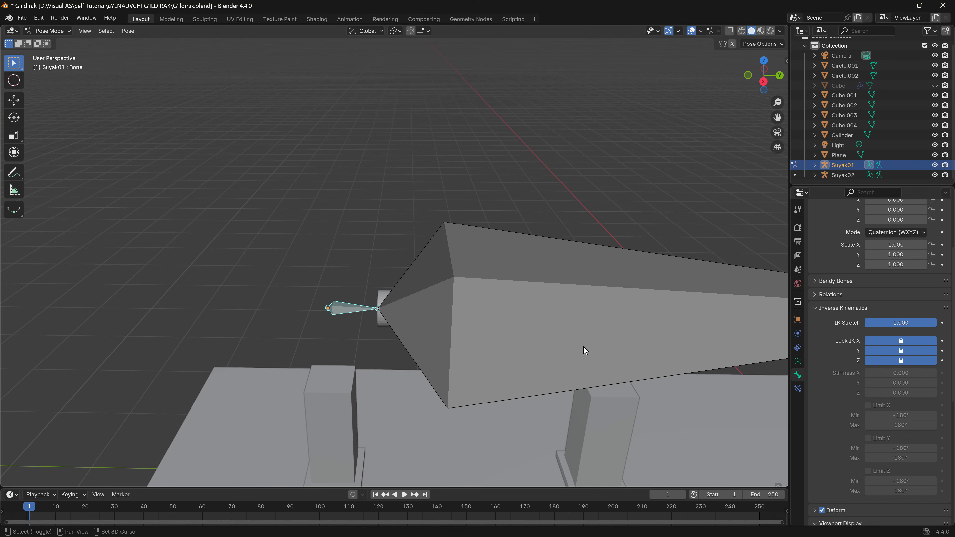
# - Lock IK on the X, Y and Z axes for Bone.001, the long middle bone of Suyak01
pyautogui.keyDown('shift'); pyautogui.moveTo(620, 328); pyautogui.dragTo(400, 355, button='middle'); pyautogui.keyUp('shift')
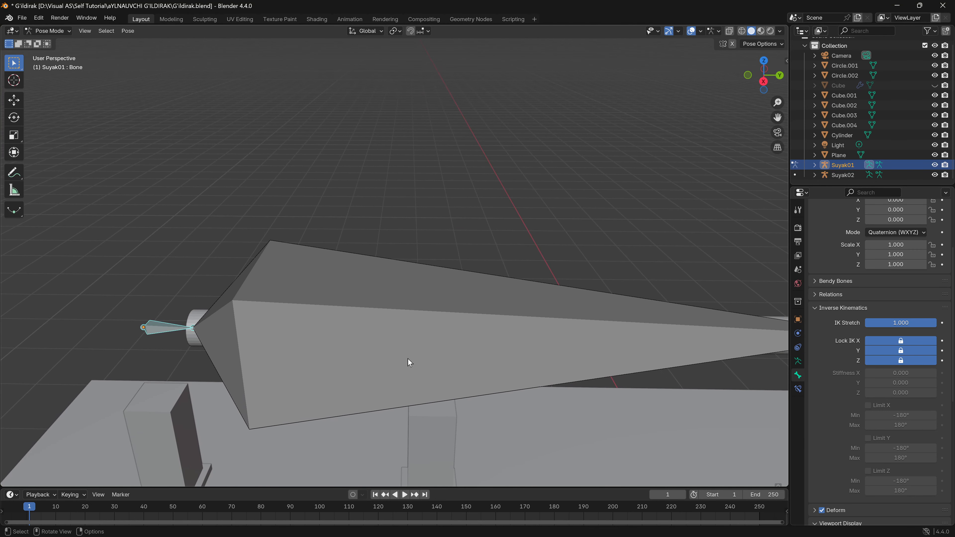
pyautogui.click(395, 343)
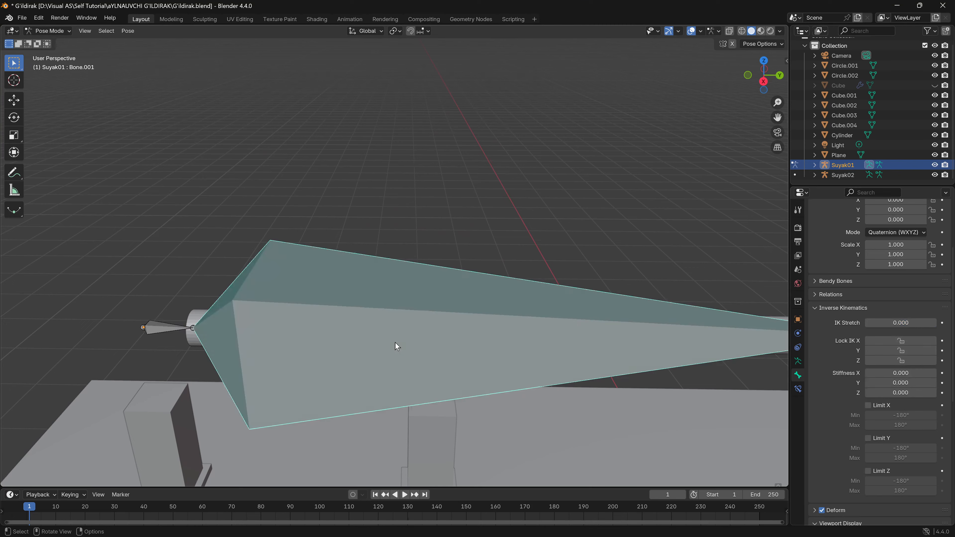
pyautogui.hscroll(3, 475, 350)
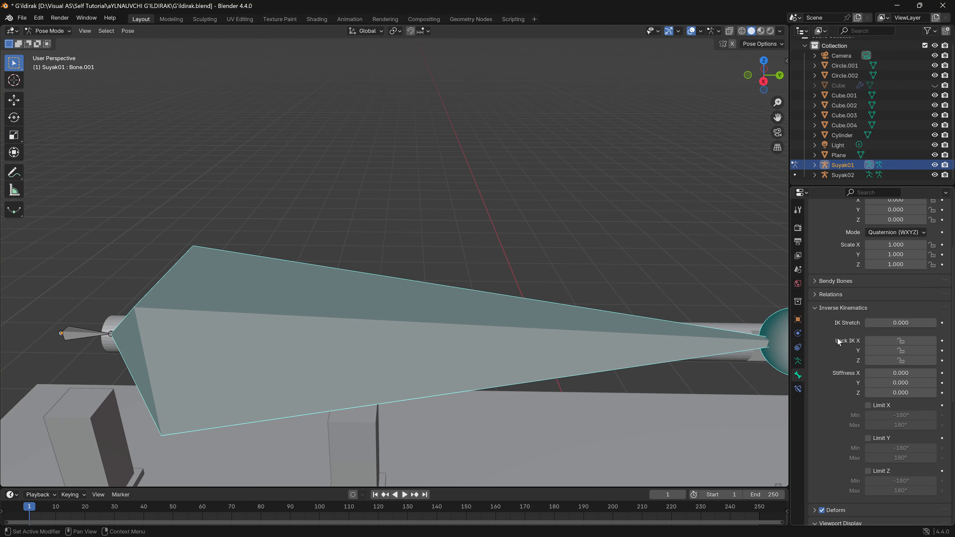
pyautogui.click(894, 341)
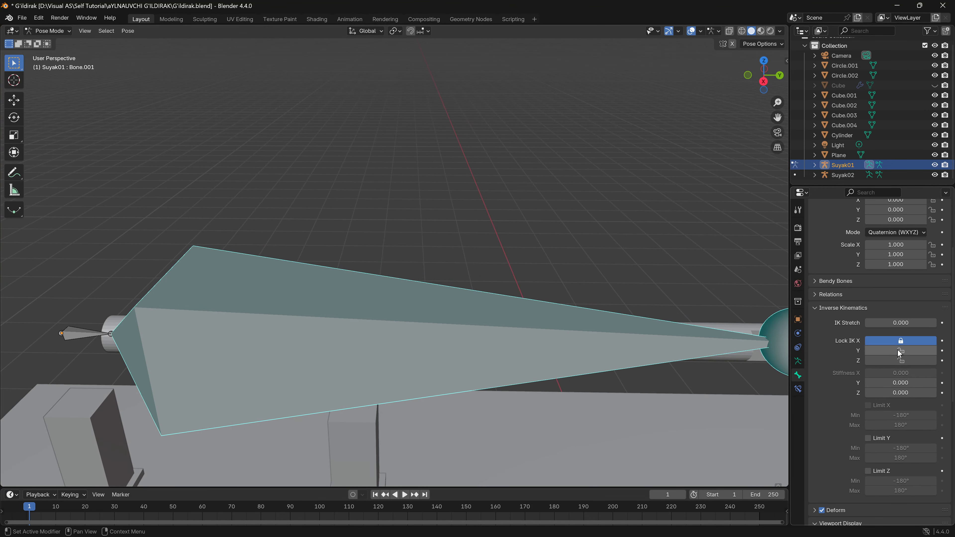
pyautogui.click(898, 350)
pyautogui.click(899, 360)
# - Select Bone.002 on the connecting rod and examine the Suyak01 bone chain from the root bone to the flywheels
pyautogui.keyDown('shift'); pyautogui.moveTo(645, 368); pyautogui.dragTo(297, 341, button='middle'); pyautogui.keyUp('shift')
pyautogui.keyDown('shift'); pyautogui.moveTo(431, 366); pyautogui.dragTo(341, 386, button='middle'); pyautogui.keyUp('shift')
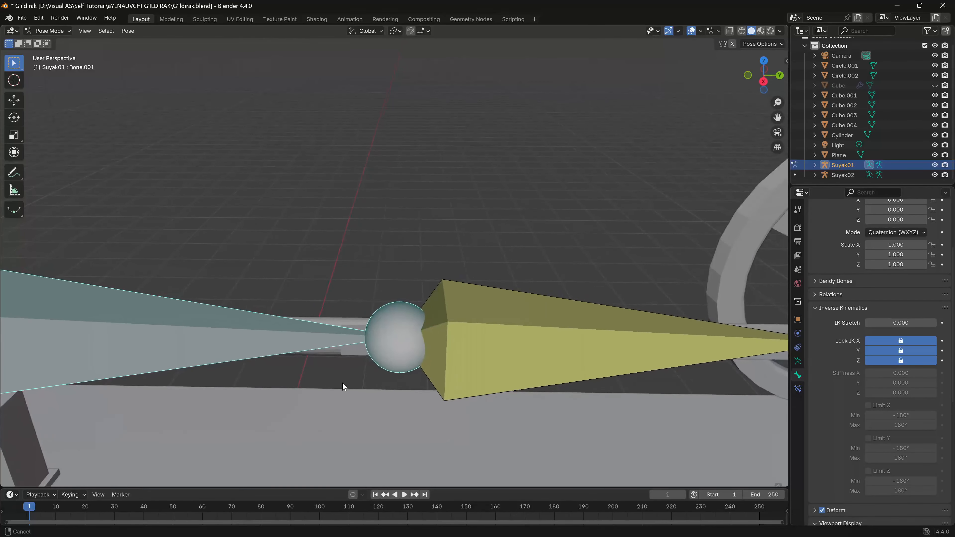
pyautogui.keyDown('shift'); pyautogui.moveTo(515, 394); pyautogui.dragTo(403, 386, button='middle'); pyautogui.keyUp('shift')
pyautogui.click(427, 354)
pyautogui.keyDown('shift'); pyautogui.moveTo(427, 354); pyautogui.dragTo(355, 374, button='middle'); pyautogui.keyUp('shift')
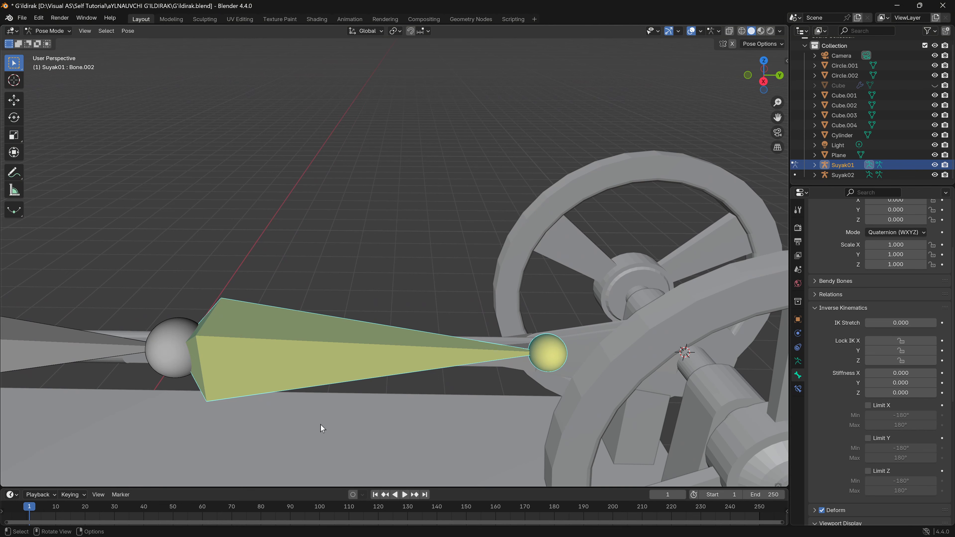
pyautogui.keyDown('shift'); pyautogui.moveTo(396, 378); pyautogui.dragTo(300, 389, button='middle'); pyautogui.keyUp('shift')
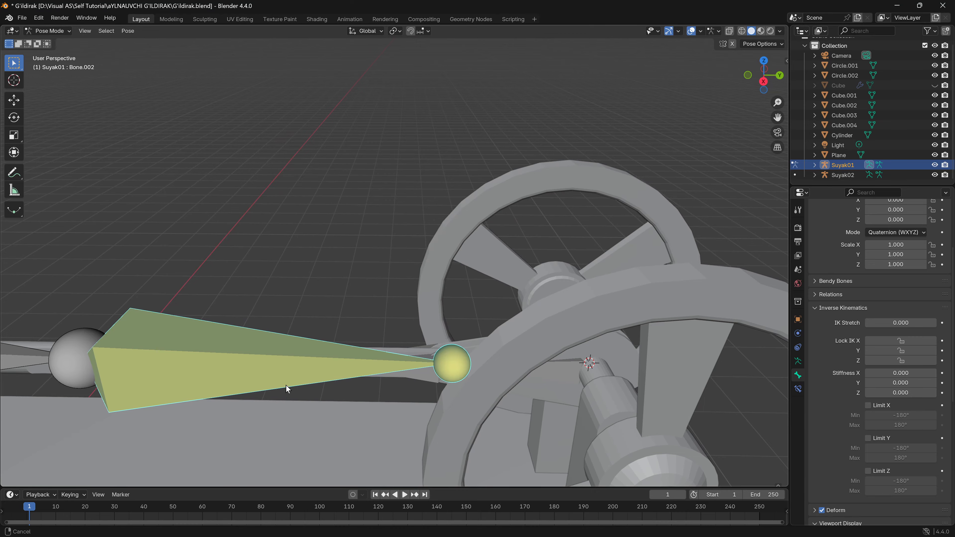
pyautogui.keyDown('shift'); pyautogui.moveTo(285, 385); pyautogui.dragTo(391, 366, button='middle'); pyautogui.keyUp('shift')
pyautogui.keyDown('shift'); pyautogui.moveTo(303, 346); pyautogui.dragTo(466, 338, button='middle'); pyautogui.keyUp('shift')
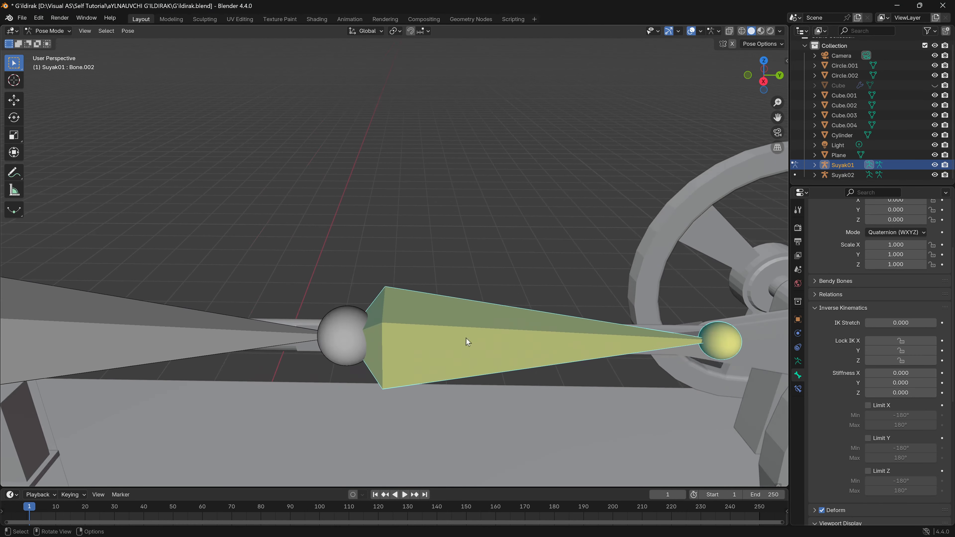
pyautogui.keyDown('shift'); pyautogui.moveTo(263, 355); pyautogui.dragTo(506, 326, button='middle'); pyautogui.keyUp('shift')
pyautogui.keyDown('shift'); pyautogui.moveTo(129, 308); pyautogui.dragTo(180, 320, button='middle'); pyautogui.keyUp('shift')
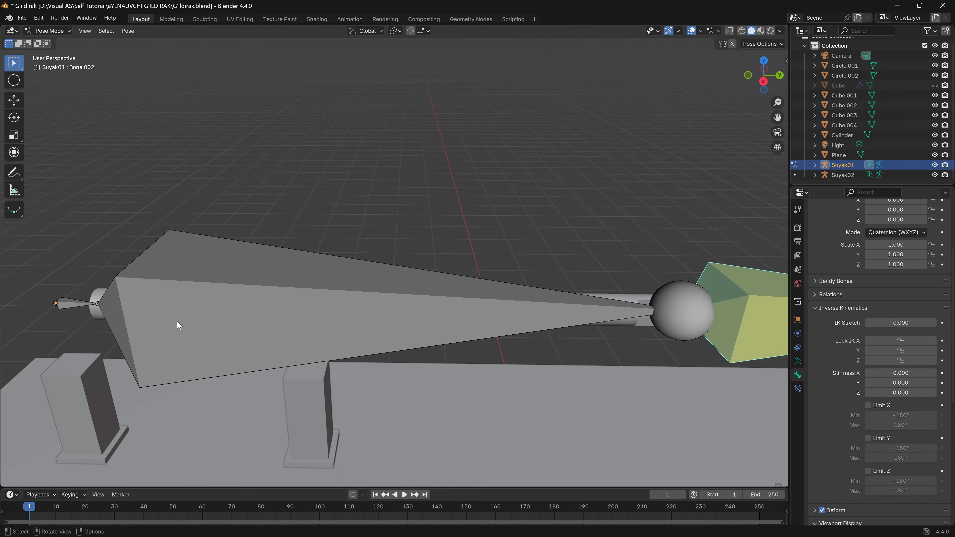
pyautogui.keyDown('shift'); pyautogui.moveTo(403, 324); pyautogui.dragTo(195, 337, button='middle'); pyautogui.keyUp('shift')
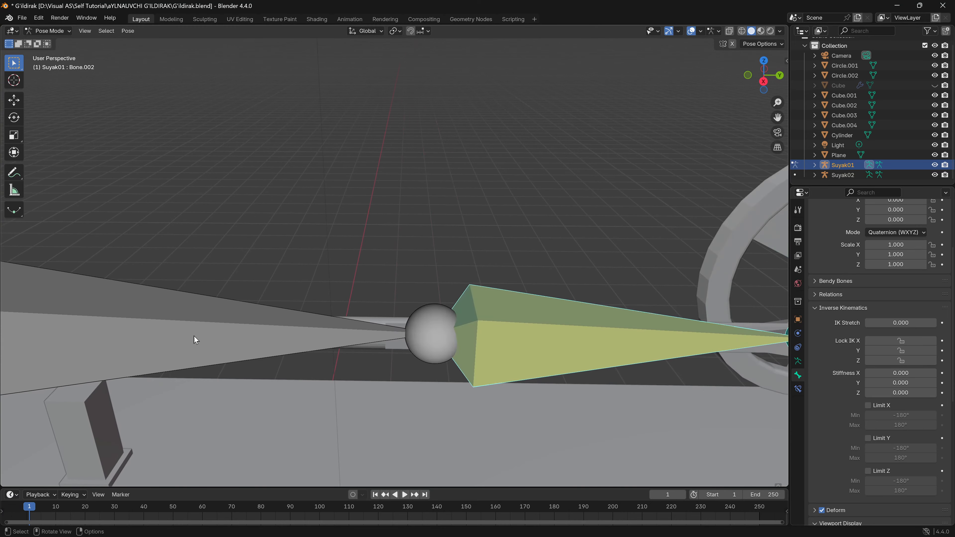
pyautogui.keyDown('shift'); pyautogui.moveTo(290, 339); pyautogui.dragTo(158, 343, button='middle'); pyautogui.keyUp('shift')
pyautogui.keyDown('shift'); pyautogui.moveTo(388, 335); pyautogui.dragTo(324, 337, button='middle'); pyautogui.keyUp('shift')
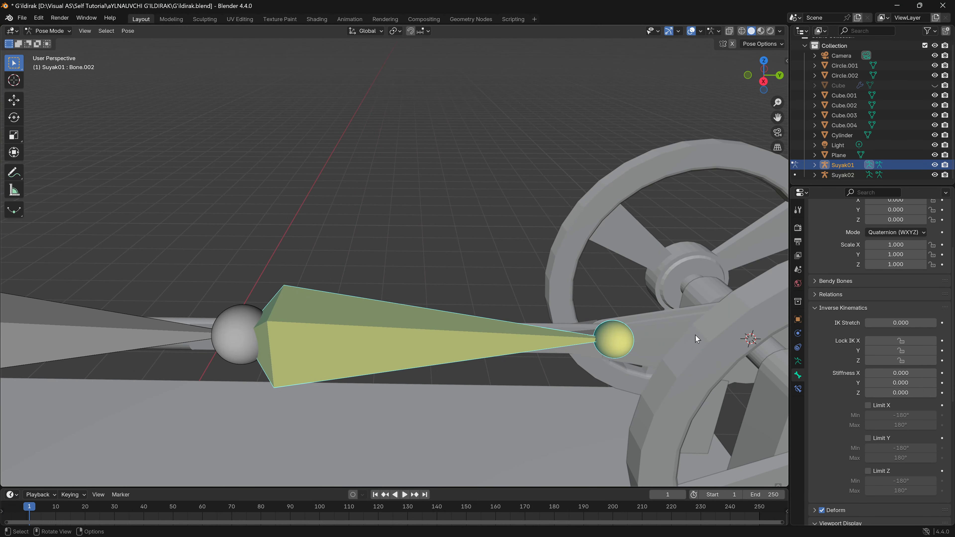
pyautogui.keyDown('shift'); pyautogui.moveTo(696, 336); pyautogui.dragTo(506, 334, button='middle'); pyautogui.keyUp('shift')
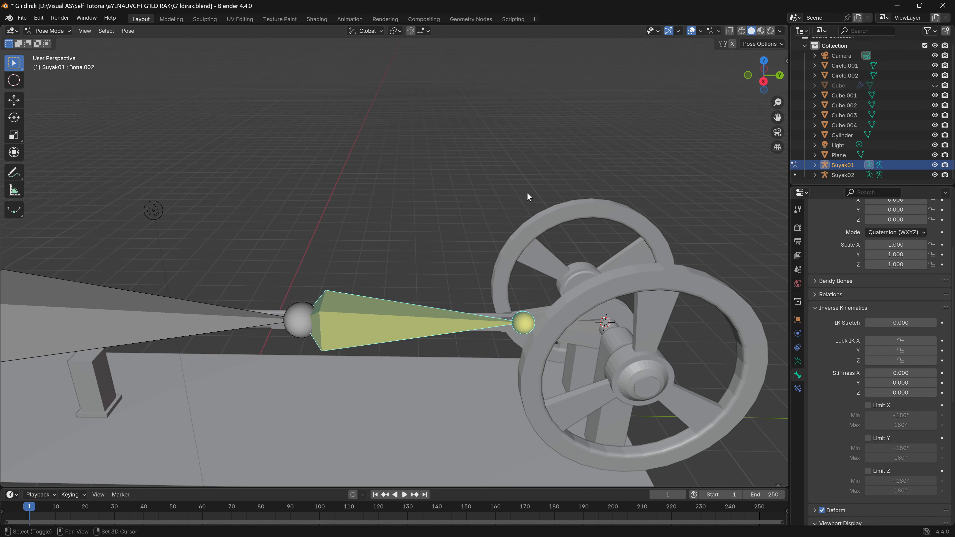
# - Return to Object Mode and parent the flywheel-and-crank mesh Circle.002 to the Suyak02 armature with the Bone option
pyautogui.press('Tab')
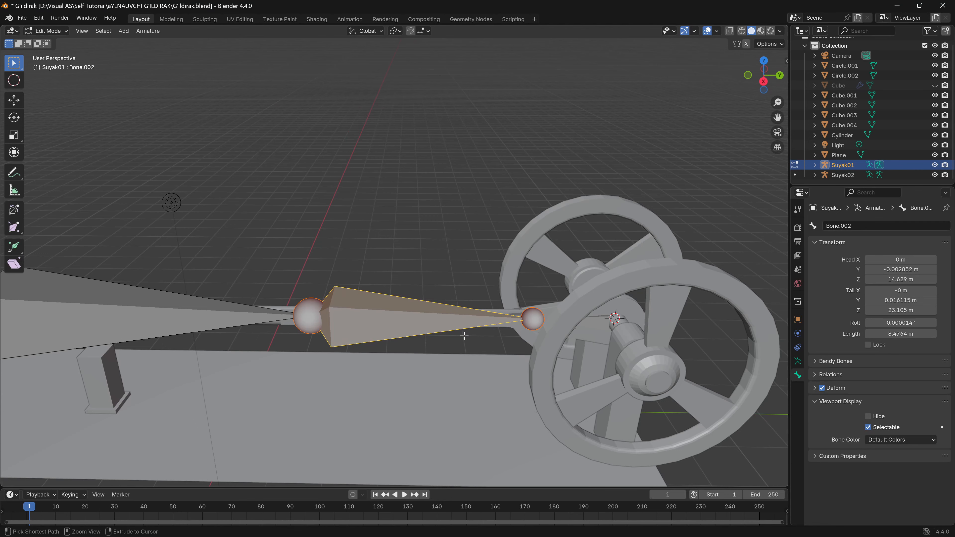
pyautogui.press('Tab')
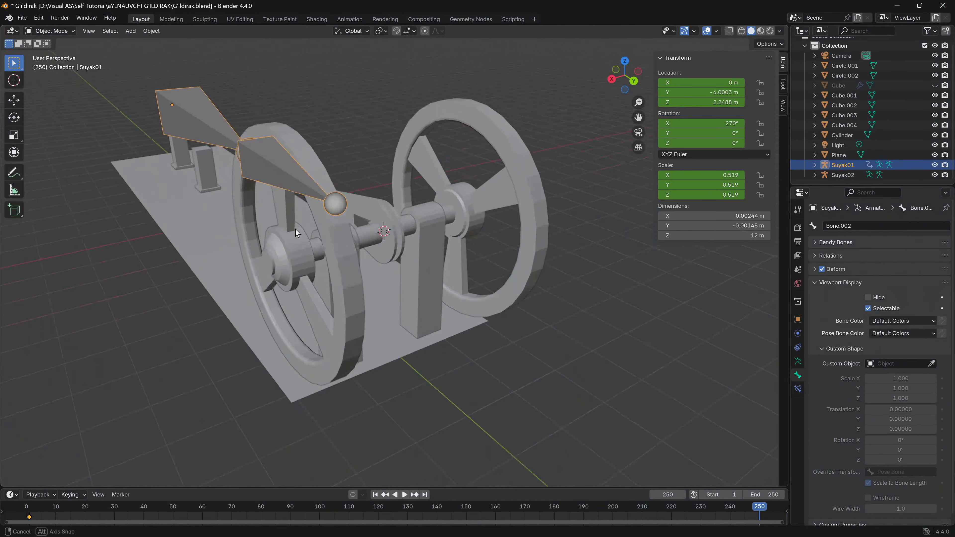
pyautogui.moveTo(295, 229); pyautogui.dragTo(379, 295, button='middle')
pyautogui.click(369, 264)
pyautogui.click(325, 290)
pyautogui.keyDown('shift'); pyautogui.click(375, 278); pyautogui.keyUp('shift')
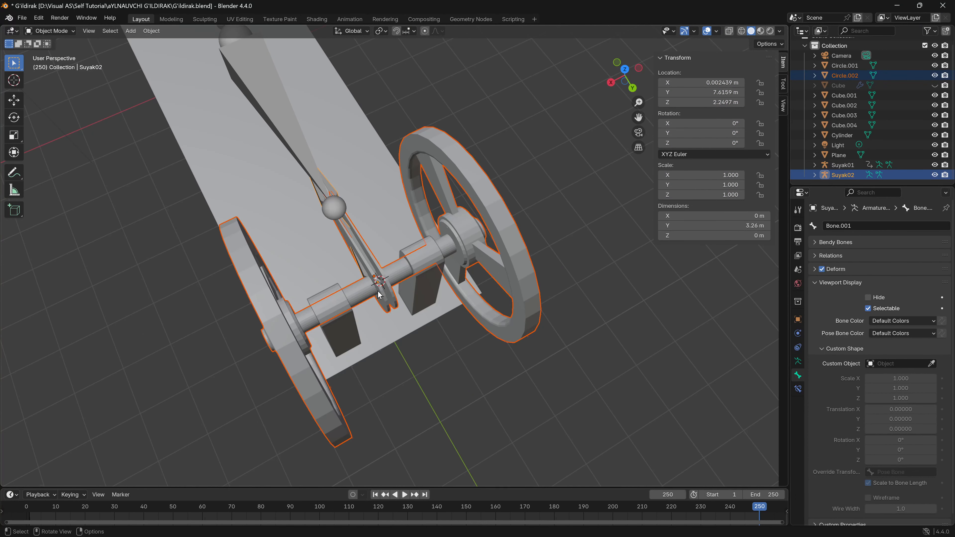
pyautogui.hotkey('ctrl', 'p')
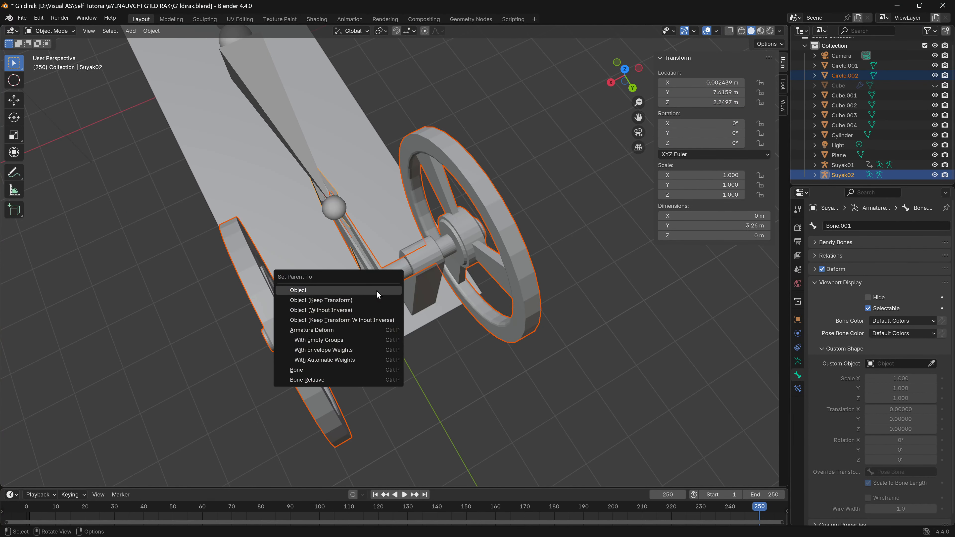
pyautogui.click(322, 370)
# - Try rotating the Suyak02 armature about the global X axis in the right orthographic view to test the rig
pyautogui.moveTo(344, 352); pyautogui.dragTo(632, 94, button='middle')
pyautogui.click(631, 91)
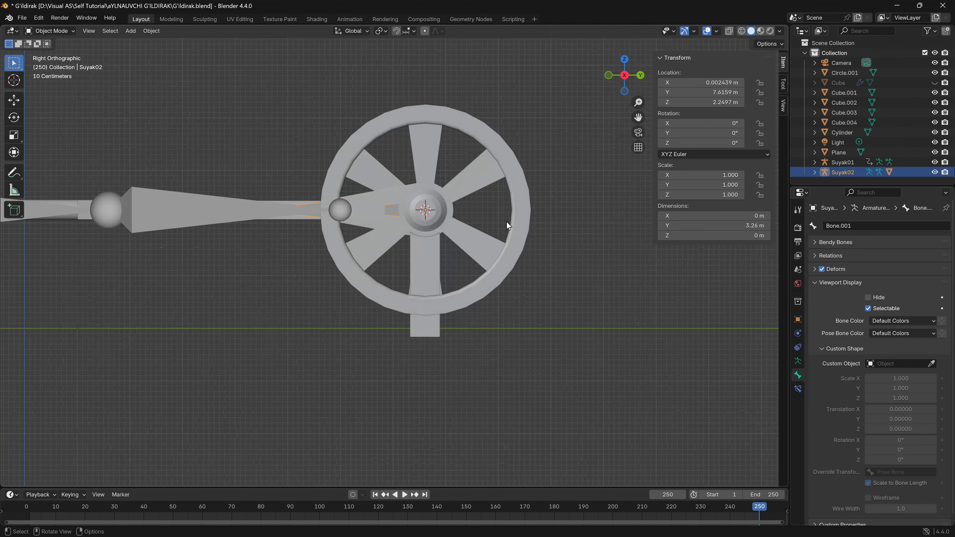
pyautogui.press('r')
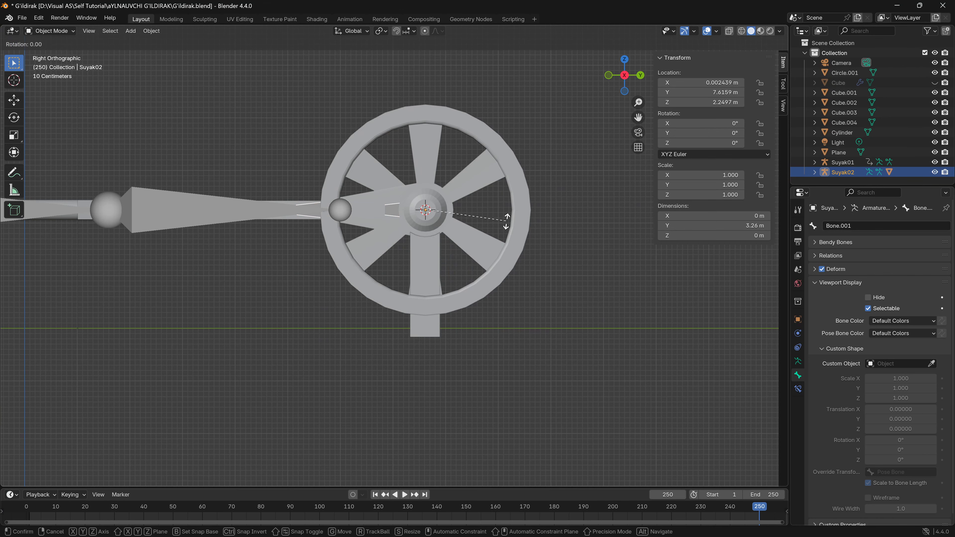
pyautogui.press('x')
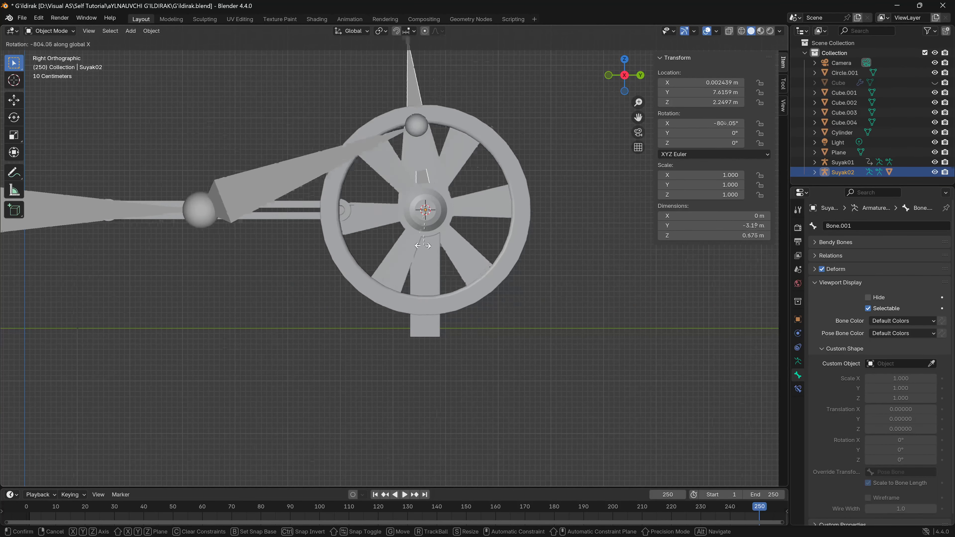
pyautogui.rightClick(500, 177)
# - Switch Suyak01 to Pose Mode to check the connecting-rod bone and return the armature to Object Mode
pyautogui.moveTo(500, 177); pyautogui.dragTo(486, 271, button='middle')
pyautogui.keyDown('shift'); pyautogui.moveTo(377, 286); pyautogui.dragTo(470, 294, button='middle'); pyautogui.keyUp('shift')
pyautogui.click(295, 335)
pyautogui.press('Tab')
pyautogui.press('Tab')
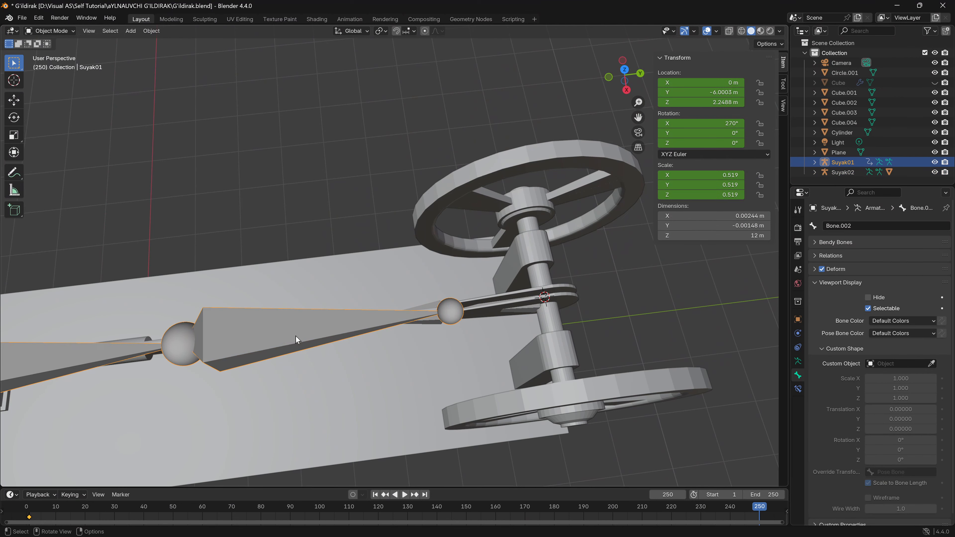
pyautogui.hotkey('ctrl', 'Tab')
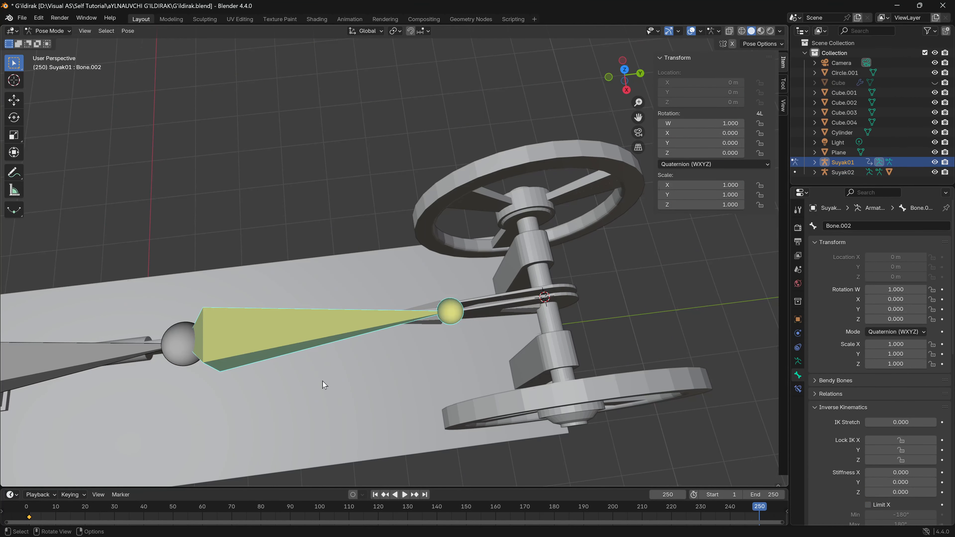
pyautogui.moveTo(322, 380); pyautogui.dragTo(284, 328, button='middle')
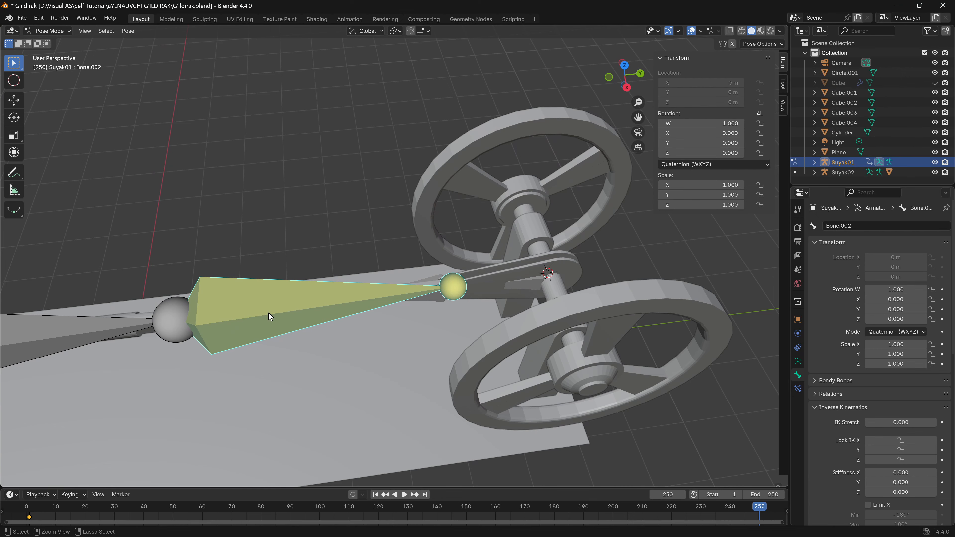
pyautogui.hotkey('ctrl', 'Tab')
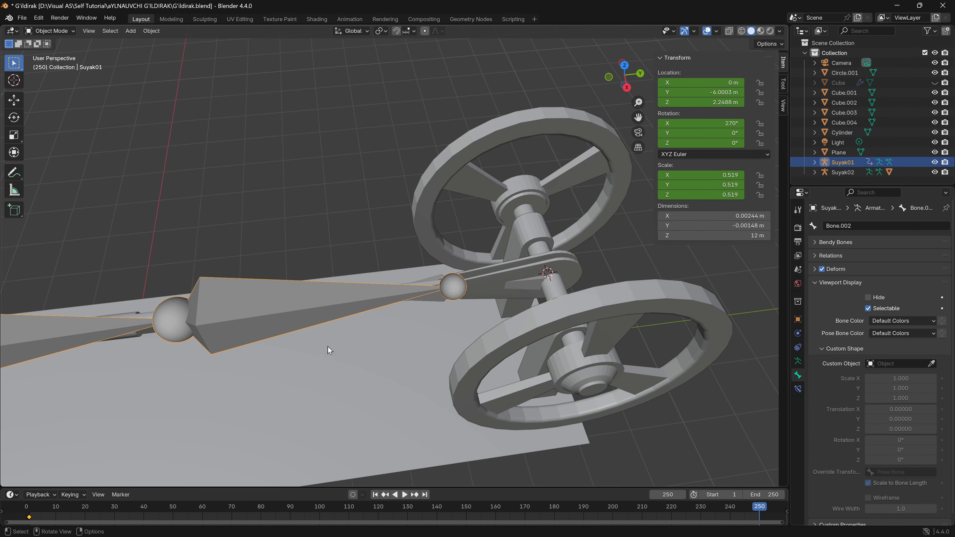
pyautogui.moveTo(328, 348); pyautogui.dragTo(378, 304, button='middle')
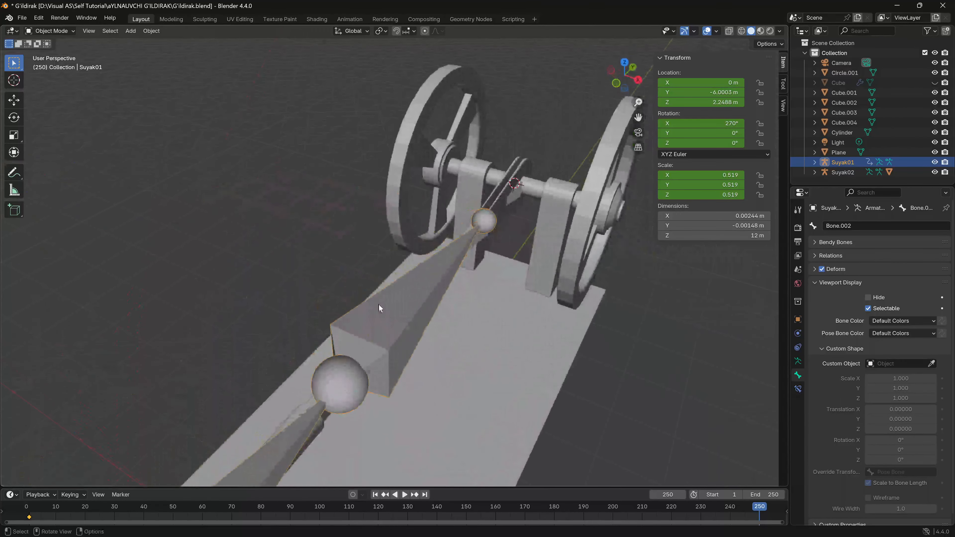
pyautogui.moveTo(439, 332); pyautogui.dragTo(142, 448, button='middle')
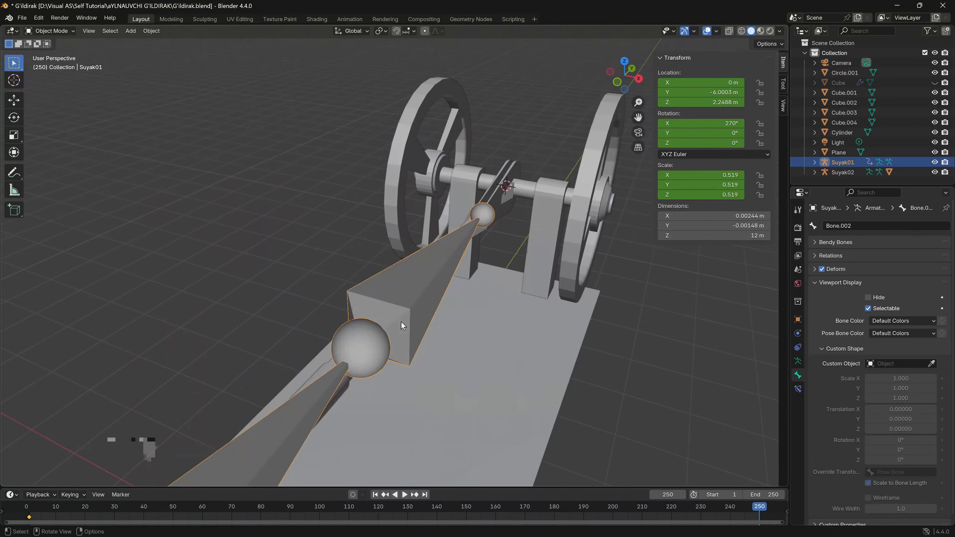
# - Try selecting the Circle.001 and Circle.002 meshes together with the Suyak01 armature, and clear the selection
pyautogui.moveTo(499, 336); pyautogui.dragTo(266, 250, button='middle')
pyautogui.click(266, 250)
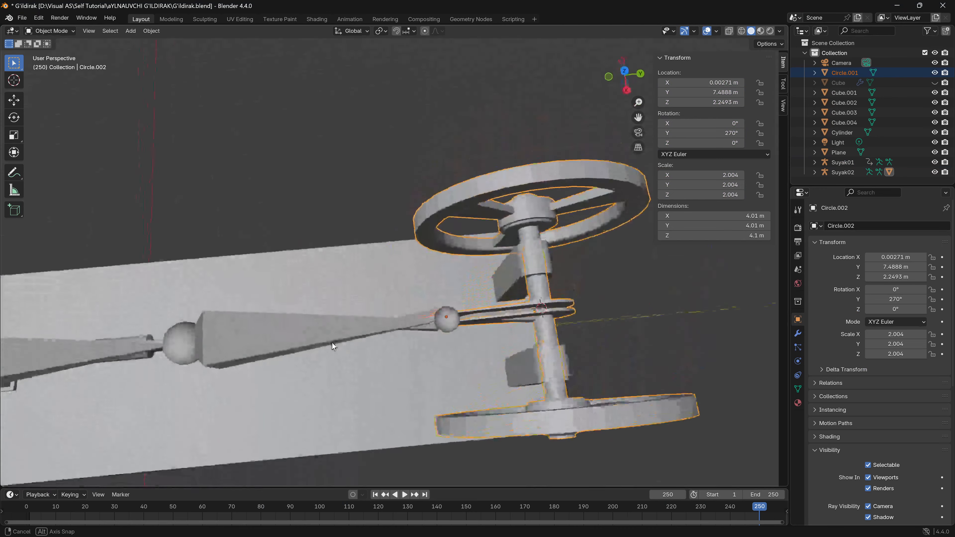
pyautogui.click(250, 345)
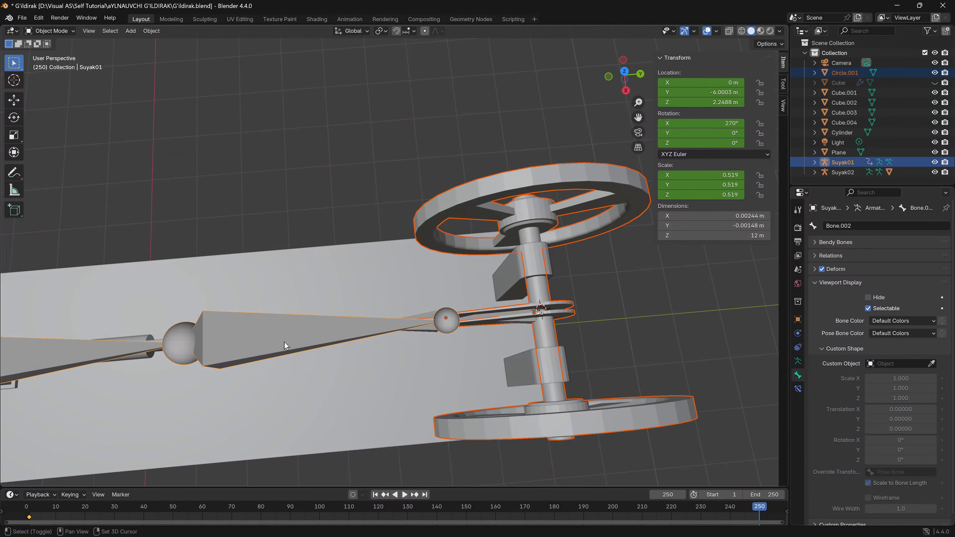
pyautogui.click(542, 249)
pyautogui.click(531, 233)
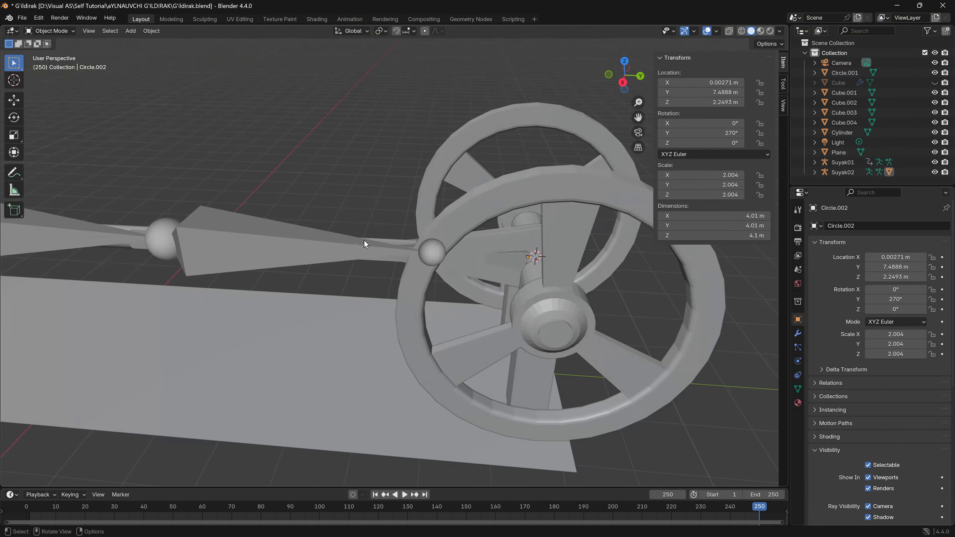
# - Parent the connecting-rod mesh Circle.001 to Bone.002 of the Suyak01 armature
pyautogui.moveTo(364, 241); pyautogui.dragTo(373, 274, button='middle')
pyautogui.click(424, 289)
pyautogui.moveTo(380, 320); pyautogui.dragTo(368, 226, button='middle')
pyautogui.keyDown('shift'); pyautogui.click(209, 263); pyautogui.keyUp('shift')
pyautogui.hotkey('ctrl', 'p')
pyautogui.click(209, 259)
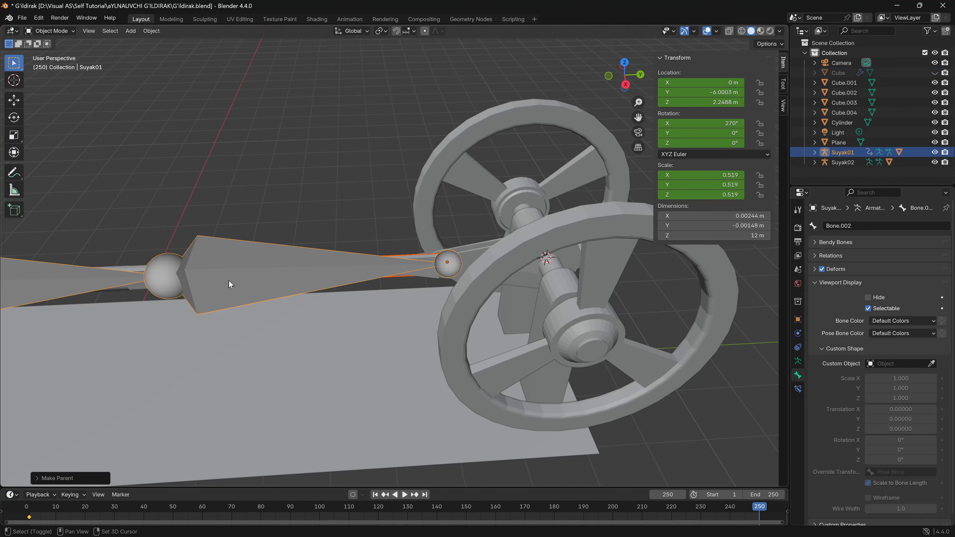
# - Try rotating the Suyak02 armature about the global X axis in the right orthographic view, and undo the rotation
pyautogui.moveTo(229, 281); pyautogui.dragTo(253, 350, button='middle')
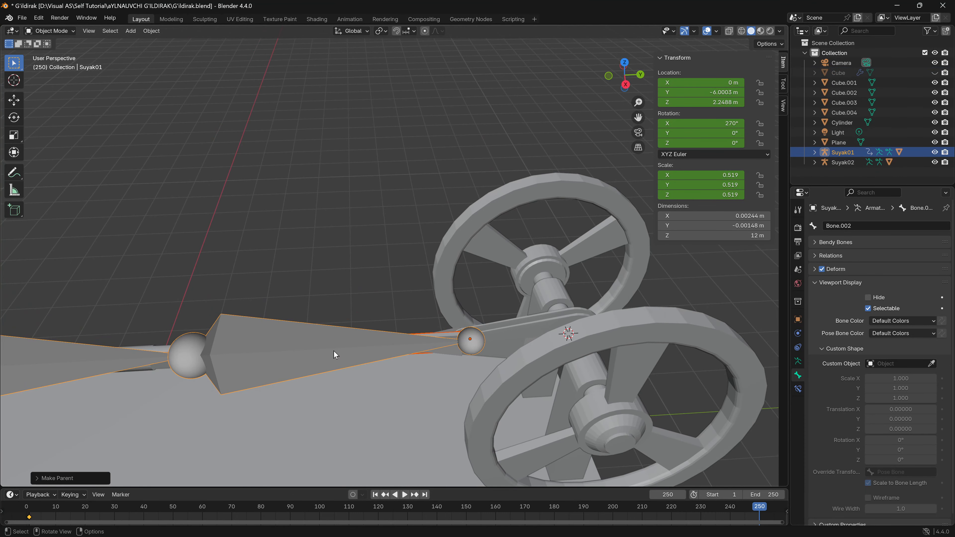
pyautogui.moveTo(369, 352); pyautogui.dragTo(350, 264, button='middle')
pyautogui.click(616, 75)
pyautogui.keyDown('shift'); pyautogui.moveTo(551, 155); pyautogui.dragTo(346, 158, button='middle'); pyautogui.keyUp('shift')
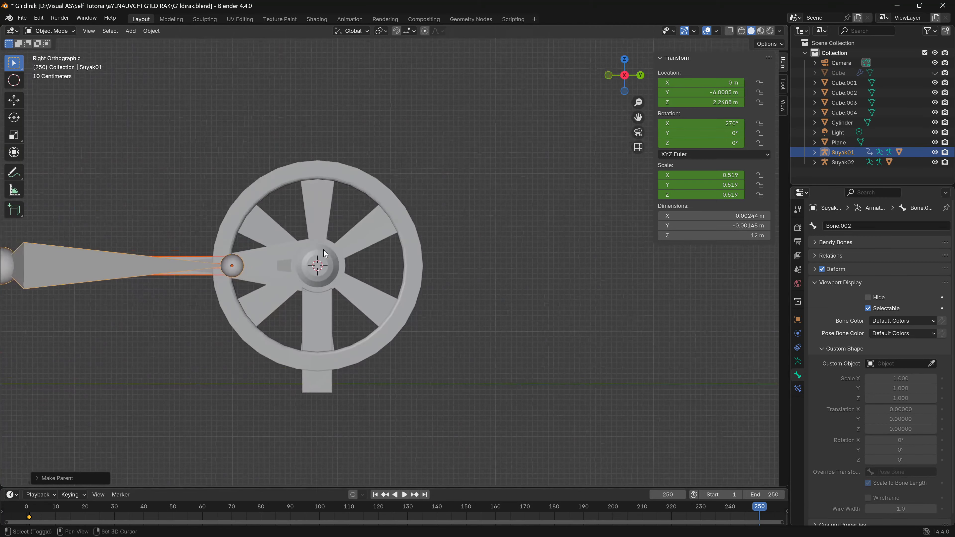
pyautogui.click(351, 232)
pyautogui.press('r')
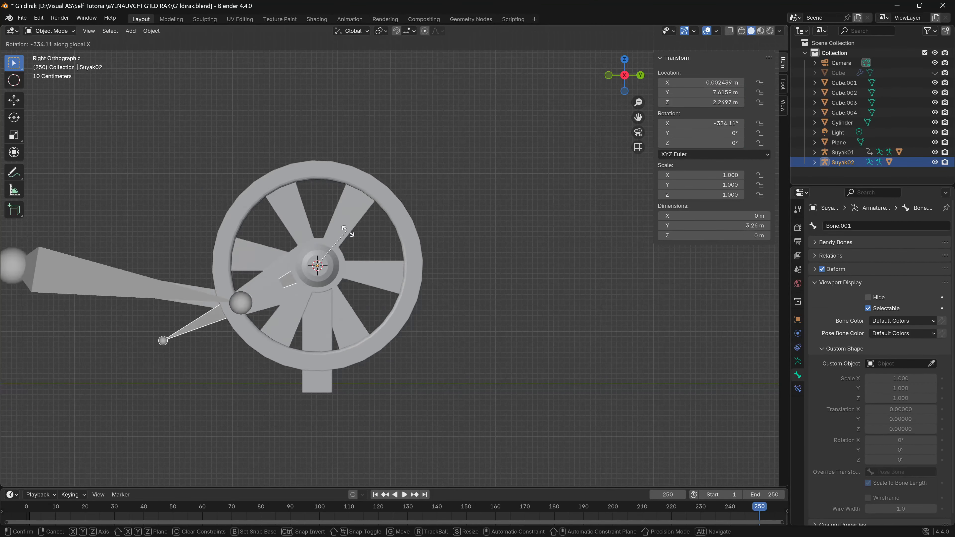
pyautogui.click(361, 251)
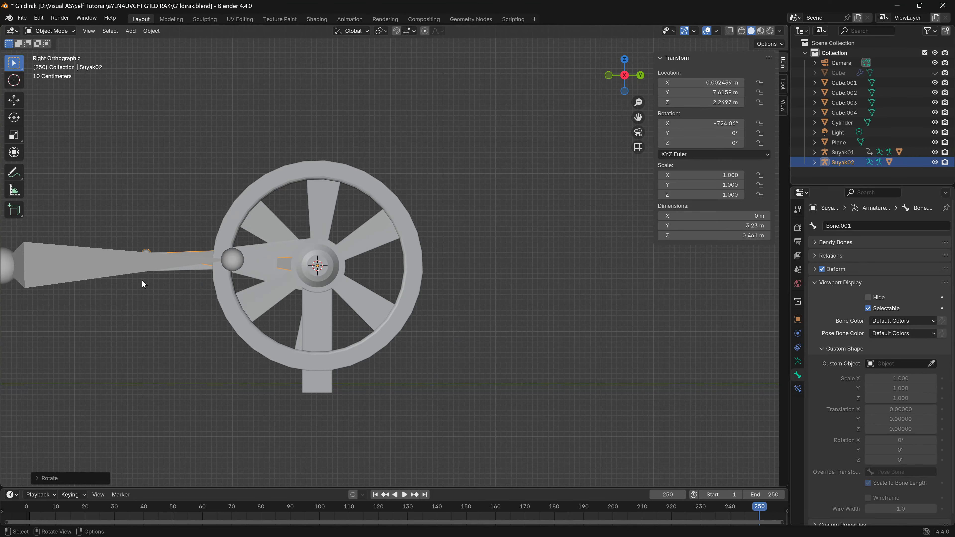
pyautogui.hotkey('ctrl', 'z')
# - Make Bone.001 the active bone of Suyak01 in Pose Mode and return the armature to Object Mode
pyautogui.keyDown('shift'); pyautogui.moveTo(144, 277); pyautogui.dragTo(476, 260, button='middle'); pyautogui.keyUp('shift')
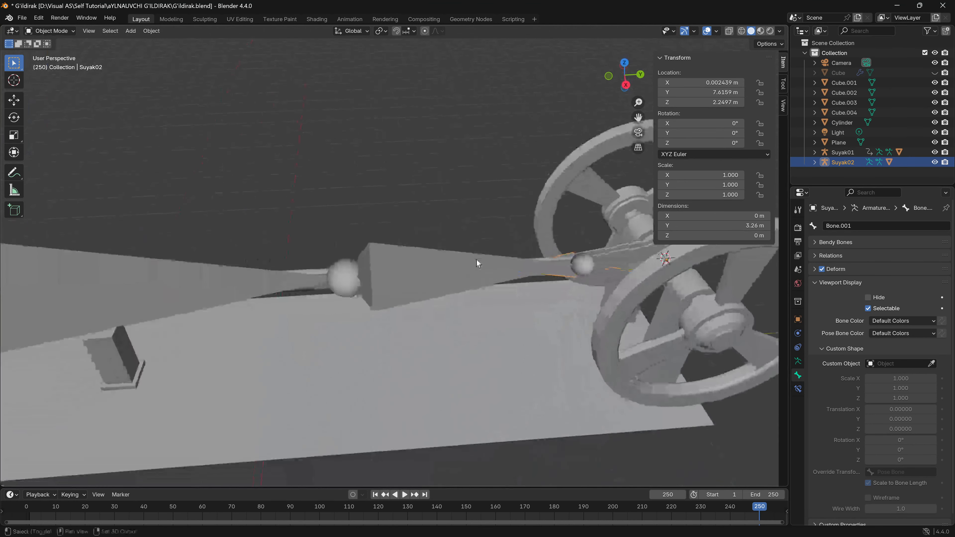
pyautogui.click(203, 279)
pyautogui.moveTo(189, 289); pyautogui.dragTo(443, 249, button='middle')
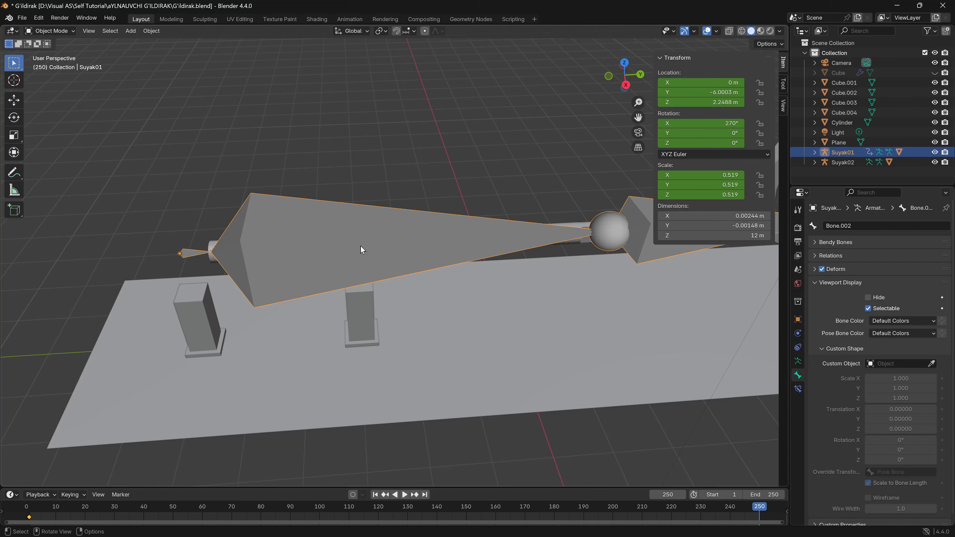
pyautogui.hotkey('ctrl', 'Tab')
pyautogui.click(355, 250)
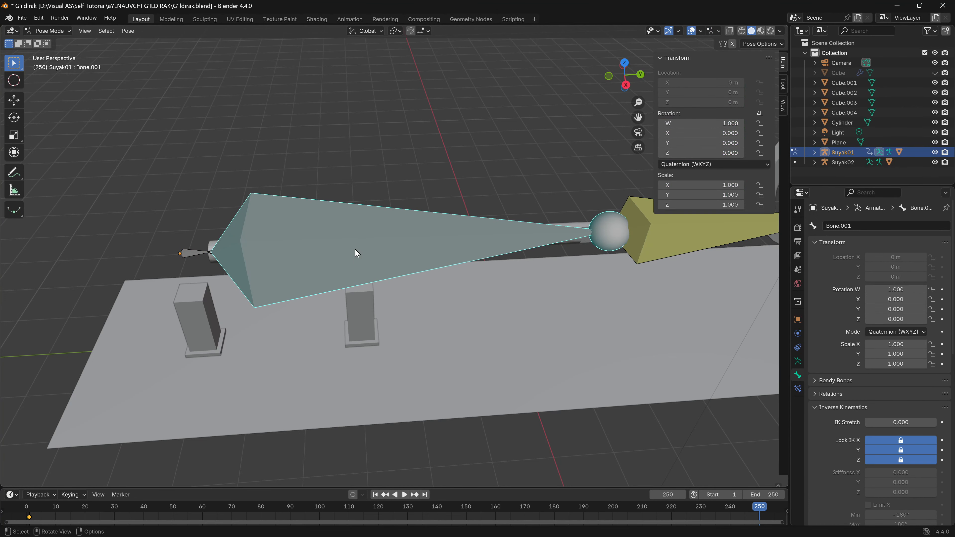
pyautogui.hotkey('ctrl', 'Tab')
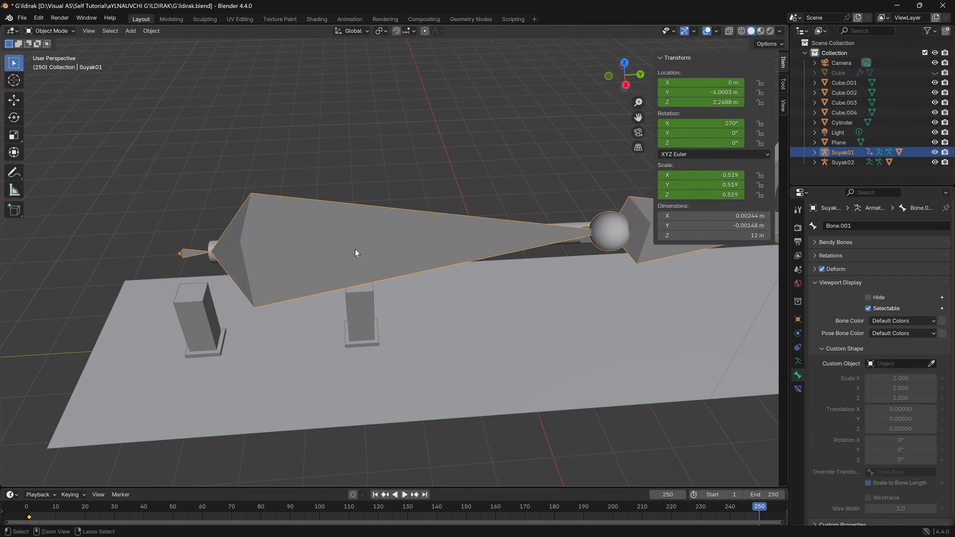
# - Parent the piston-rod mesh Cylinder to Bone.001 of the Suyak01 armature
pyautogui.moveTo(512, 313); pyautogui.dragTo(498, 250, button='middle')
pyautogui.click(543, 197)
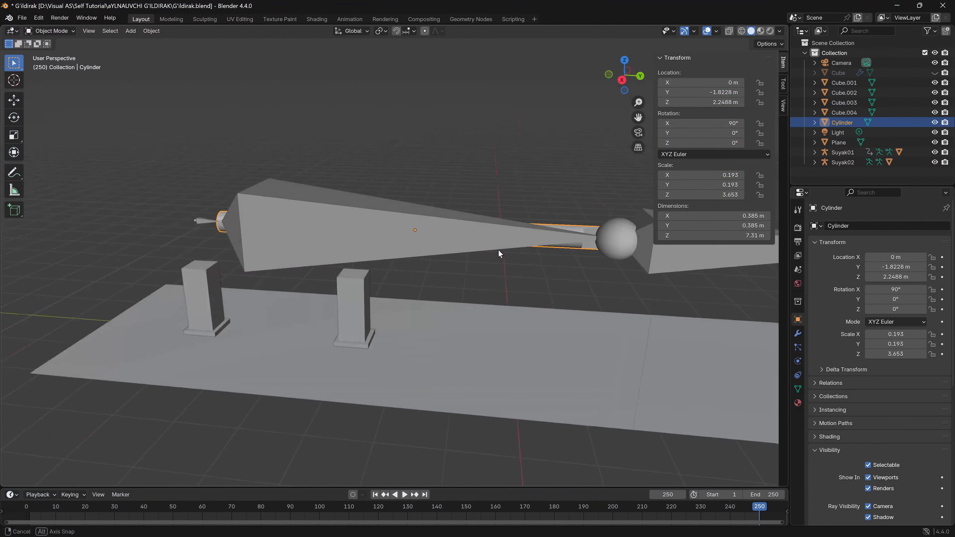
pyautogui.click(316, 240)
pyautogui.hotkey('ctrl', 'p')
pyautogui.click(320, 237)
# - Unhide the hidden Cube housing around the piston end of the mechanism
pyautogui.keyDown('shift'); pyautogui.moveTo(397, 269); pyautogui.dragTo(313, 240, button='middle'); pyautogui.keyUp('shift')
pyautogui.moveTo(329, 237); pyautogui.dragTo(274, 234, button='middle')
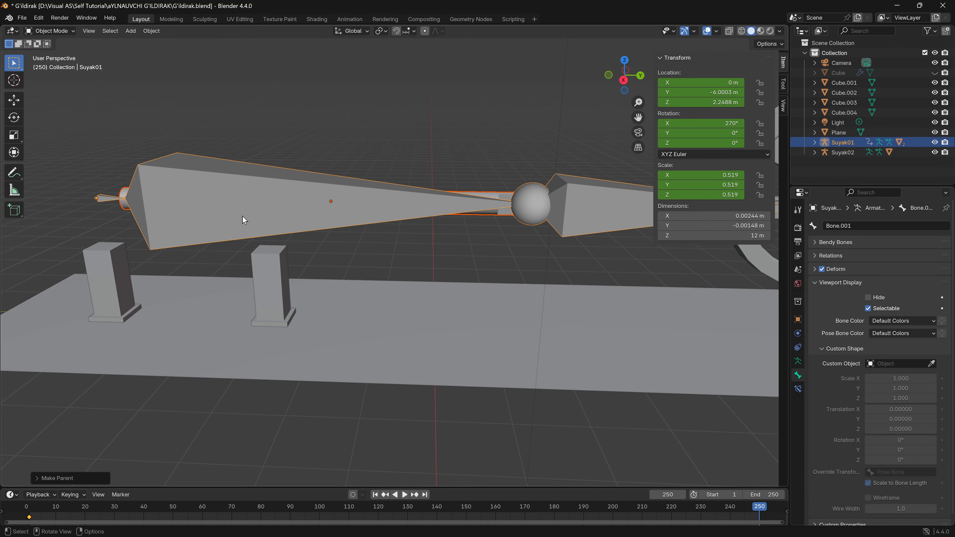
pyautogui.hotkey('alt', 'h')
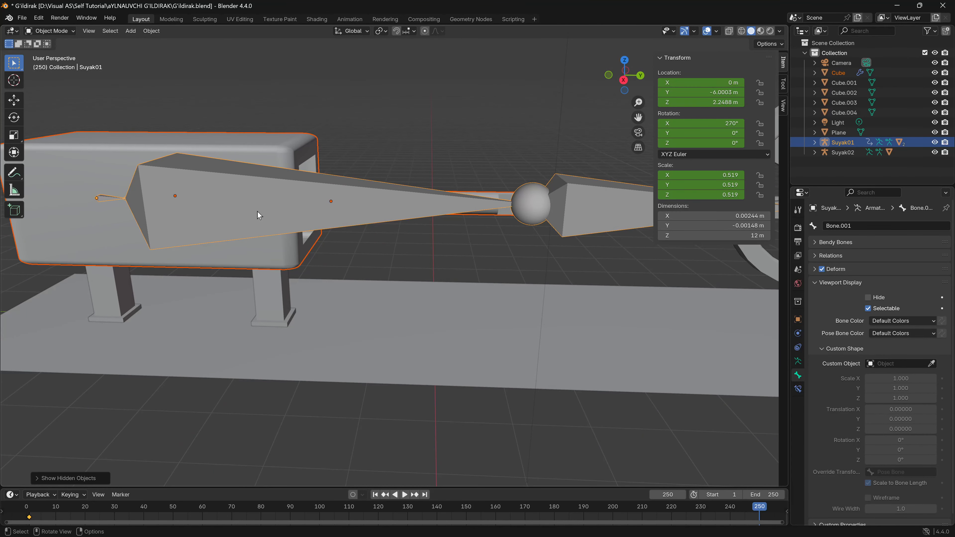
pyautogui.moveTo(260, 215); pyautogui.dragTo(205, 221, button='middle')
pyautogui.moveTo(185, 176); pyautogui.dragTo(267, 161, button='middle')
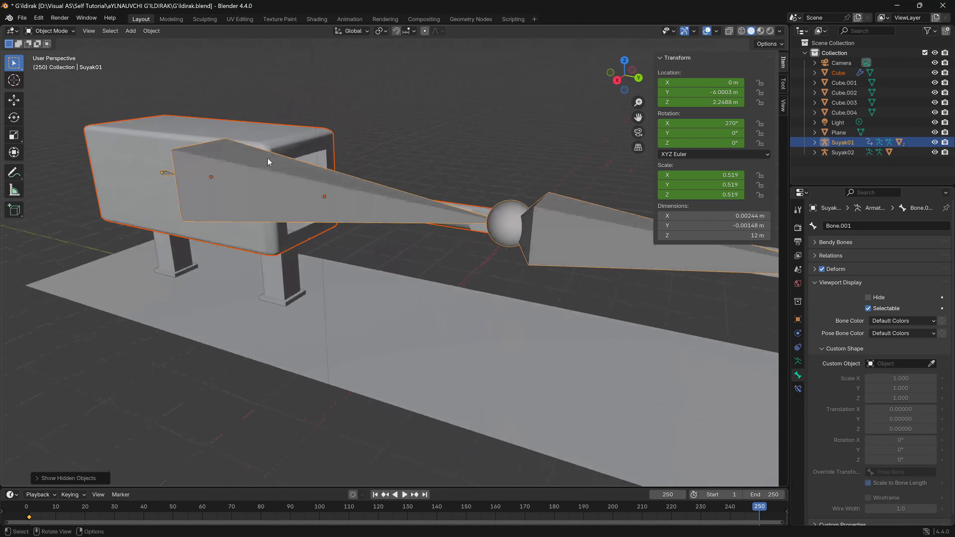
# - Select the Suyak02 armature and test the whole mechanism by rotating it about the global X axis in the right orthographic view
pyautogui.keyDown('shift'); pyautogui.moveTo(527, 177); pyautogui.dragTo(413, 210, button='middle'); pyautogui.keyUp('shift')
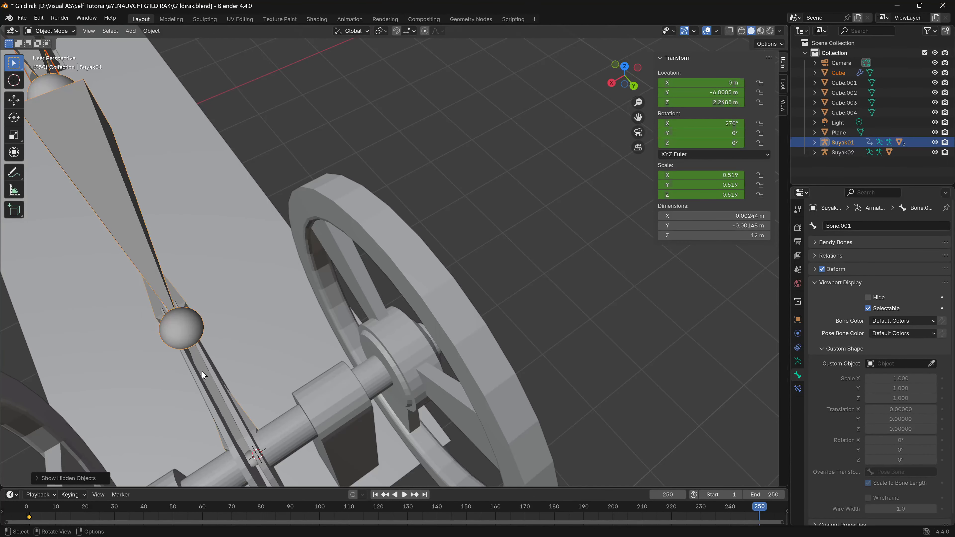
pyautogui.click(220, 368)
pyautogui.moveTo(615, 83); pyautogui.dragTo(484, 266)
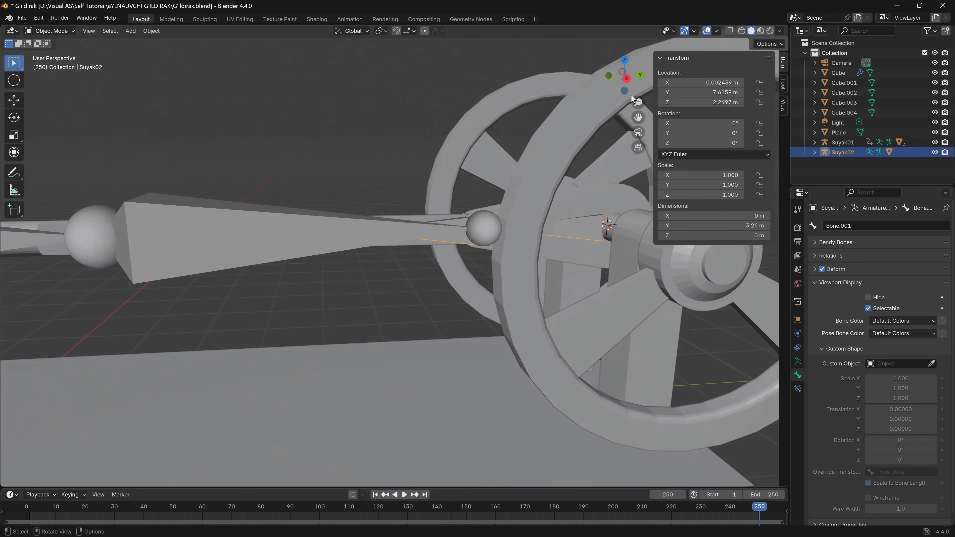
pyautogui.click(627, 79)
pyautogui.press('n')
pyautogui.keyDown('shift'); pyautogui.moveTo(506, 243); pyautogui.dragTo(640, 284, button='middle'); pyautogui.keyUp('shift')
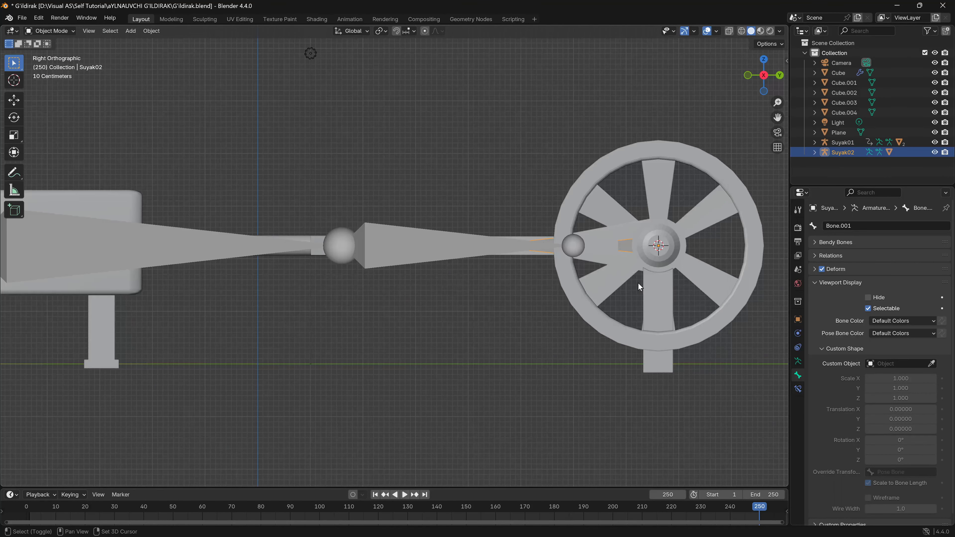
pyautogui.scroll(-4, 638, 283)
pyautogui.scroll(-1, 608, 279)
pyautogui.scroll(1, 607, 279)
pyautogui.press('r')
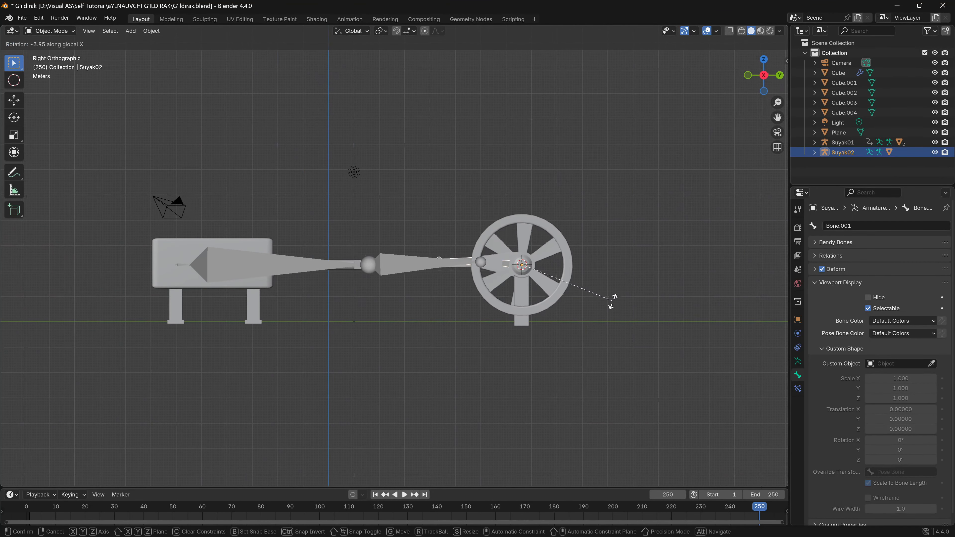
pyautogui.click(515, 301)
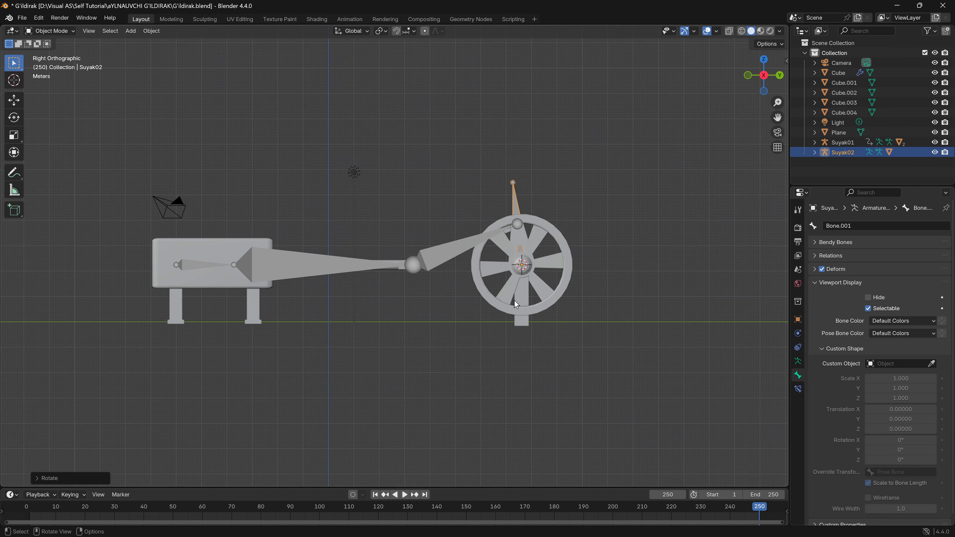
# - Hide the viewport overlays and test the piston's motion by spinning Suyak02 several turns about the global X axis
pyautogui.hotkey('shift', 'alt', 'z')
pyautogui.press('r')
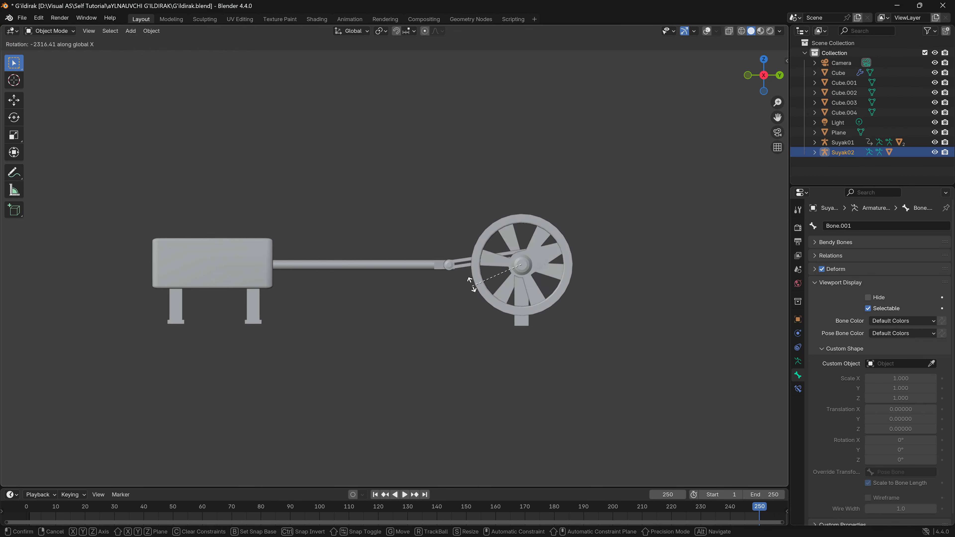
pyautogui.click(570, 274)
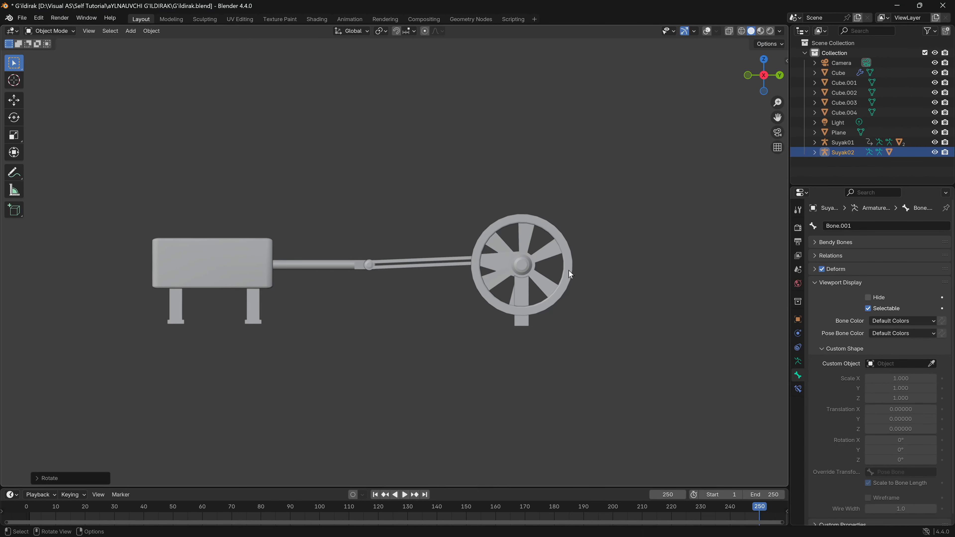
pyautogui.moveTo(570, 274); pyautogui.dragTo(501, 325, button='middle')
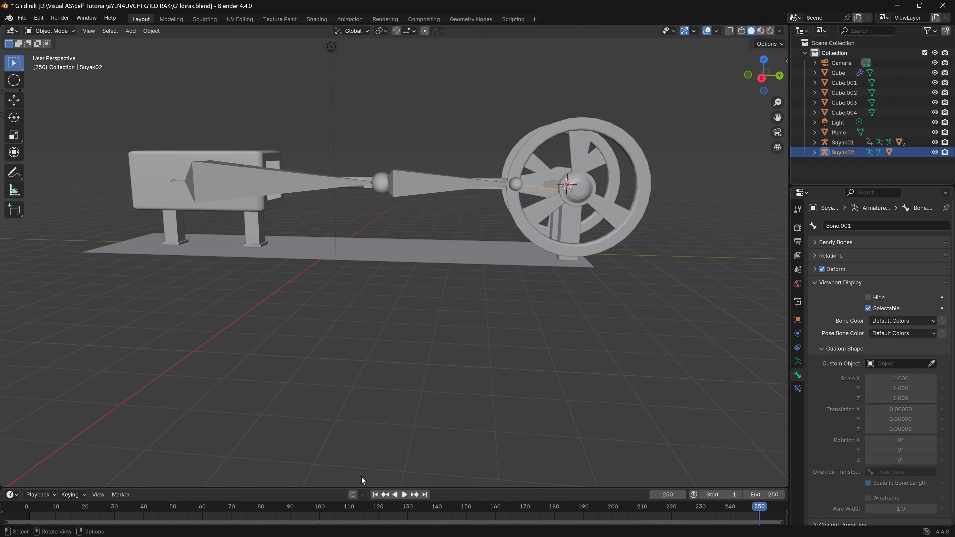
# - Keyframe Suyak02's rotation at frame 1 and lock its Y and Z rotation
pyautogui.click(30, 514)
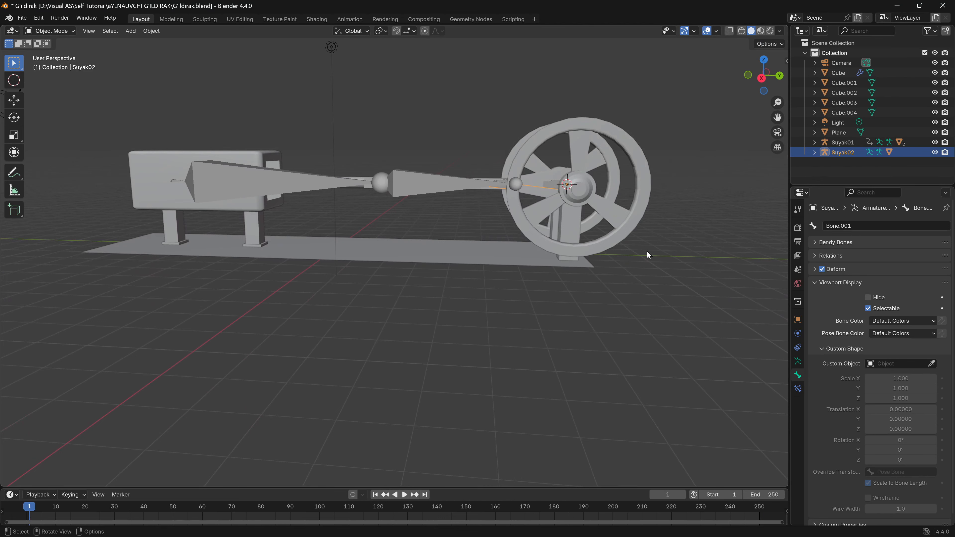
pyautogui.press('n')
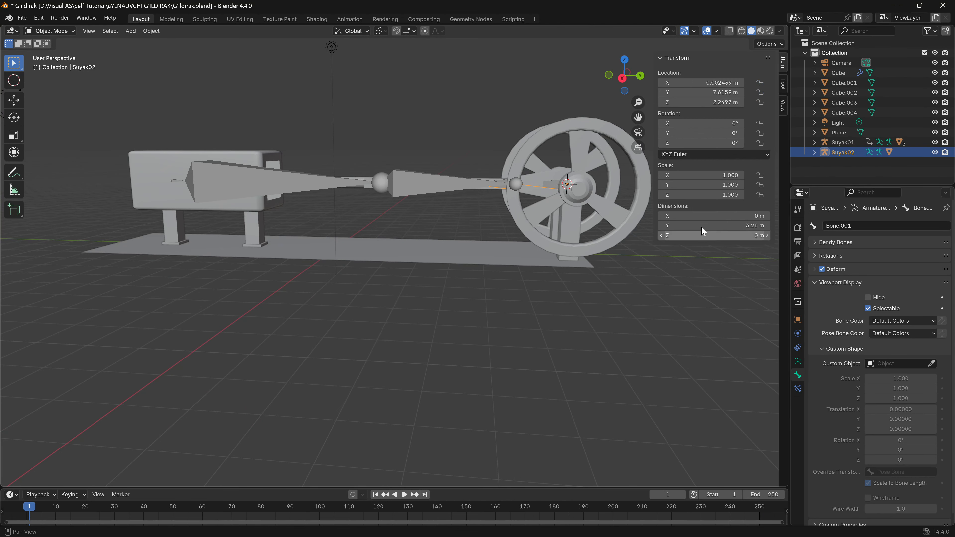
pyautogui.rightClick(712, 124)
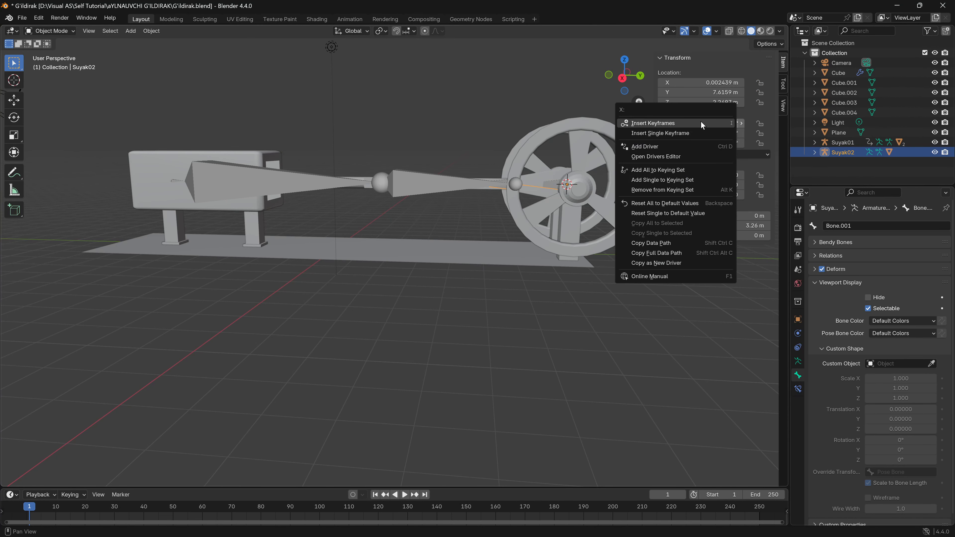
pyautogui.click(701, 123)
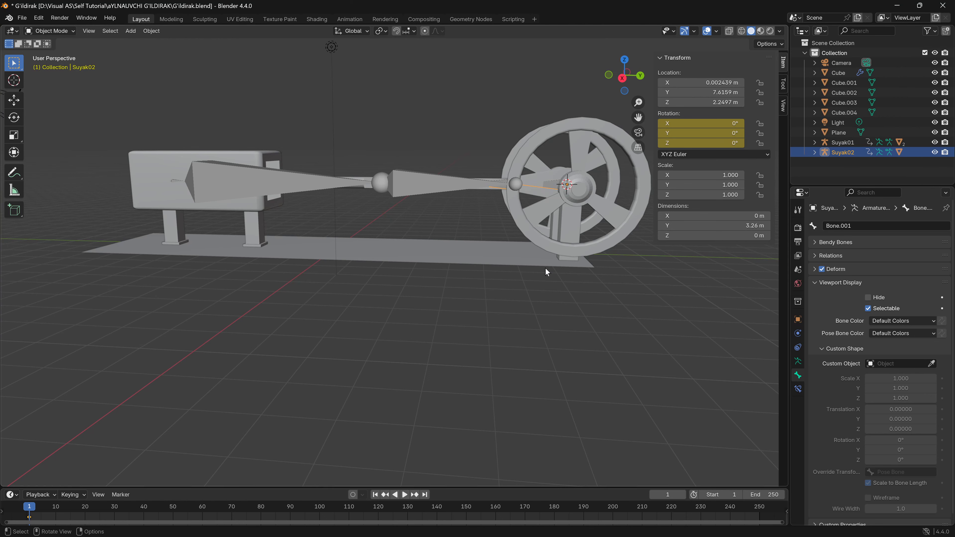
pyautogui.click(760, 145)
# - Go to frame 250 on the timeline and frame the flywheel in the right orthographic view
pyautogui.moveTo(414, 264); pyautogui.dragTo(436, 309, button='middle')
pyautogui.click(757, 509)
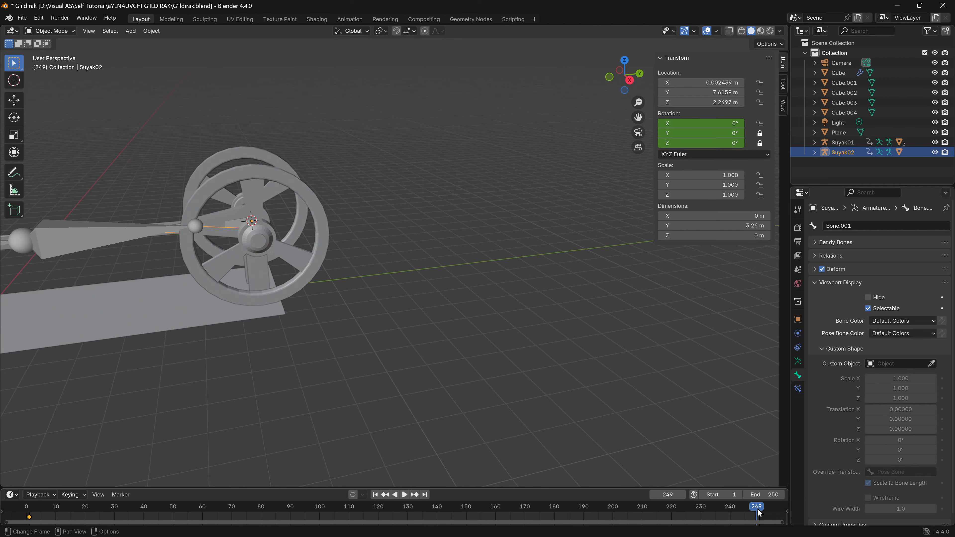
pyautogui.moveTo(758, 514); pyautogui.dragTo(760, 513)
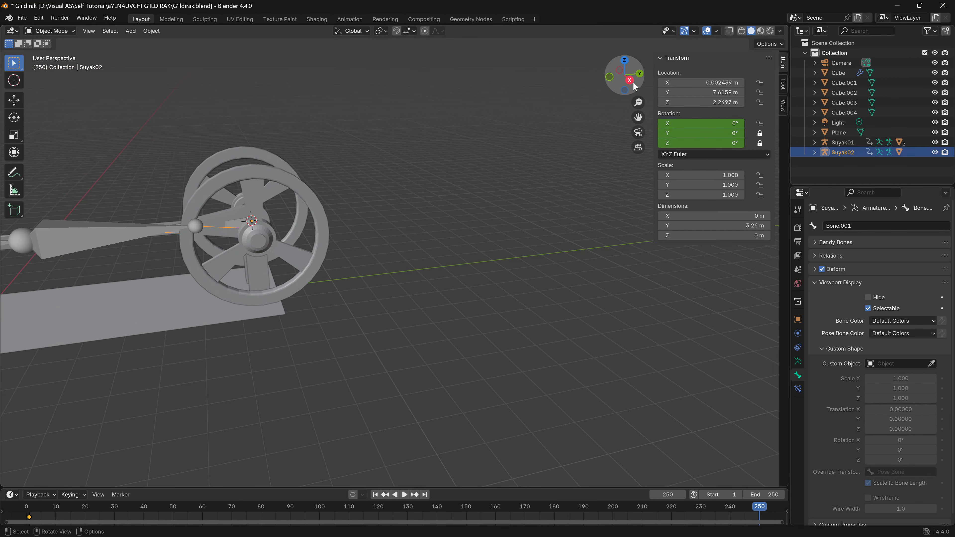
pyautogui.moveTo(643, 241); pyautogui.dragTo(506, 247, button='middle')
pyautogui.click(626, 79)
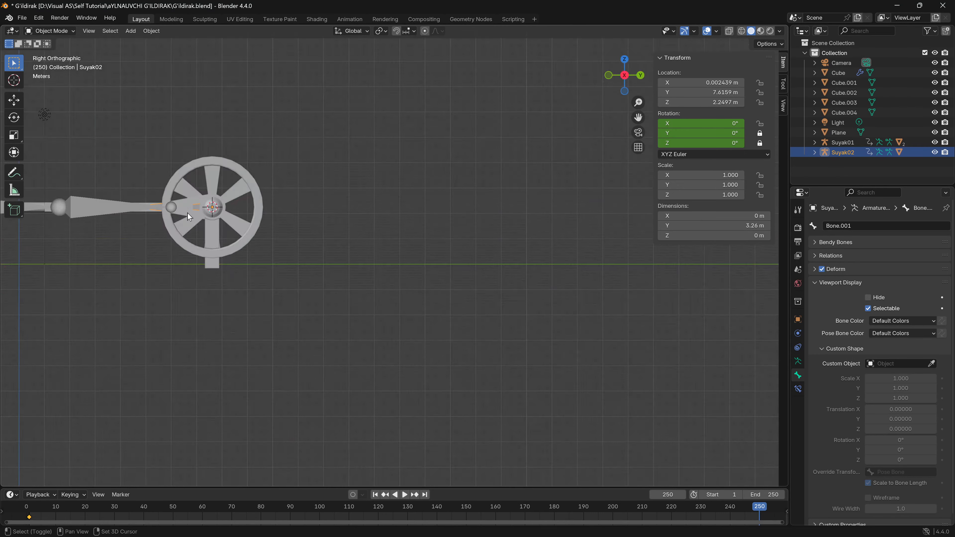
pyautogui.keyDown('shift'); pyautogui.moveTo(193, 234); pyautogui.dragTo(343, 284, button='middle'); pyautogui.keyUp('shift')
pyautogui.scroll(3, 301, 295)
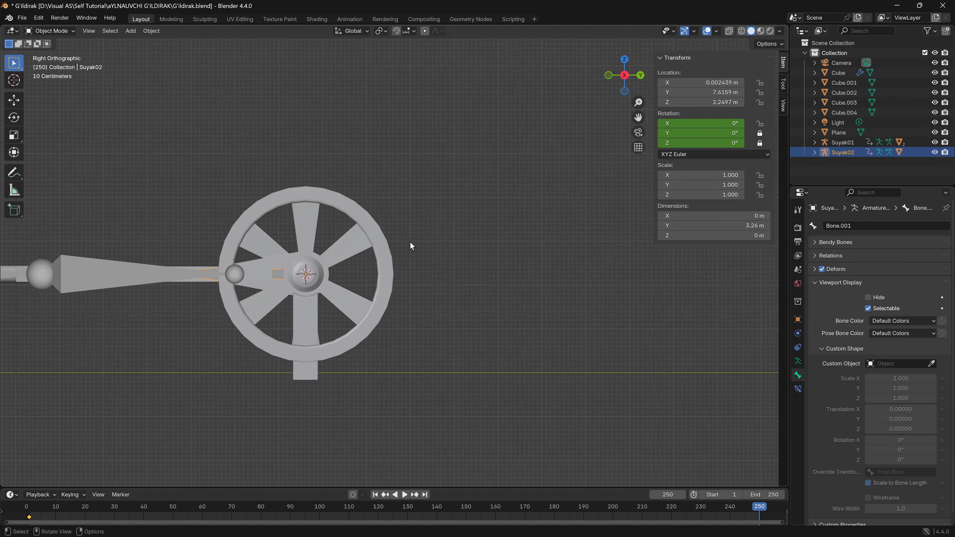
# - Try rotating Suyak02 freehand by about -360° around the global X axis, and undo the rotation
pyautogui.press('r')
pyautogui.press('x')
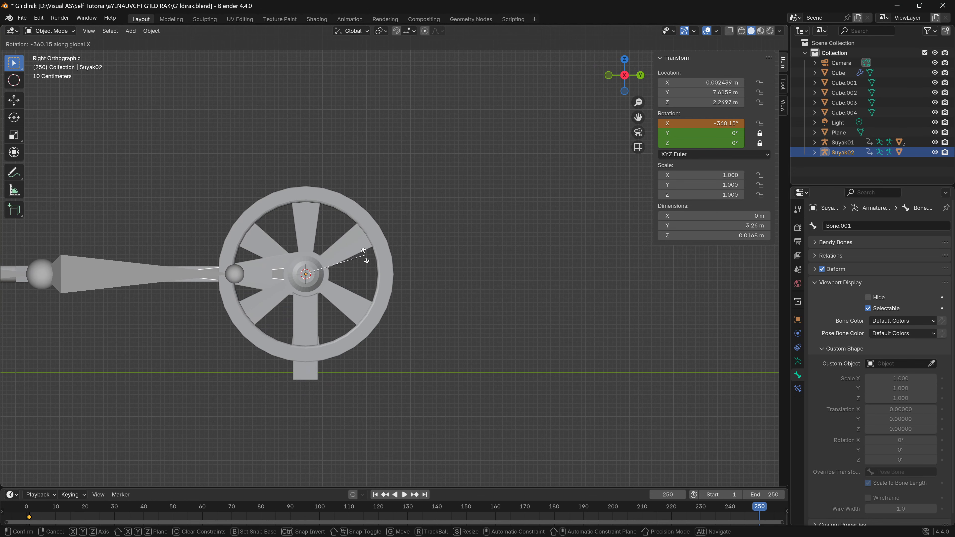
pyautogui.click(365, 256)
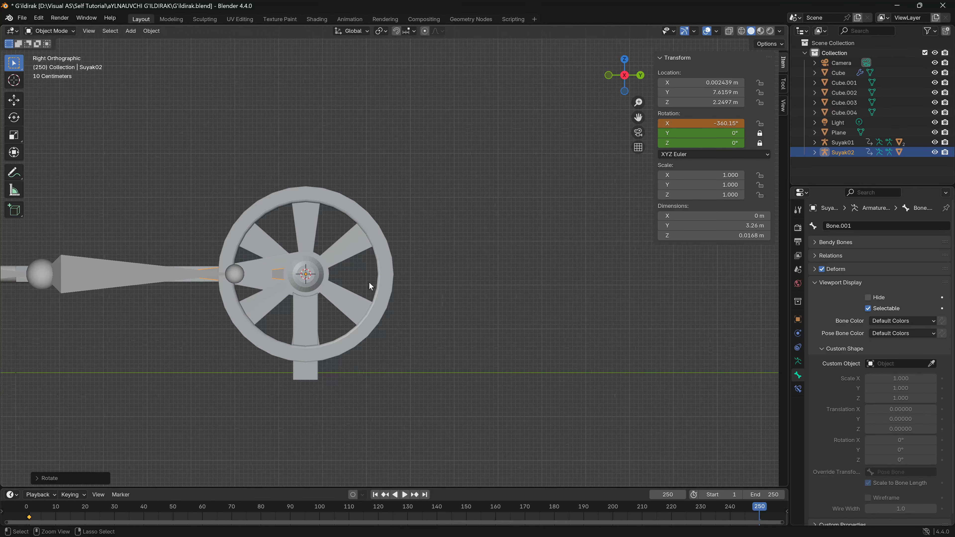
pyautogui.hotkey('ctrl', 'z')
# - Set Suyak02's X rotation to 360° and keyframe its rotation at frame 250
pyautogui.click(701, 123)
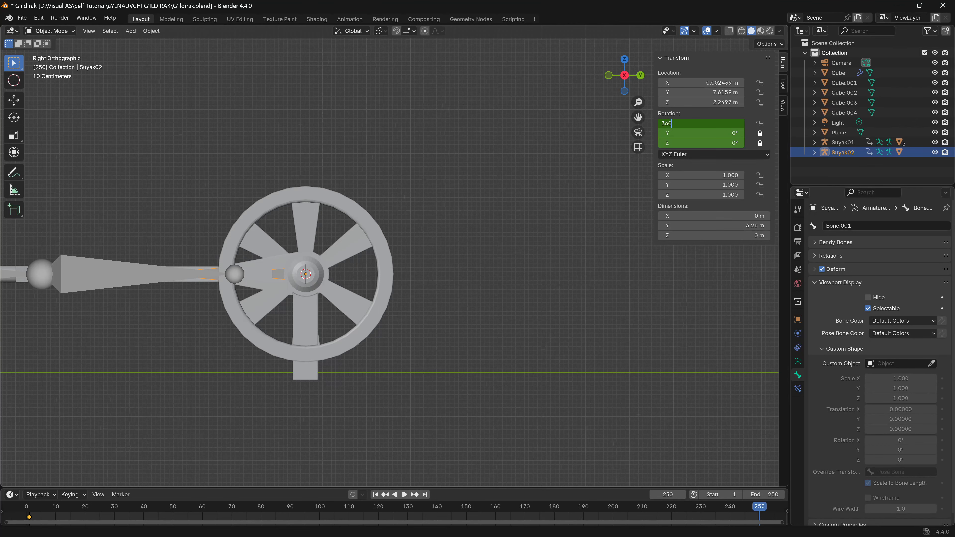
pyautogui.press('Return')
pyautogui.rightClick(704, 124)
pyautogui.click(698, 129)
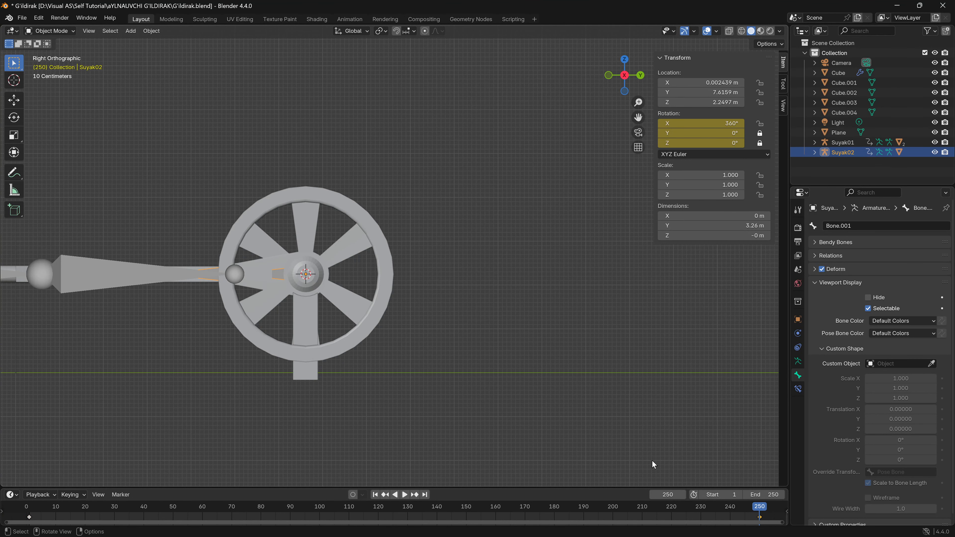
# - Play the flywheel animation from frame 1 to check the crank and piston motion, and stop playback
pyautogui.moveTo(768, 509); pyautogui.dragTo(29, 530)
pyautogui.press('space')
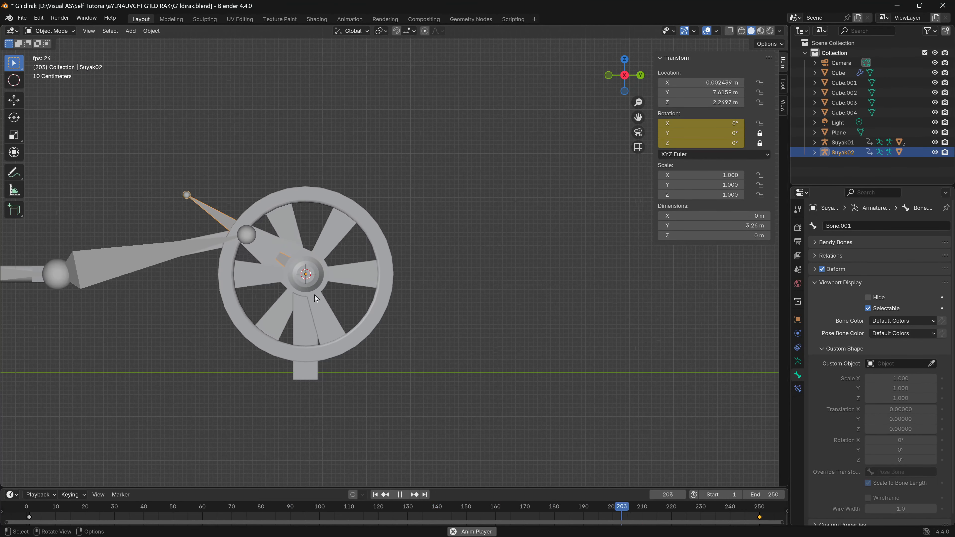
pyautogui.press('space')
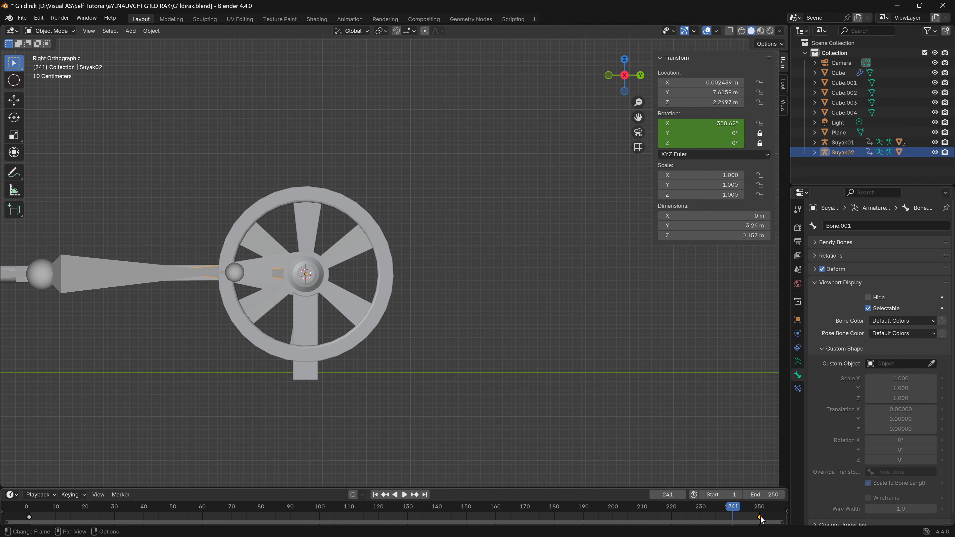
# - Move Suyak02's final rotation keyframe to frame 110 and then to frame 30, playing the animation after each move
pyautogui.moveTo(759, 521); pyautogui.dragTo(702, 519)
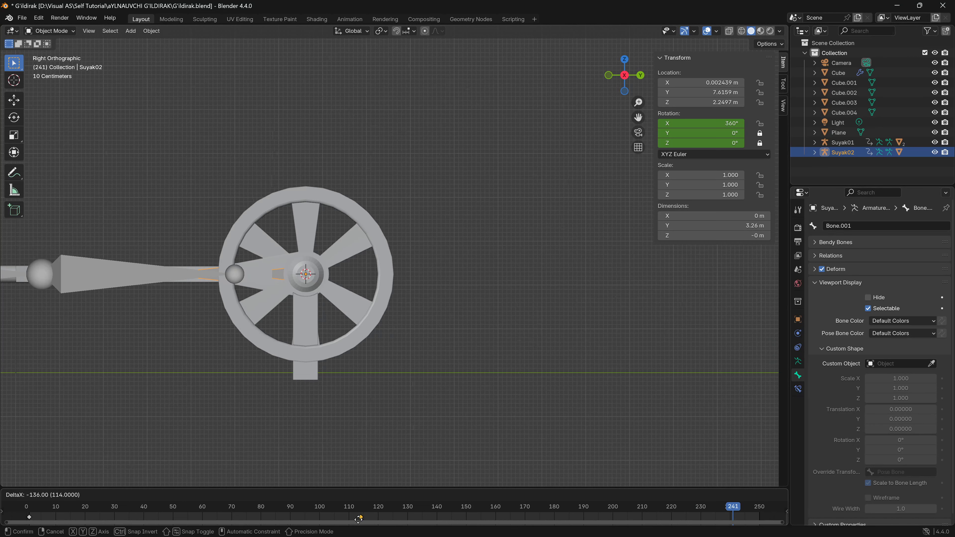
pyautogui.moveTo(346, 524); pyautogui.dragTo(346, 524)
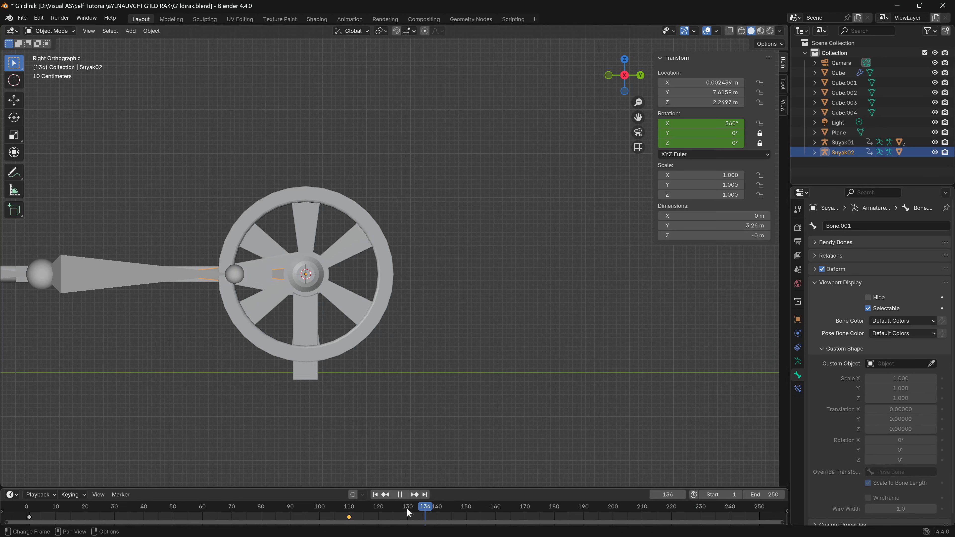
pyautogui.click(33, 518)
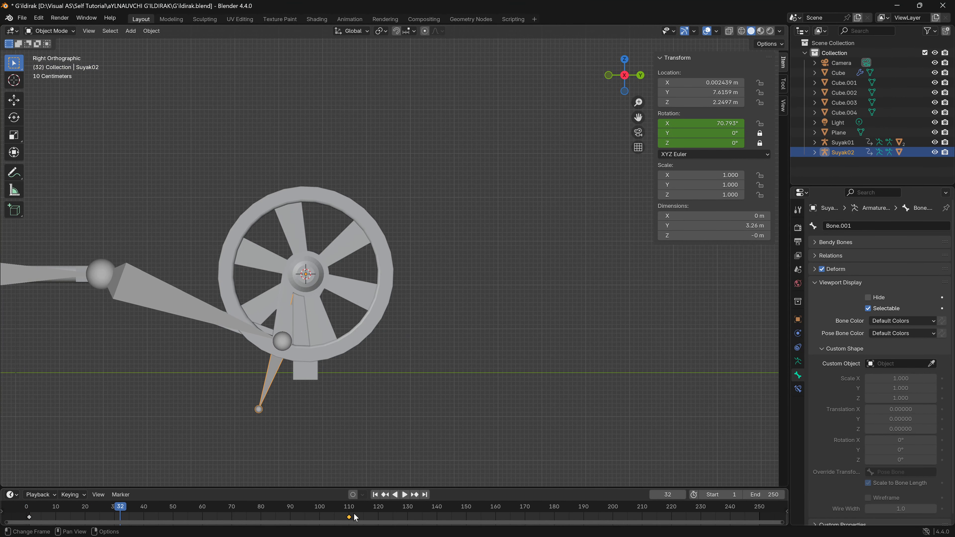
pyautogui.moveTo(350, 518); pyautogui.dragTo(29, 514)
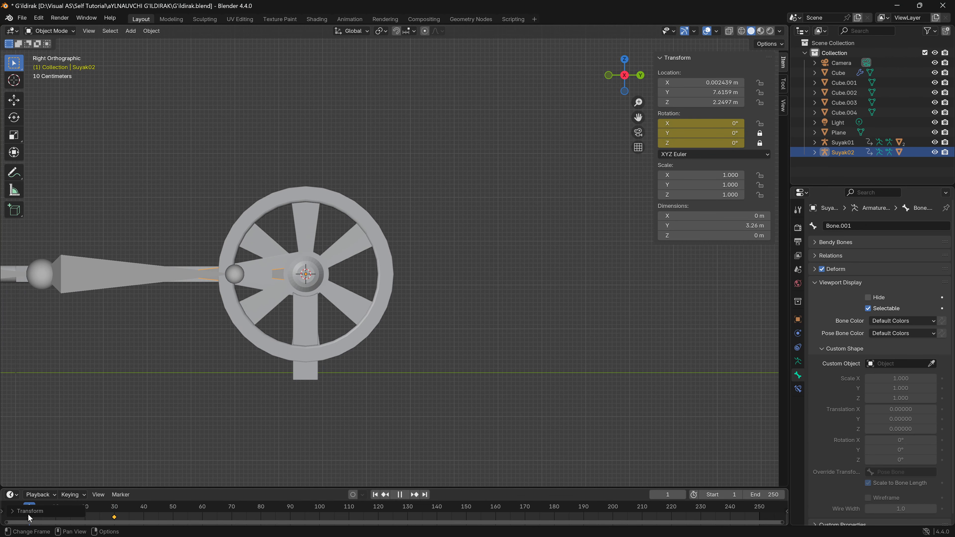
pyautogui.press('space')
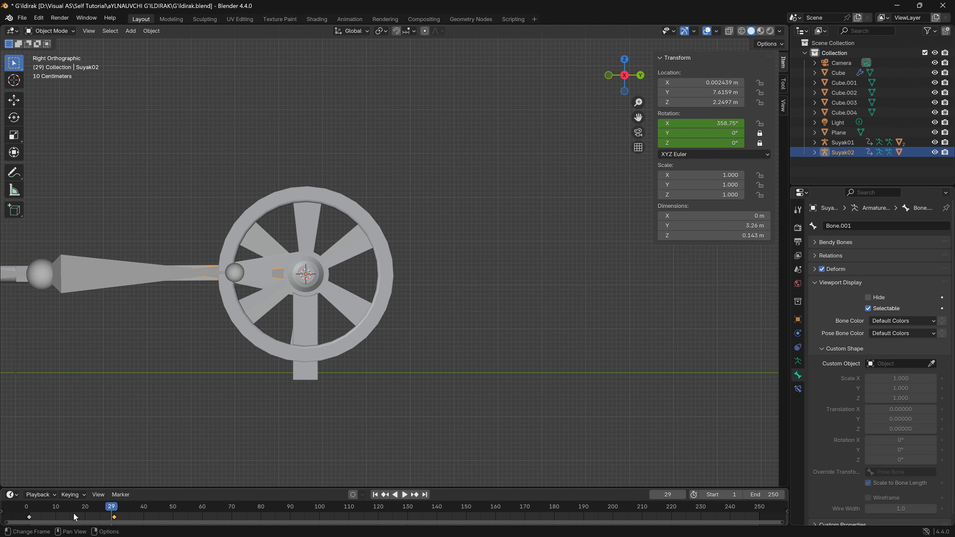
# - Select all of Suyak02's keyframes and set their F-curve extrapolation to Linear Extrapolation
pyautogui.press('a')
pyautogui.rightClick(119, 516)
pyautogui.press('Escape')
pyautogui.hotkey('shift', 'e')
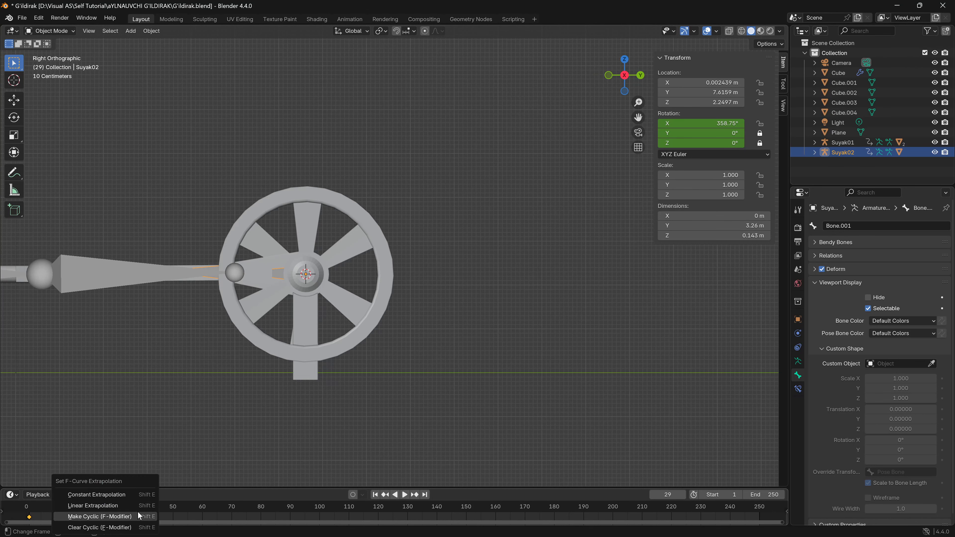
pyautogui.click(95, 507)
# - Play the continuous rotation with viewport overlays hidden, inspect the whole mechanism from several angles, and stop playback
pyautogui.press('space')
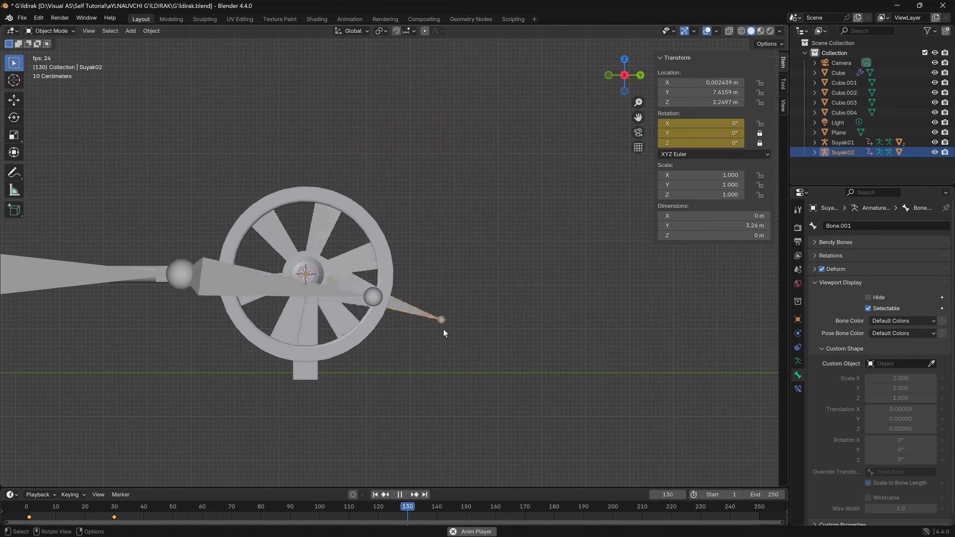
pyautogui.scroll(-5, 293, 318)
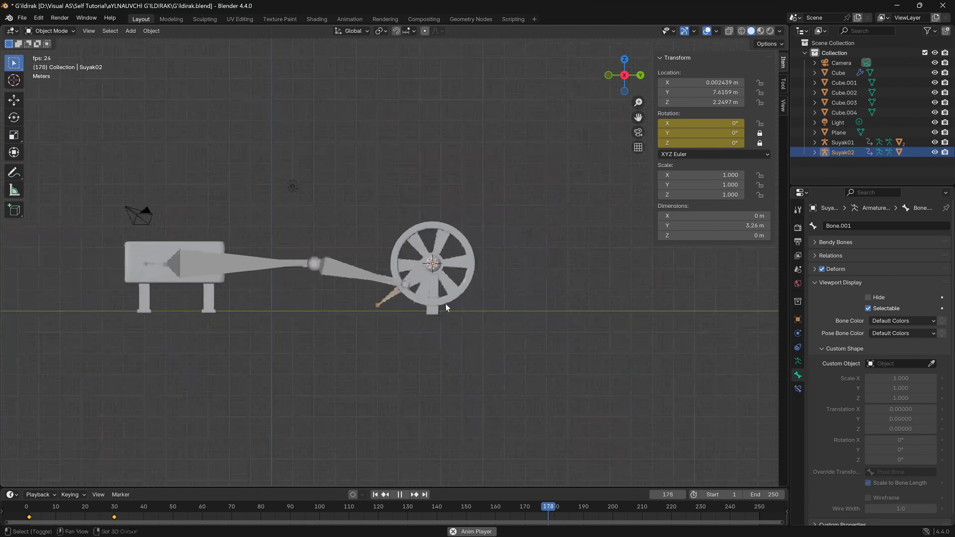
pyautogui.moveTo(445, 304); pyautogui.dragTo(405, 362, button='middle')
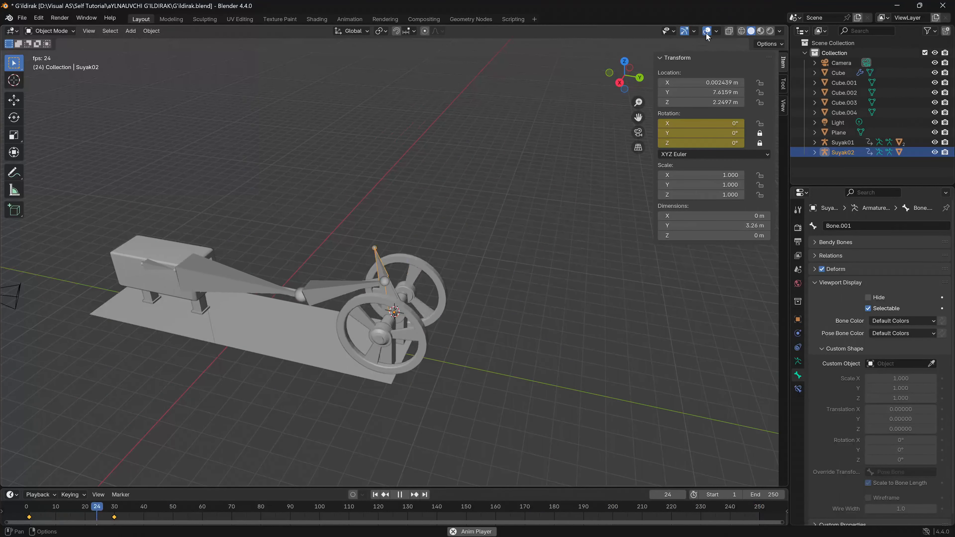
pyautogui.moveTo(431, 233); pyautogui.dragTo(349, 320, button='middle')
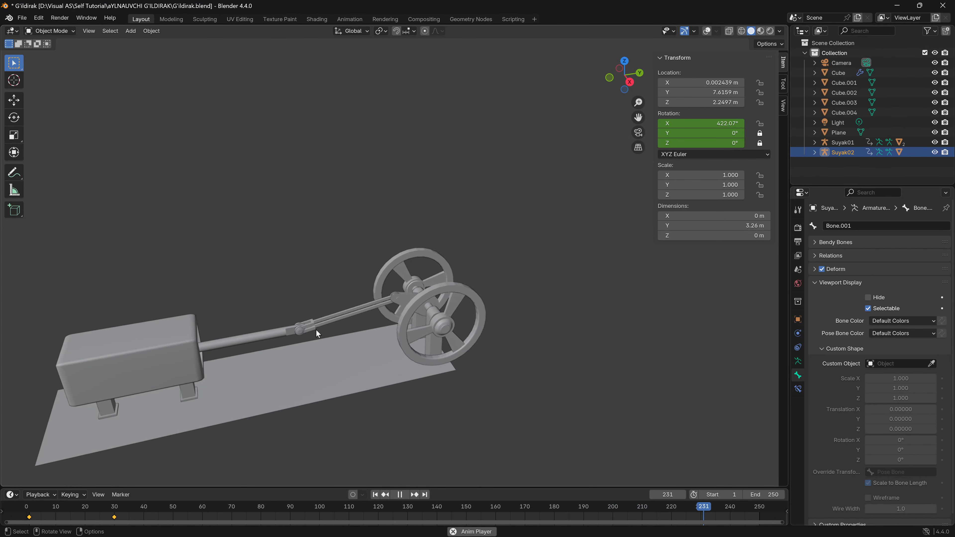
pyautogui.press('space')
pyautogui.keyDown('shift'); pyautogui.moveTo(267, 333); pyautogui.dragTo(403, 341, button='middle'); pyautogui.keyUp('shift')
# - Set the render engine to Cycles with GPU Compute as the device
pyautogui.click(798, 228)
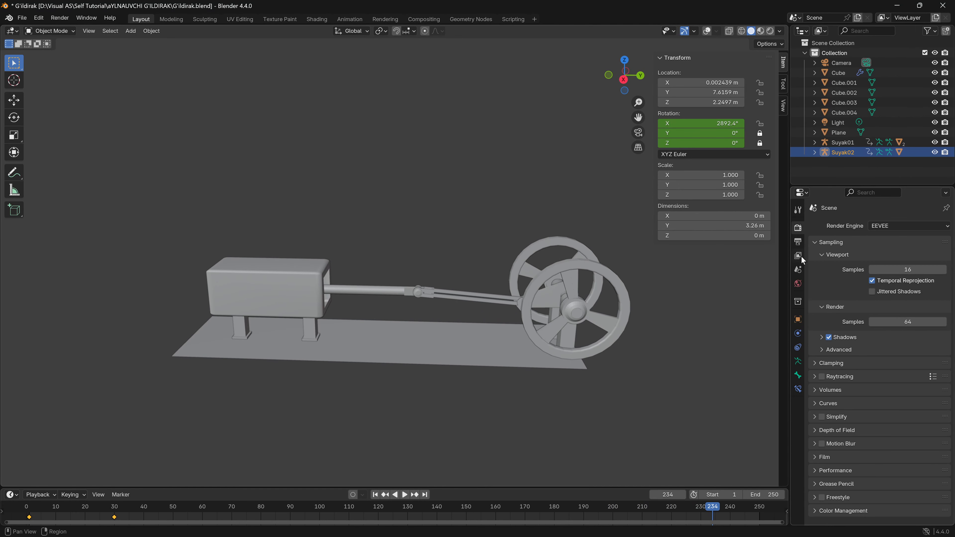
pyautogui.click(917, 228)
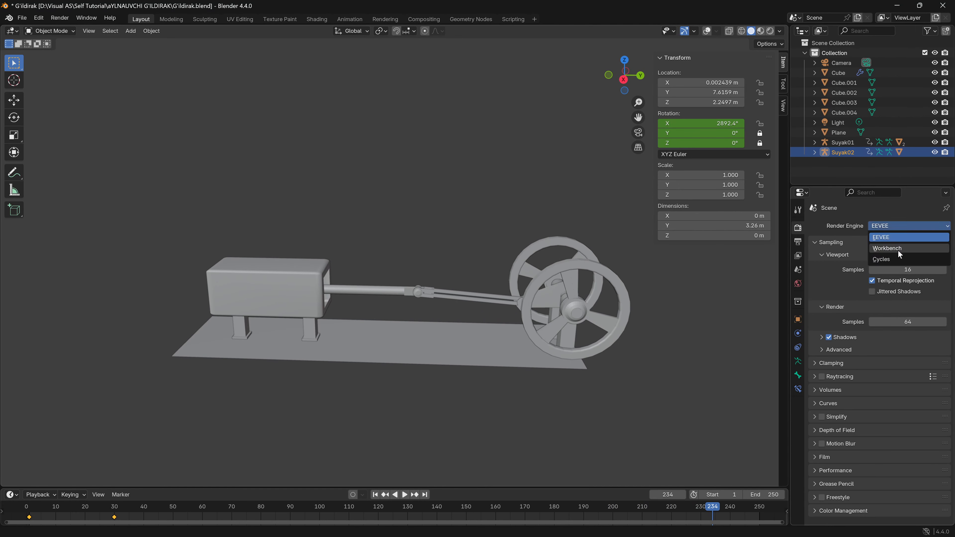
pyautogui.click(895, 257)
pyautogui.click(896, 250)
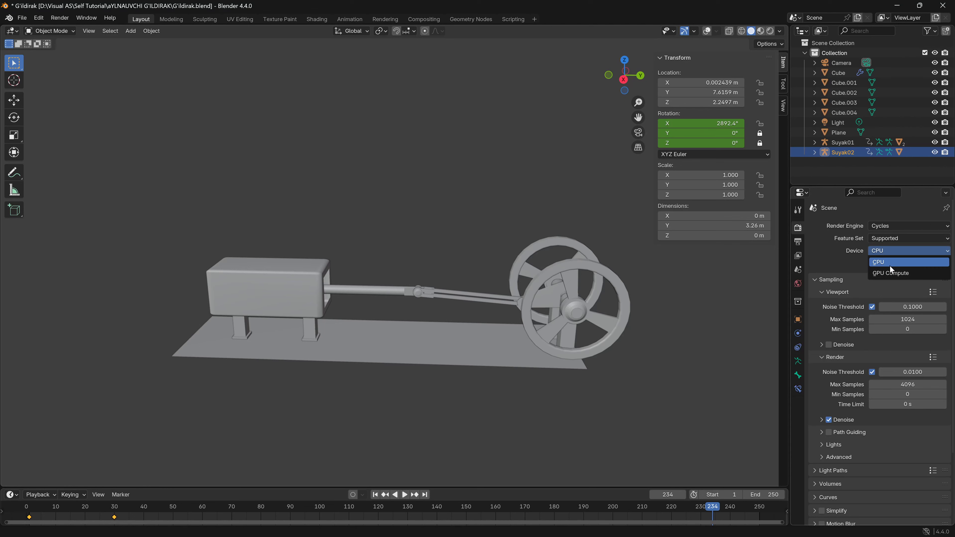
pyautogui.click(893, 270)
# - Set the render output file format to FFmpeg Video and open the output path for editing
pyautogui.click(798, 256)
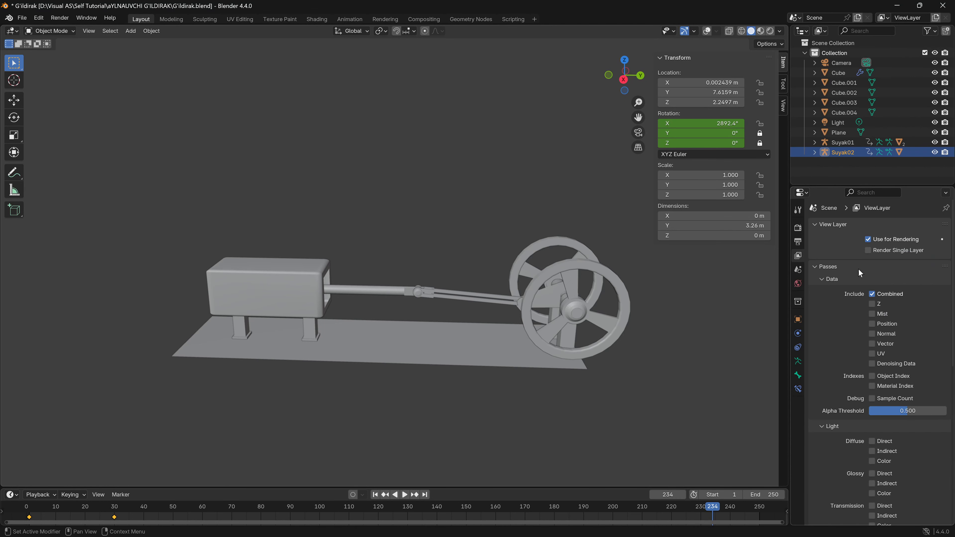
pyautogui.click(798, 242)
pyautogui.scroll(-2, 873, 434)
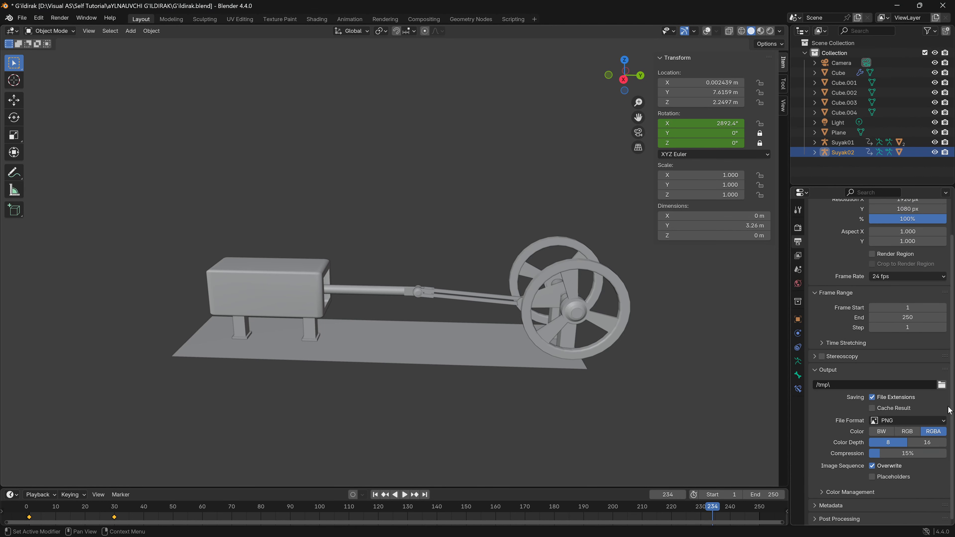
pyautogui.click(929, 423)
pyautogui.click(915, 447)
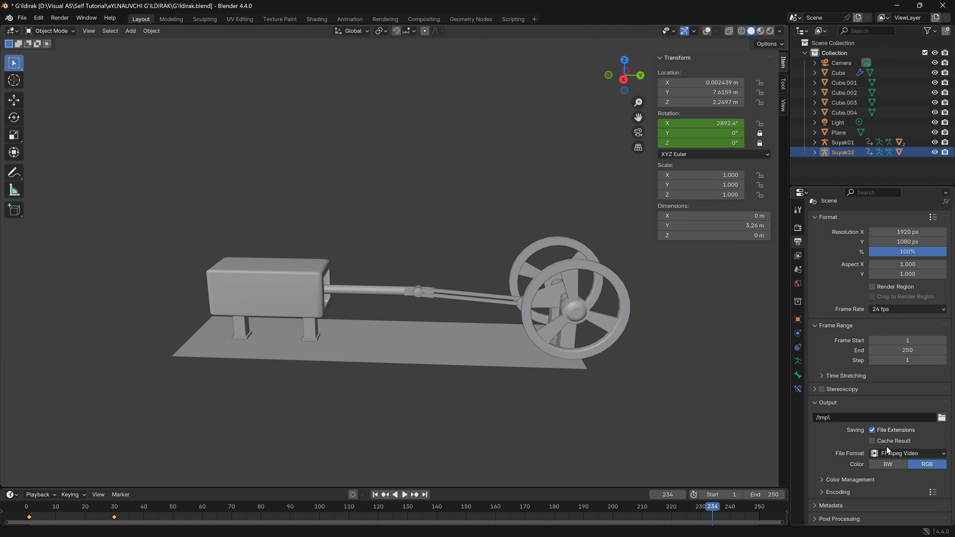
pyautogui.click(877, 417)
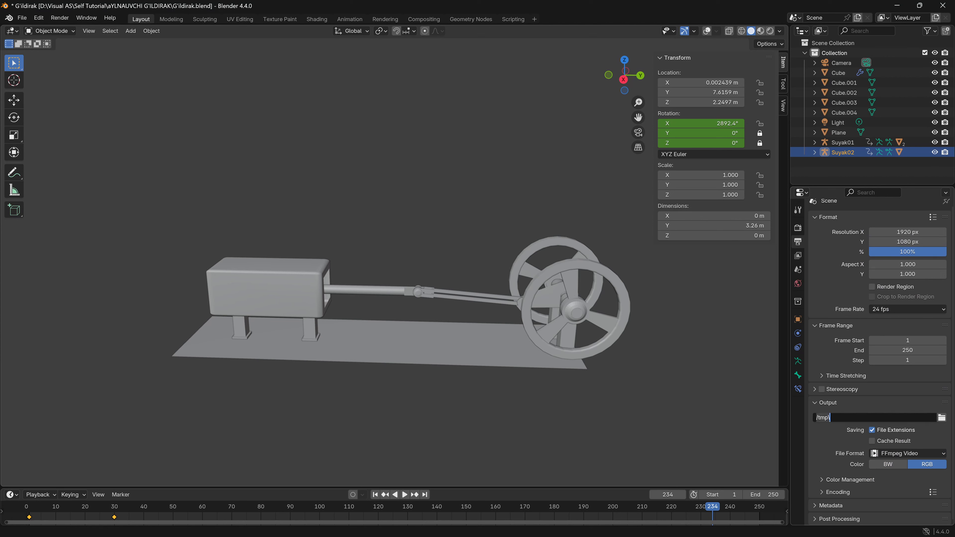